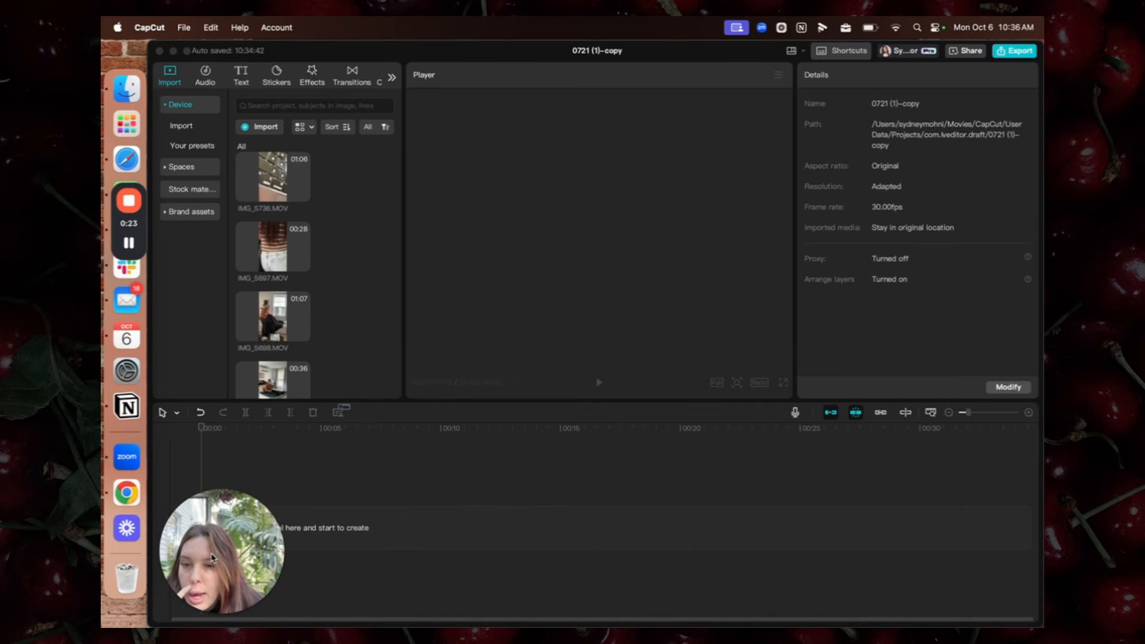
Place IMG_5736.MOV on the timeline, transcribe it and remove all identified filler words, repetitions and pauses
left_click_drag(212, 557, 893, 152)
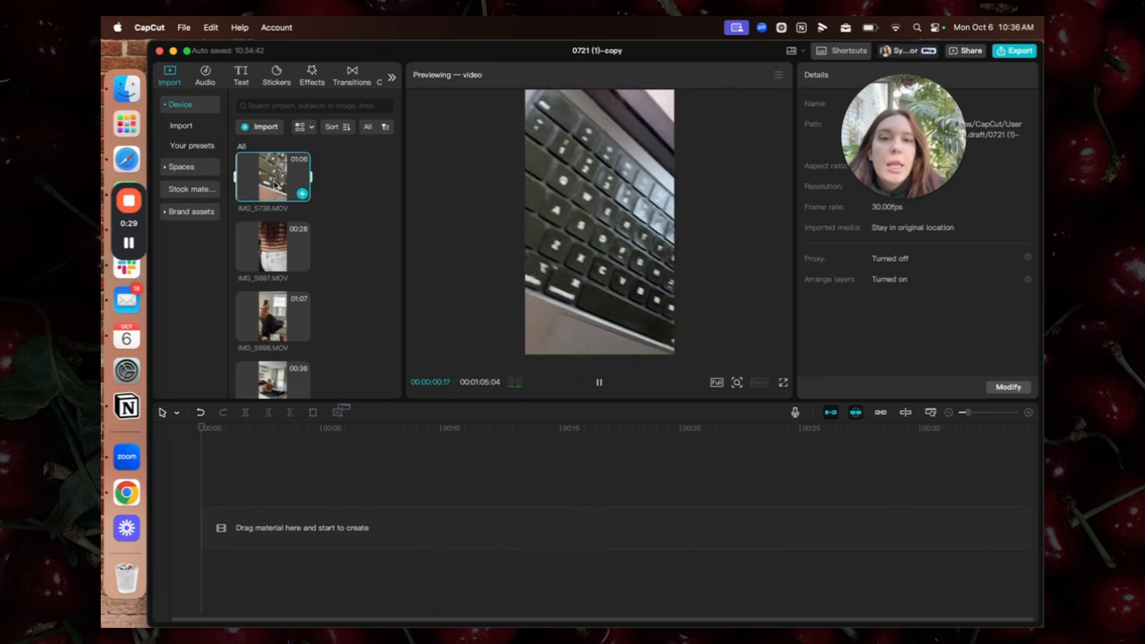
left_click_drag(274, 185, 275, 527)
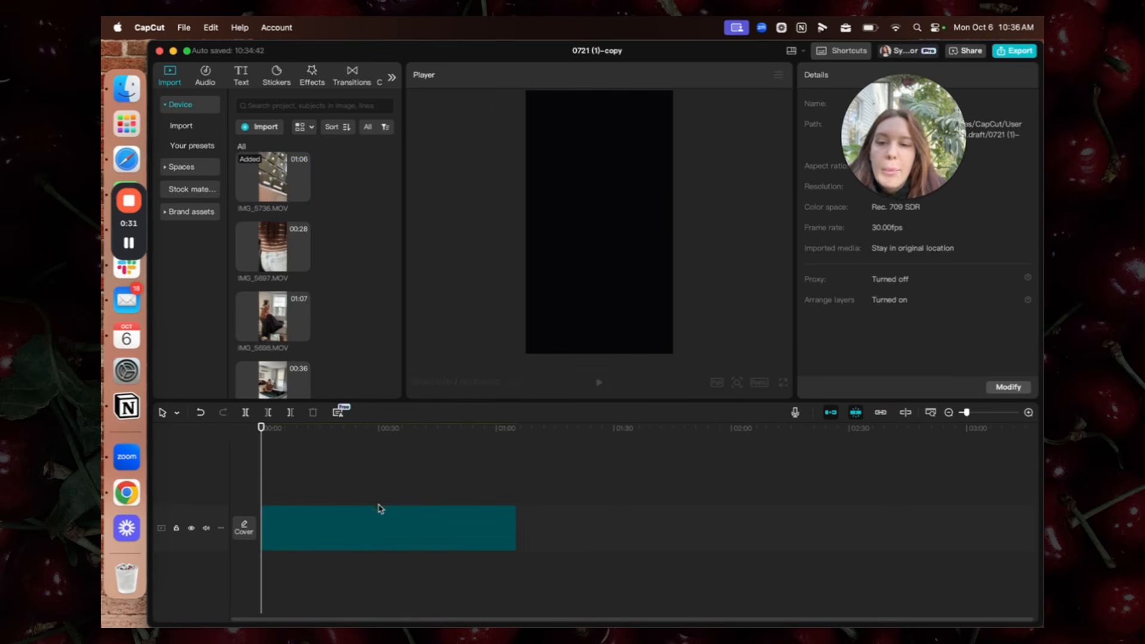
left_click(332, 536)
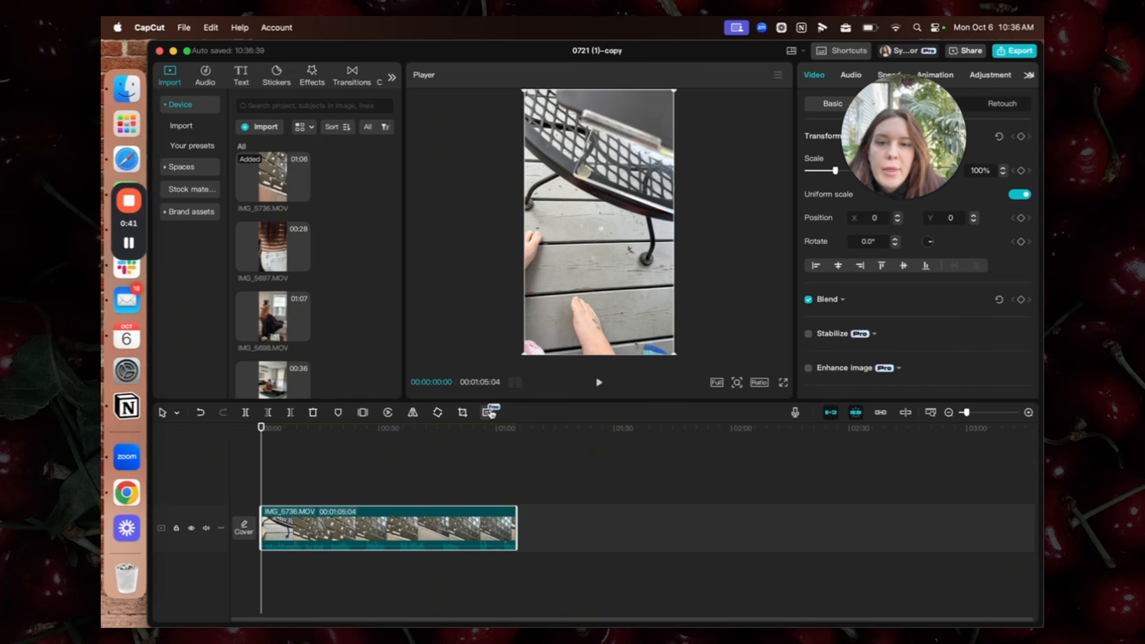
left_click(490, 413)
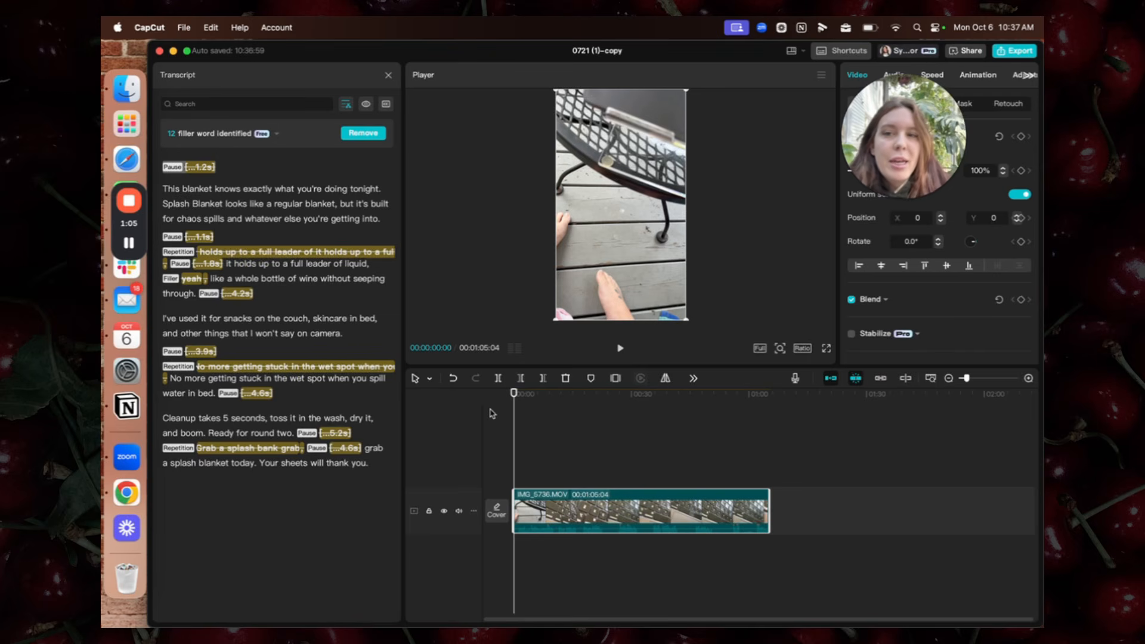
left_click(371, 132)
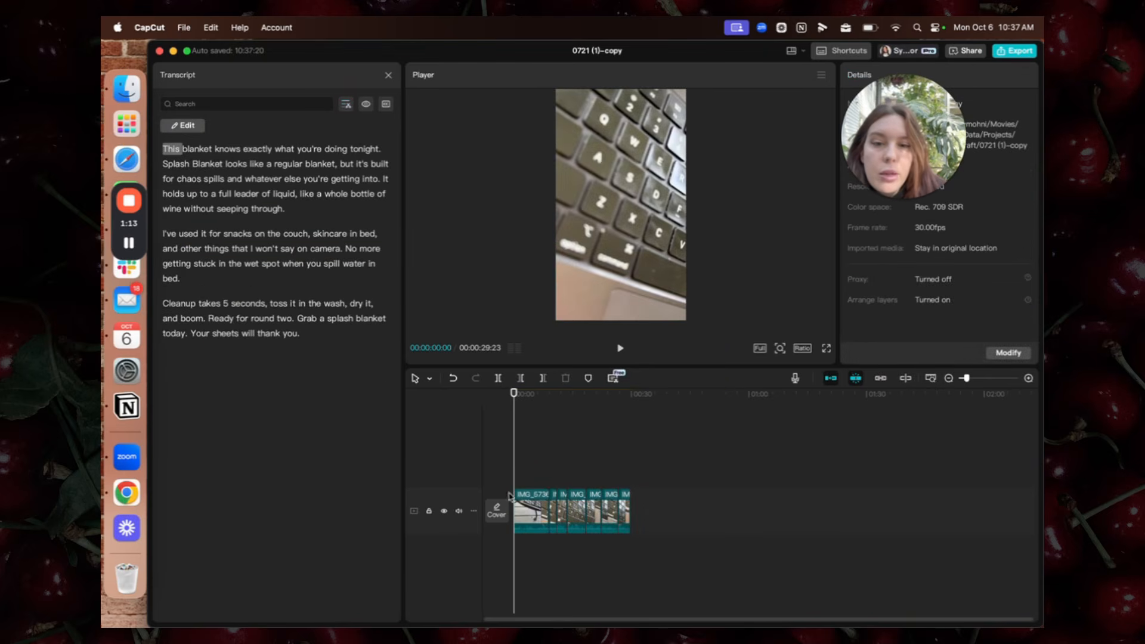
left_click(386, 73)
Play the opening and cut out about one second of the first clip, starting at 00:00:02:26
left_click(985, 413)
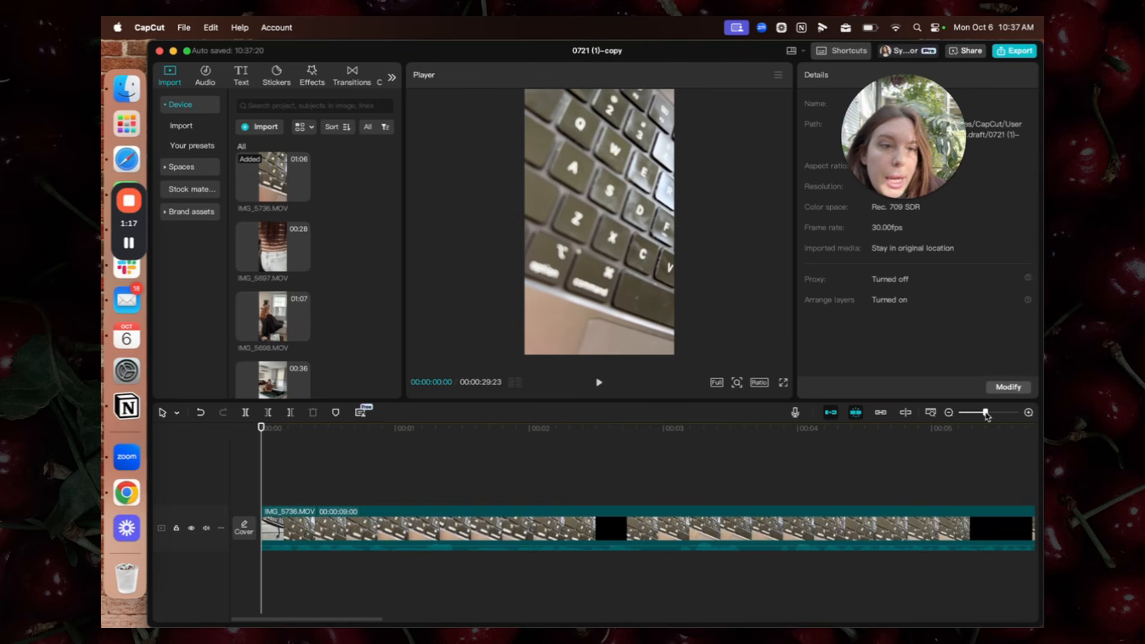
left_click(972, 413)
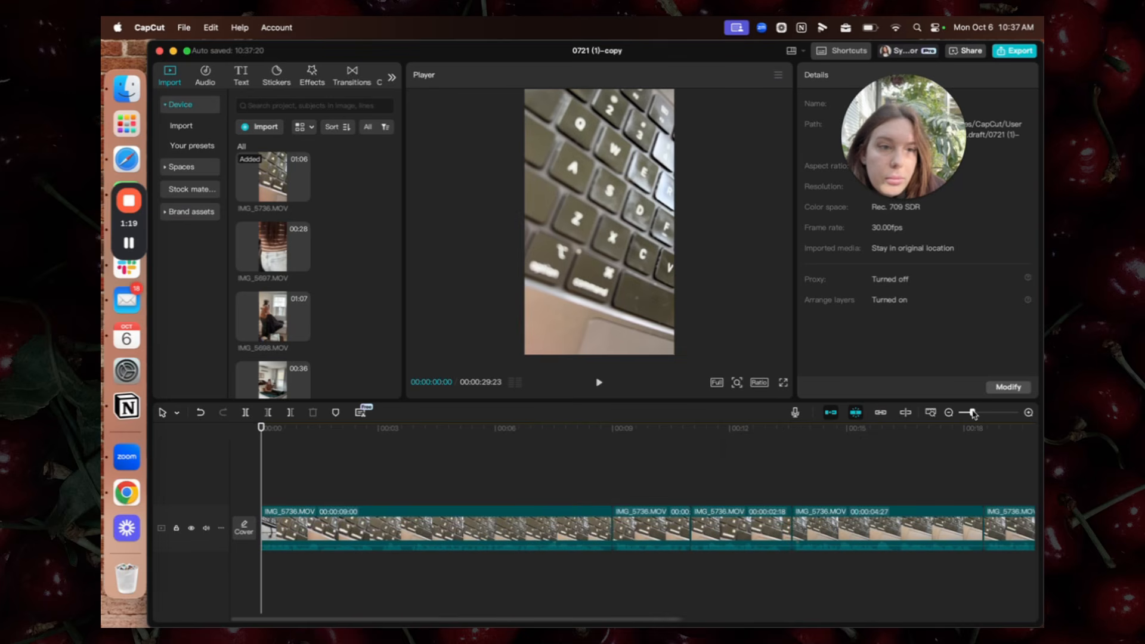
key("space")
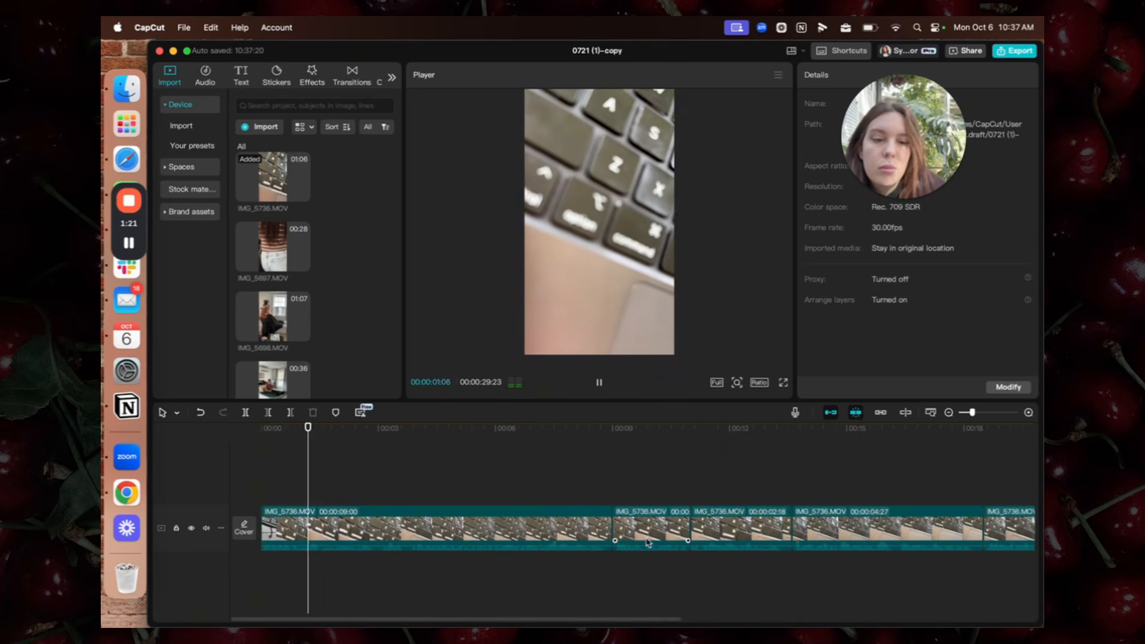
key("XF86AudioRaiseVolume")
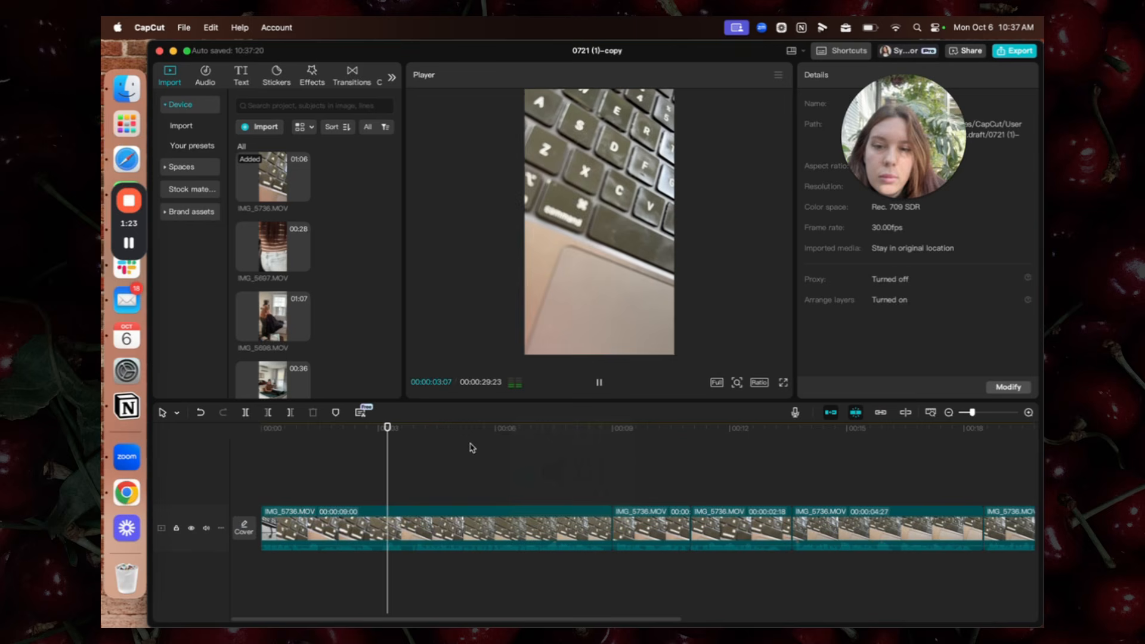
left_click(385, 483)
left_click_drag(385, 483, 372, 489)
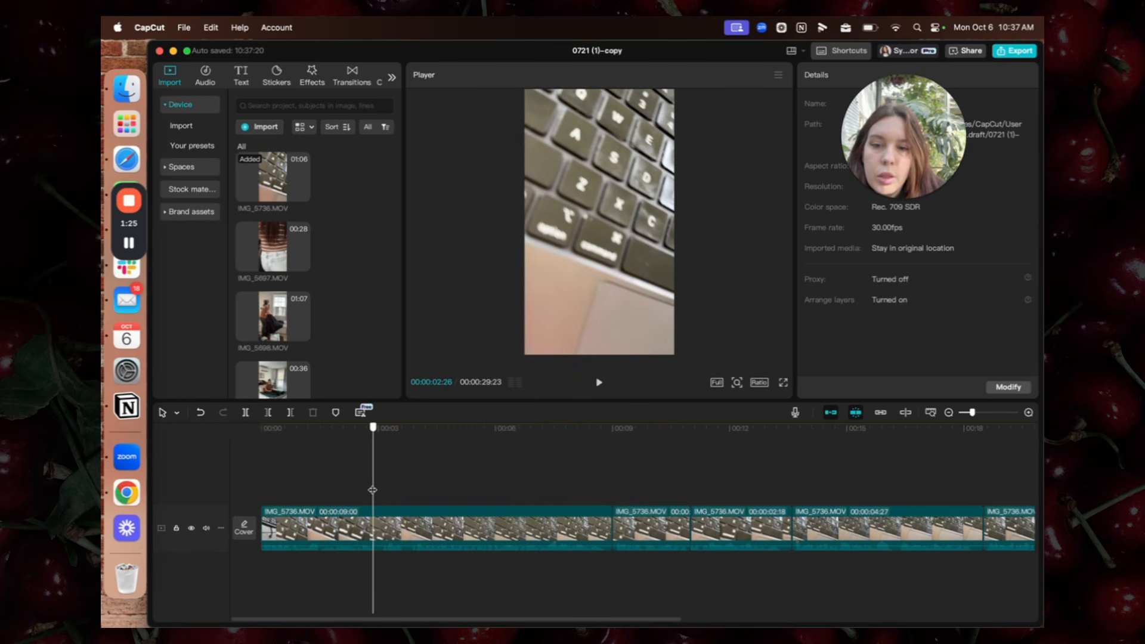
key("super+b")
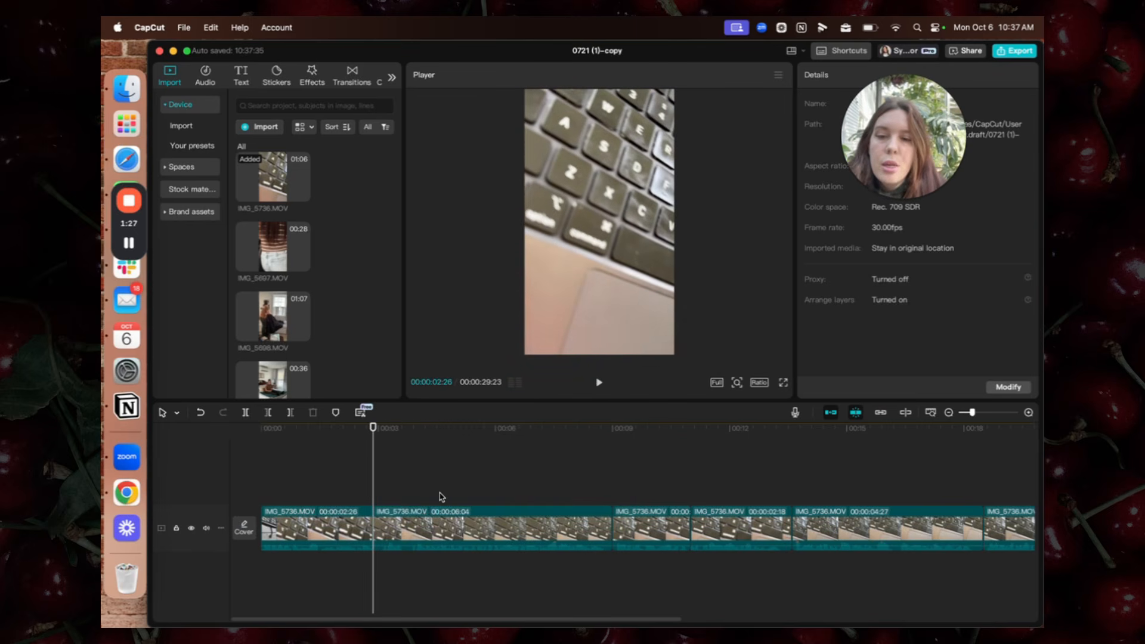
left_click_drag(410, 485, 412, 489)
key("super+b")
left_click(389, 522)
key("Delete")
Trim the second clip's end to a duration of 00:00:04:26 and the third clip's start by about 4 frames
left_click(360, 485)
key("space")
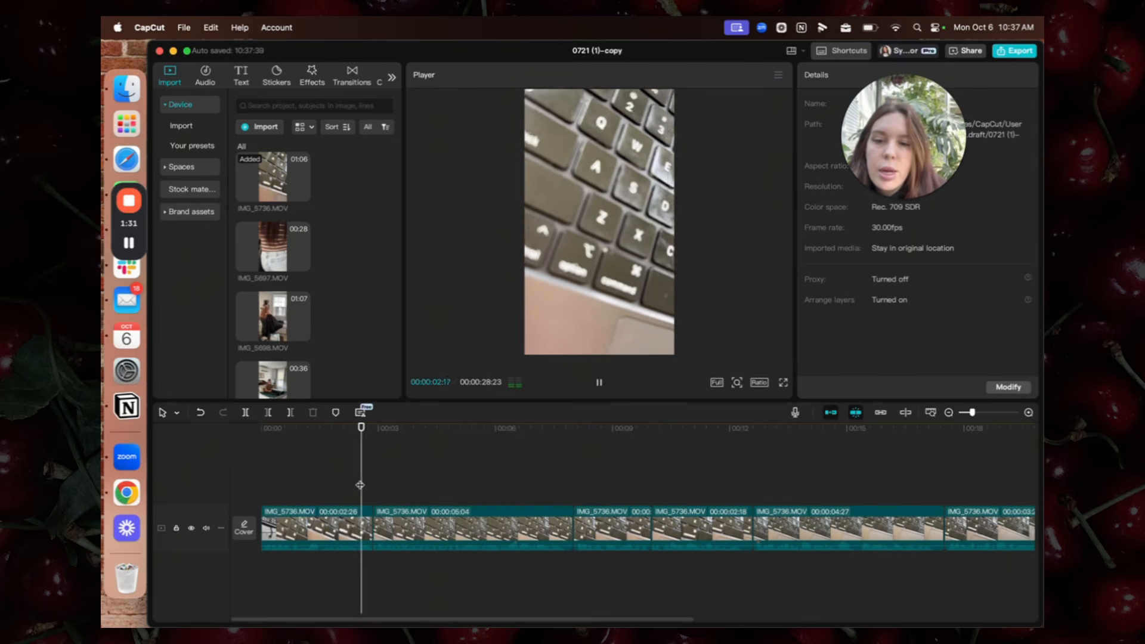
left_click(568, 525)
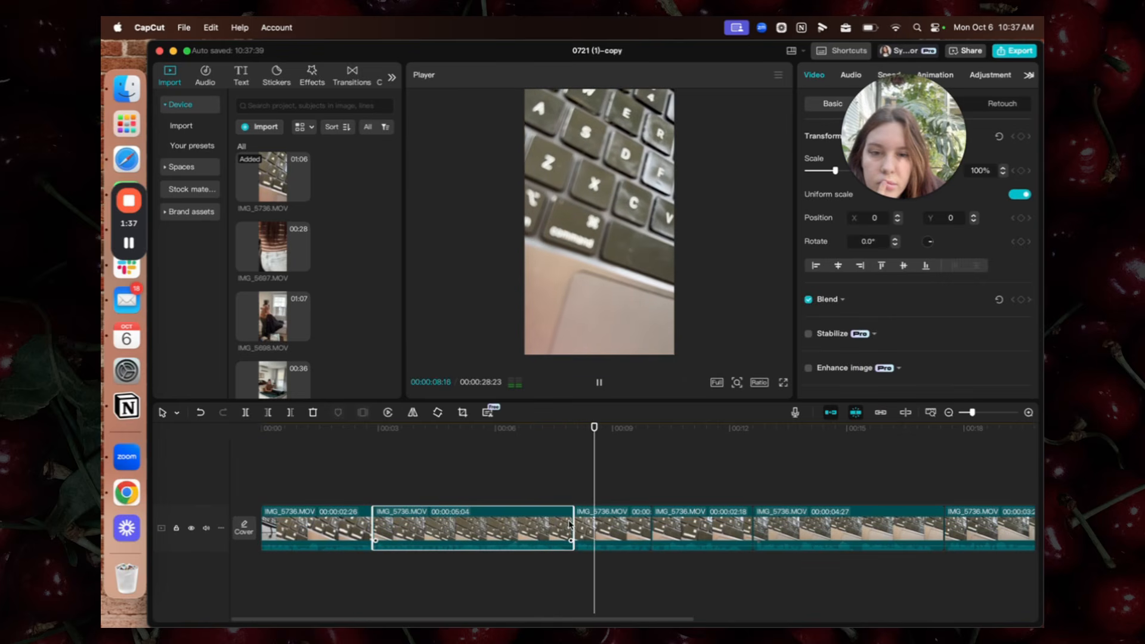
mouse_move(569, 524)
left_mouse_down()
mouse_move(559, 520)
mouse_move(567, 512)
left_mouse_up()
left_click(564, 519)
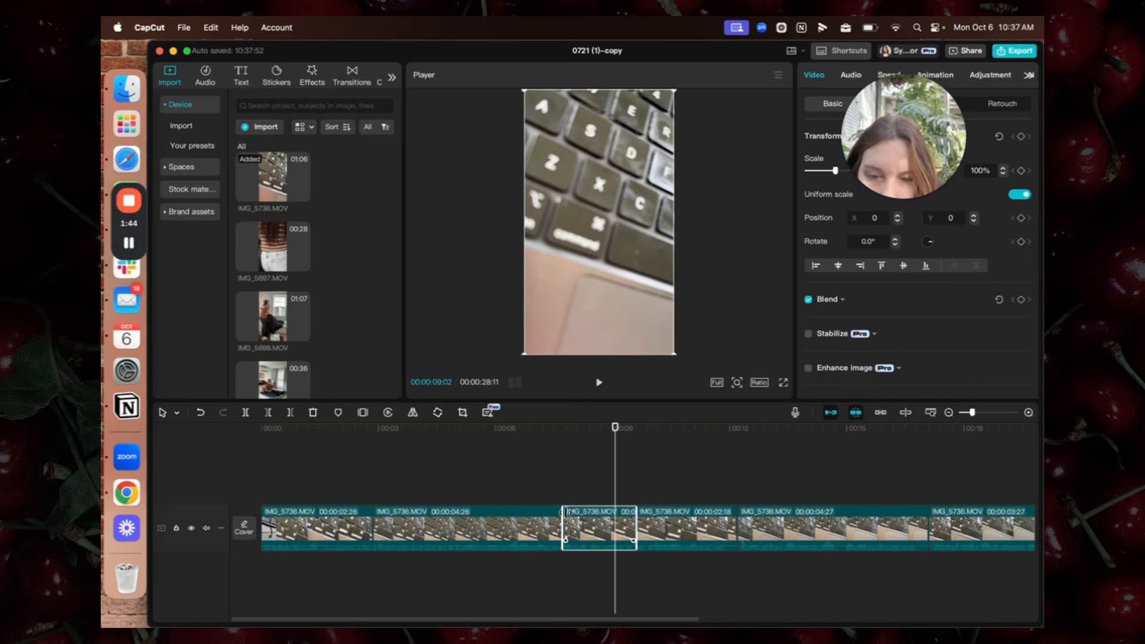
left_click(532, 477)
key("space")
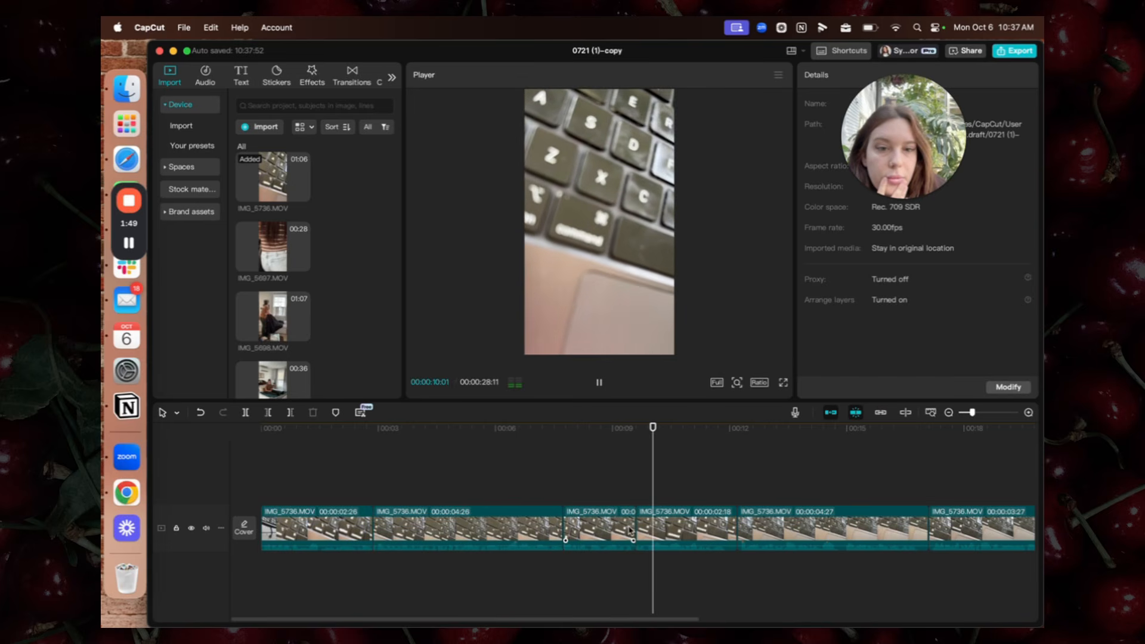
Trim the fourth clip's end by about 10 frames and the fifth clip's start to a duration of 00:00:04:24
left_click(734, 525)
left_click_drag(738, 523, 723, 523)
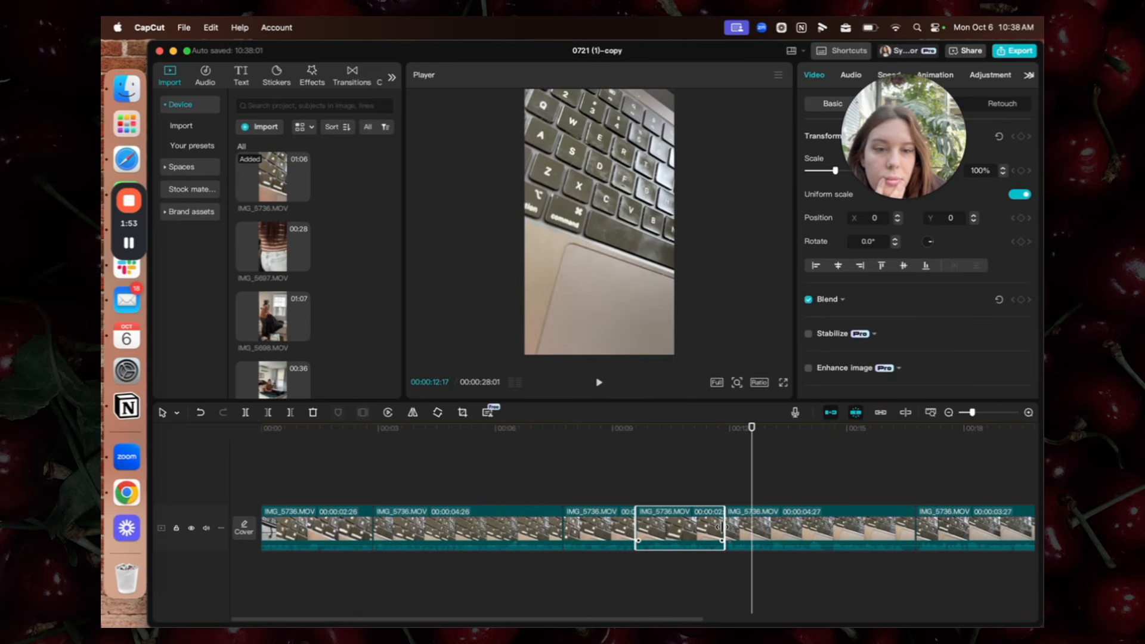
left_click(710, 480)
left_click(728, 516)
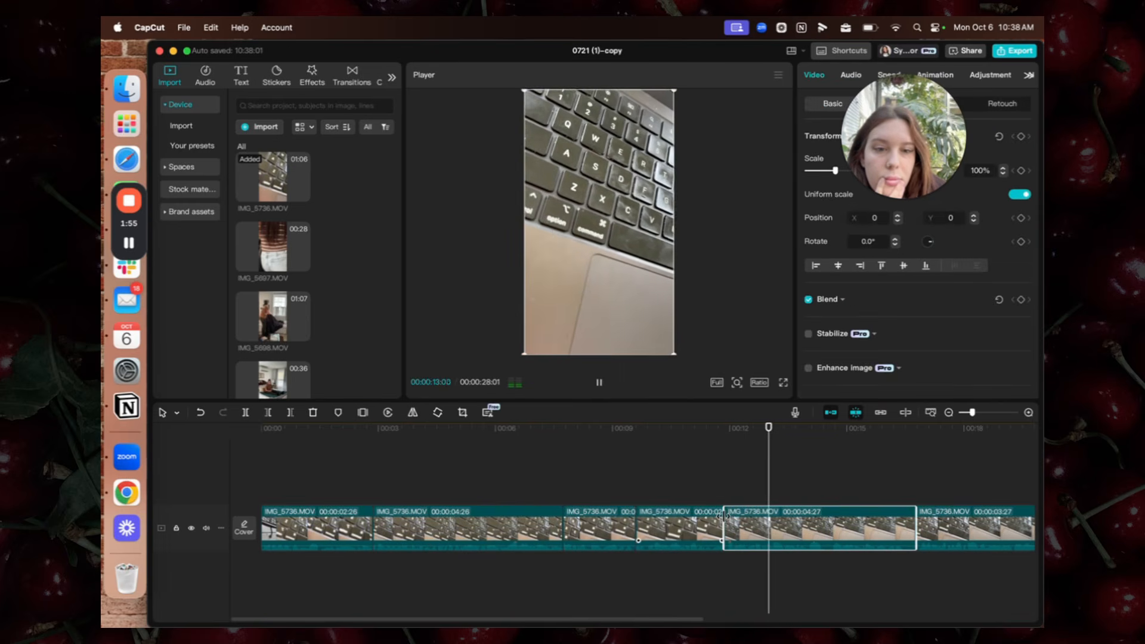
left_click_drag(727, 517, 732, 519)
left_click(716, 489)
key("space")
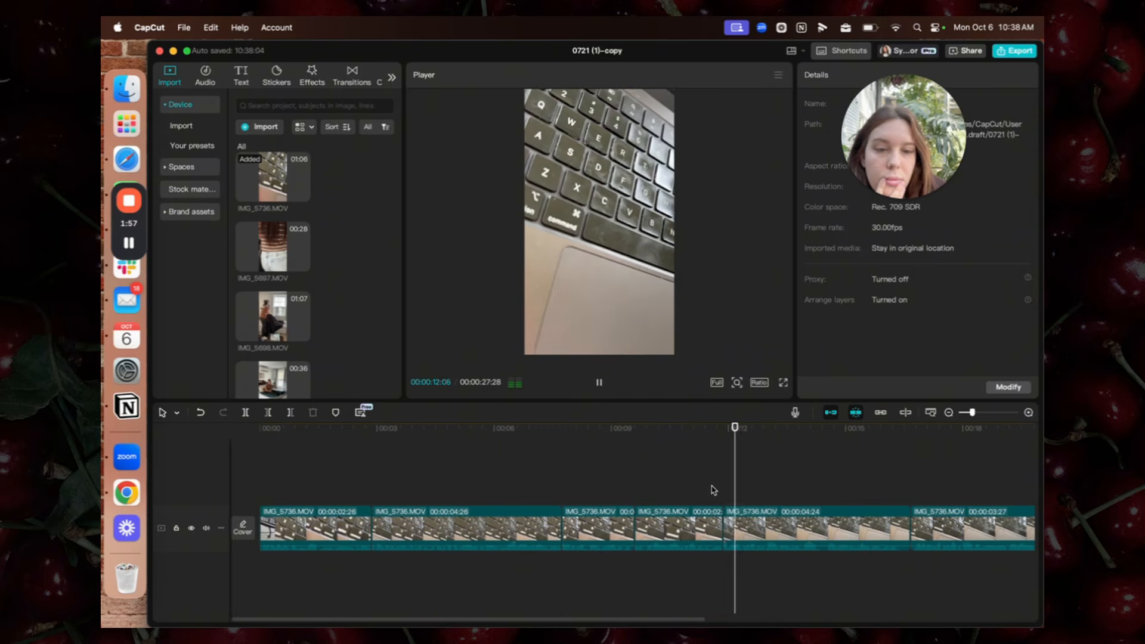
scroll(714, 490, "right", 2)
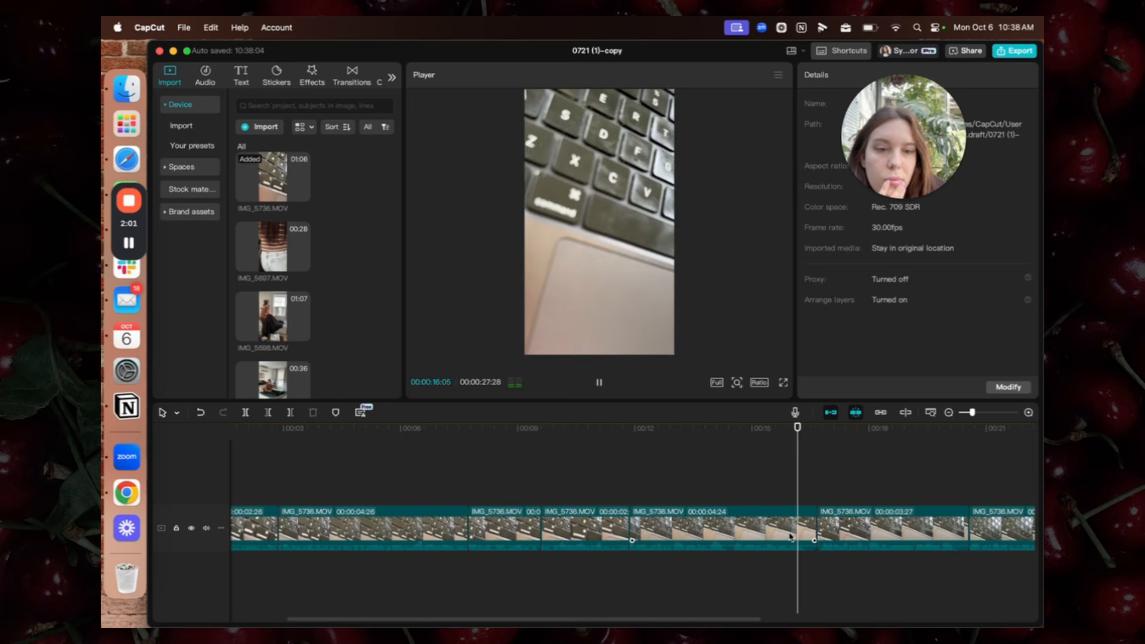
Trim the end of the fifth clip to a duration of 00:00:04:14 and play back the cut
left_click(816, 525)
left_click_drag(820, 526, 803, 528)
left_click(796, 488)
key("space")
scroll(794, 489, "right", 2)
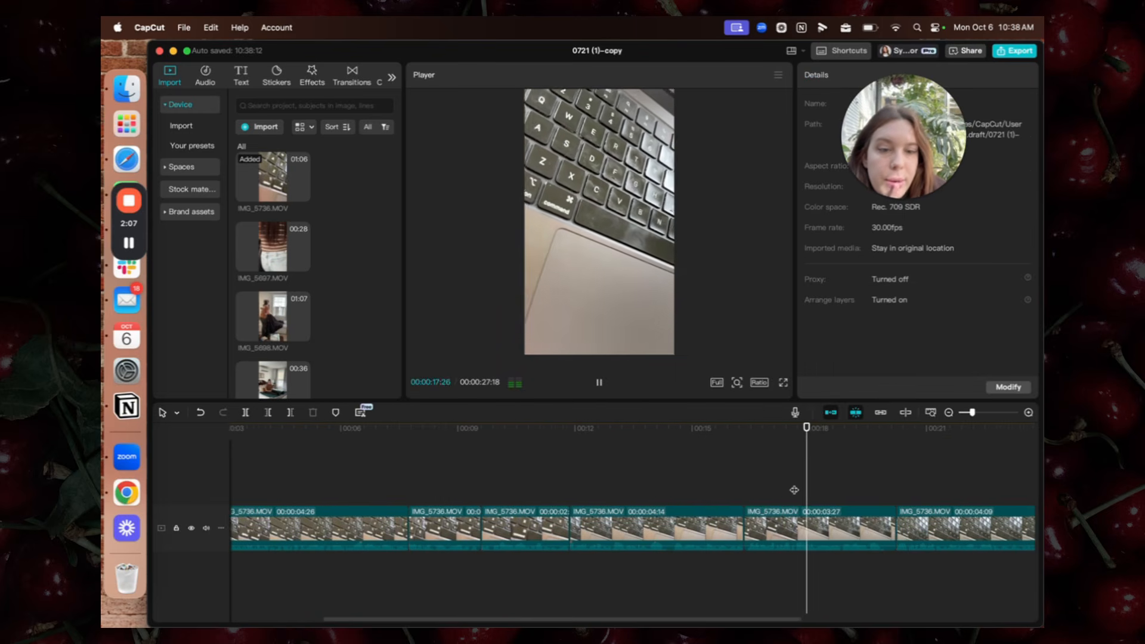
Trim the sixth clip's end to a duration of 00:00:03:15, its start to 00:00:03:13, and replay the cut
left_click_drag(885, 511, 864, 523)
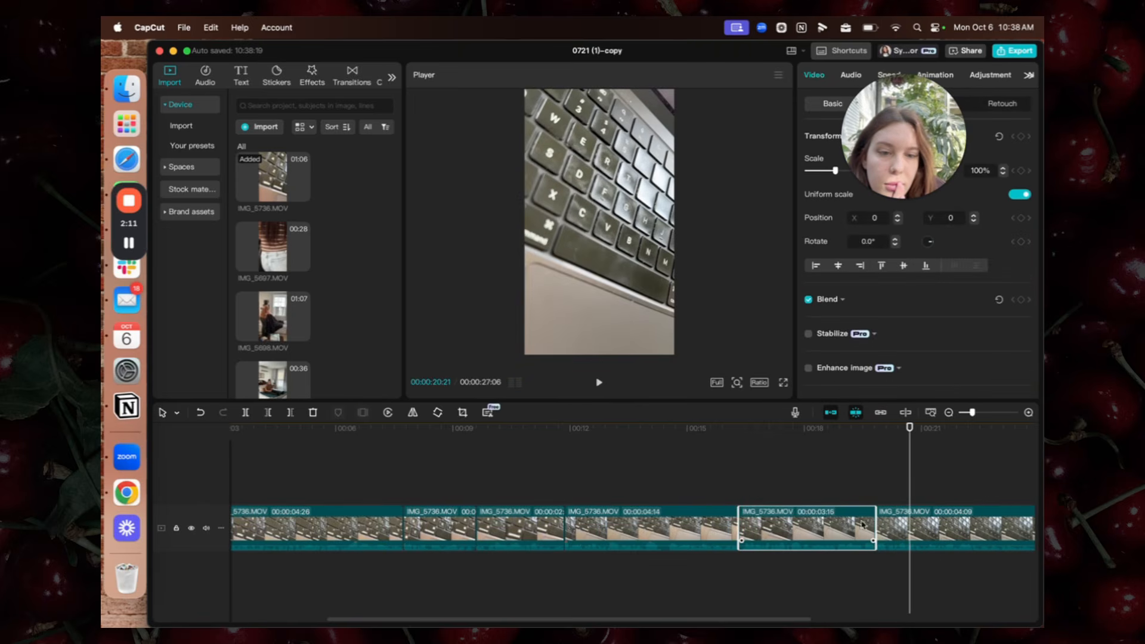
left_click_drag(738, 524, 741, 524)
left_click(730, 496)
key("space")
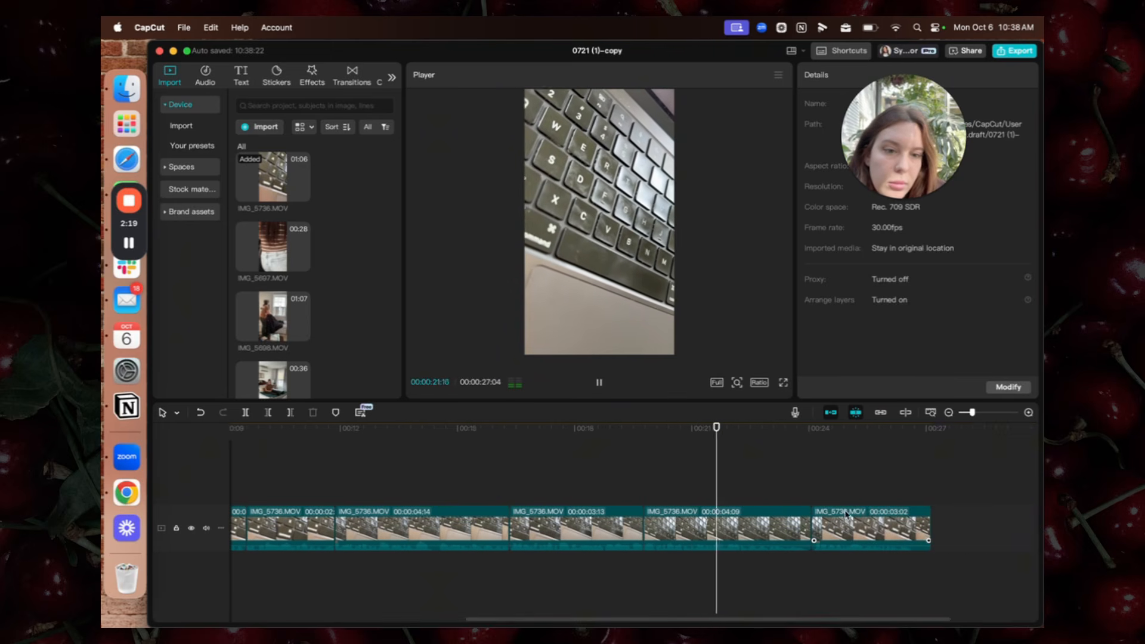
Trim the seventh clip's end to a duration of 00:00:04:05 and the last clip's end to 00:00:02:18
left_click(790, 533)
left_click_drag(813, 525, 806, 523)
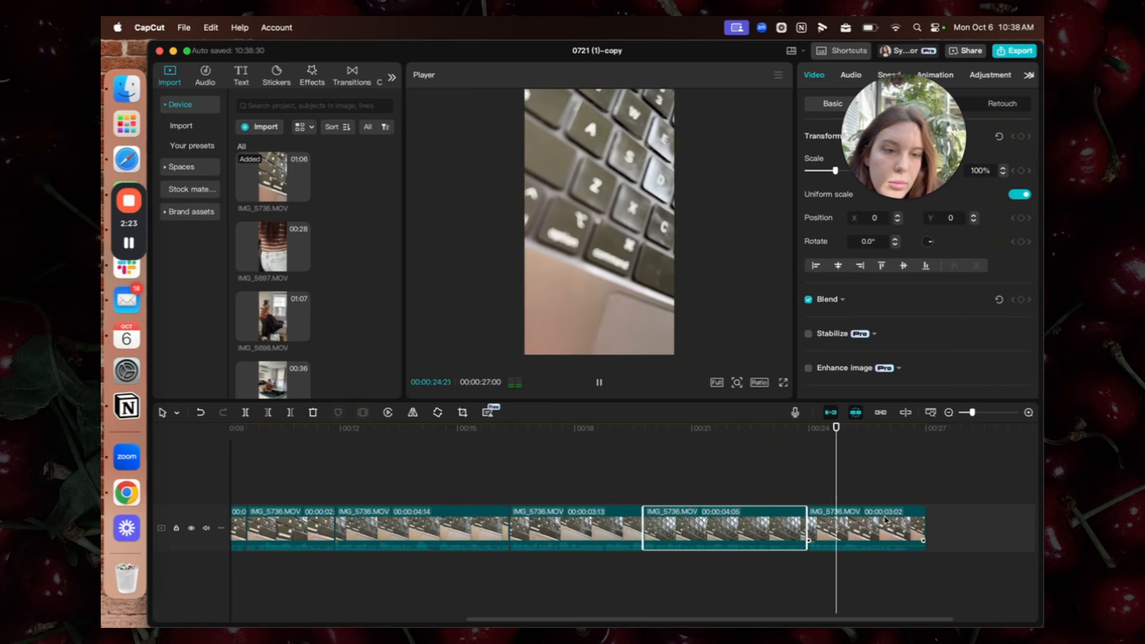
left_click(918, 521)
left_click_drag(923, 521, 906, 525)
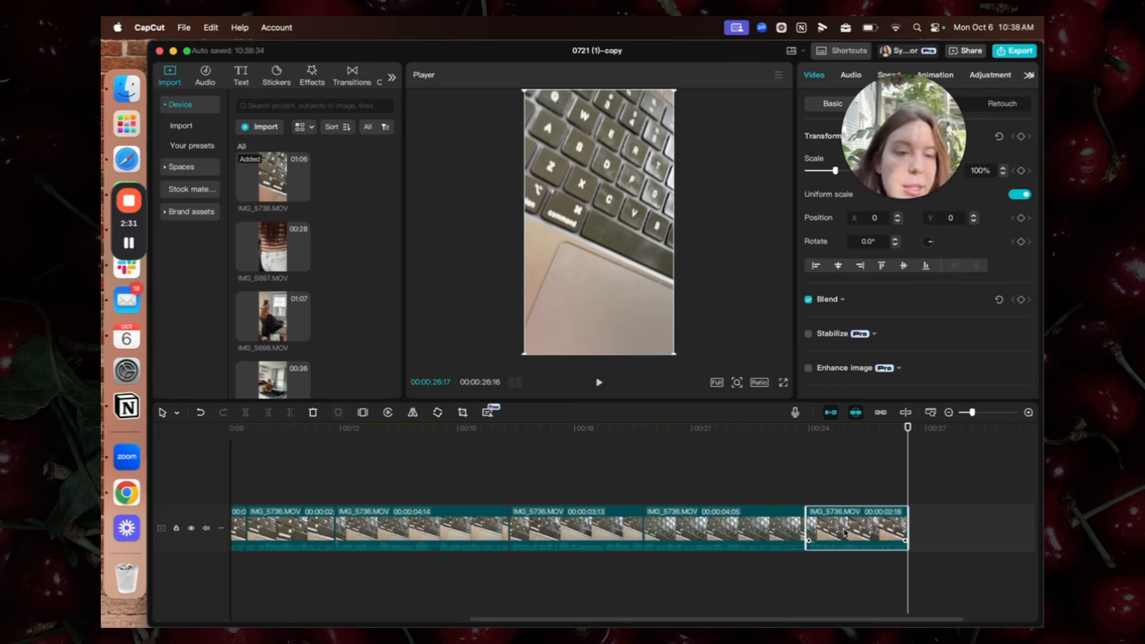
Trim the start of the last clip to a duration of 00:00:02:15 and play back the transition into it
scroll(847, 533, "left", 1)
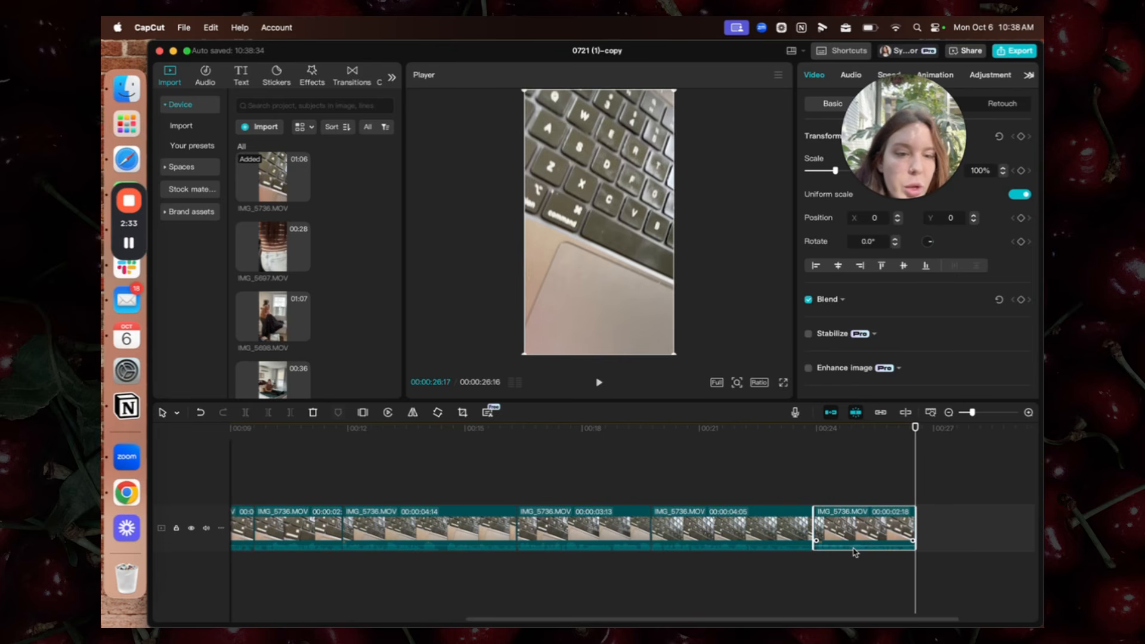
mouse_move(973, 412)
left_mouse_down()
mouse_move(1005, 414)
mouse_move(984, 413)
left_mouse_up()
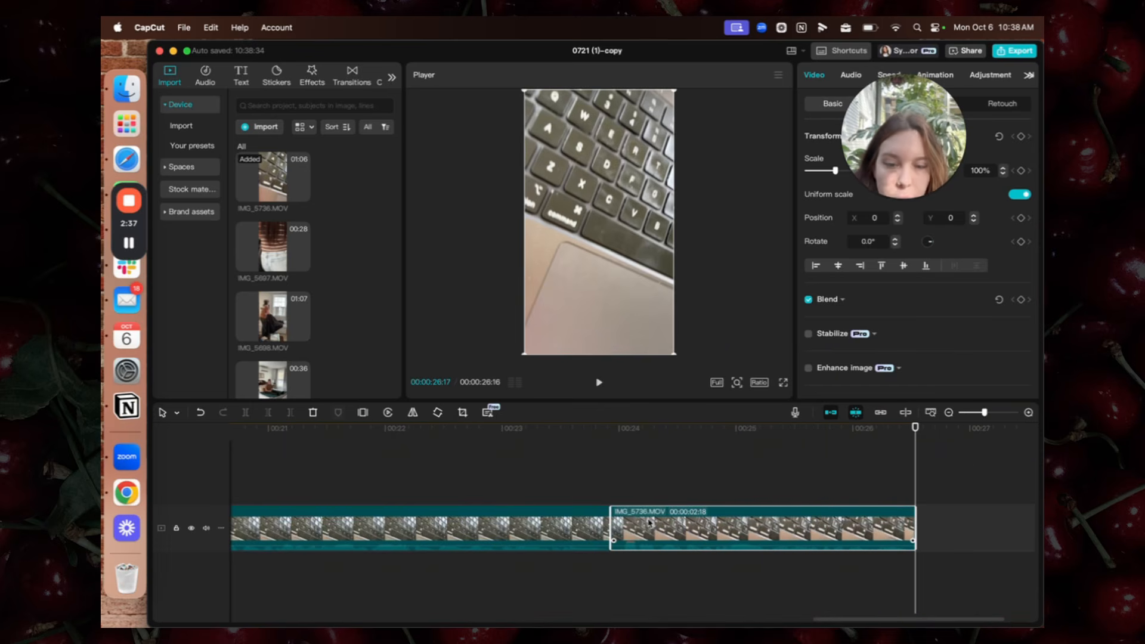
left_click_drag(616, 522, 624, 516)
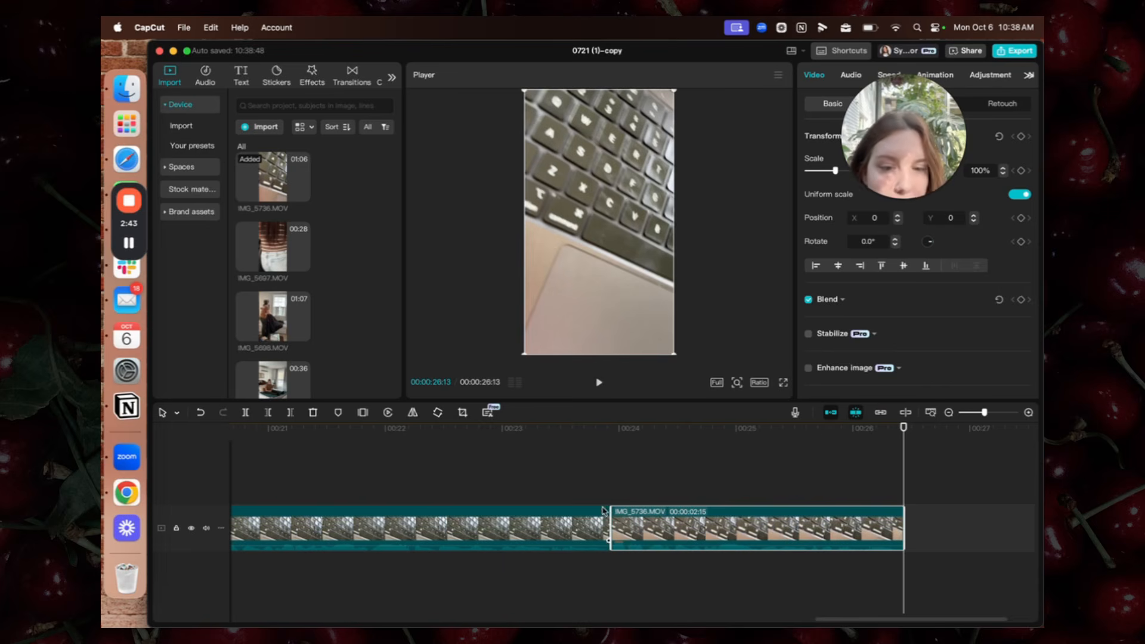
left_click(592, 485)
key("space")
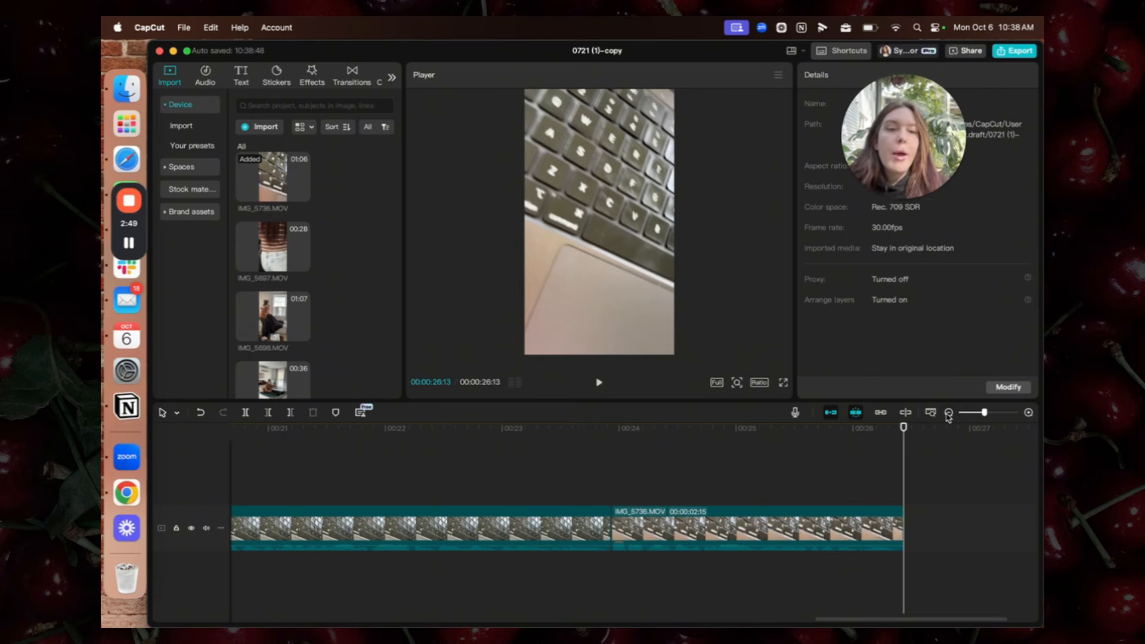
Select all clips on the main track and extract their audio to a separate track
left_click(969, 412)
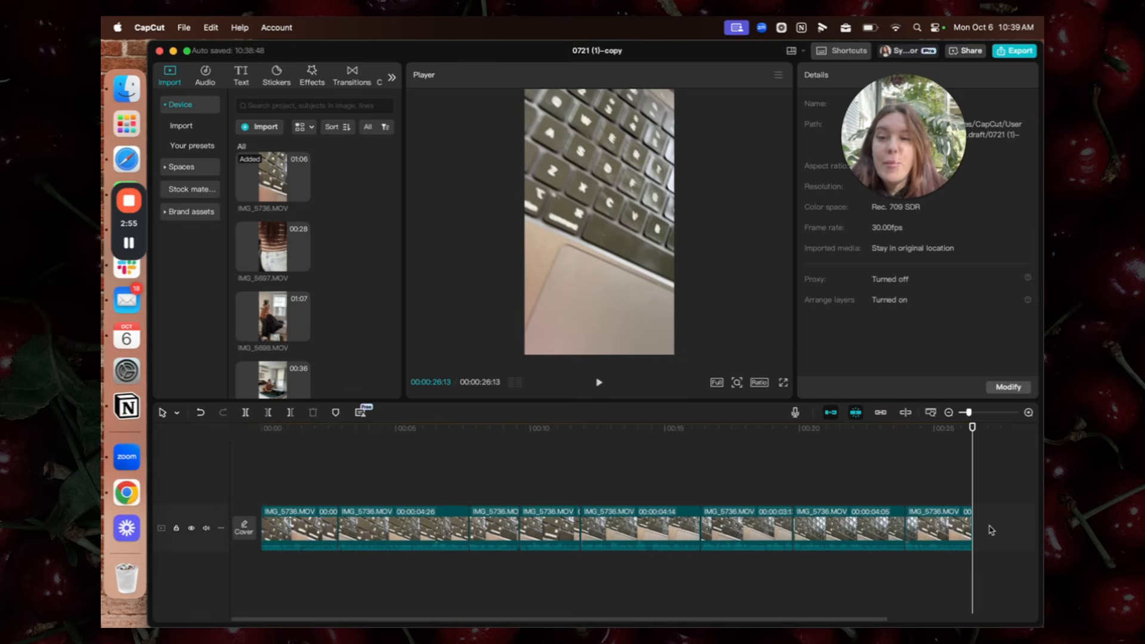
left_click_drag(991, 530, 286, 556)
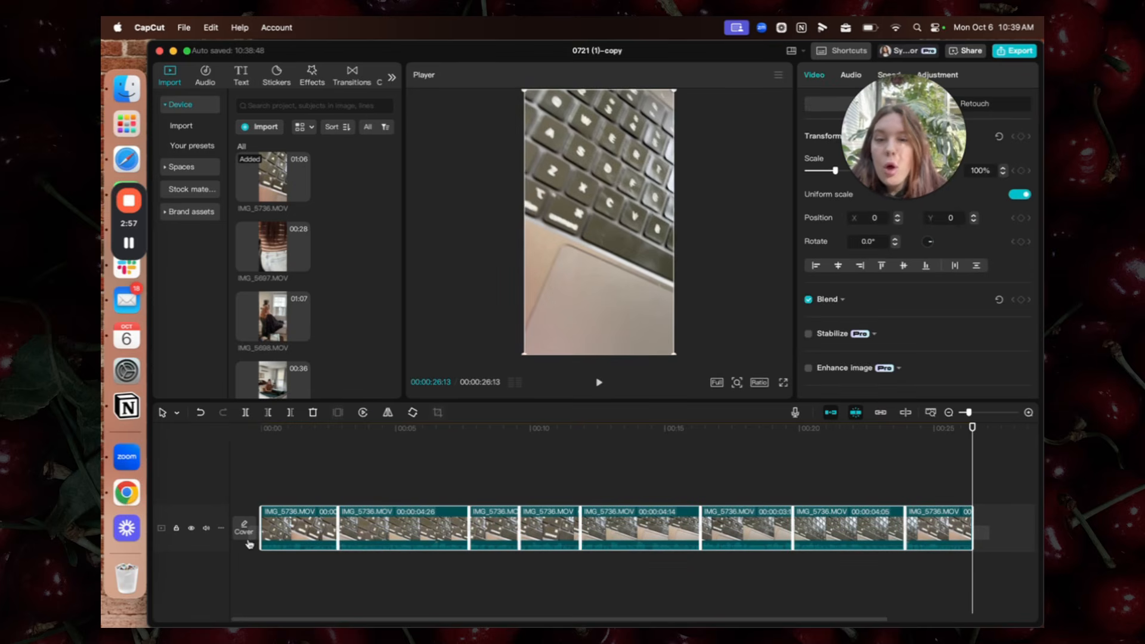
right_click(310, 520)
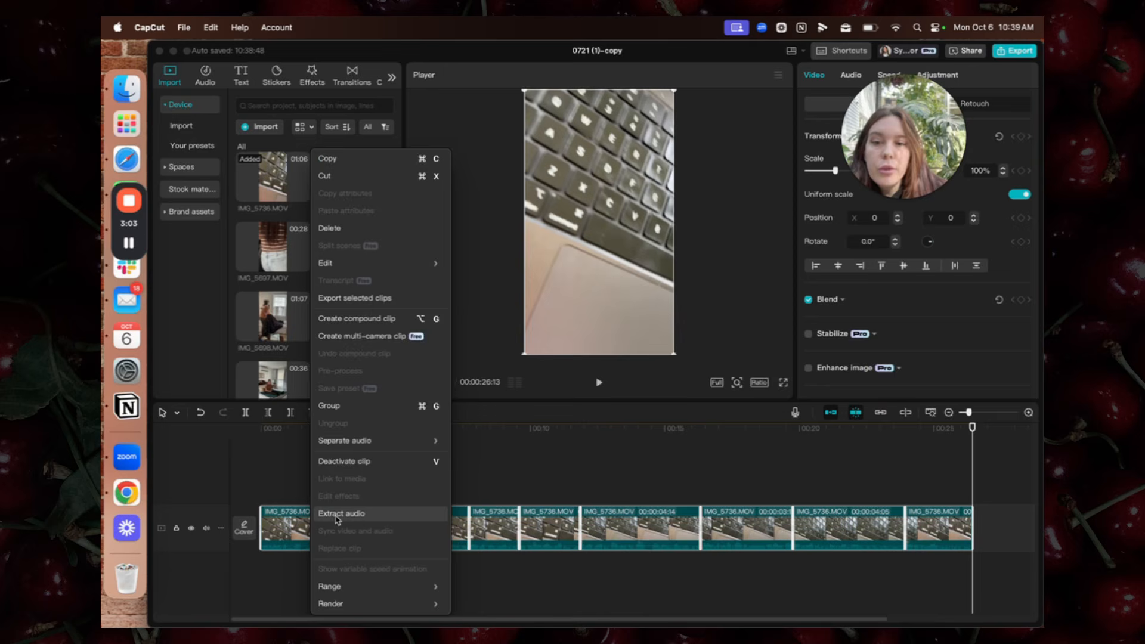
left_click(337, 514)
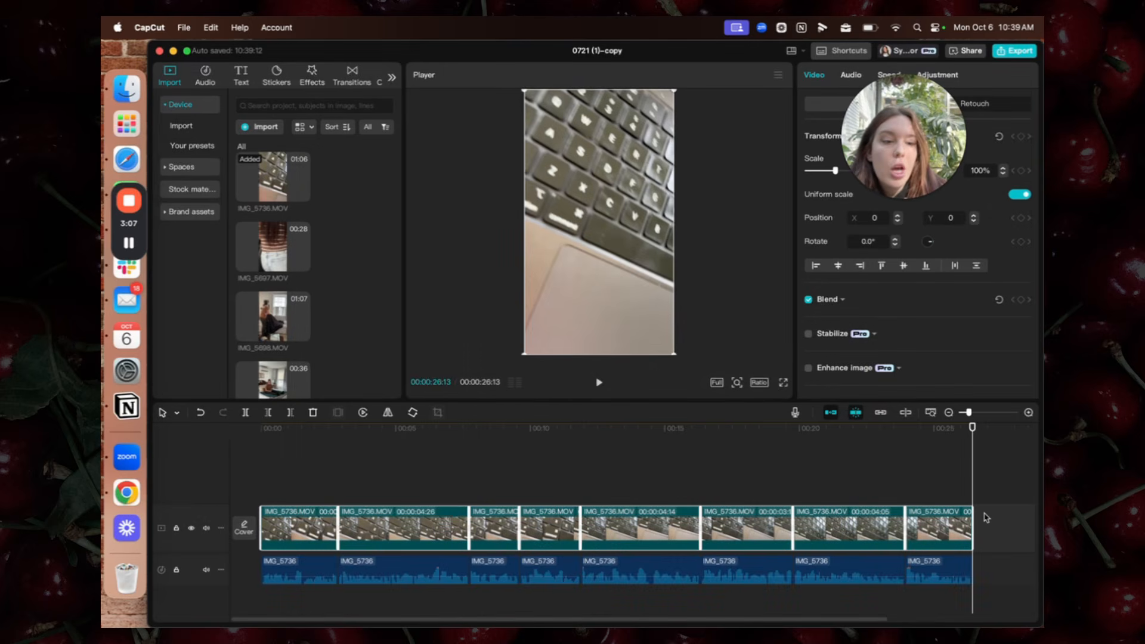
Turn on linkage and delete the selected video clips from the main track, keeping their extracted audio
key("space")
left_click(881, 412)
key("Delete")
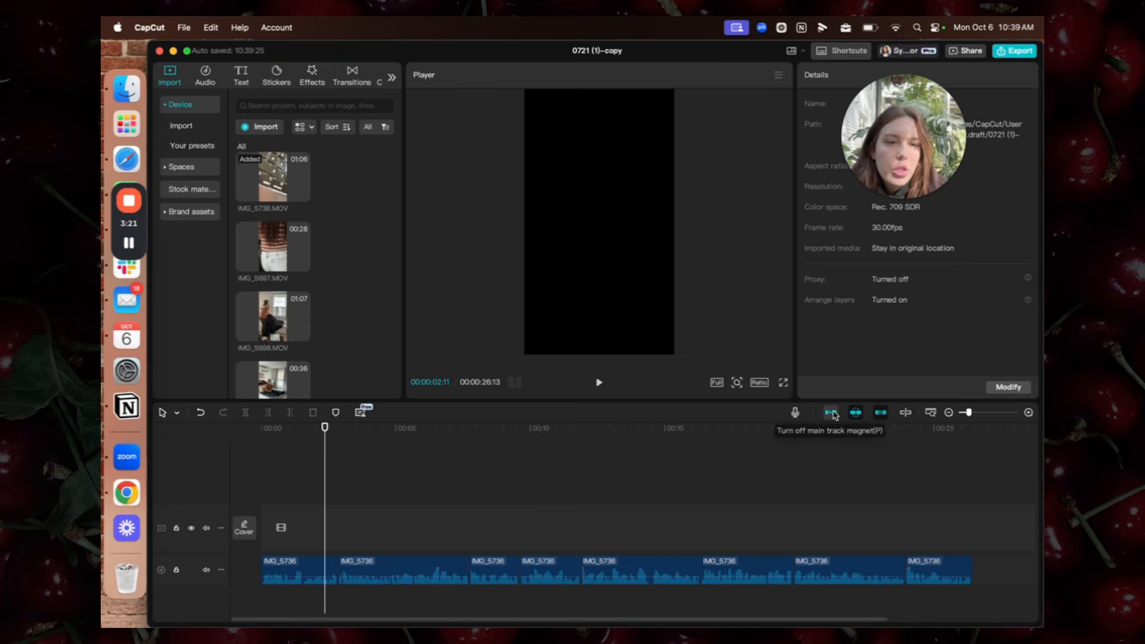
Turn linkage off and undo both the video clip deletion and the audio extraction
left_click(882, 414)
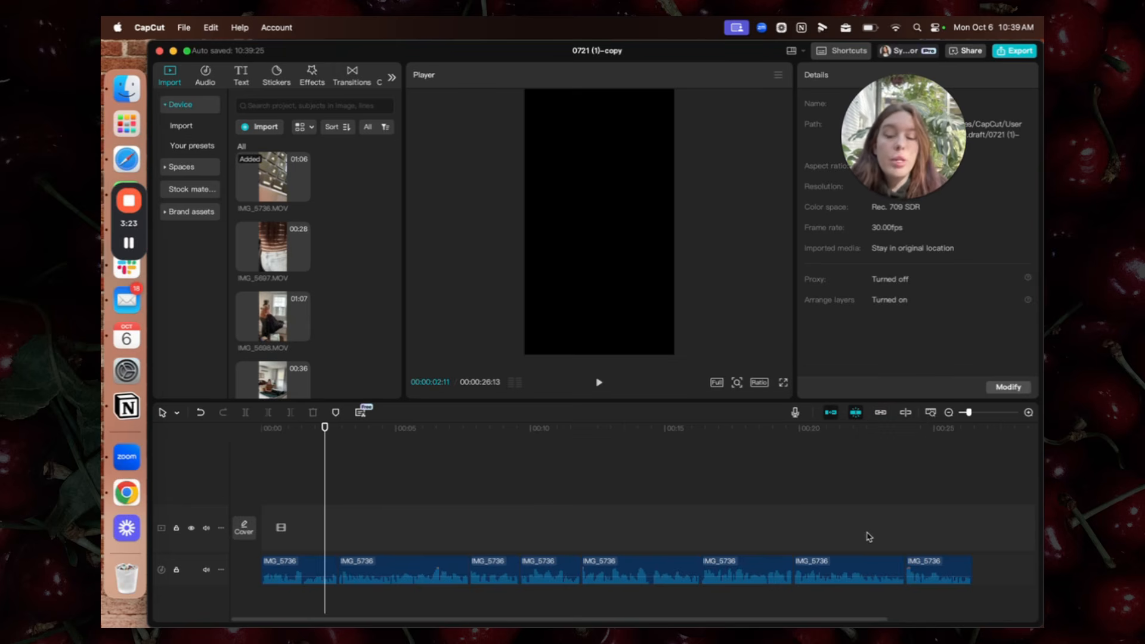
key("super+z")
key("super+z")
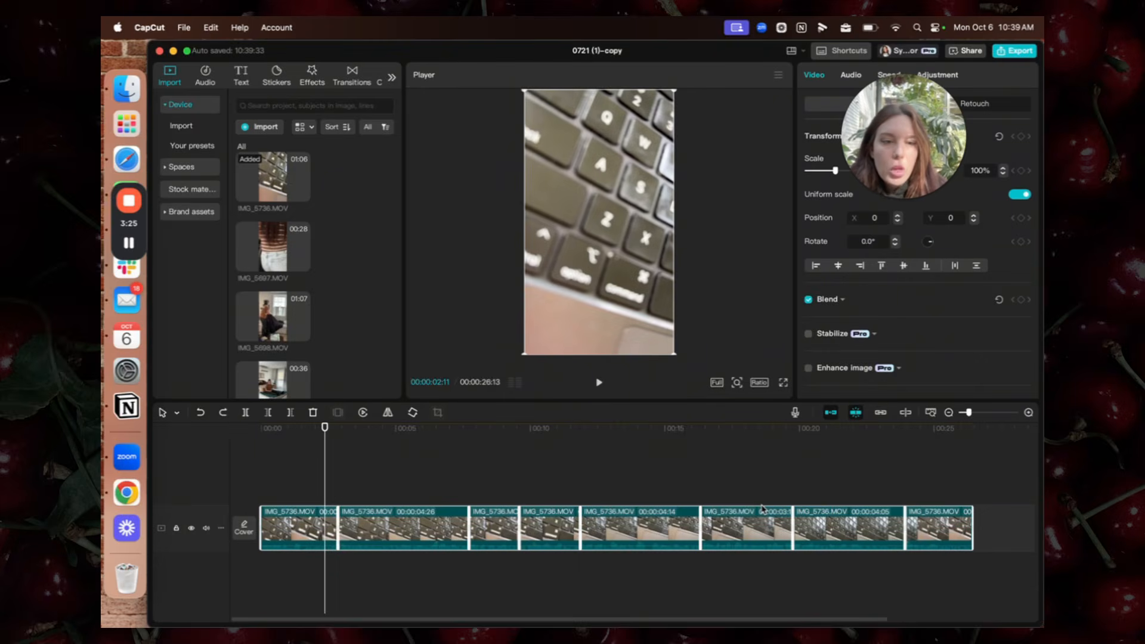
Turn linkage on and extract the audio of all selected IMG_5736.MOV clips to a separate track
left_click(880, 415)
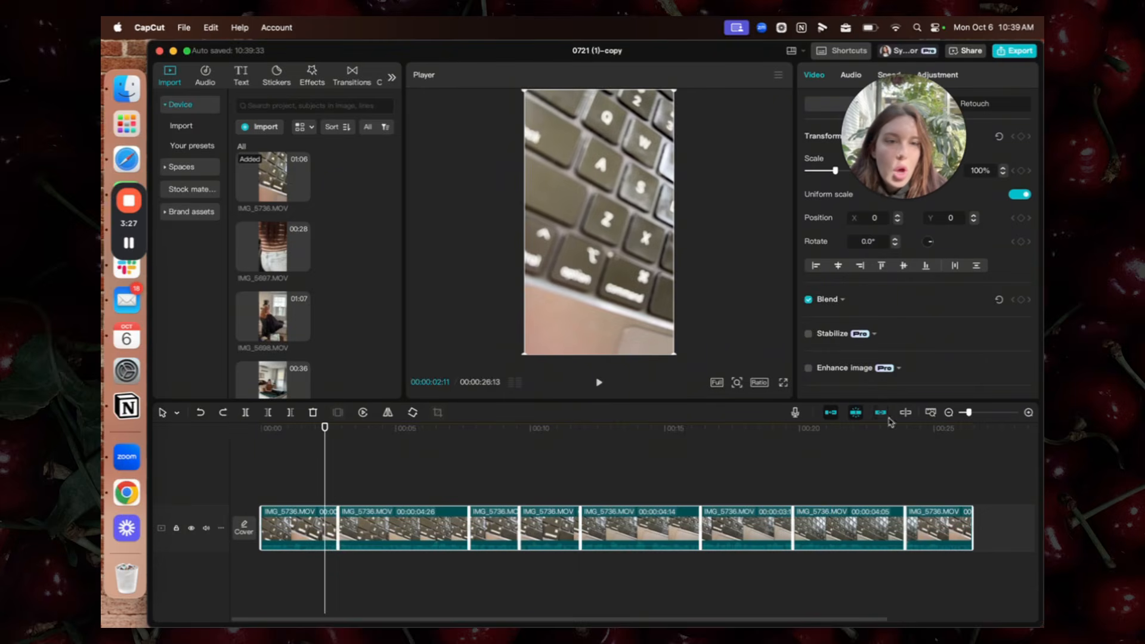
right_click(420, 518)
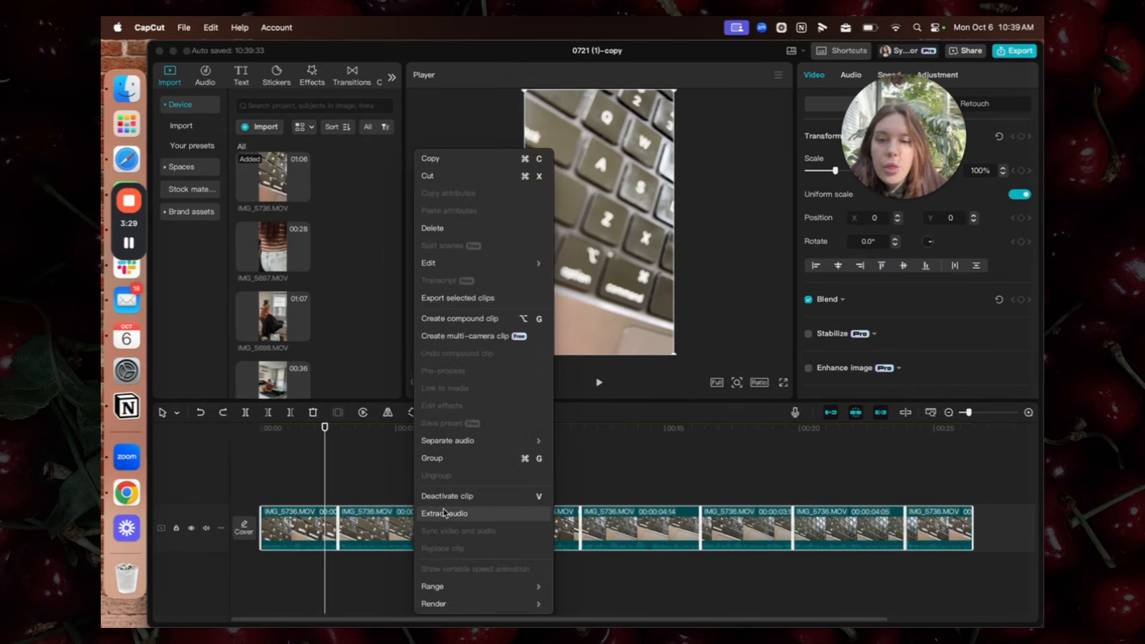
left_click(446, 511)
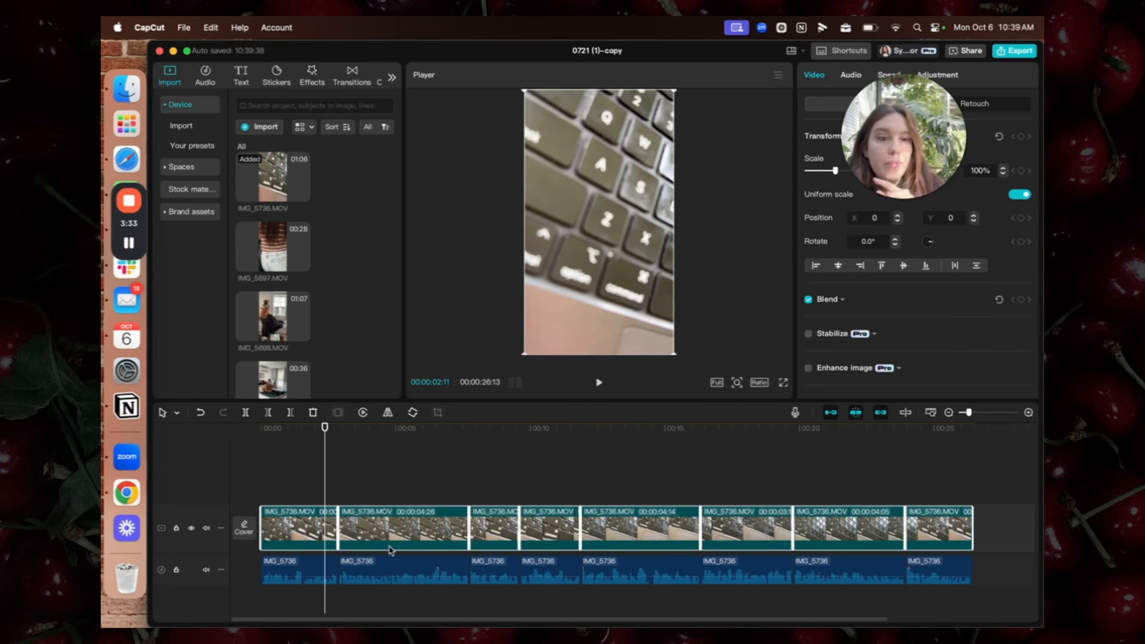
Delete the selected video clips from the main track, keeping the extracted audio, and turn linkage off
key("Delete")
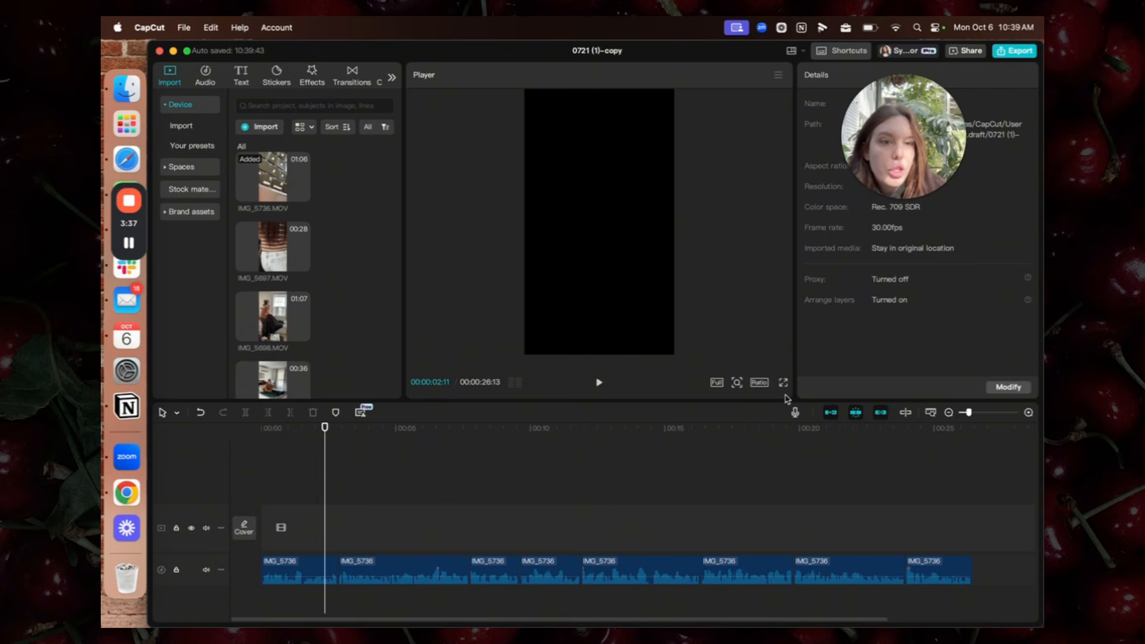
left_click(881, 412)
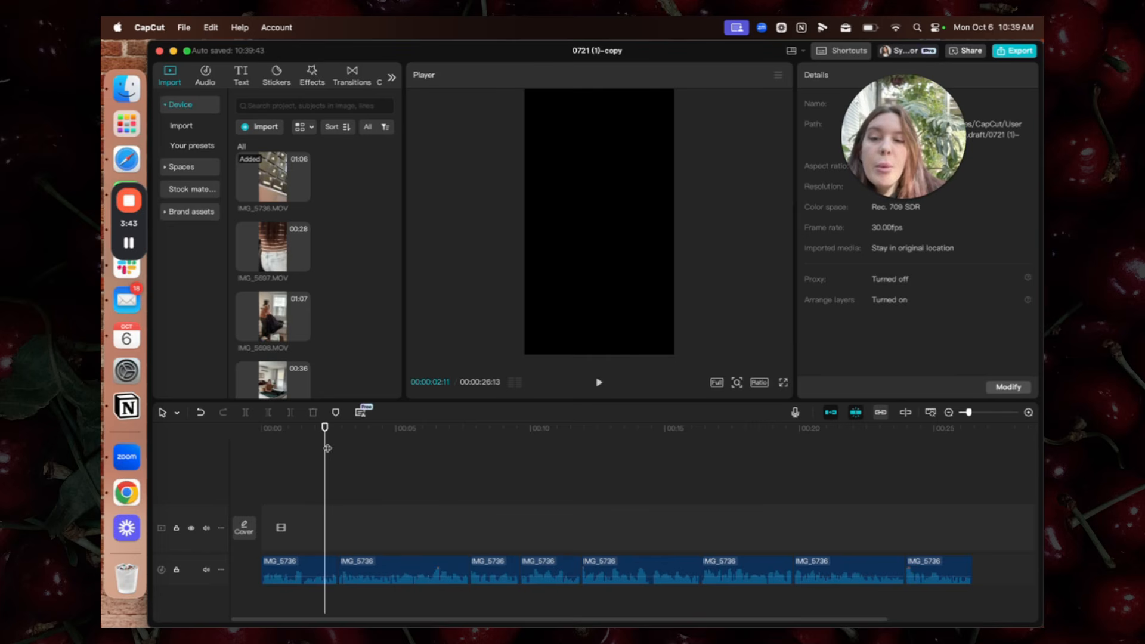
Widen the media library to browse the imported footage and play the first voiceover segment from the timeline start
left_click_drag(328, 466, 244, 462)
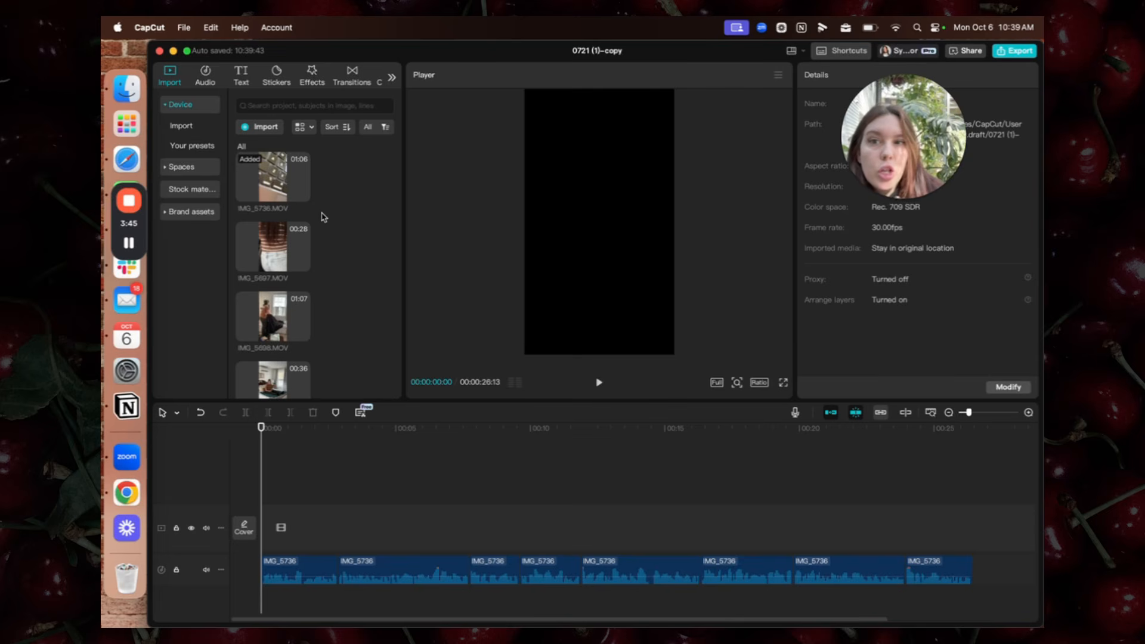
scroll(394, 269, "down", 5)
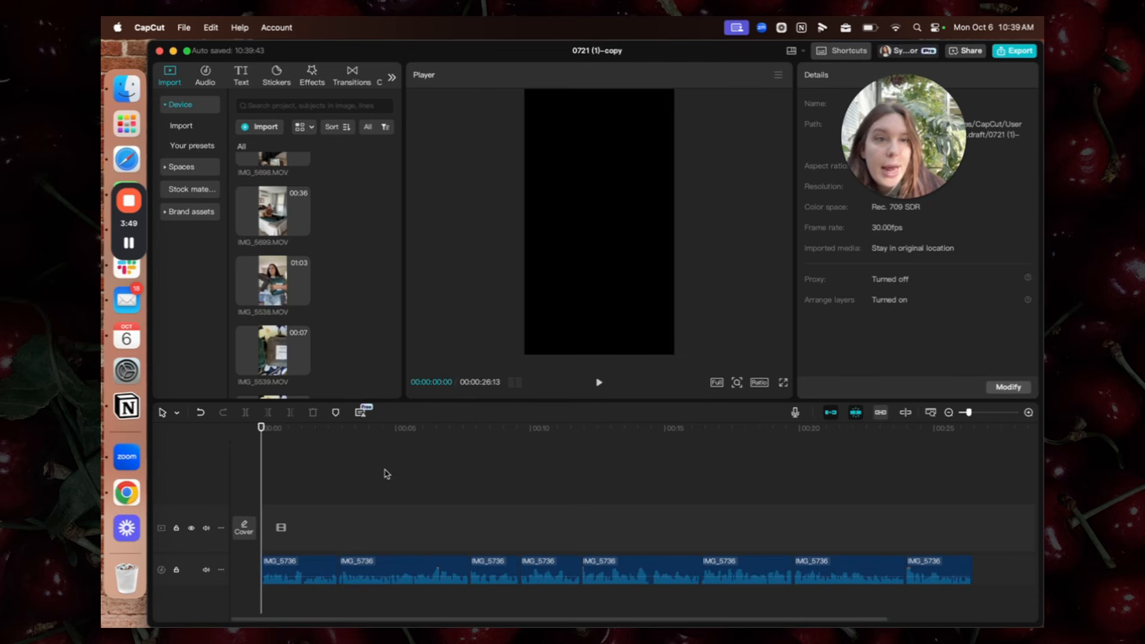
scroll(319, 318, "down", 10)
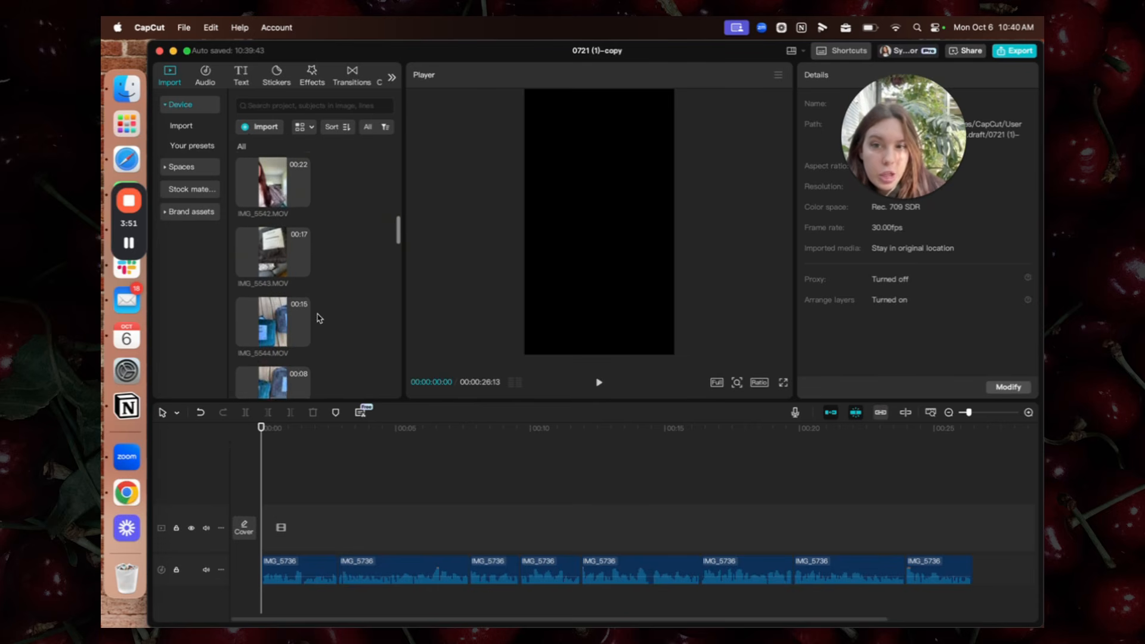
scroll(319, 318, "down", 6)
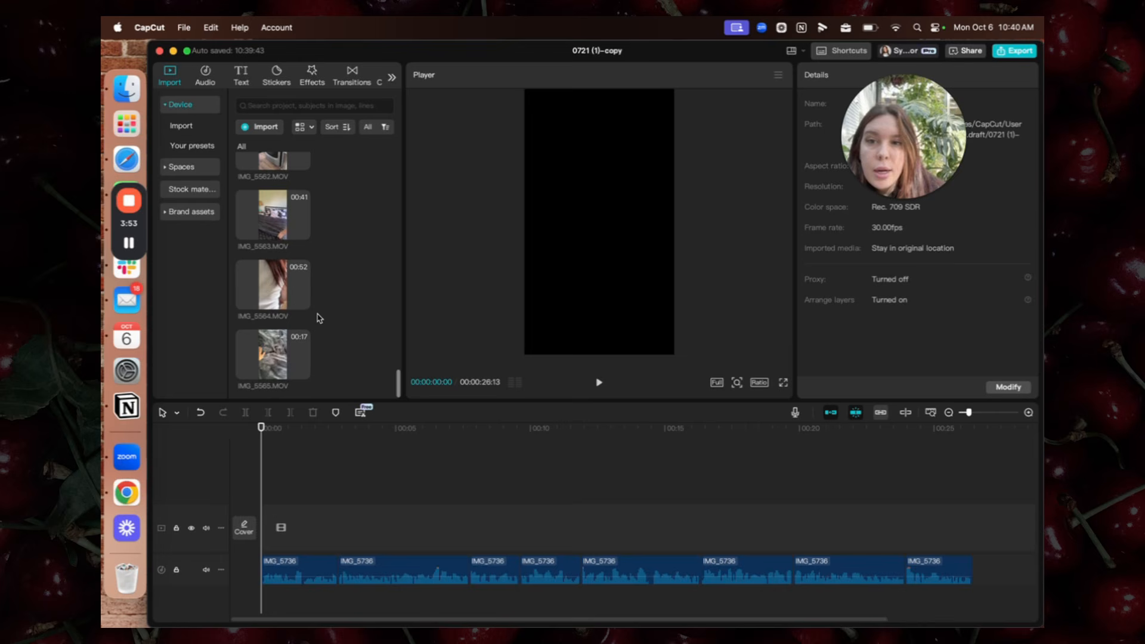
left_click_drag(403, 107, 504, 103)
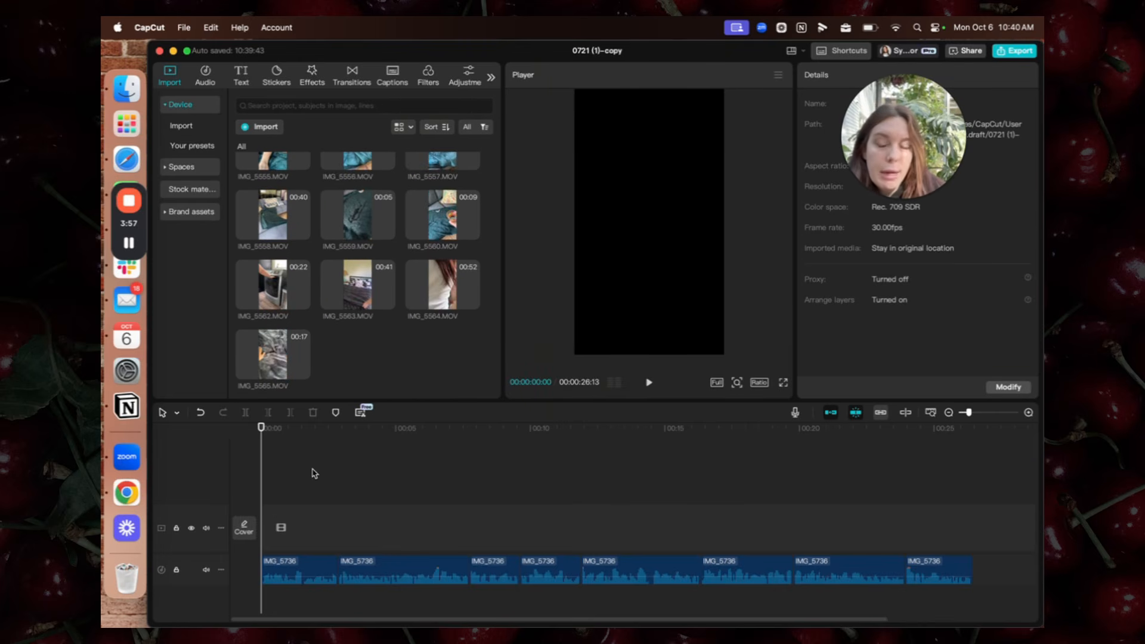
key("space")
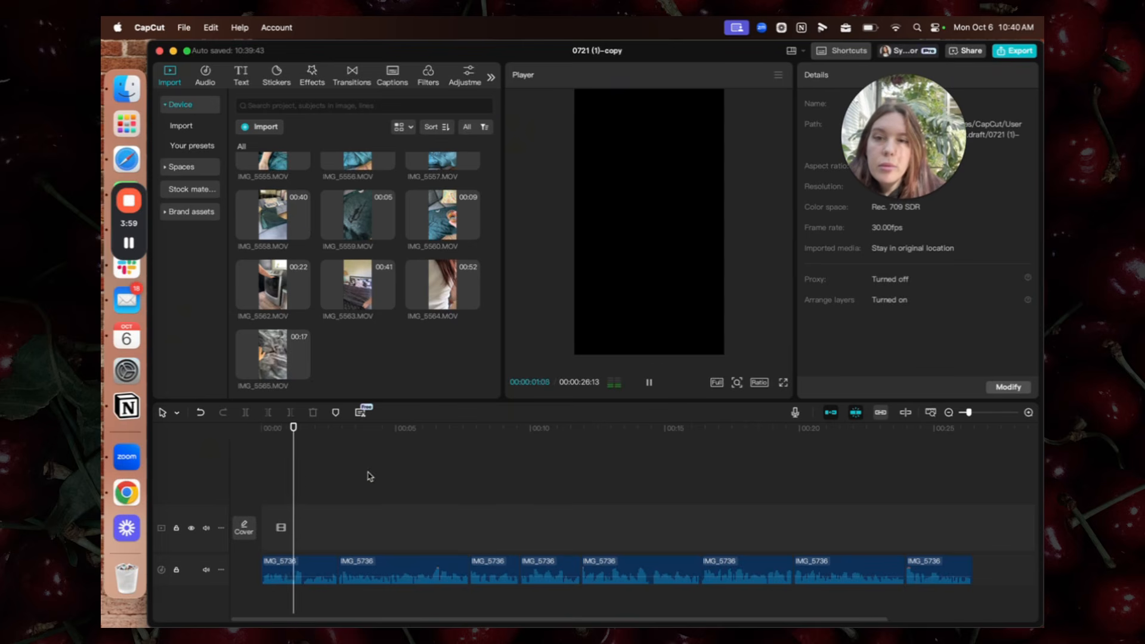
key("space")
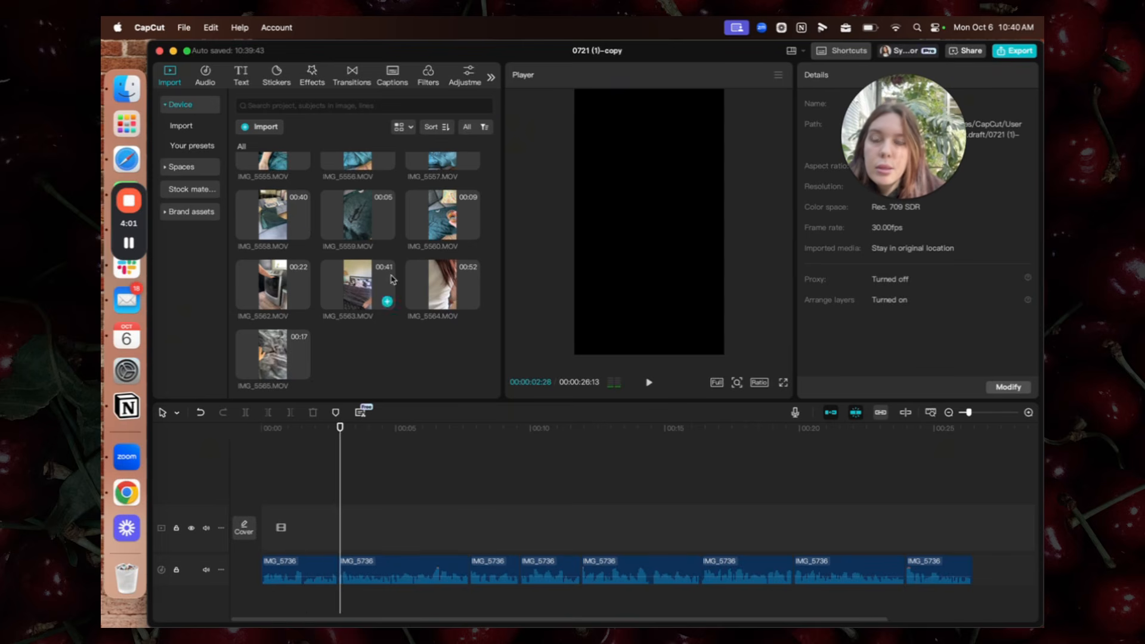
Find IMG_5554.MOV in the media library and place it at the start of the main track
scroll(392, 280, "up", 3)
scroll(392, 280, "up", 5)
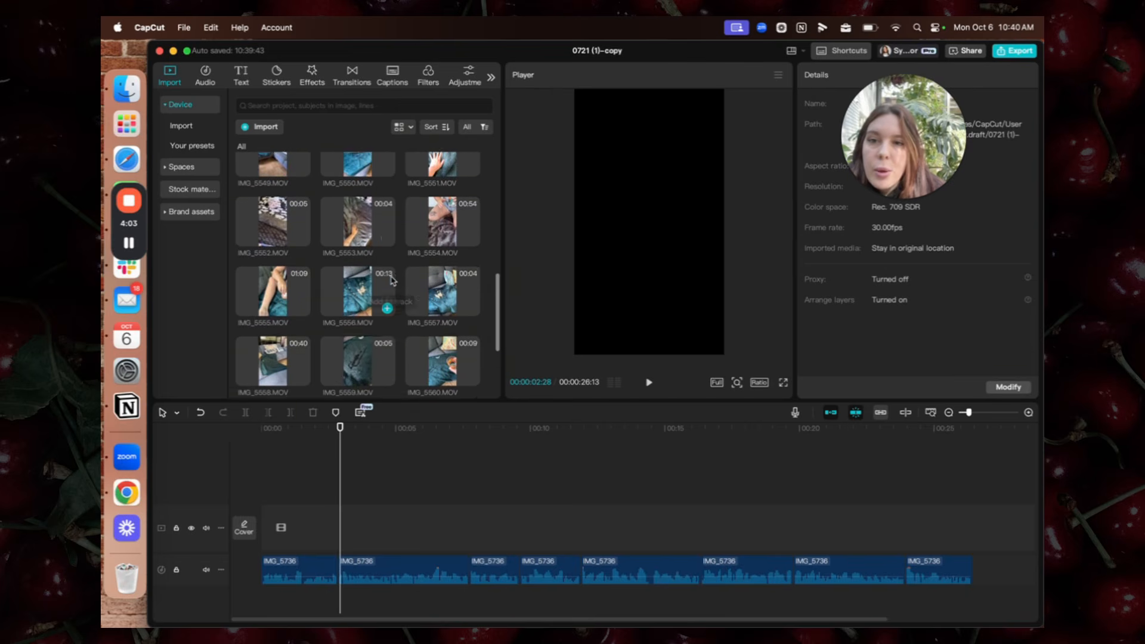
scroll(392, 280, "up", 10)
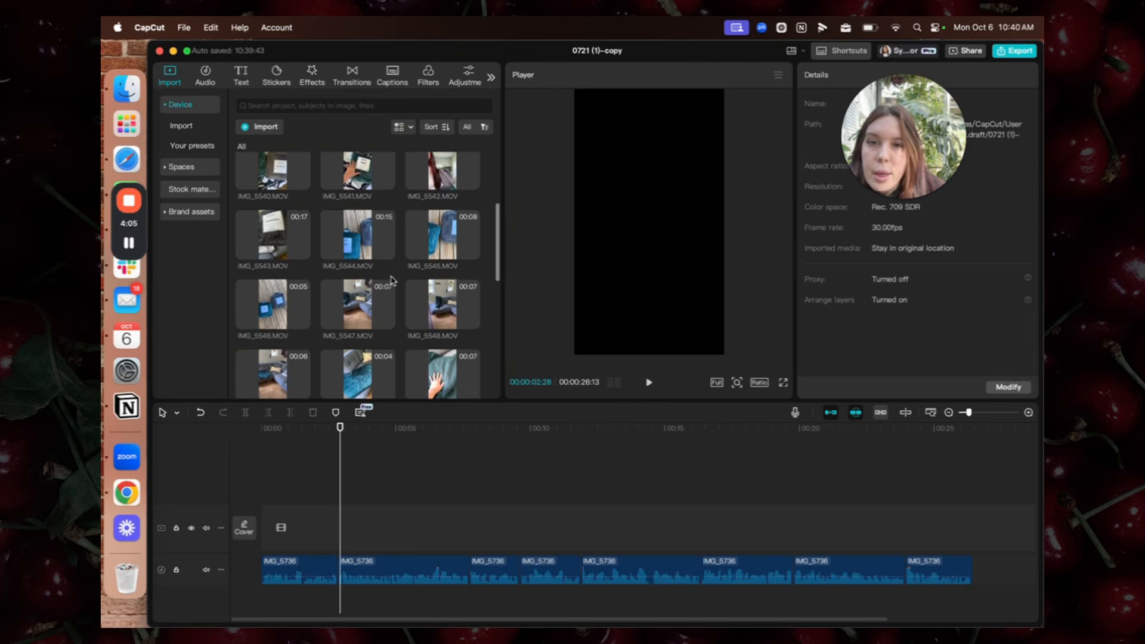
scroll(392, 280, "down", 15)
mouse_move(472, 250)
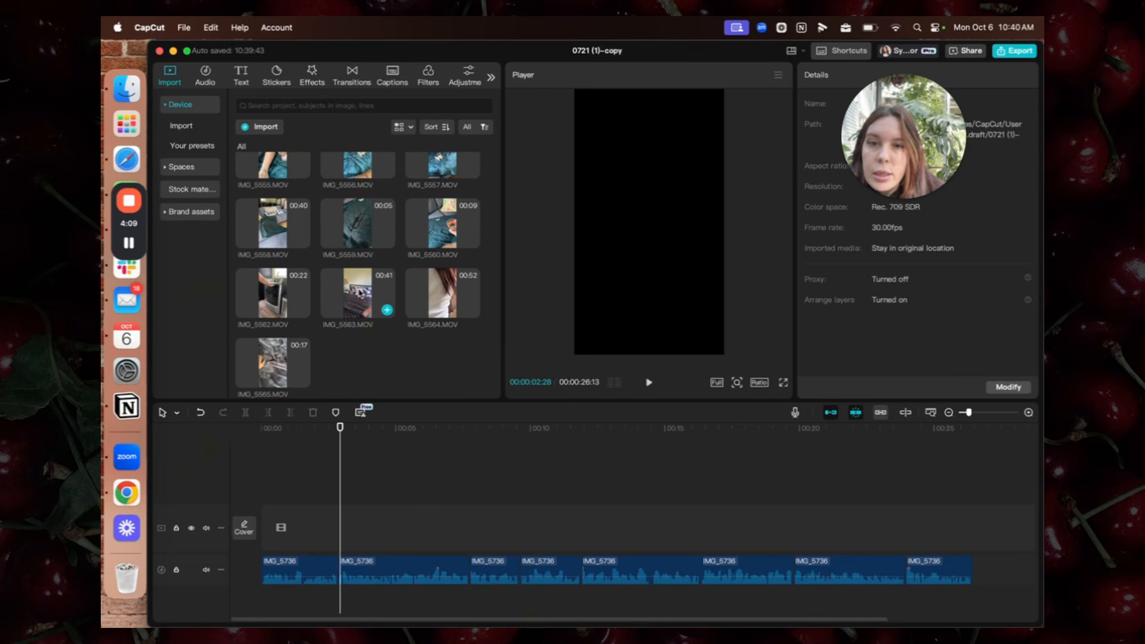
scroll(316, 269, "up", 3)
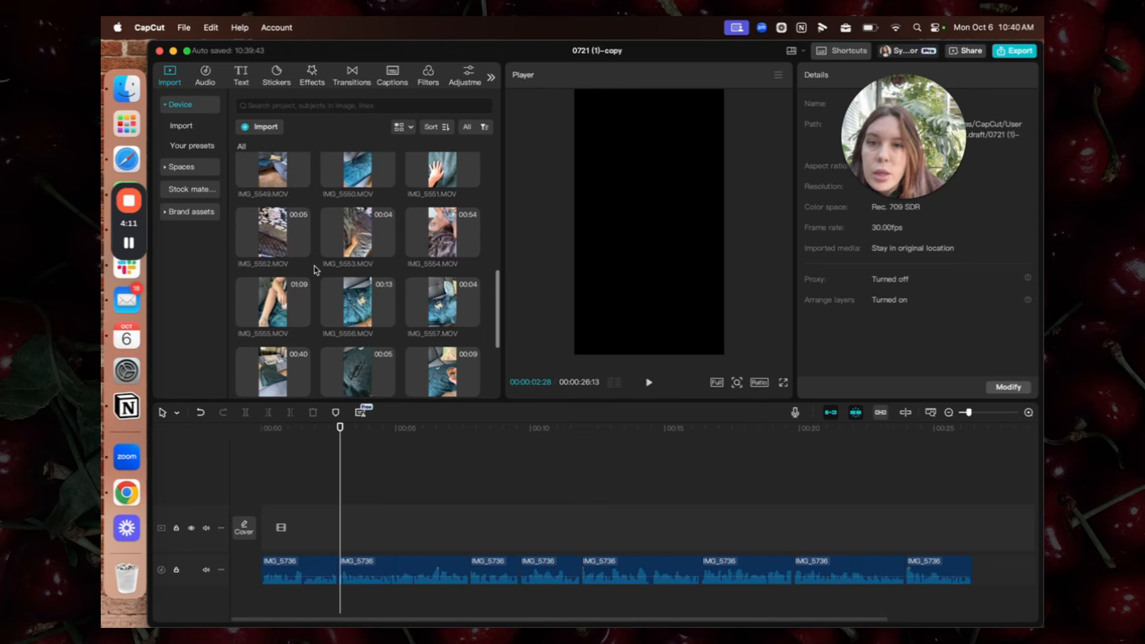
left_click_drag(447, 239, 268, 536)
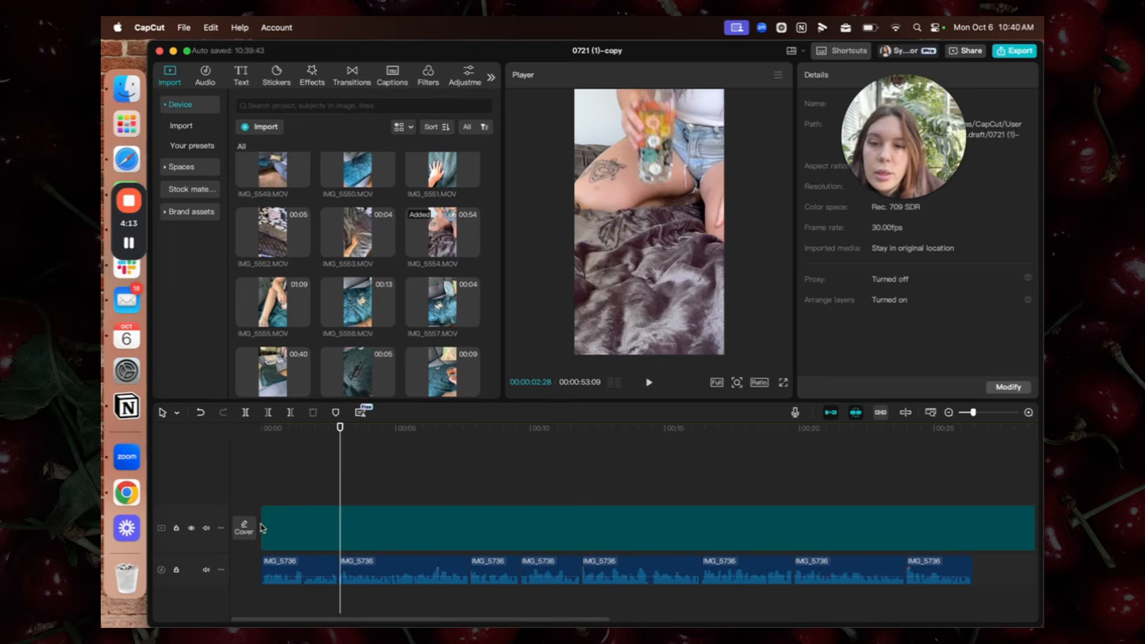
Split the IMG_5554.MOV clip at 00:00:03:15 and again at 00:00:05:03
left_click_drag(283, 473, 355, 452)
key("super+b")
left_click(332, 532)
left_click(375, 524)
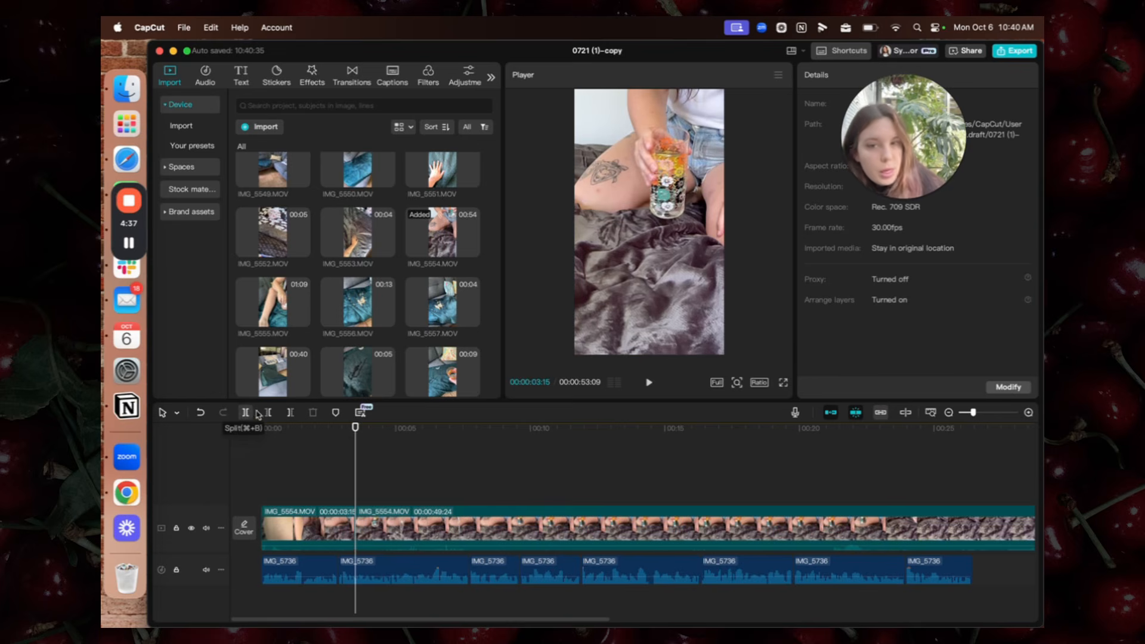
left_click_drag(357, 458, 399, 473)
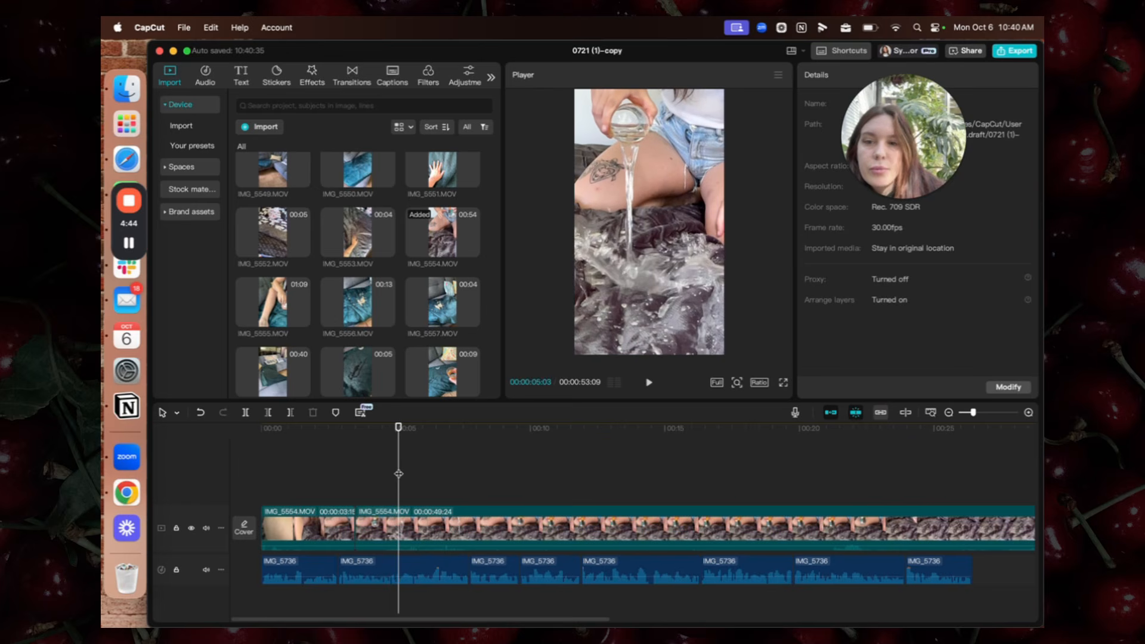
left_click(248, 413)
Delete the IMG_5554.MOV pieces before and after the water-pouring section and play the remaining piece with the voiceover
left_click(315, 520)
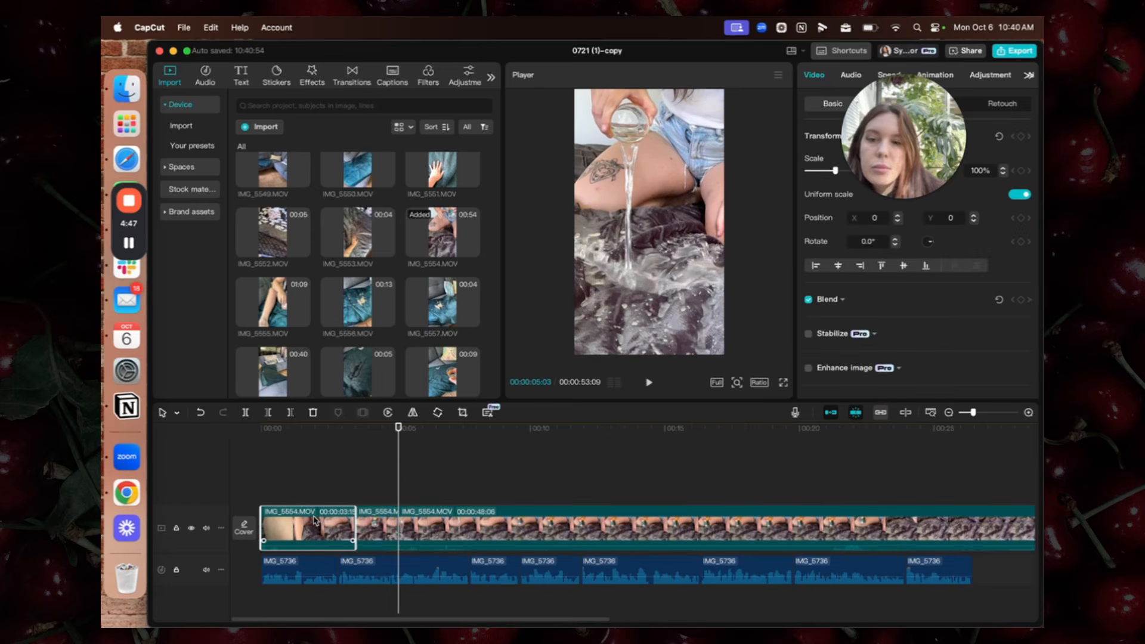
key("Delete")
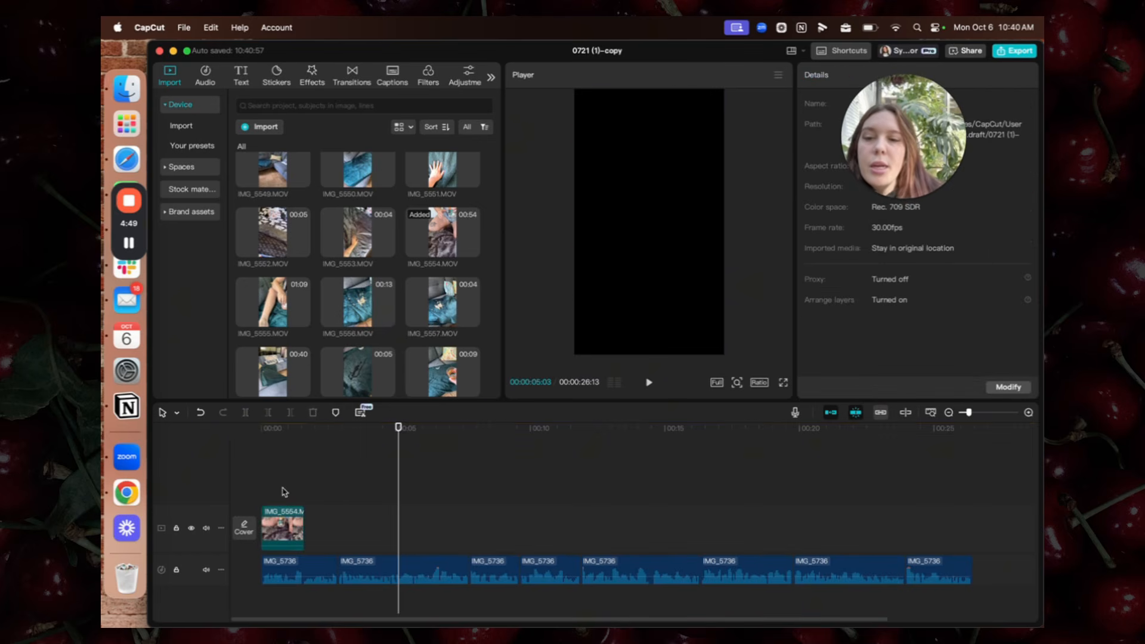
left_click_drag(282, 492, 224, 492)
key("space")
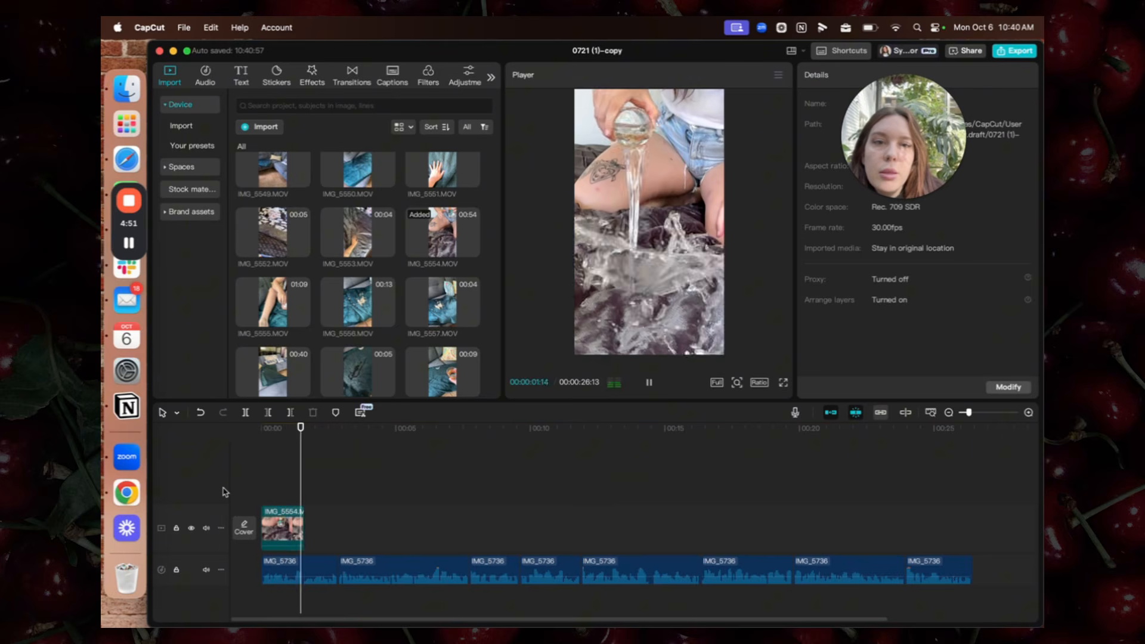
key("space")
Extend the end of the IMG_5554.MOV clip to the end of the first voiceover segment and play it back
mouse_move(325, 529)
left_mouse_down()
mouse_move(305, 529)
mouse_move(338, 521)
left_mouse_up()
left_click(295, 525)
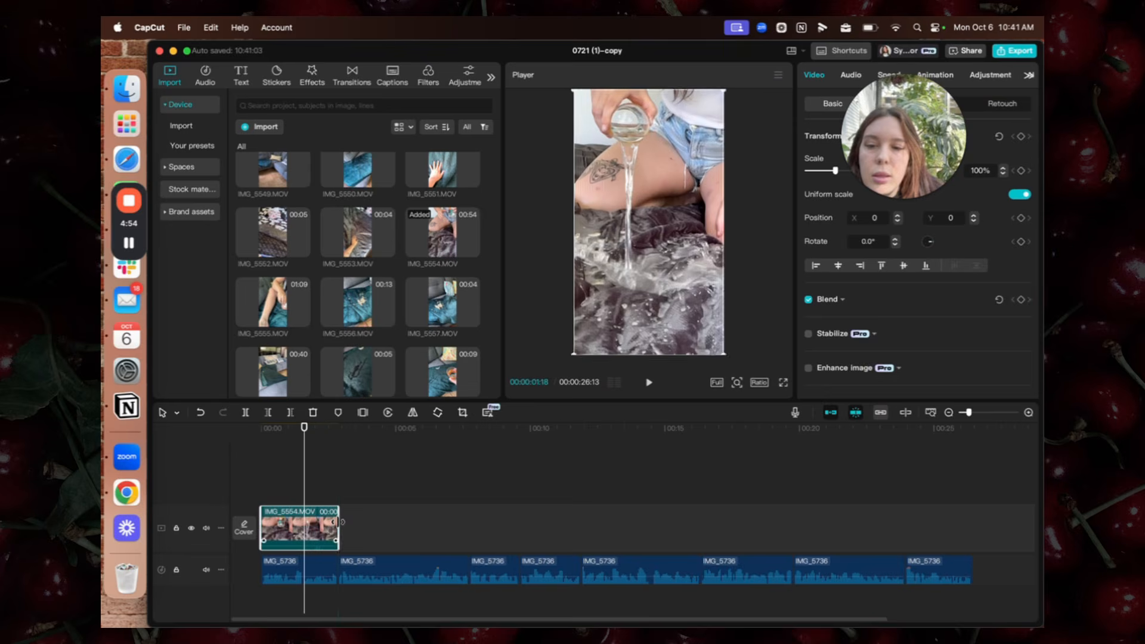
left_click(263, 483)
key("space")
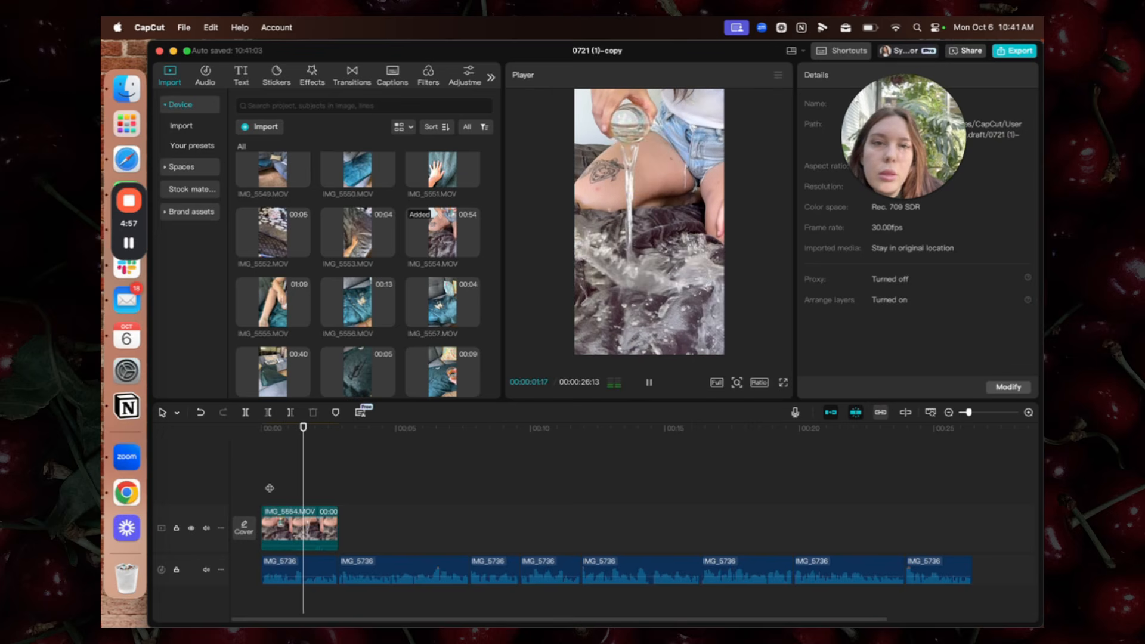
key("space")
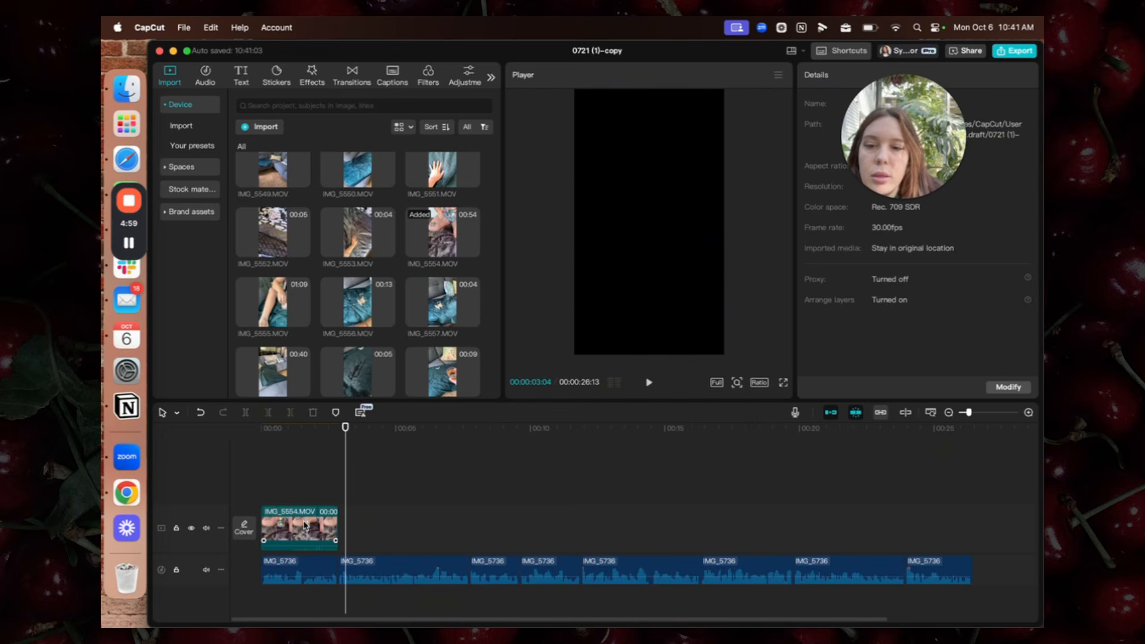
Shift the start of the IMG_5554.MOV clip slightly earlier in the footage and play it back from the beginning
left_click(330, 526)
left_click_drag(330, 526, 249, 522)
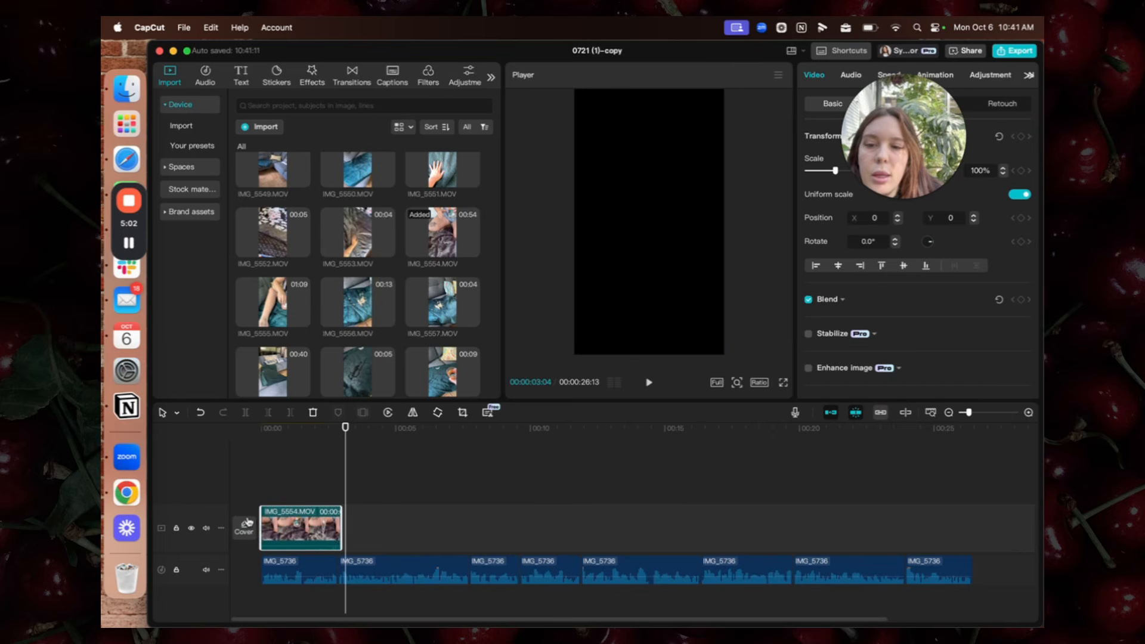
left_click(251, 489)
key("space")
key("space")
Trim a little off the start of the IMG_5554.MOV clip and replay it against the voiceover
left_click(272, 528)
left_click_drag(262, 526, 275, 522)
left_click(261, 488)
key("space")
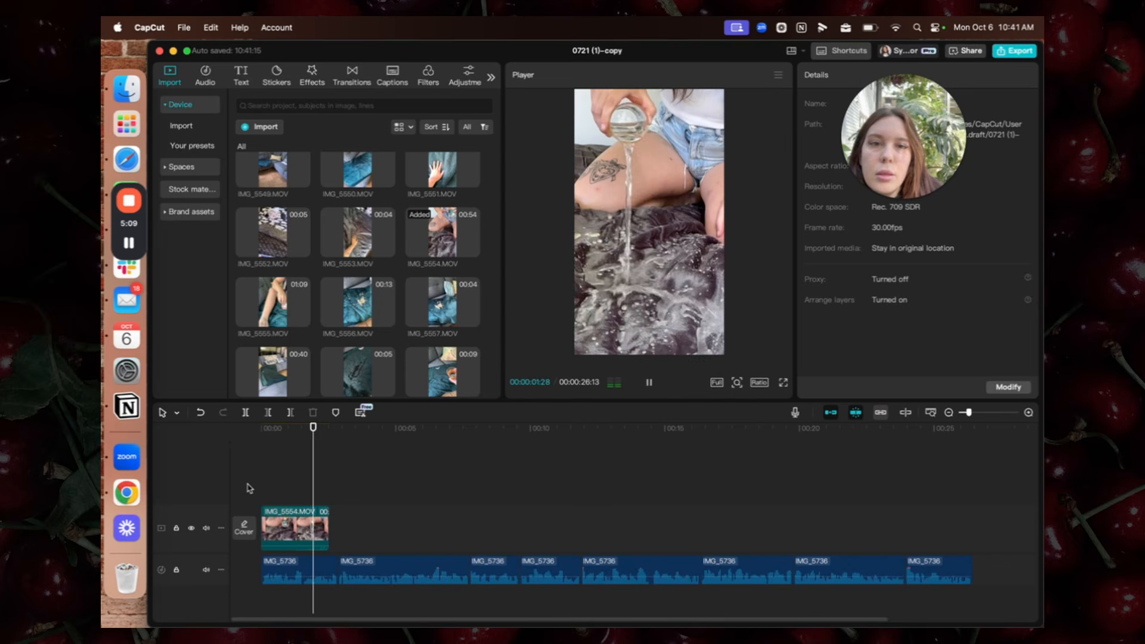
key("space")
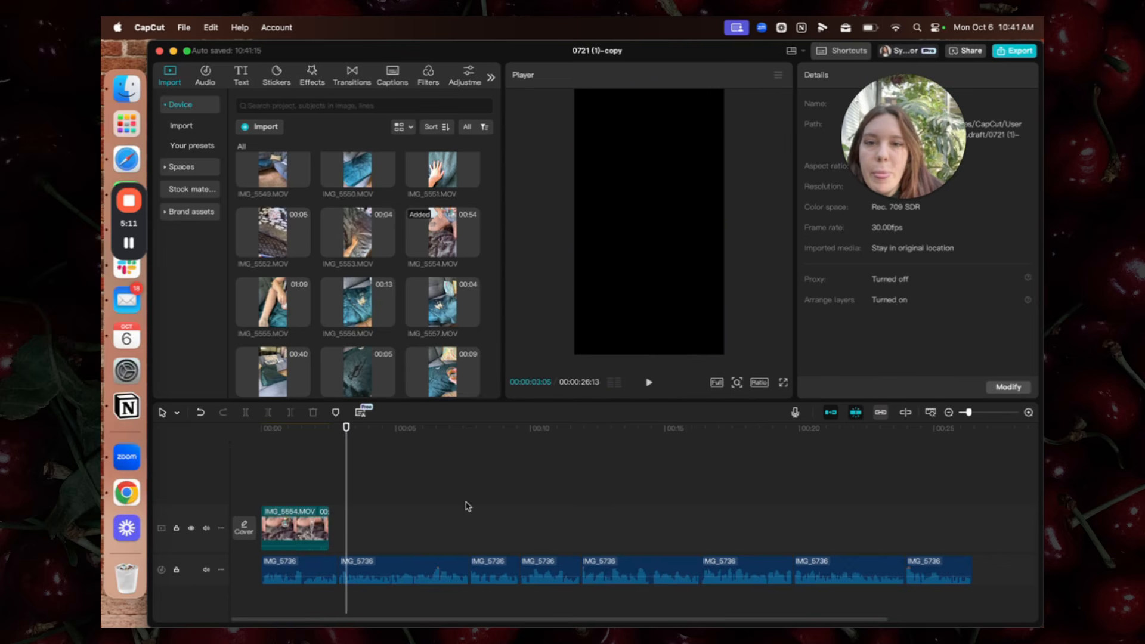
left_click_drag(287, 484, 264, 487)
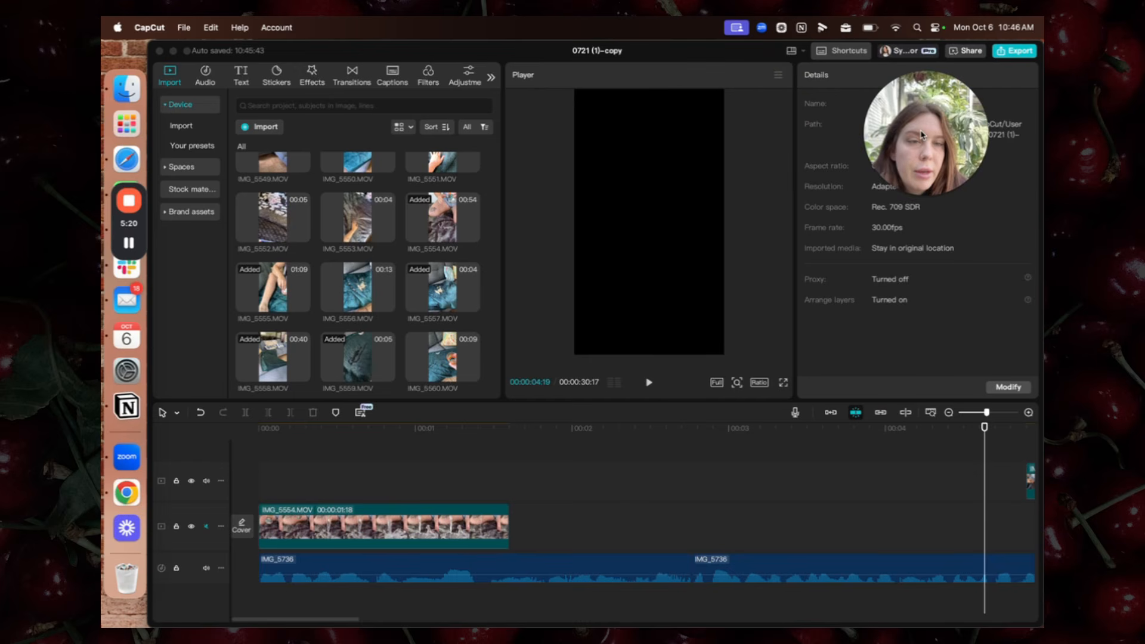
Place IMG_5557.MOV from the media library on the main track shortly after the IMG_5554.MOV clip
scroll(831, 447, "right", 10)
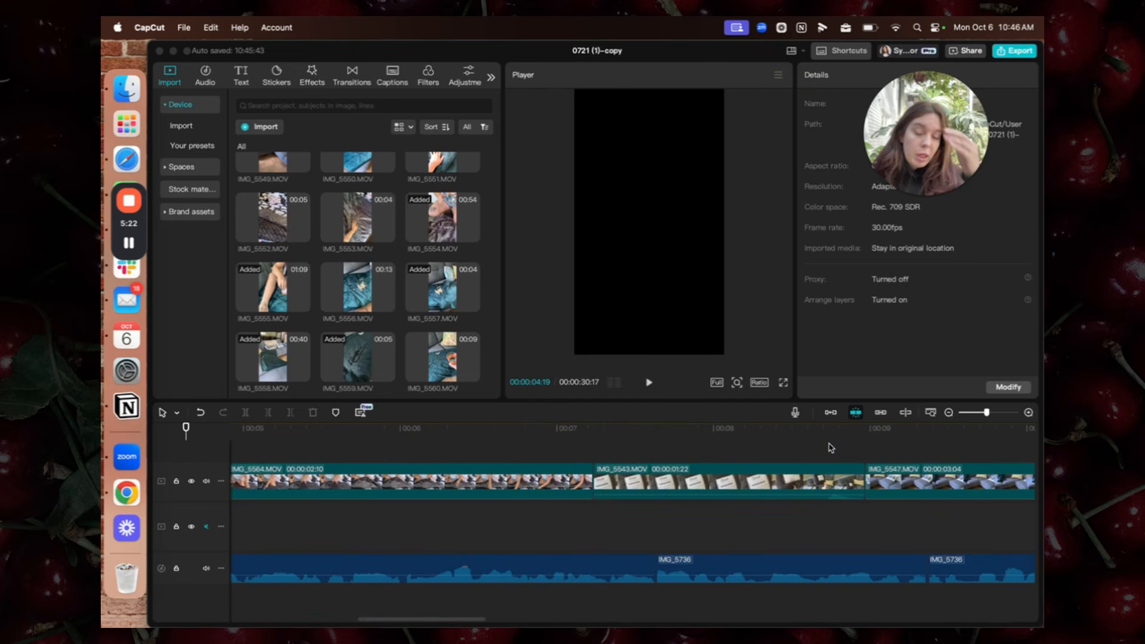
scroll(830, 447, "right", 2)
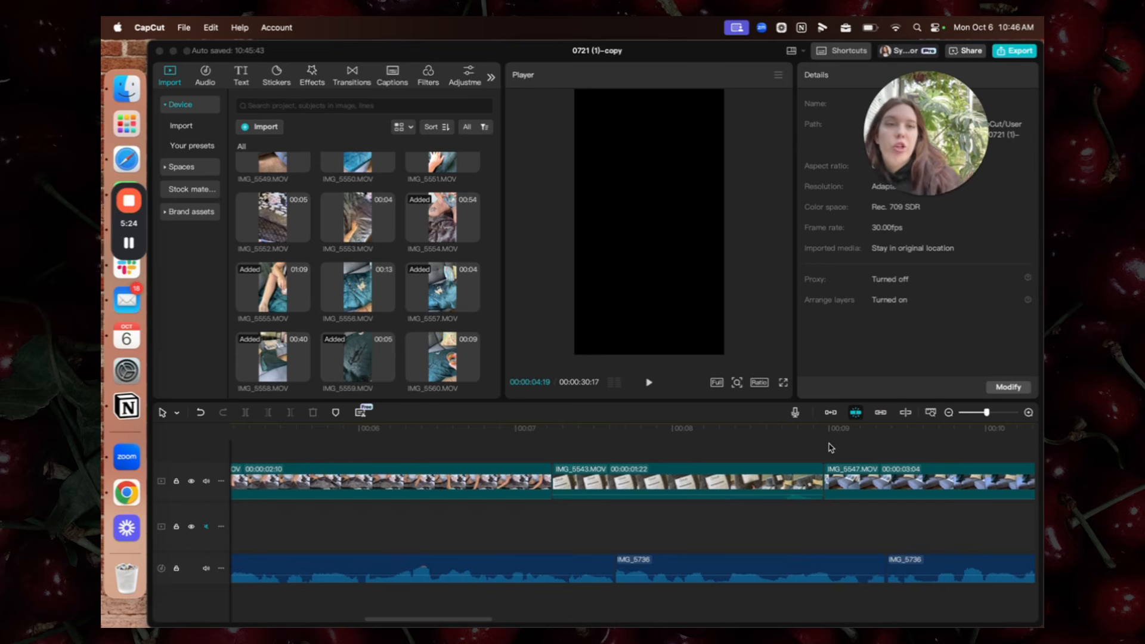
scroll(704, 572, "left", 15)
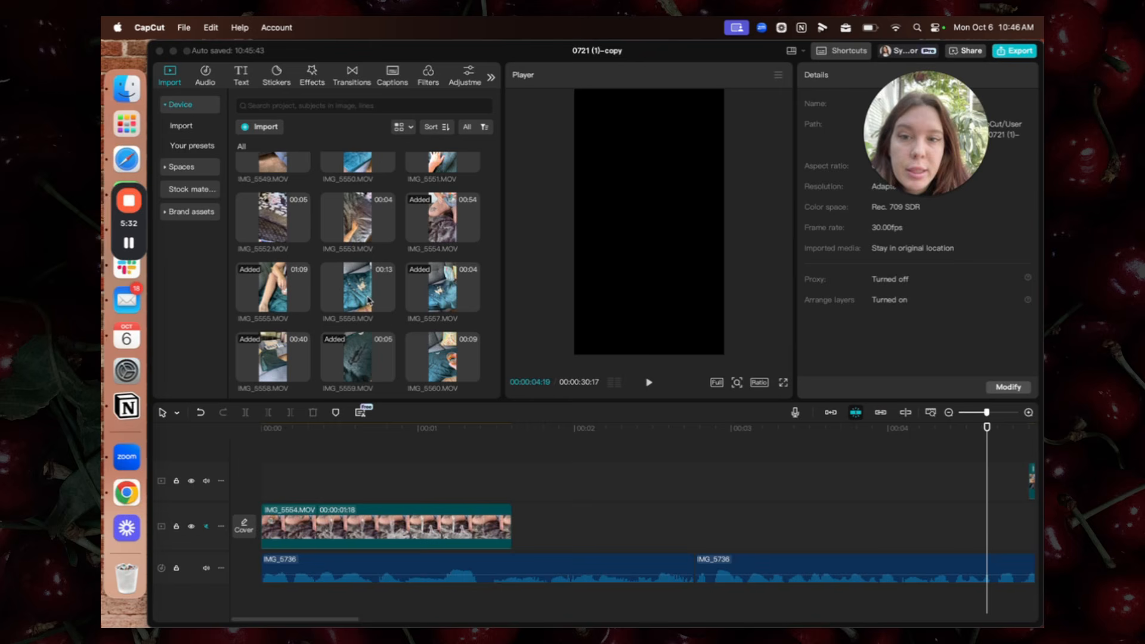
left_click_drag(452, 290, 531, 529)
Split the IMG_5557.MOV clip at 00:00:02:02 and 00:00:03:15 and delete the pieces before and after the middle section
mouse_move(601, 452)
left_mouse_down()
mouse_move(693, 430)
mouse_move(797, 430)
mouse_move(563, 431)
mouse_move(757, 430)
mouse_move(593, 431)
mouse_move(583, 442)
left_mouse_up()
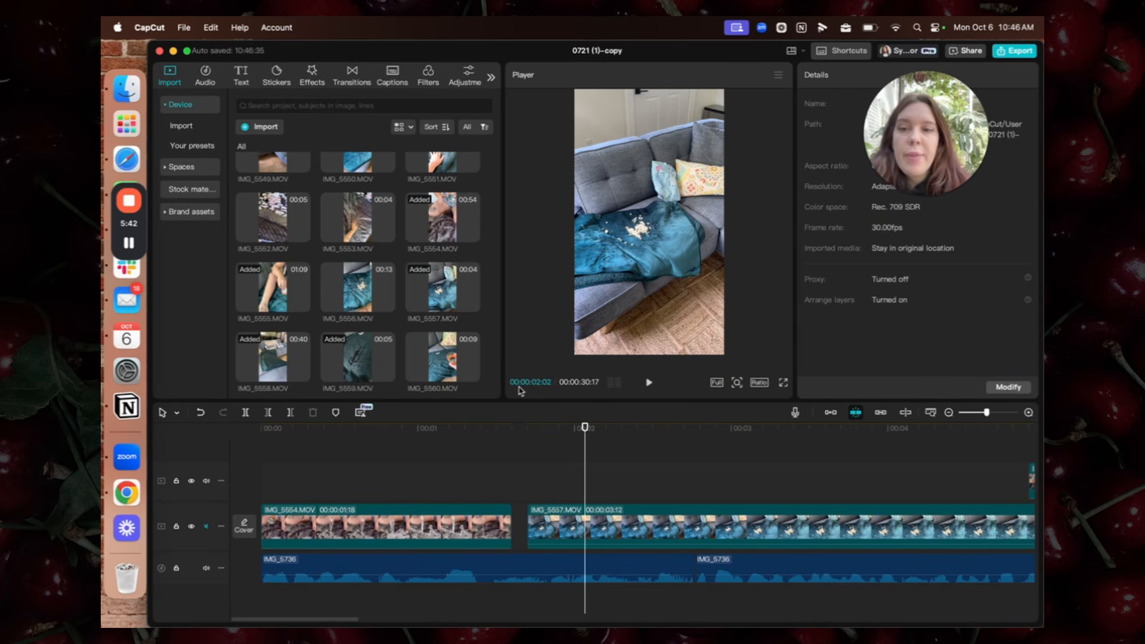
left_click(680, 530)
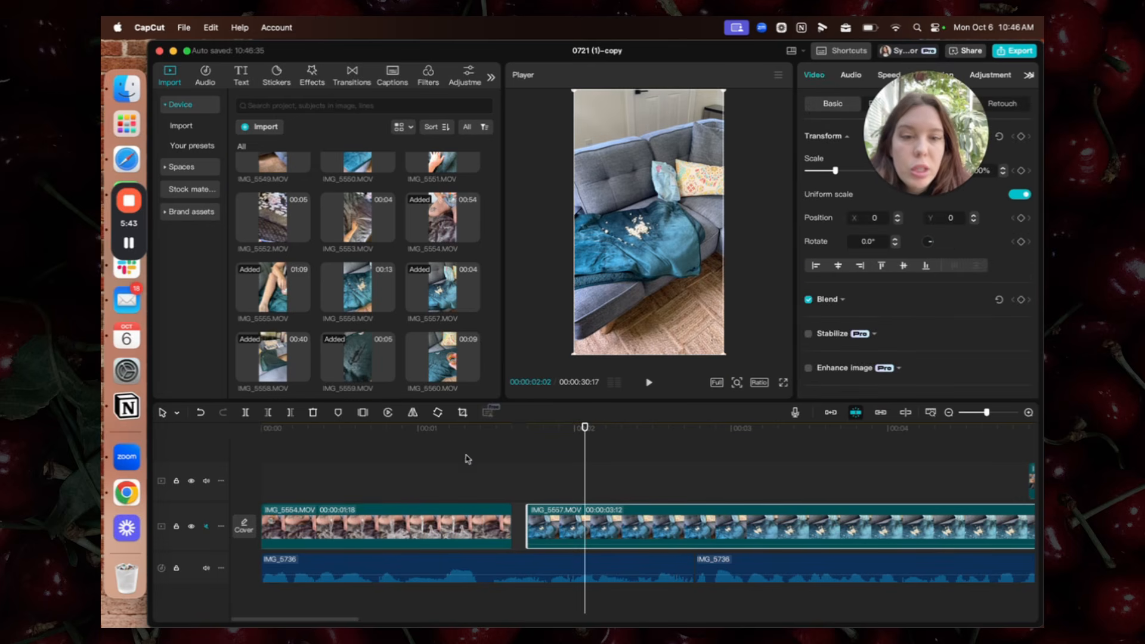
left_click(245, 412)
left_click(809, 485)
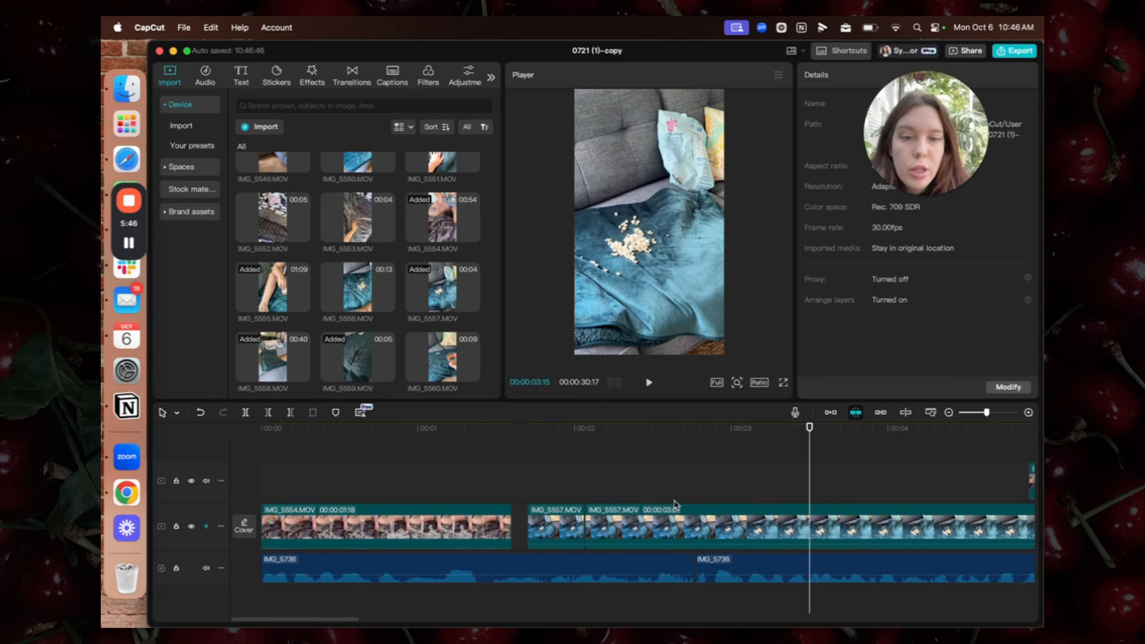
left_click(658, 525)
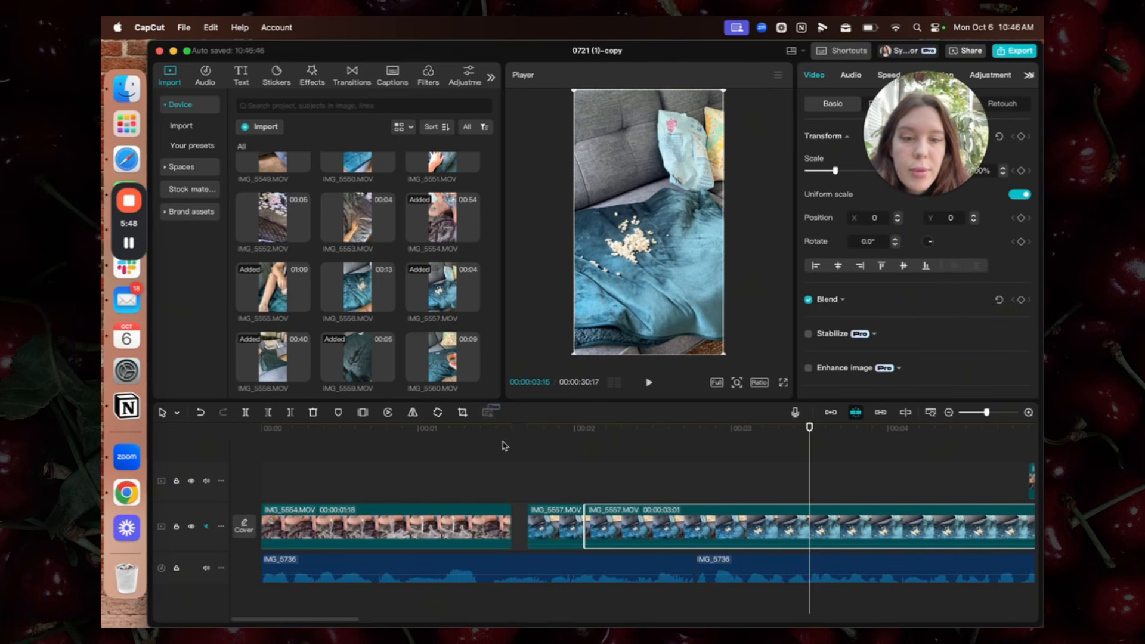
left_click(245, 412)
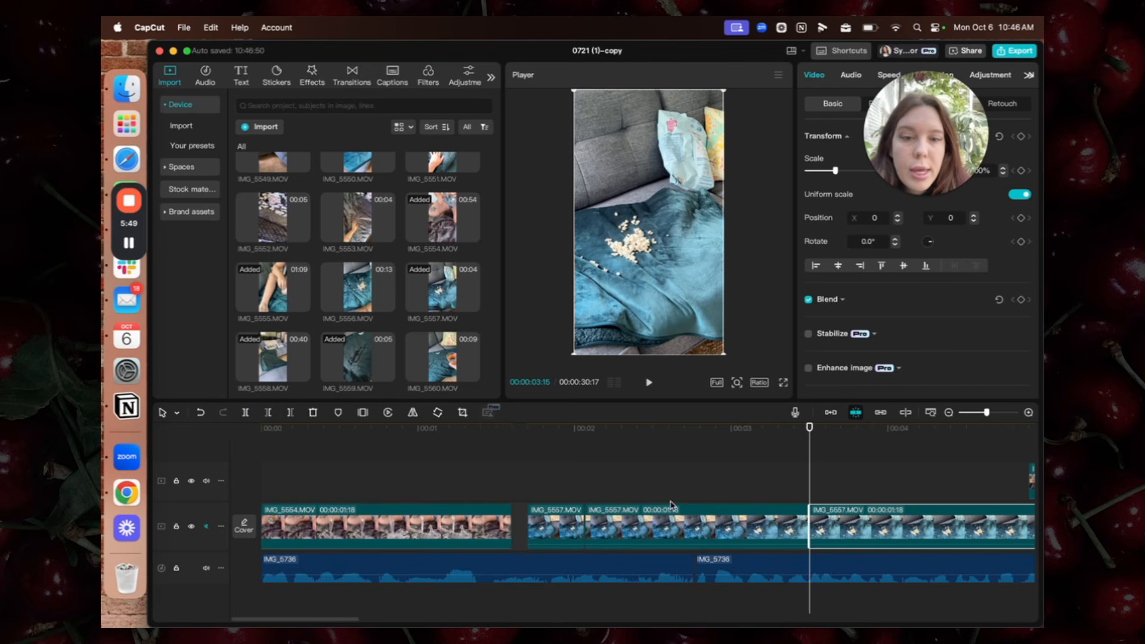
left_click(548, 524)
key("Delete")
left_click(905, 517)
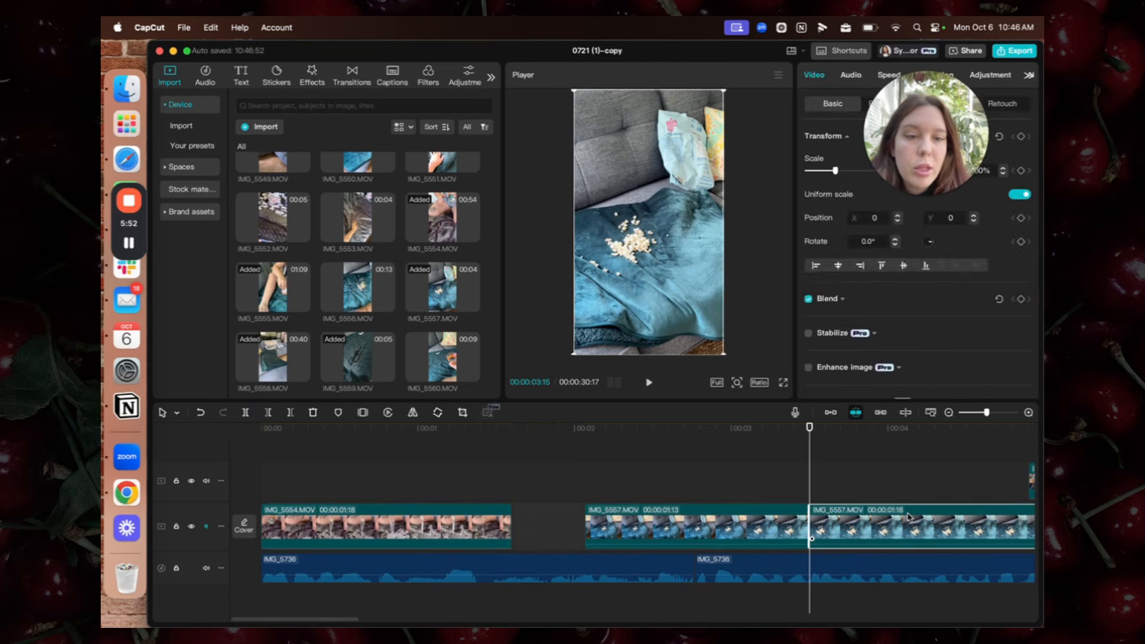
key("Delete")
Play back the remaining IMG_5557.MOV piece against the voiceover and delete it from the main track
left_click(626, 476)
key("space")
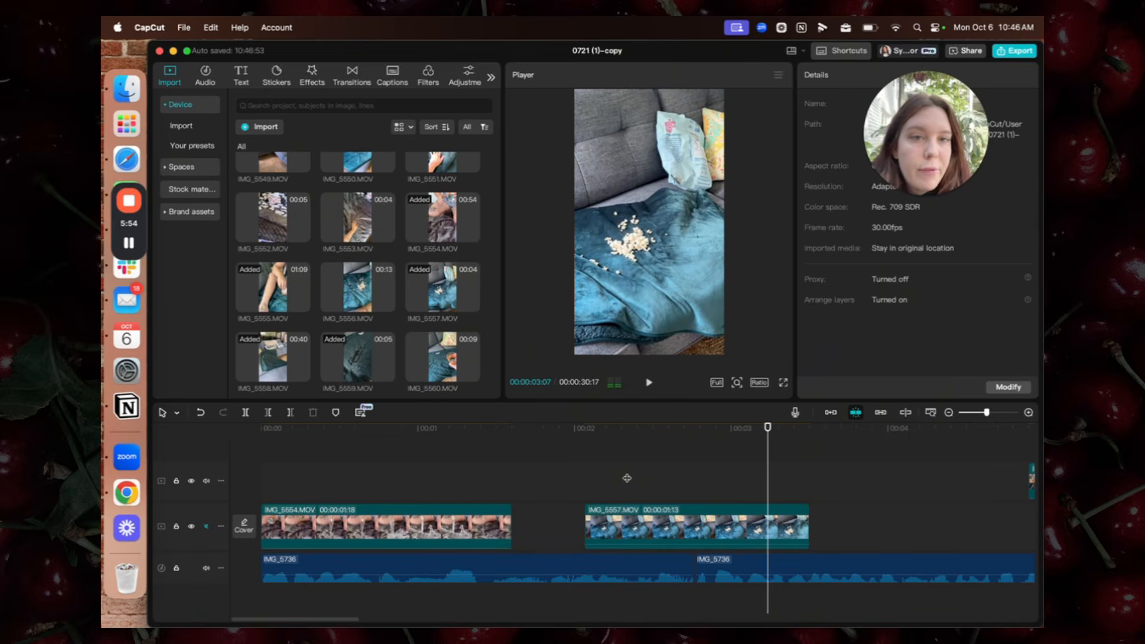
left_click(692, 540)
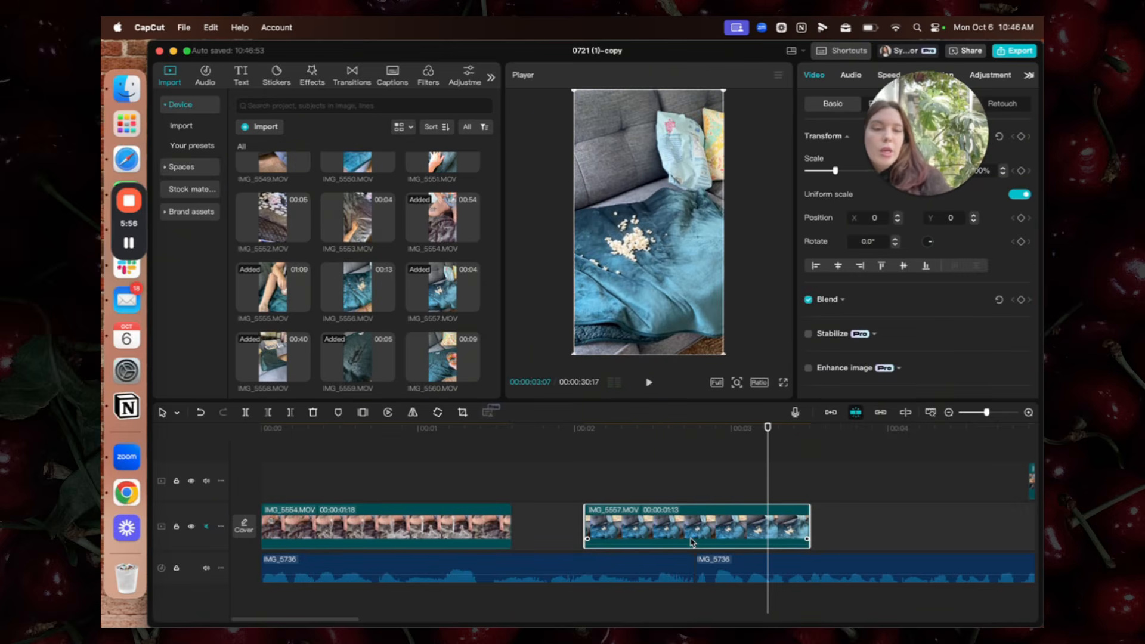
key("Delete")
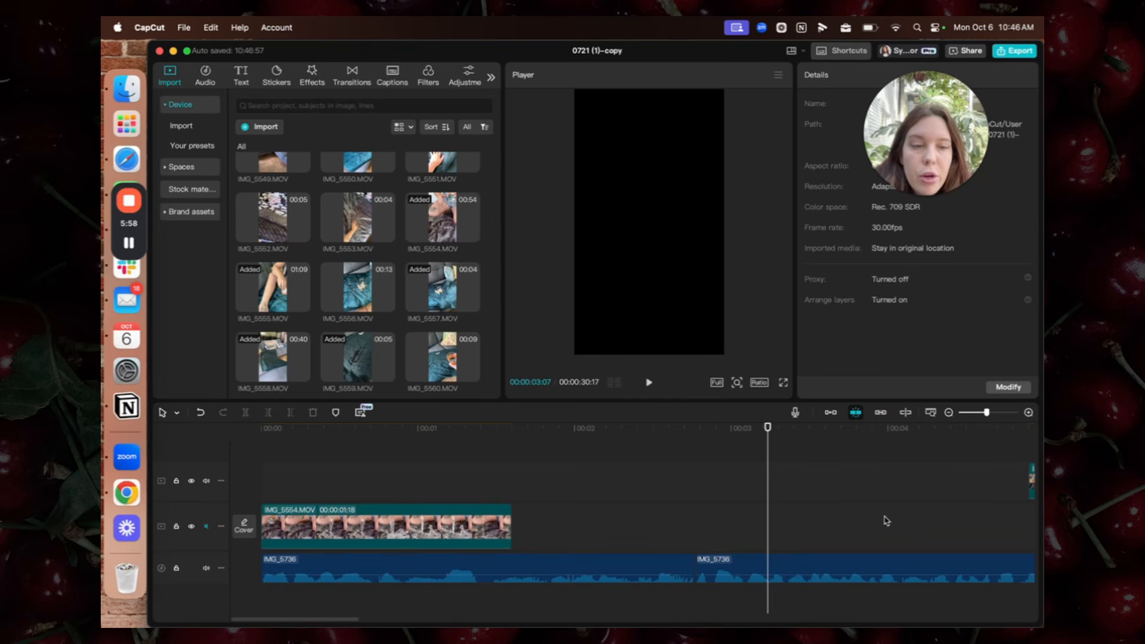
Move the IMG_5564.MOV clip onto the main track directly after IMG_5554.MOV, with the main track magnet on, and play from the beginning
scroll(886, 521, "right", 15)
scroll(887, 520, "left", 8)
scroll(887, 520, "left", 8)
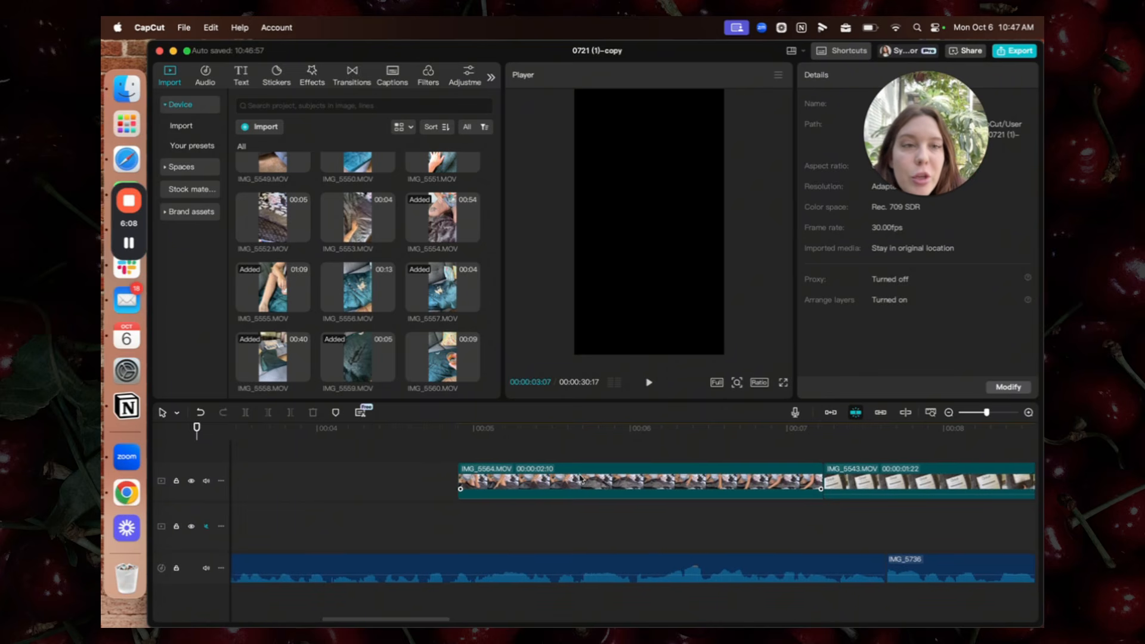
left_click_drag(585, 485, 643, 537)
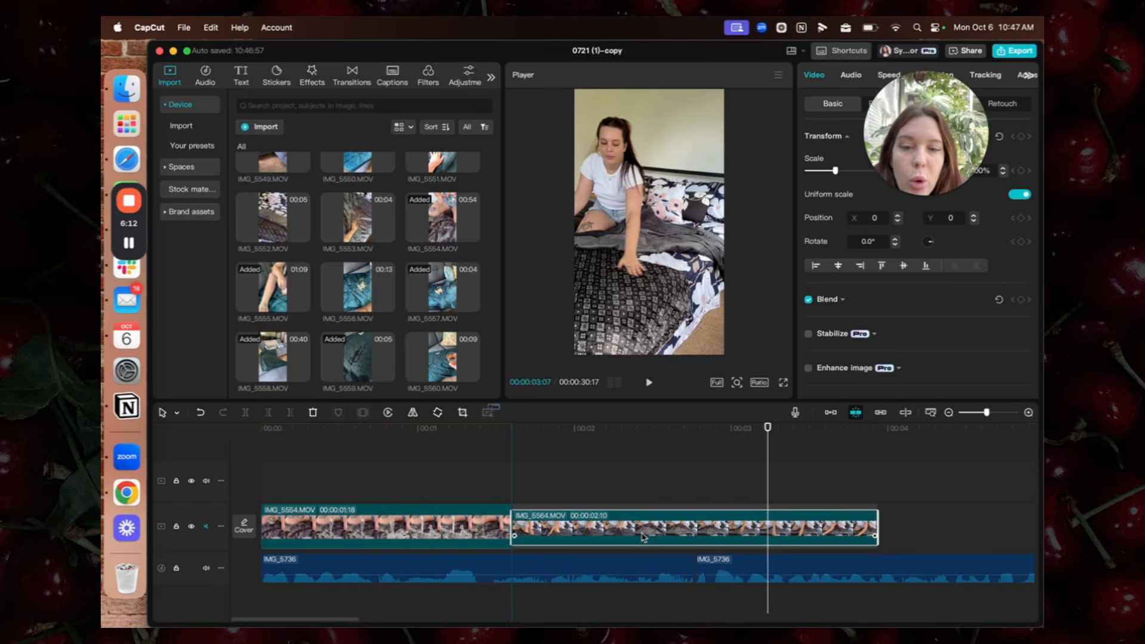
left_click(830, 412)
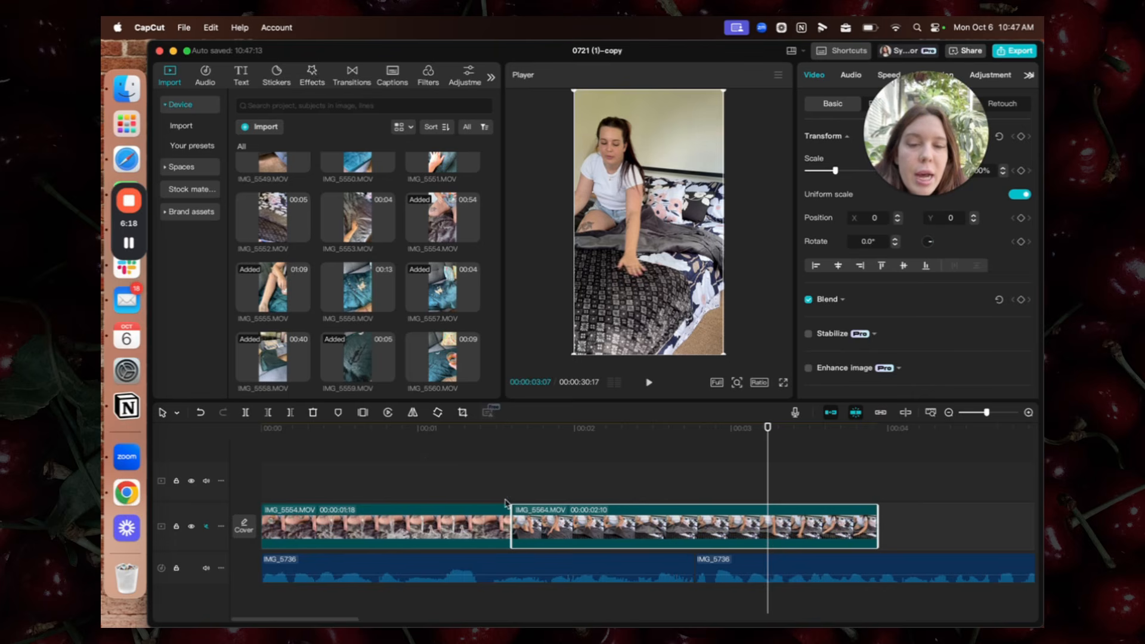
left_click(694, 488)
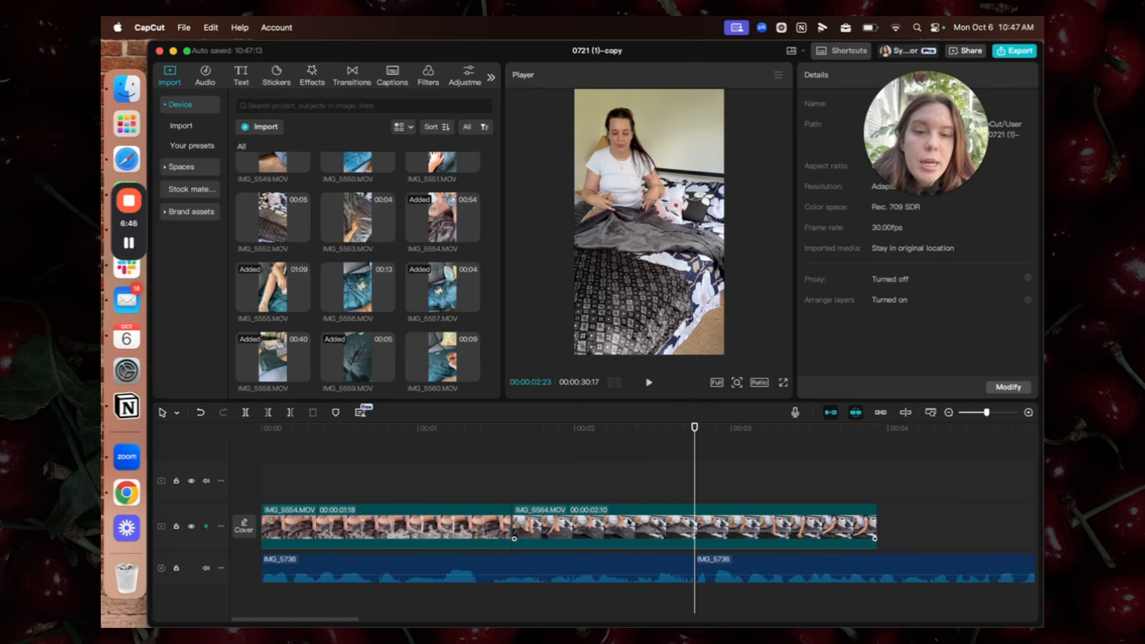
left_click(263, 477)
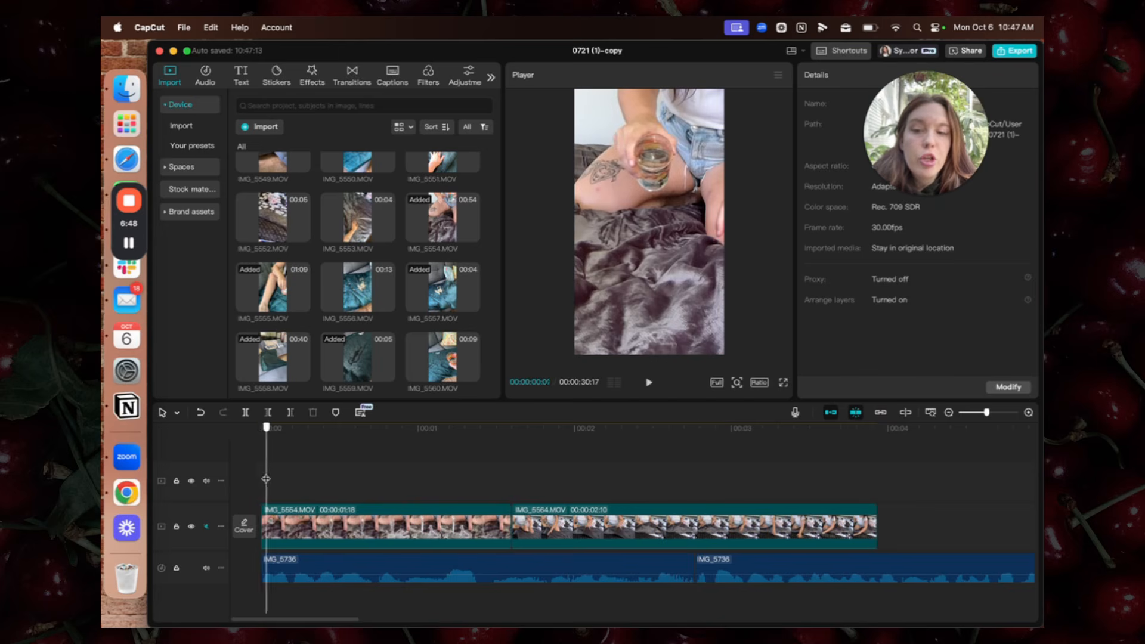
key("space")
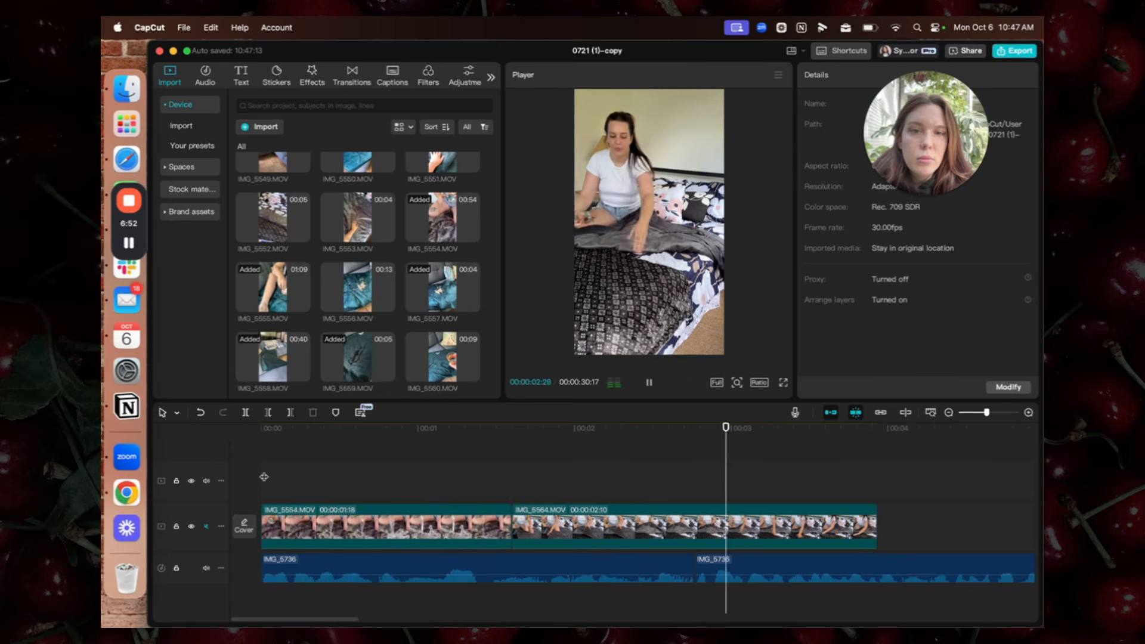
Set the IMG_5564.MOV clip's speed to 2.0x and replay the timeline from the beginning
left_click_drag(660, 496, 575, 464)
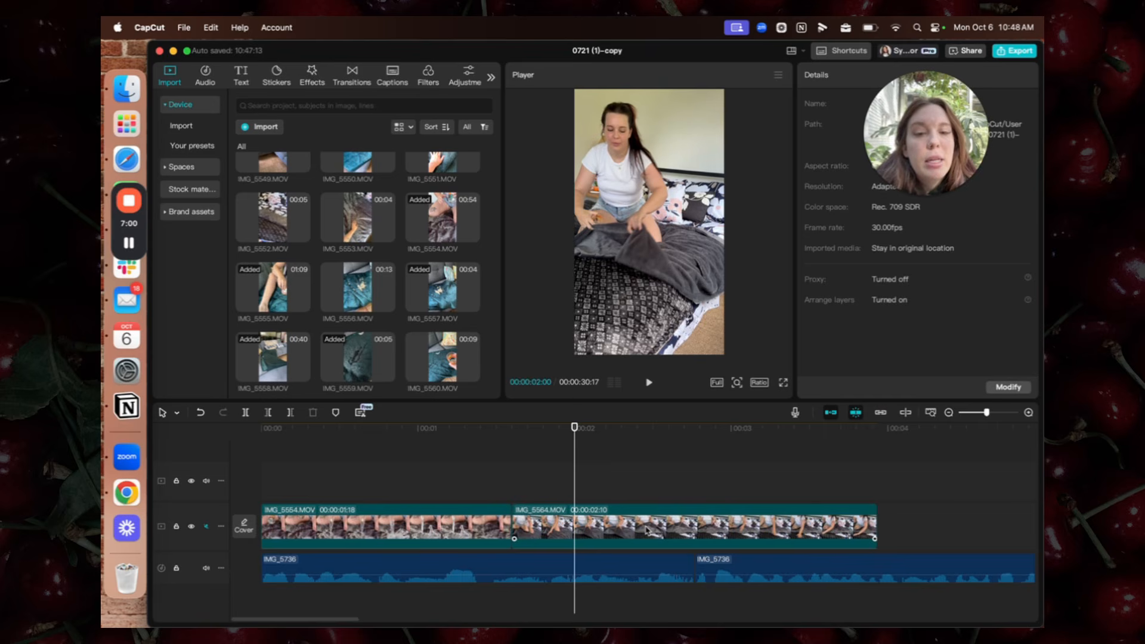
left_click(506, 482)
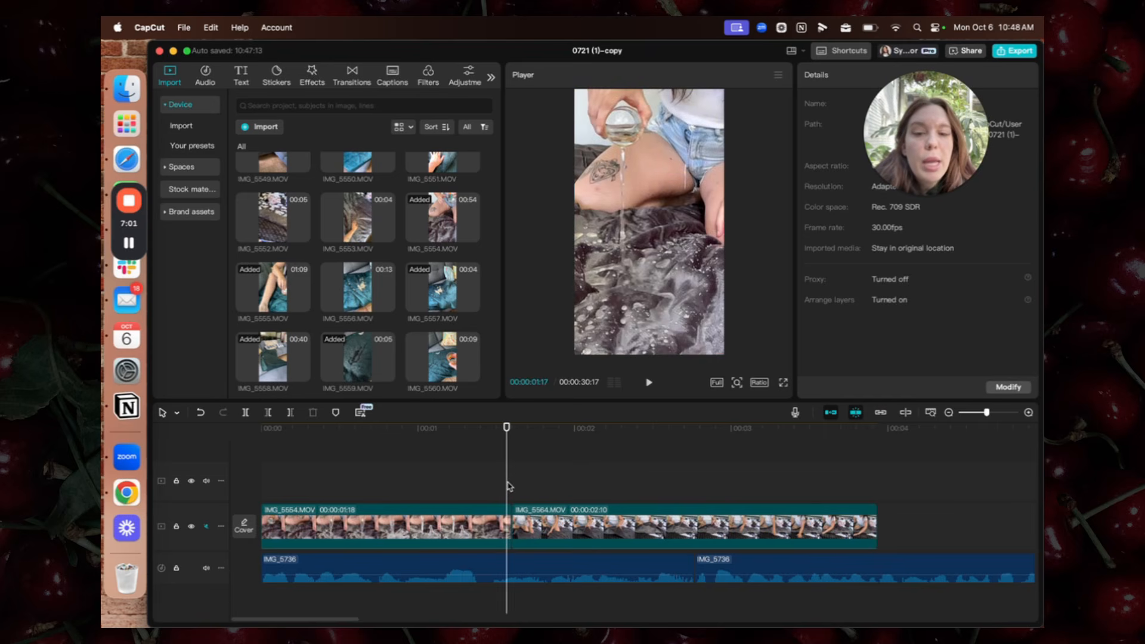
left_click(597, 533)
left_click_drag(926, 147, 967, 316)
left_click(885, 75)
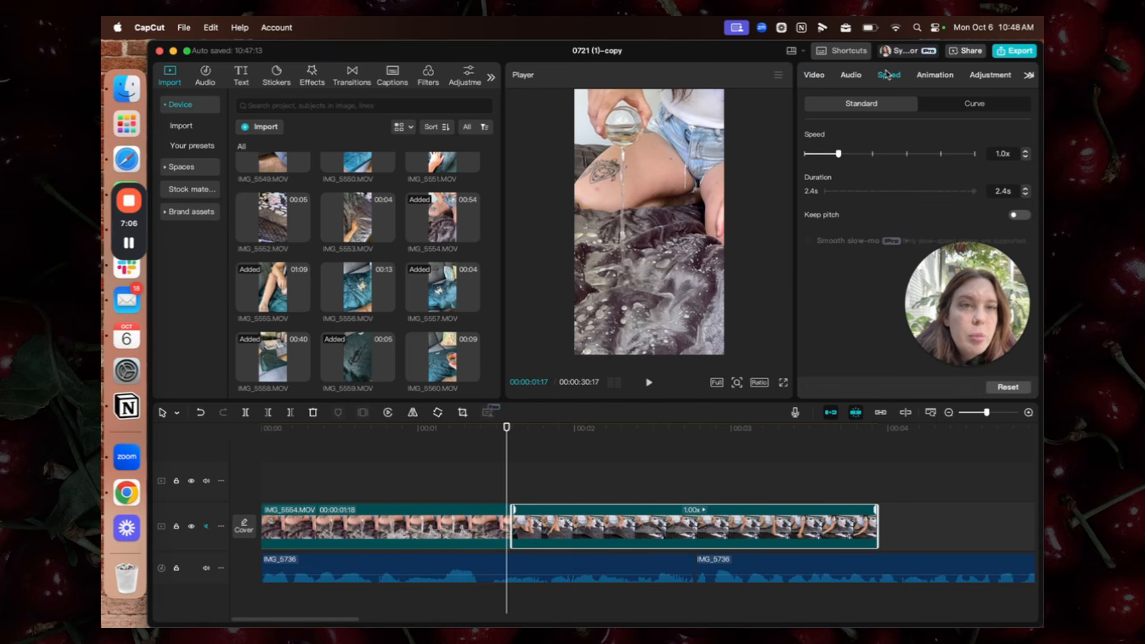
left_click(872, 153)
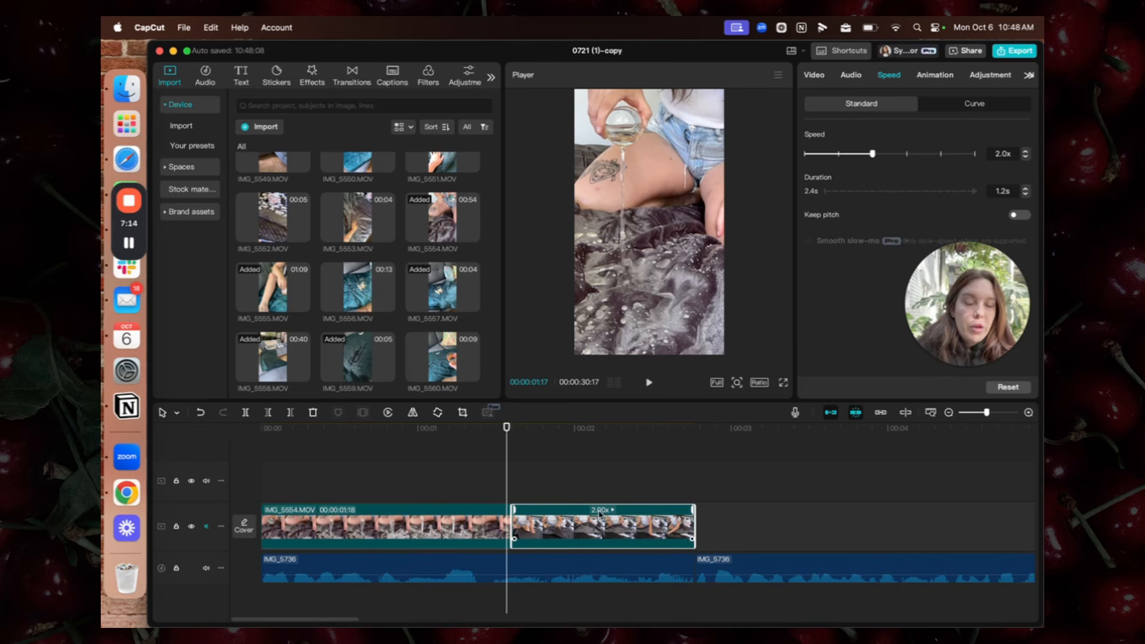
left_click(339, 465)
left_click_drag(340, 465, 226, 465)
key("space")
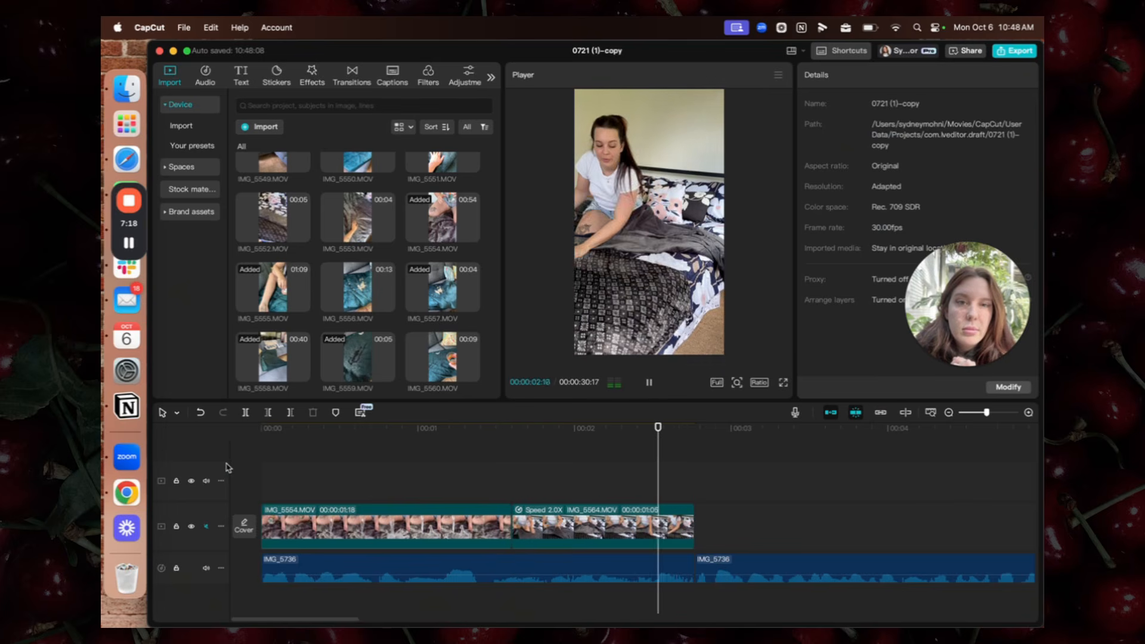
key("space")
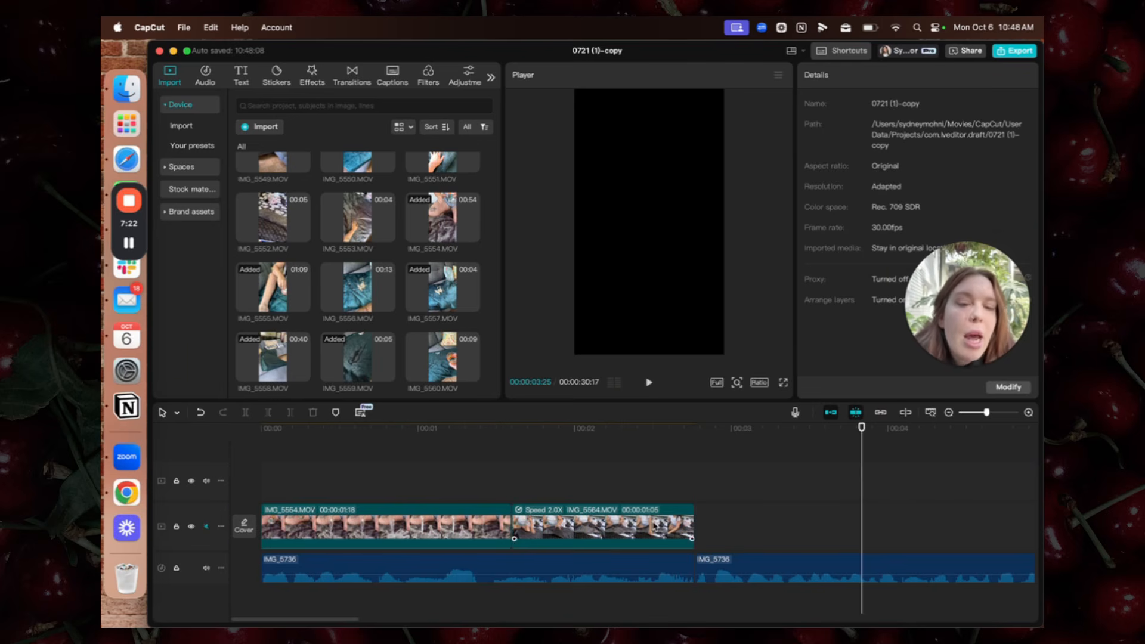
Move the IMG_5543.MOV clip onto the main track directly after IMG_5564.MOV and play it back with the voiceover
scroll(655, 525, "right", 10)
scroll(655, 525, "right", 3)
left_click_drag(718, 472, 250, 507)
scroll(251, 506, "left", 8)
left_click_drag(706, 515, 485, 560)
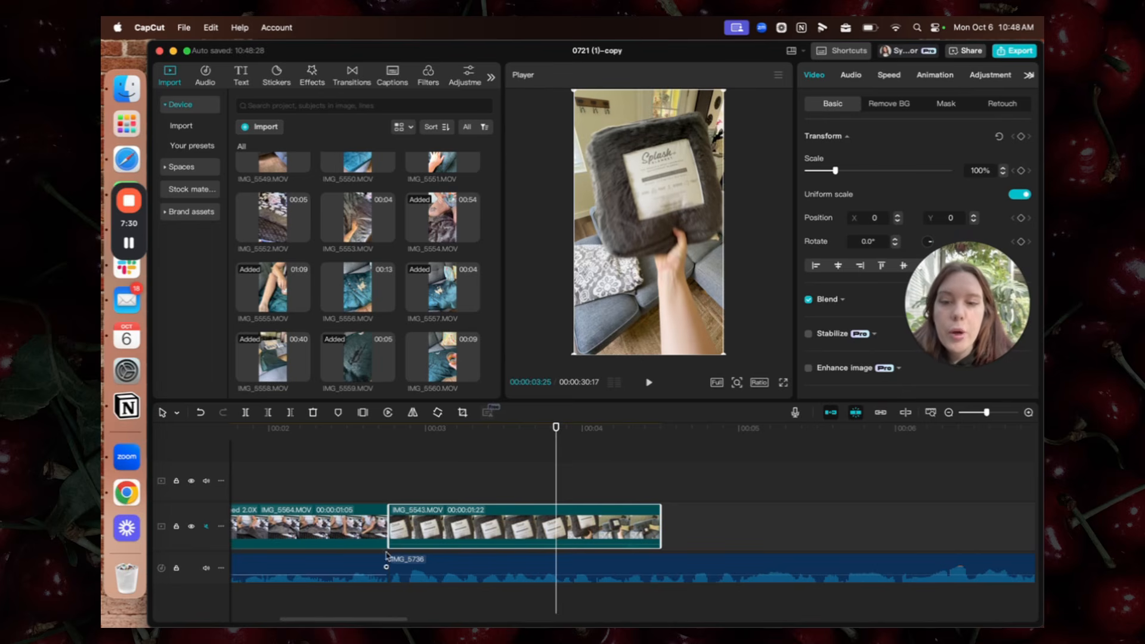
left_click(380, 475)
key("space")
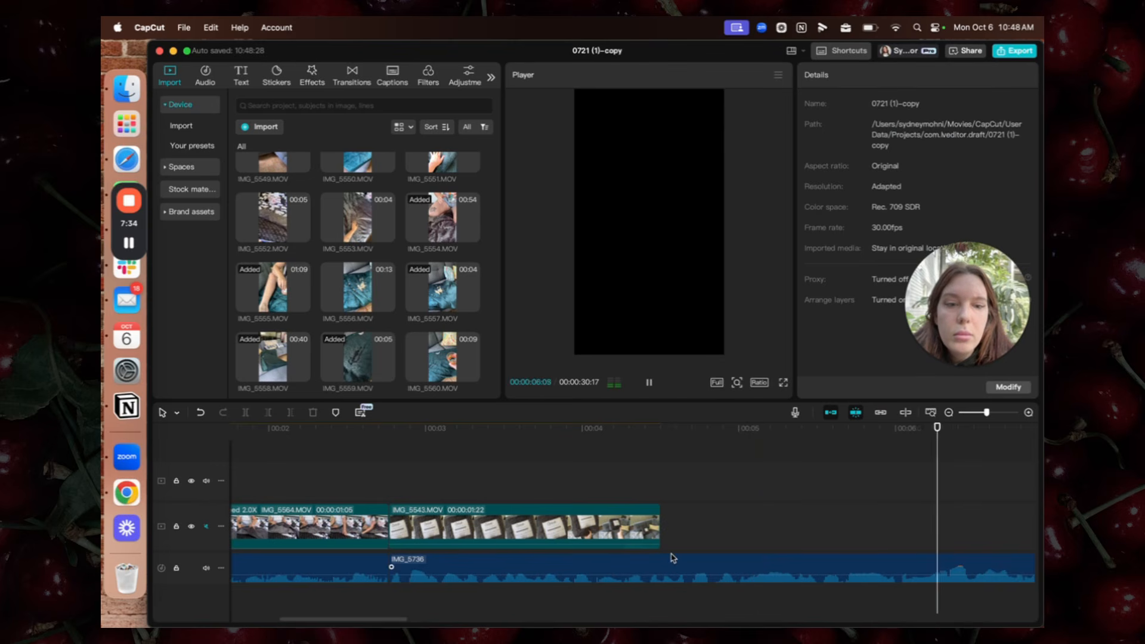
key("space")
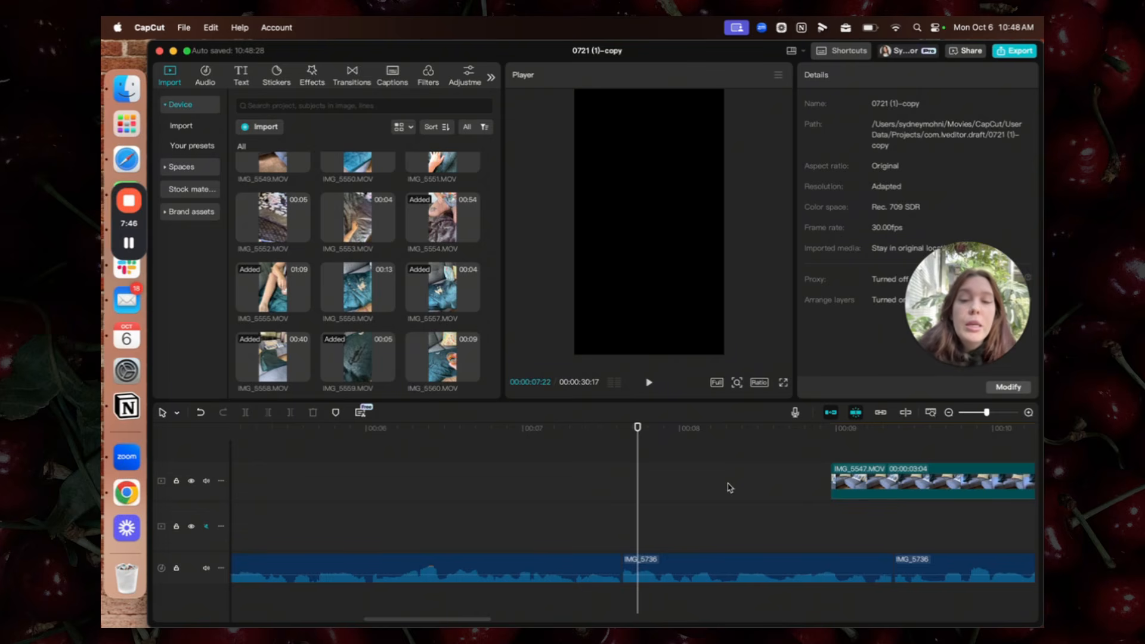
Reverse the IMG_5543.MOV clip and play it back from just before its start
scroll(730, 488, "left", 10)
left_click(603, 486)
key("space")
key("space")
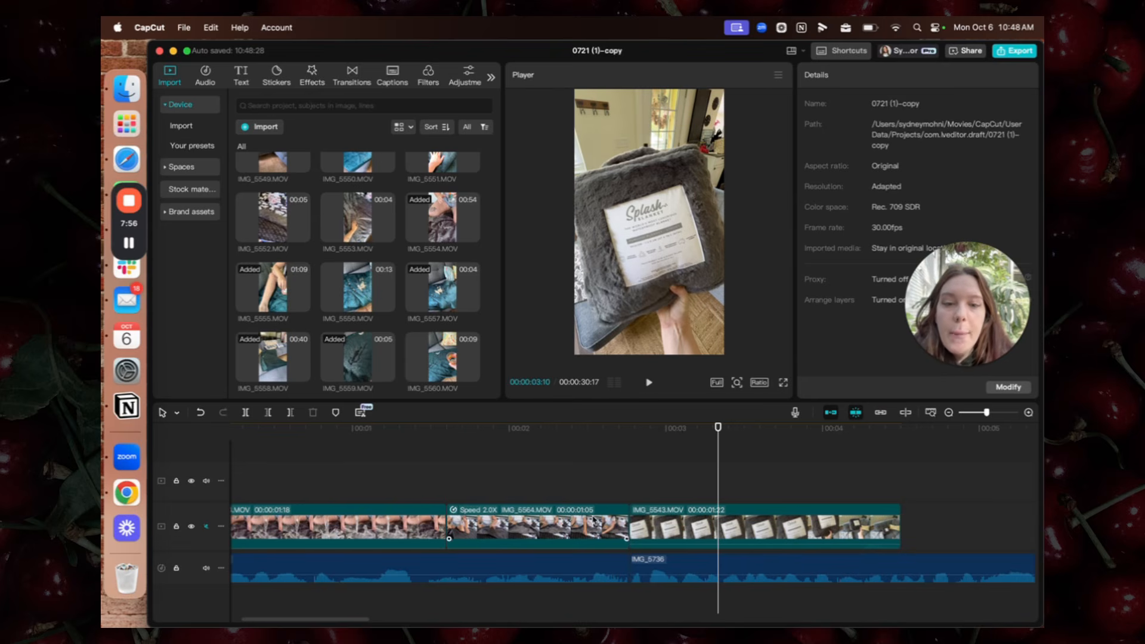
left_click(676, 519)
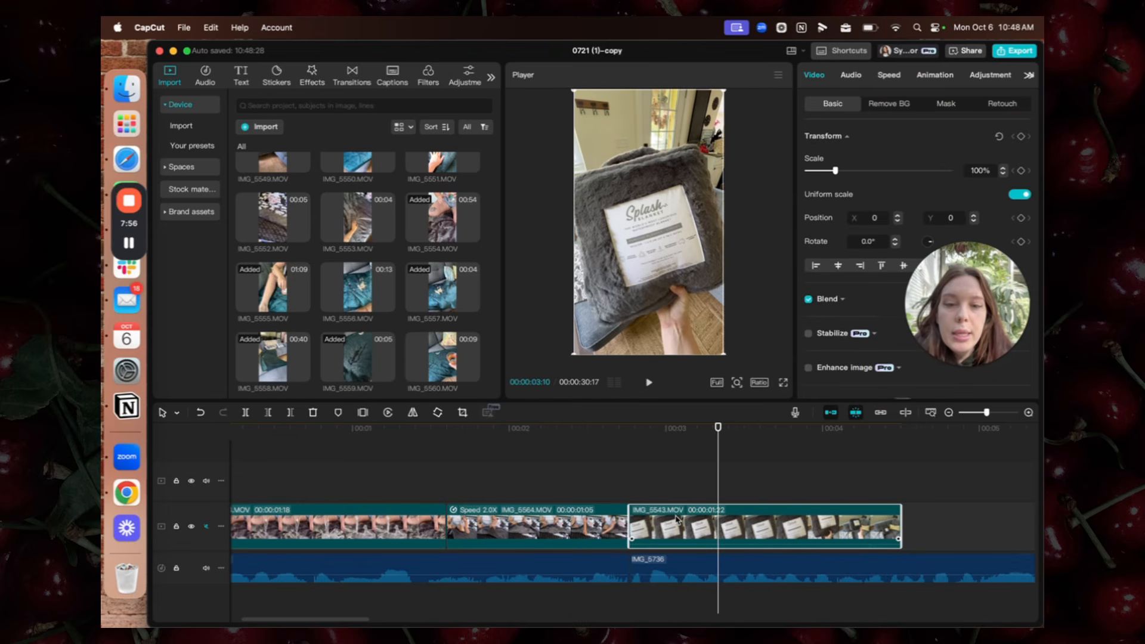
left_click(388, 413)
left_click(612, 495)
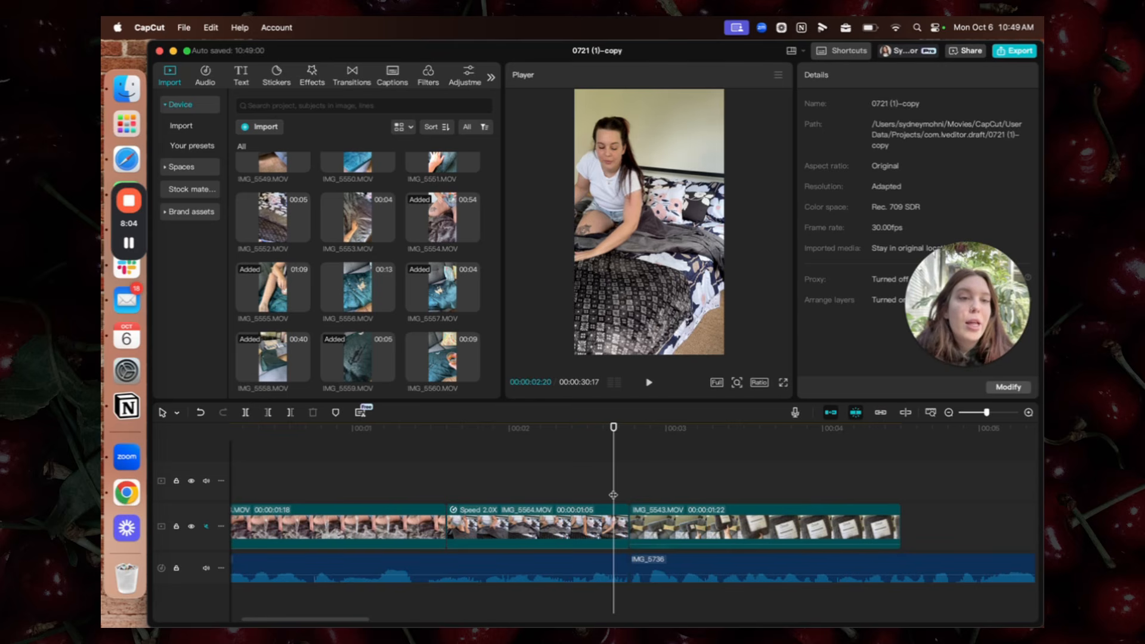
key("space")
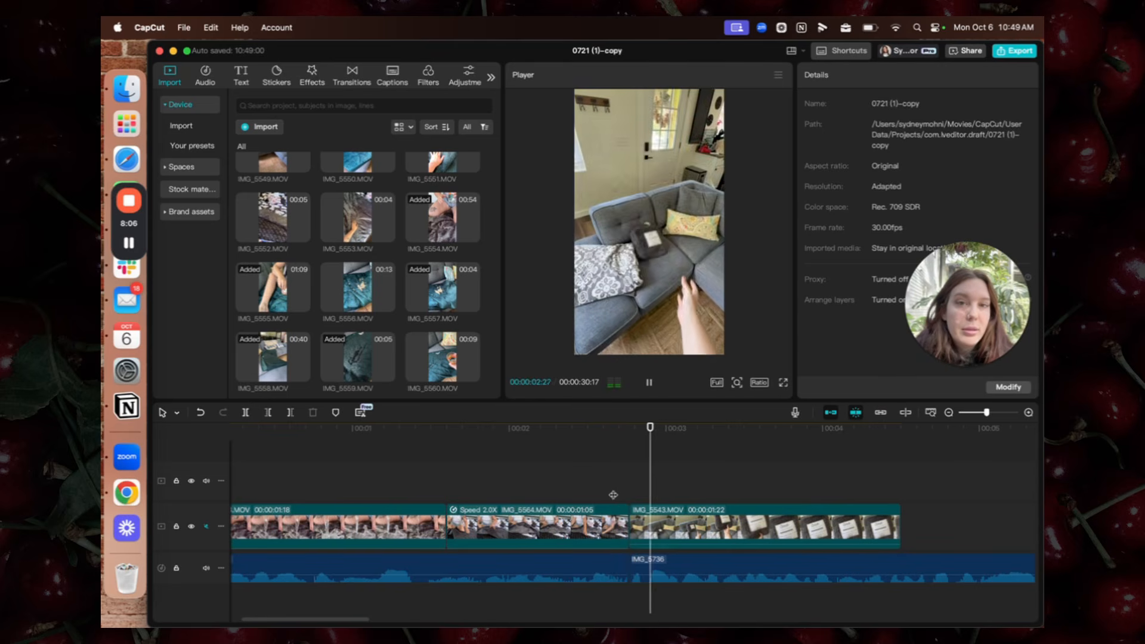
key("space")
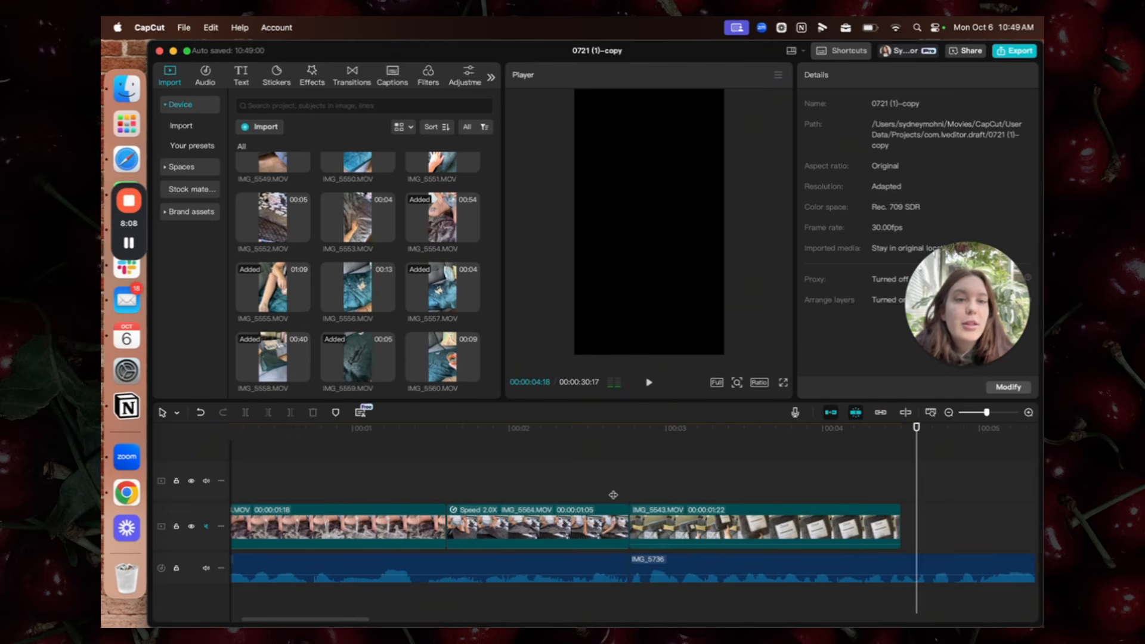
Move the IMG_5547.MOV clip onto the main track directly after IMG_5543.MOV and replay that section against the voiceover
scroll(690, 525, "right", 5)
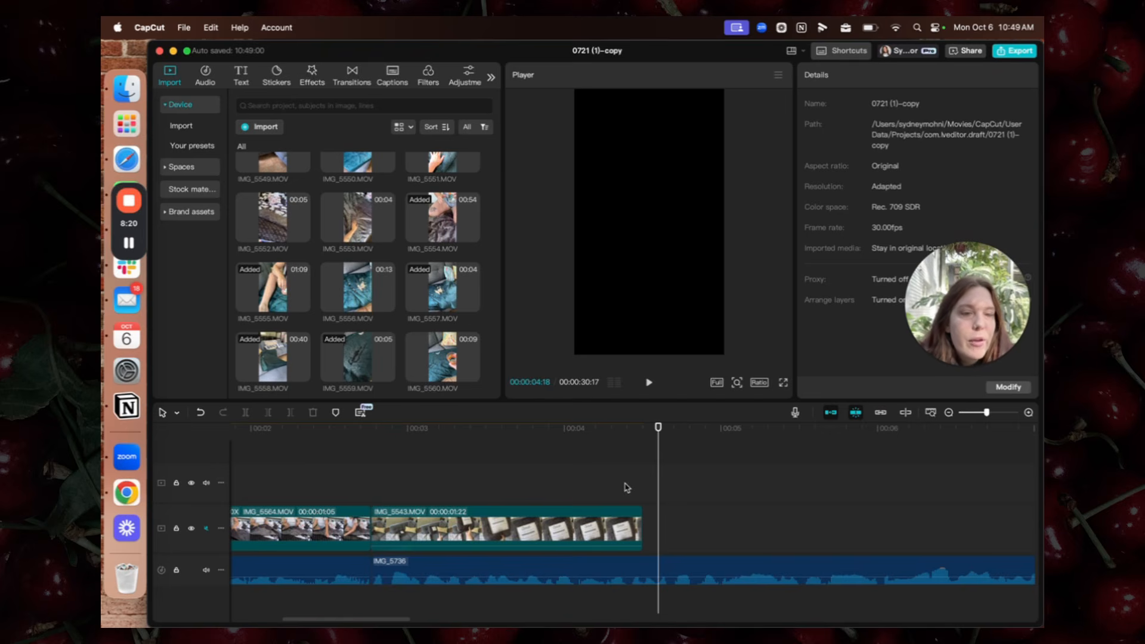
scroll(626, 487, "right", 10)
scroll(626, 487, "right", 8)
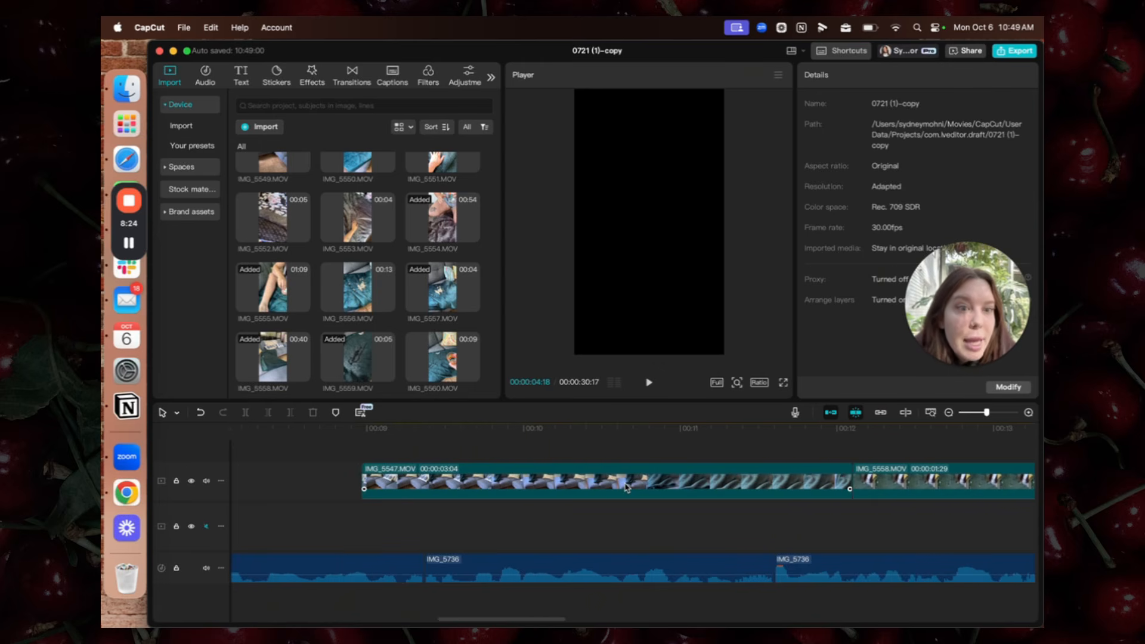
scroll(626, 487, "right", 2)
left_click_drag(584, 483, 717, 529)
left_click(358, 471)
key("space")
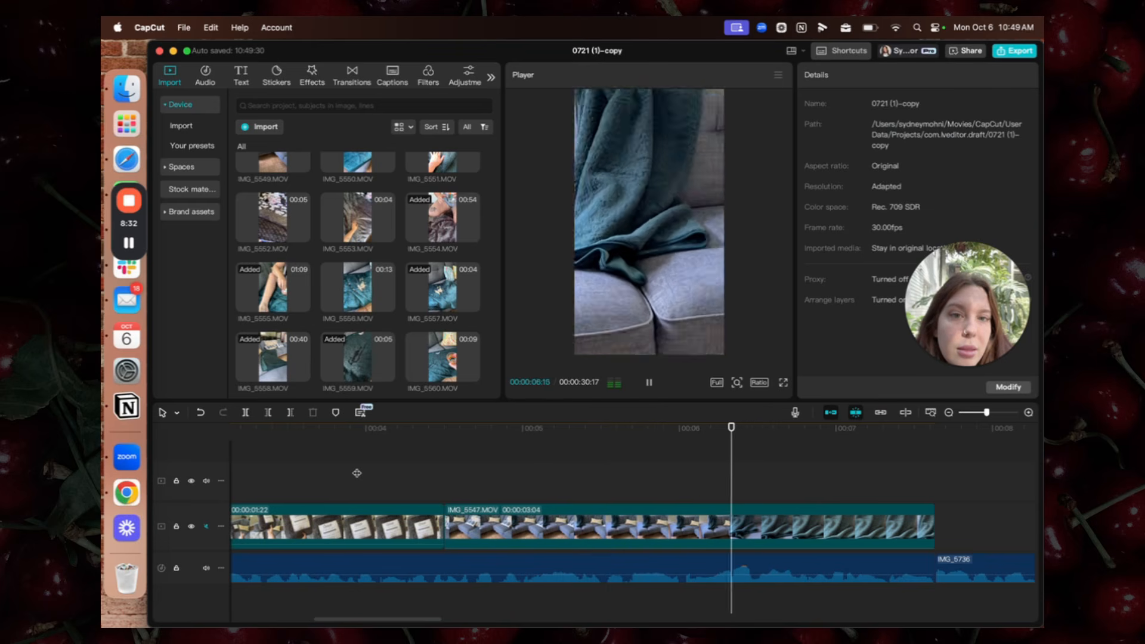
key("space")
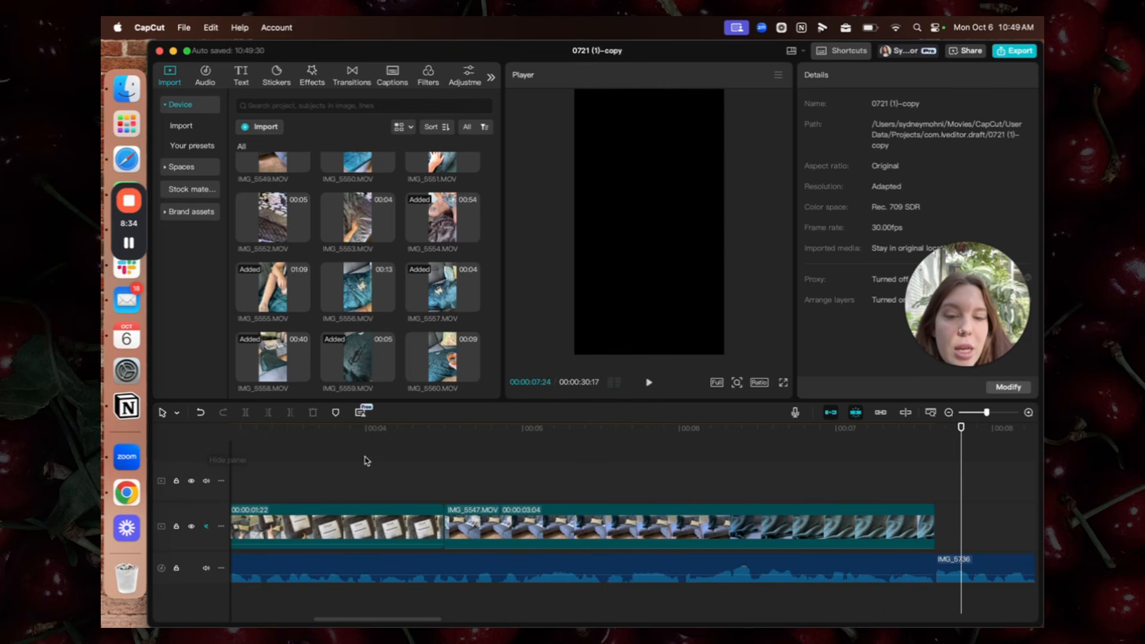
left_click(505, 465)
key("space")
key("space")
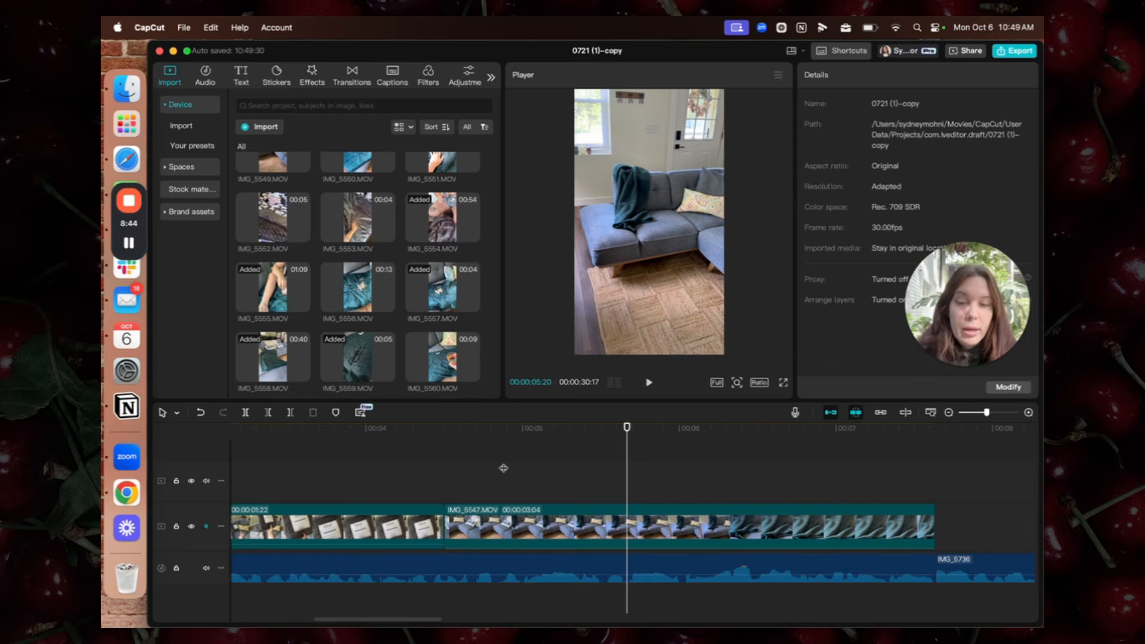
left_click(394, 477)
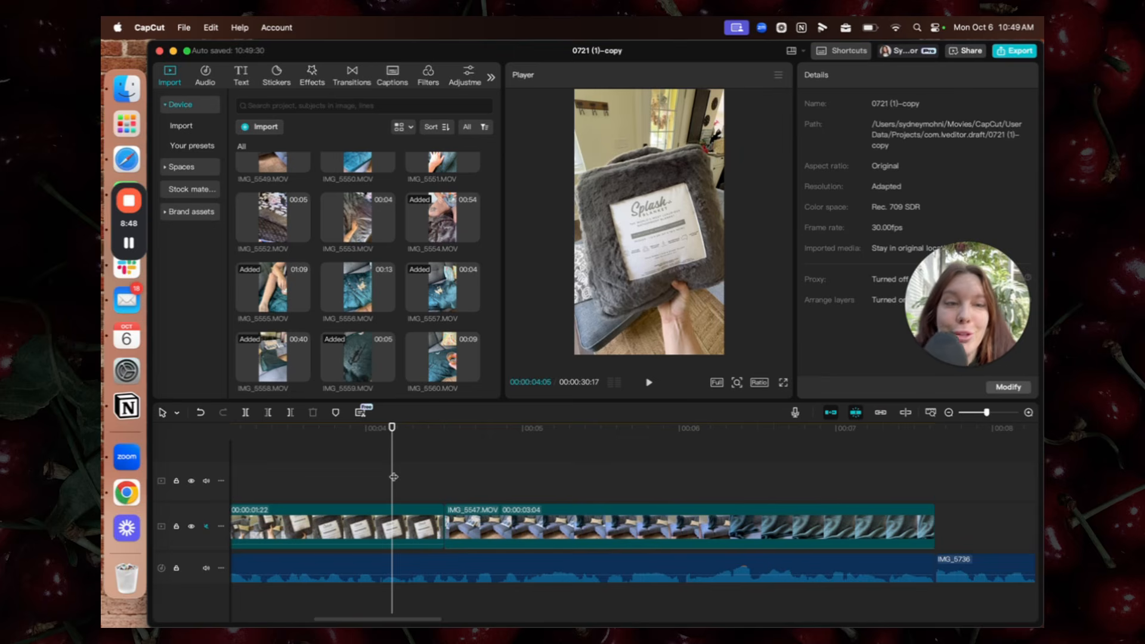
Play back the IMG_5547.MOV section and move the 00:00:01:29 IMG_5558.MOV clip onto the main track directly after it
key("space")
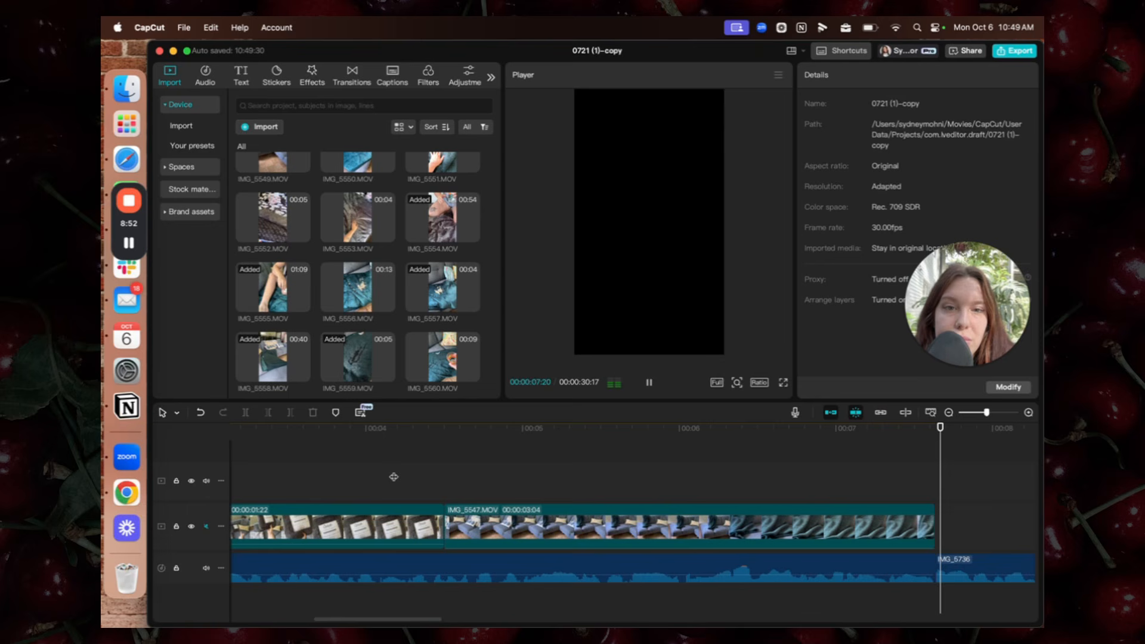
key("space")
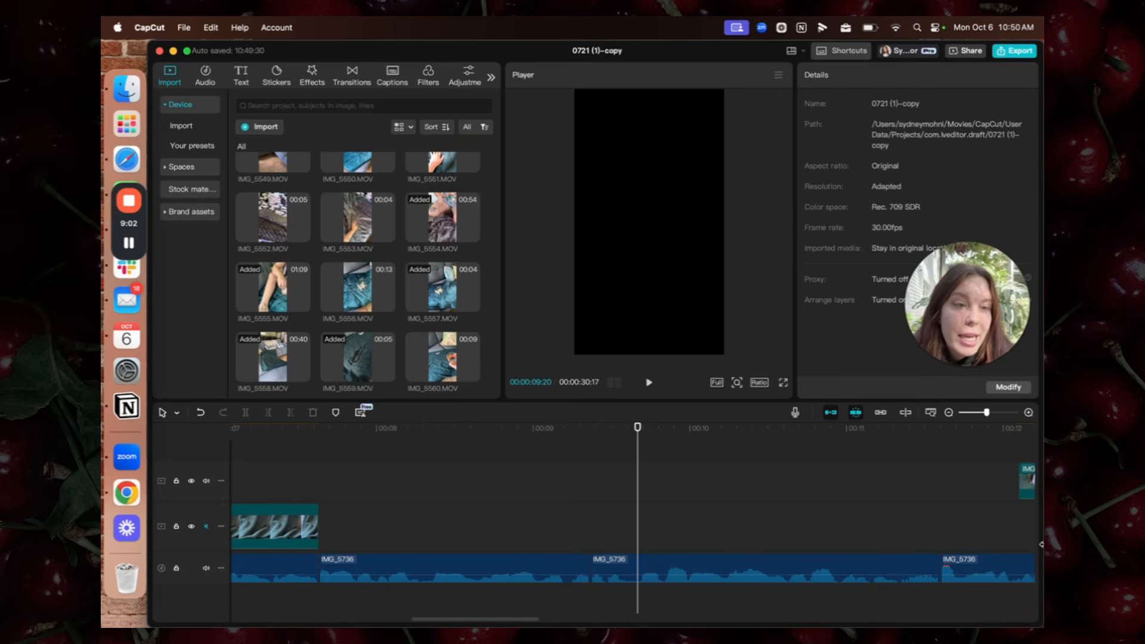
left_click(1023, 482)
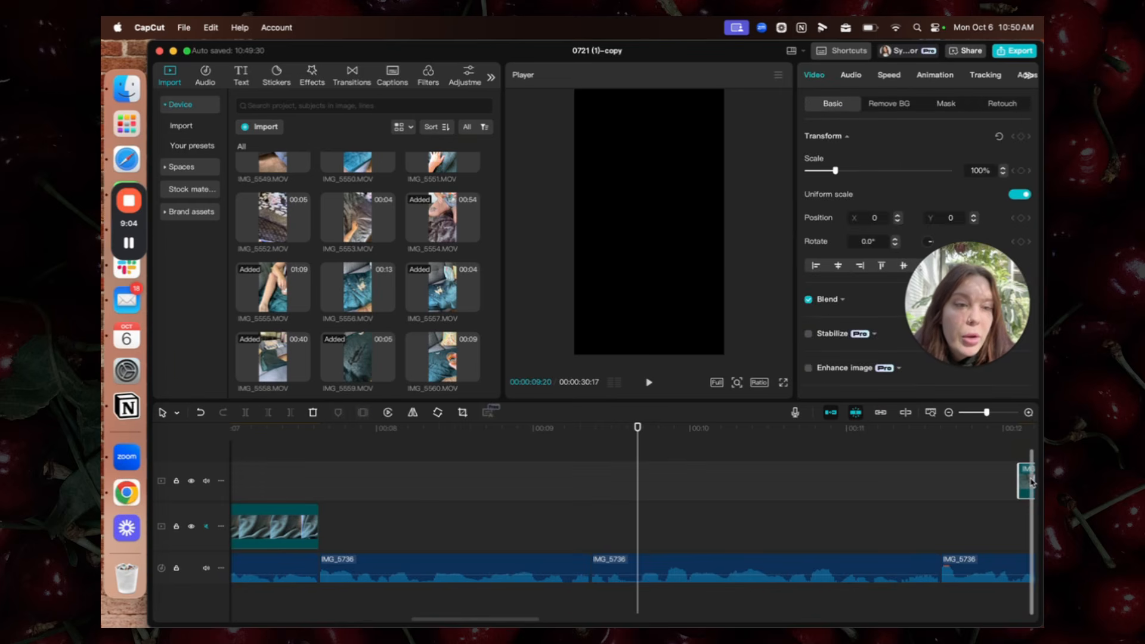
left_click_drag(1023, 482, 317, 519)
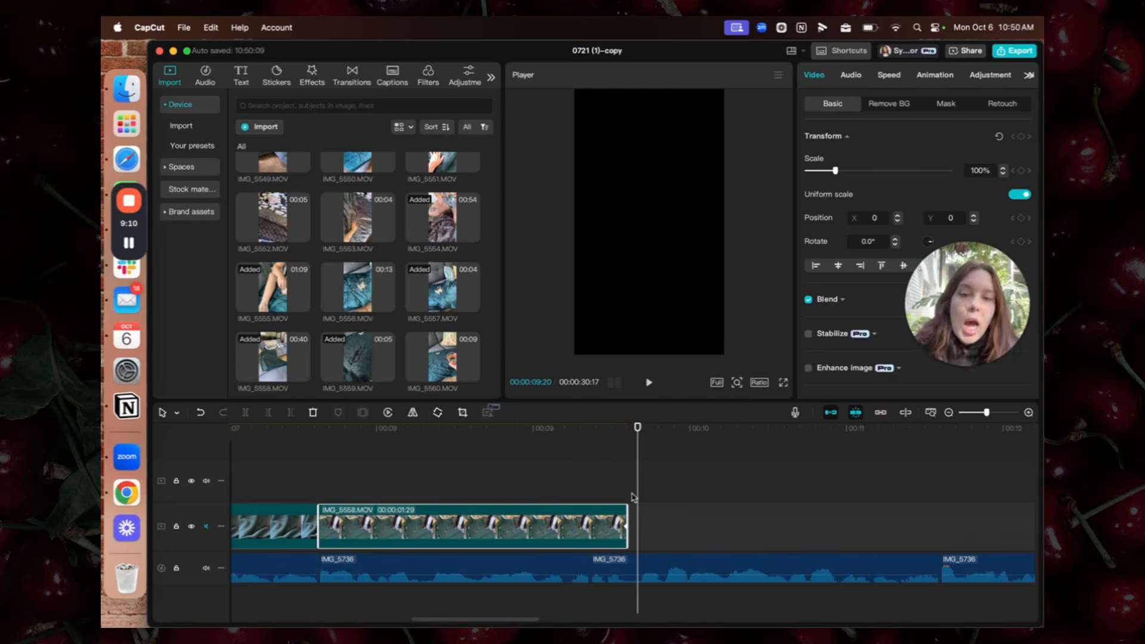
Play the IMG_5558.MOV clip from its start against the voiceover, then listen on past its end
left_click_drag(590, 467, 517, 480)
scroll(517, 480, "left", 5)
left_click_drag(594, 473, 570, 473)
left_click(519, 472)
key("space")
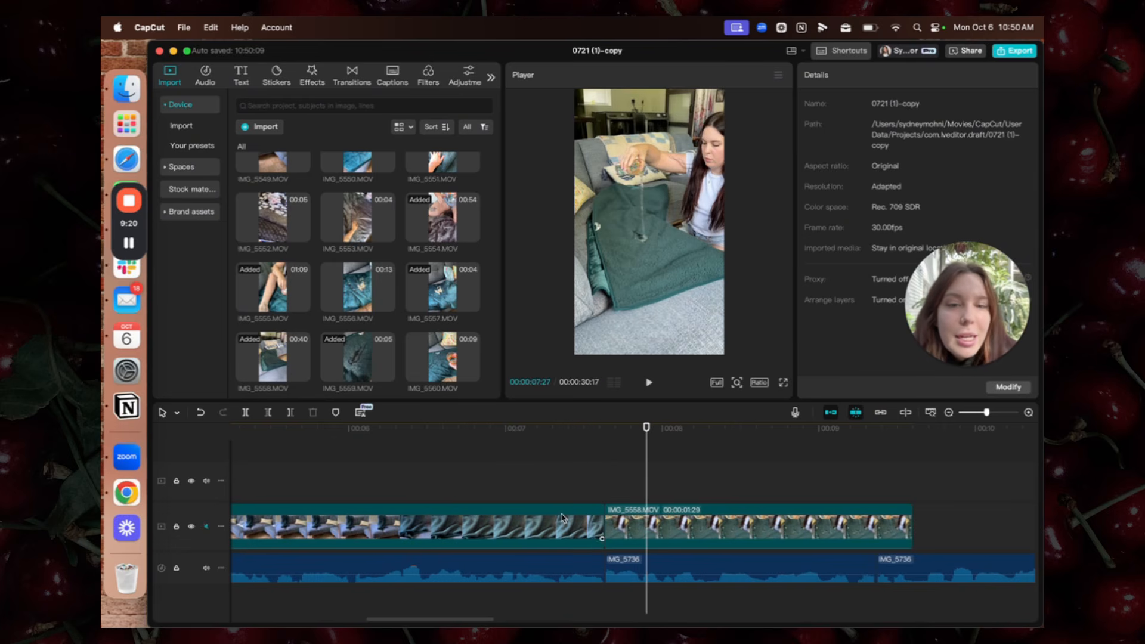
left_click(519, 488)
left_click(604, 475)
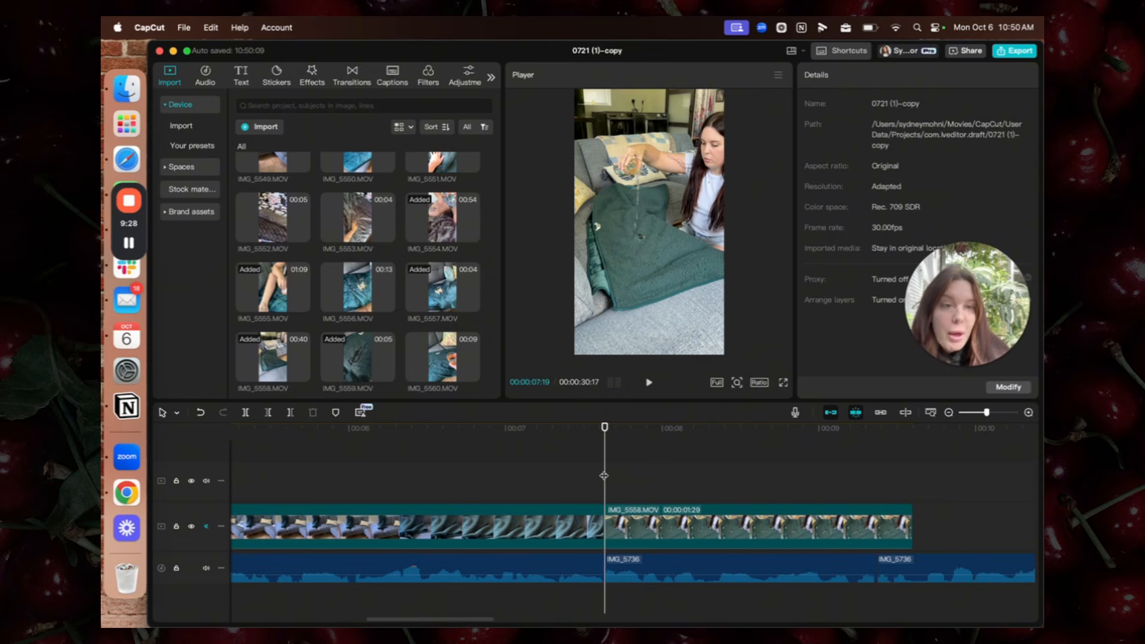
key("space")
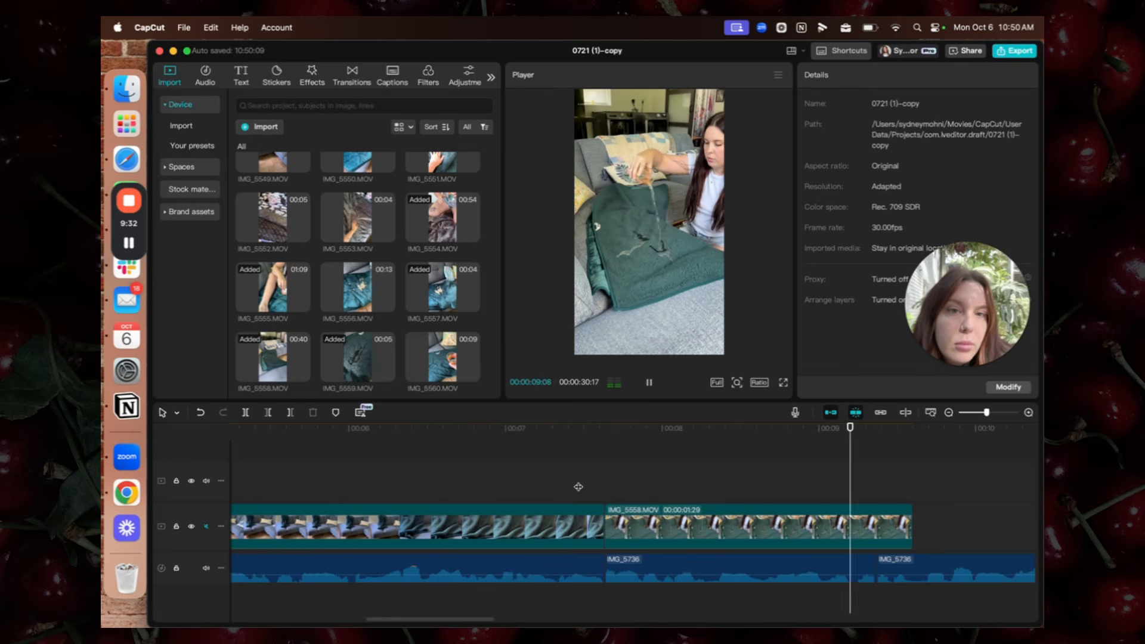
key("space")
scroll(690, 530, "right", 5)
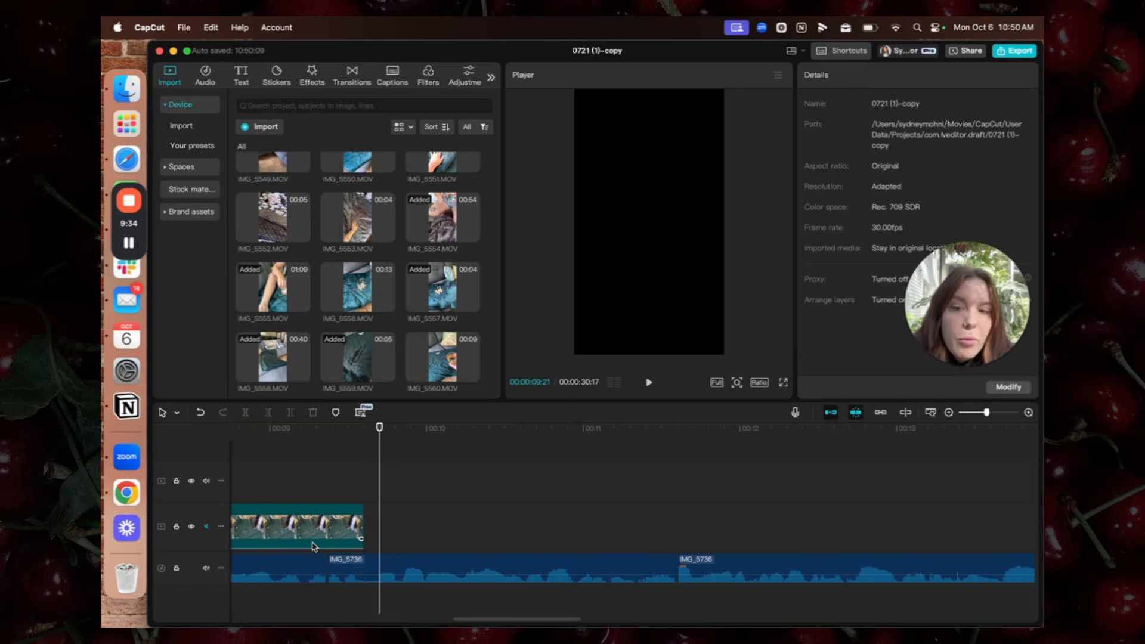
left_click(302, 470)
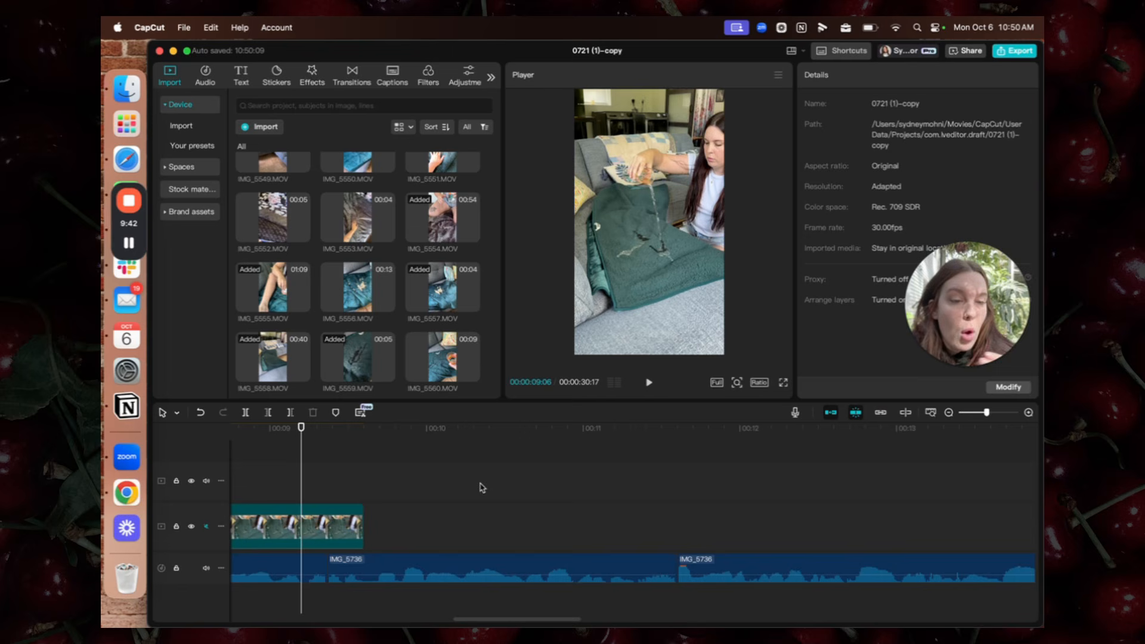
key("space")
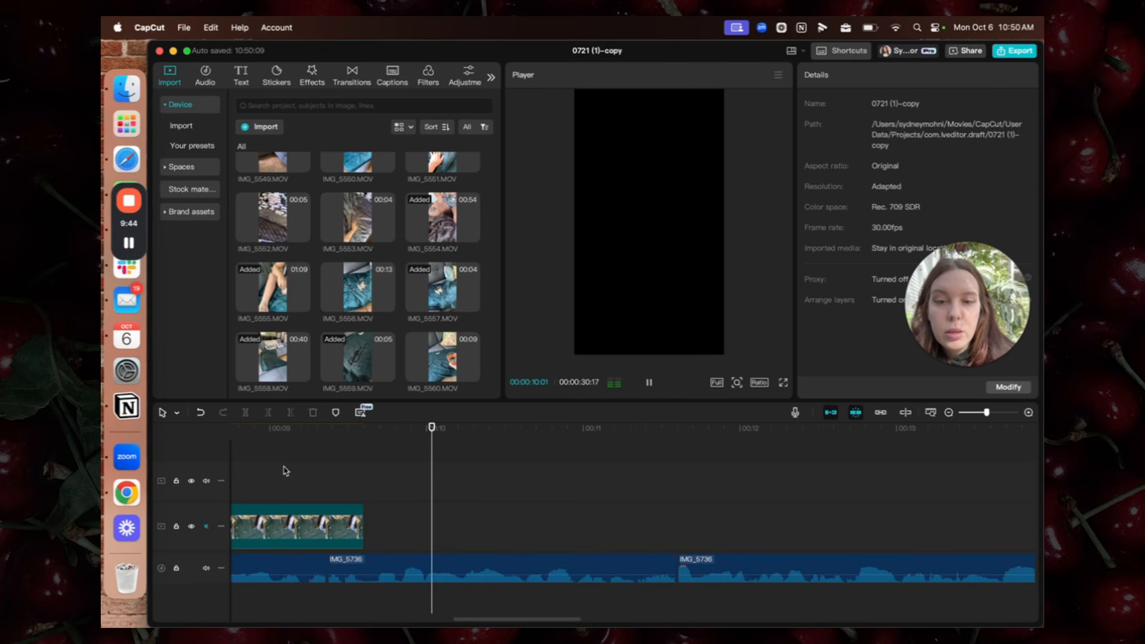
key("space")
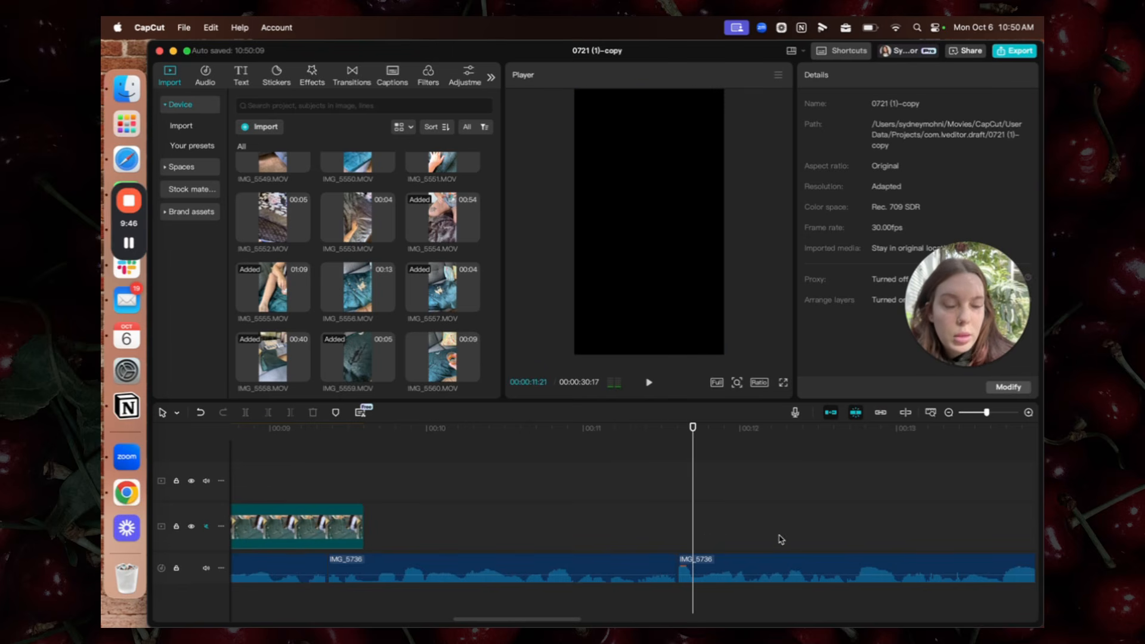
Move the 00:00:00:23 IMG_5558.MOV clip onto the main track directly after the first IMG_5558.MOV clip and replay that section
scroll(781, 539, "right", 3)
left_click_drag(934, 478, 273, 527)
scroll(289, 500, "left", 3)
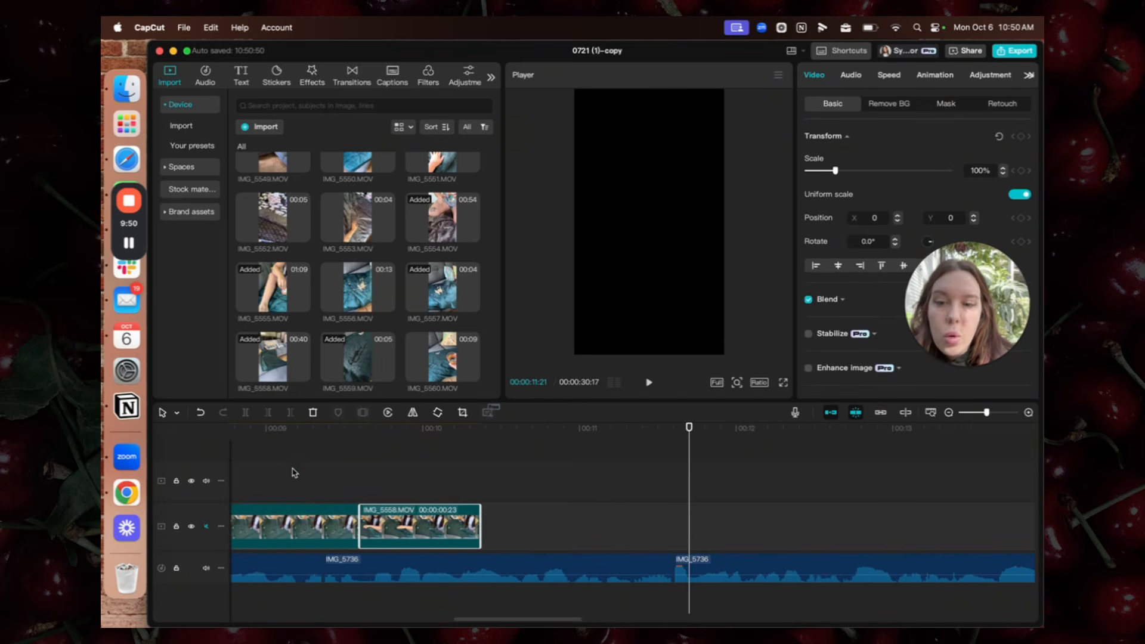
left_click(268, 468)
key("space")
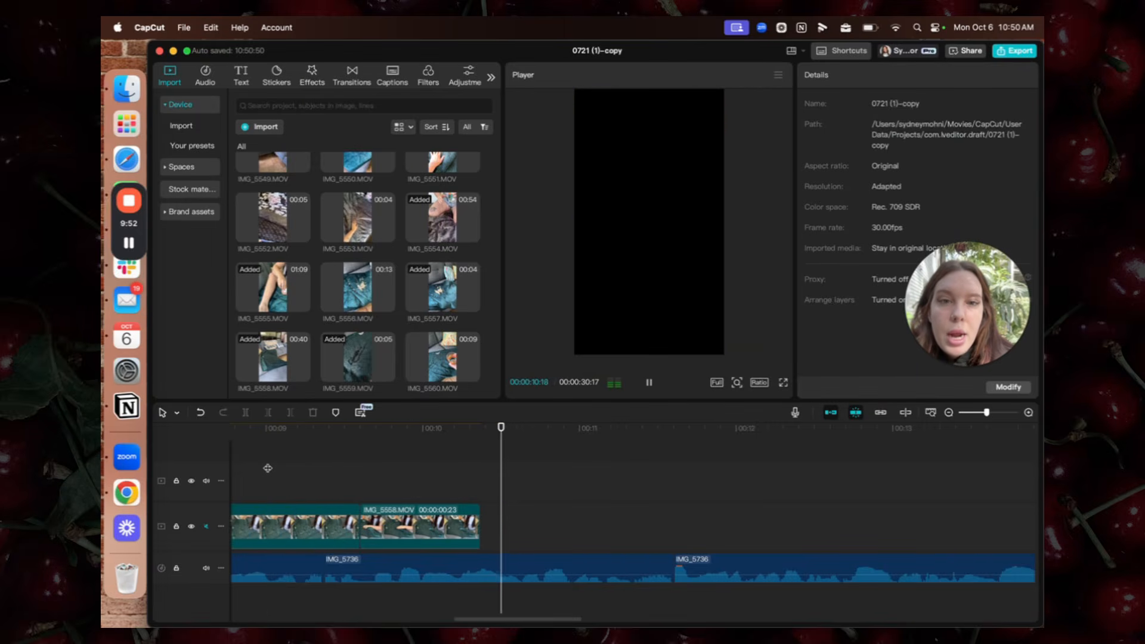
left_click(268, 466)
key("space")
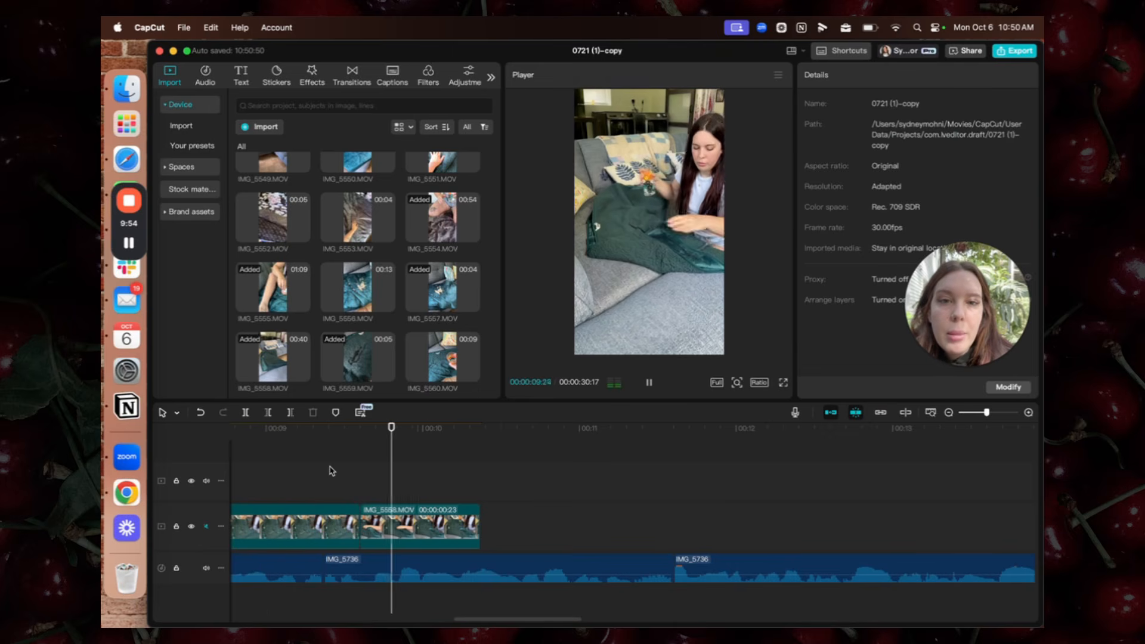
key("space")
Move the 00:00:01:07 IMG_5558.MOV clip onto the main track directly after the 00:00:00:23 clip and replay the section with the voiceover
scroll(516, 495, "right", 5)
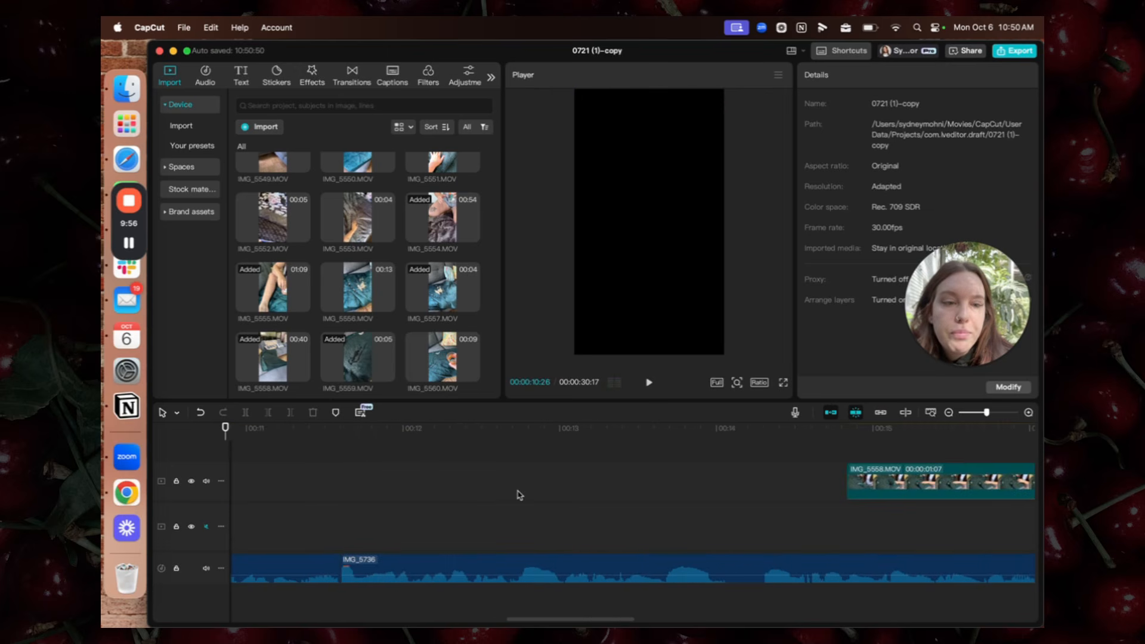
left_click_drag(903, 487, 251, 536)
scroll(256, 536, "left", 5)
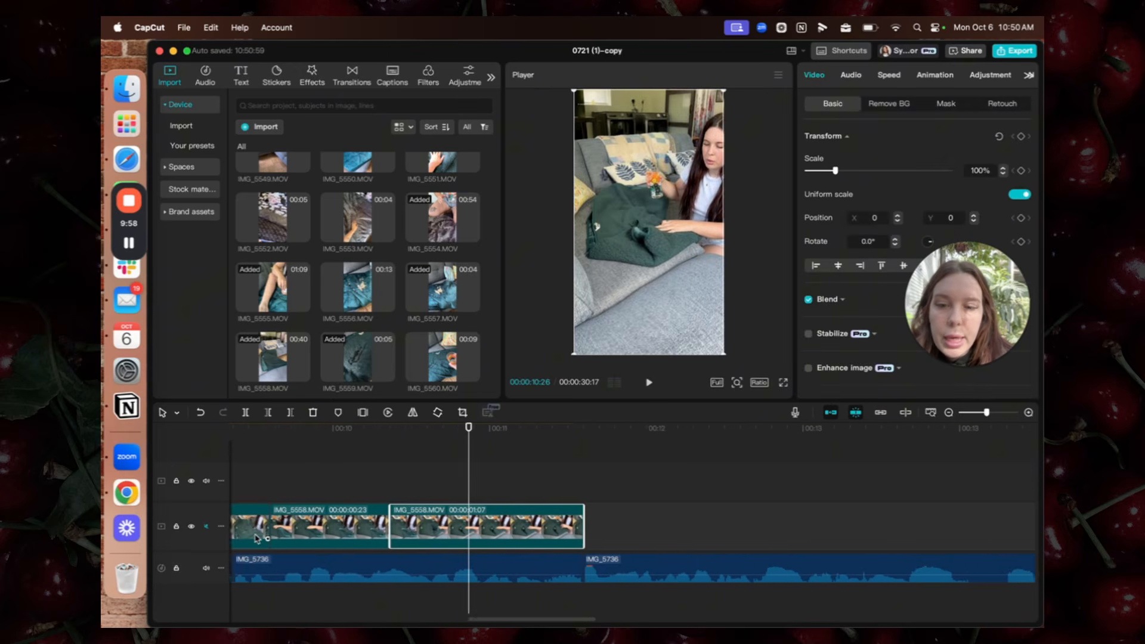
left_click(350, 450)
key("space")
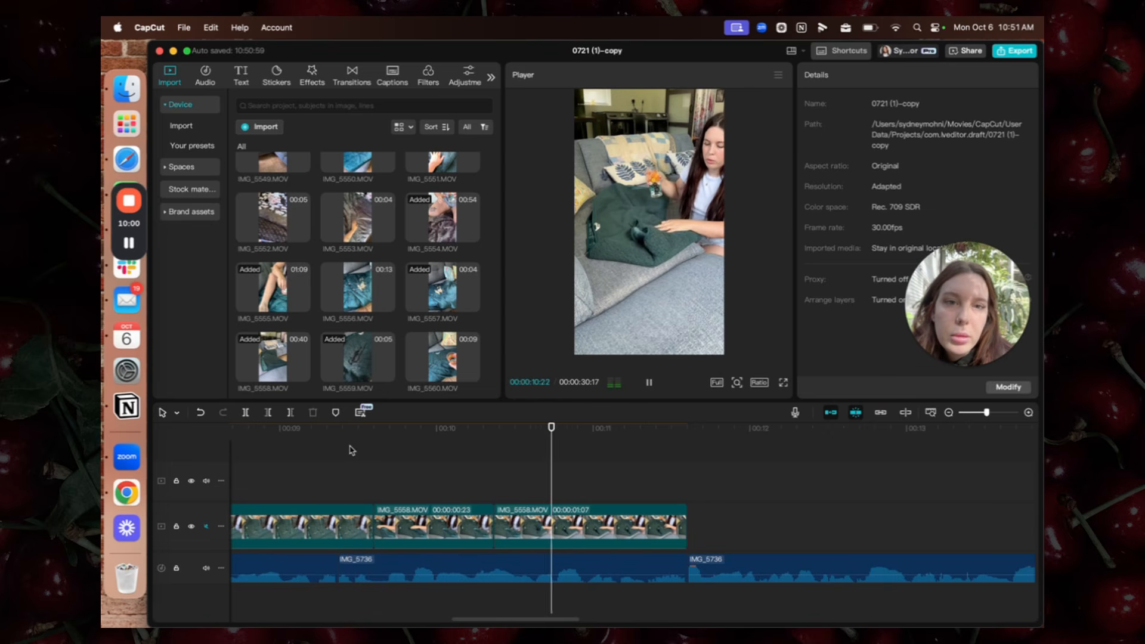
left_click(368, 441)
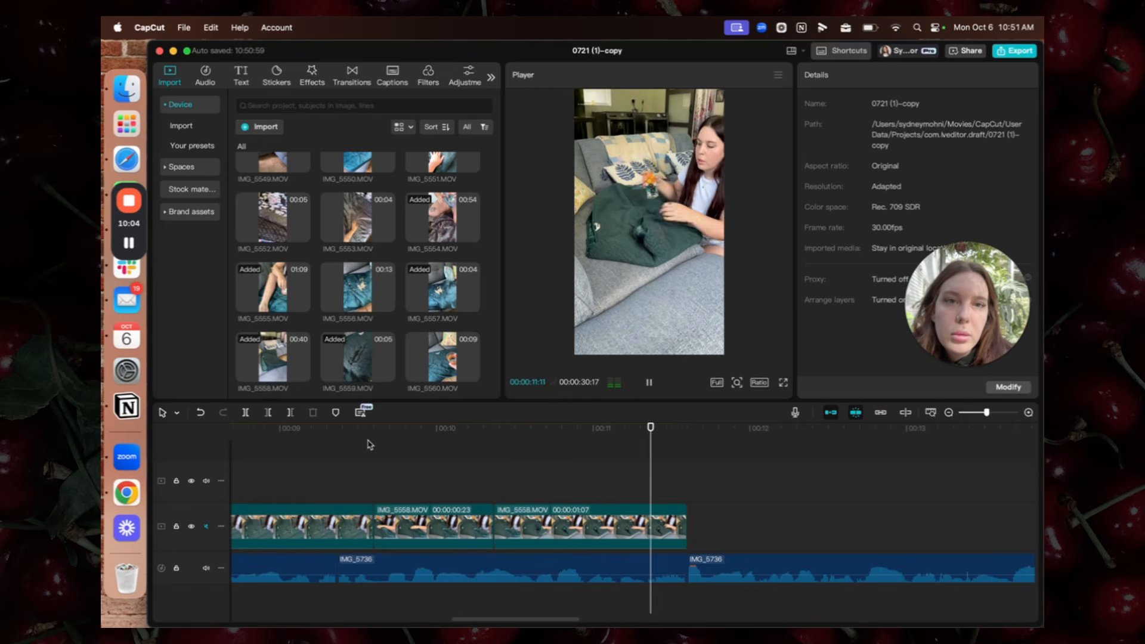
left_click(326, 475)
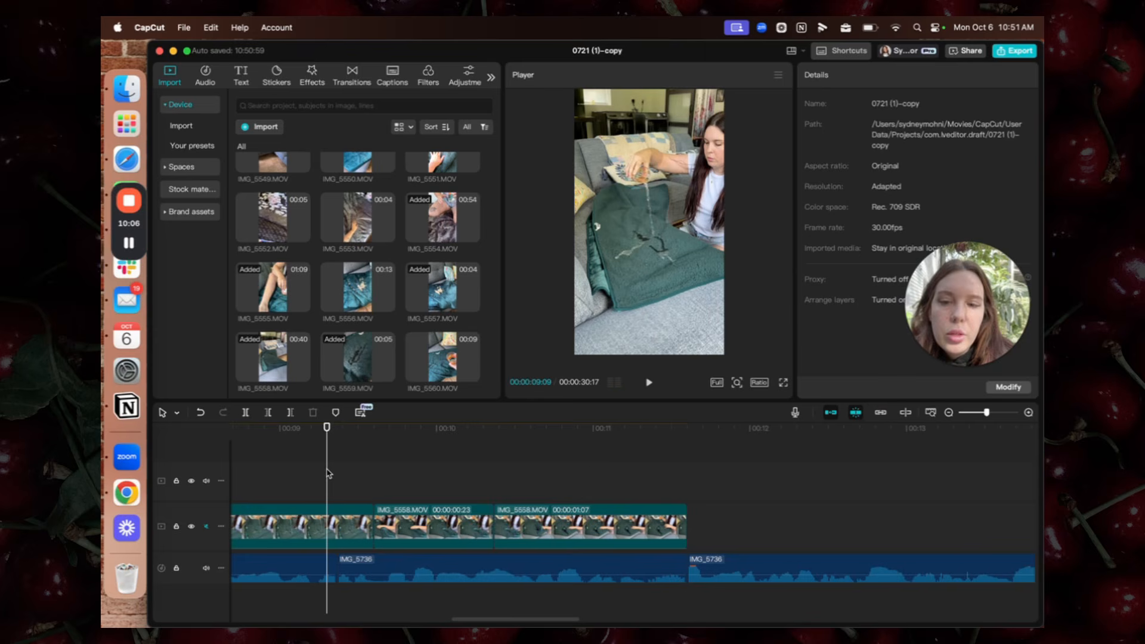
Review the placed IMG_5558.MOV clips and play the voiceover from the end of the last one up to IMG_5557.MOV
scroll(327, 475, "left", 5)
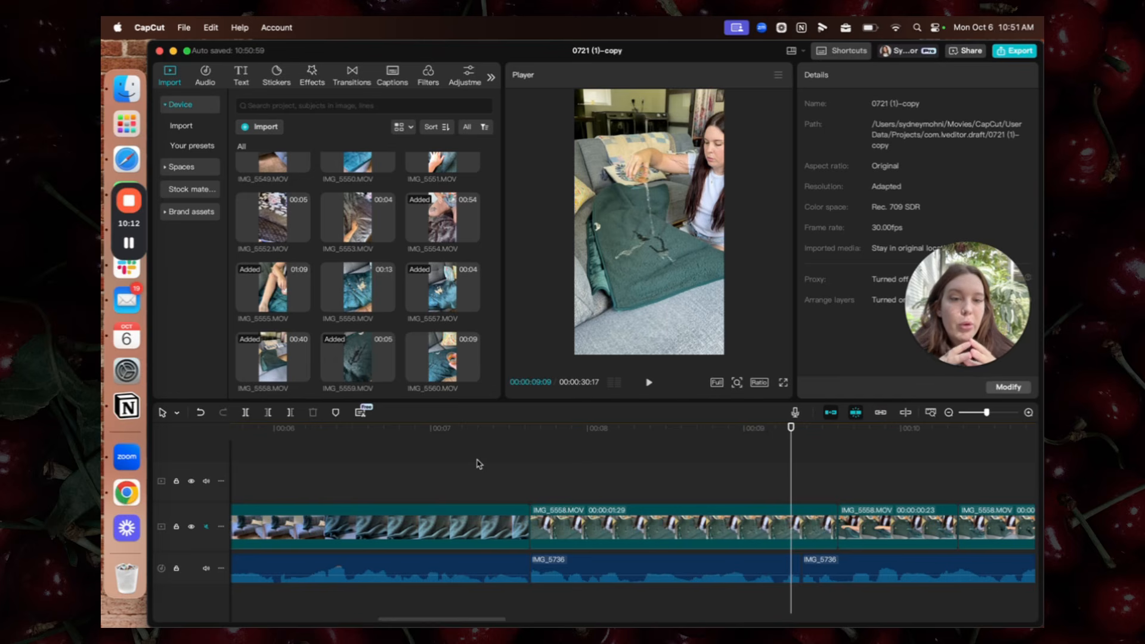
scroll(479, 464, "right", 5)
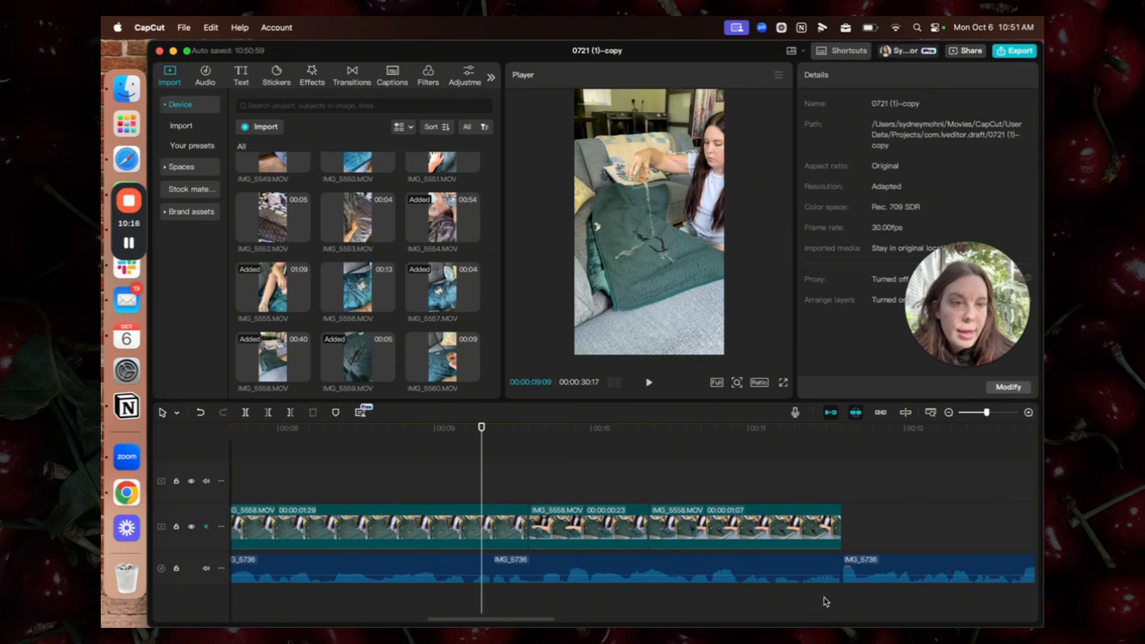
scroll(817, 524, "right", 3)
left_click(660, 472)
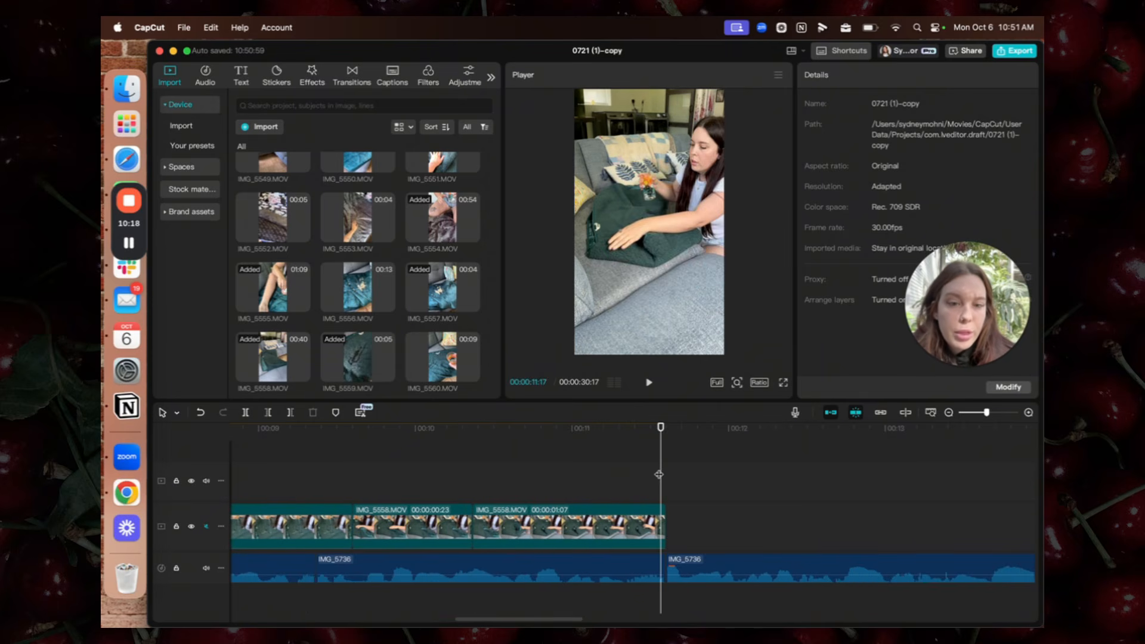
key("space")
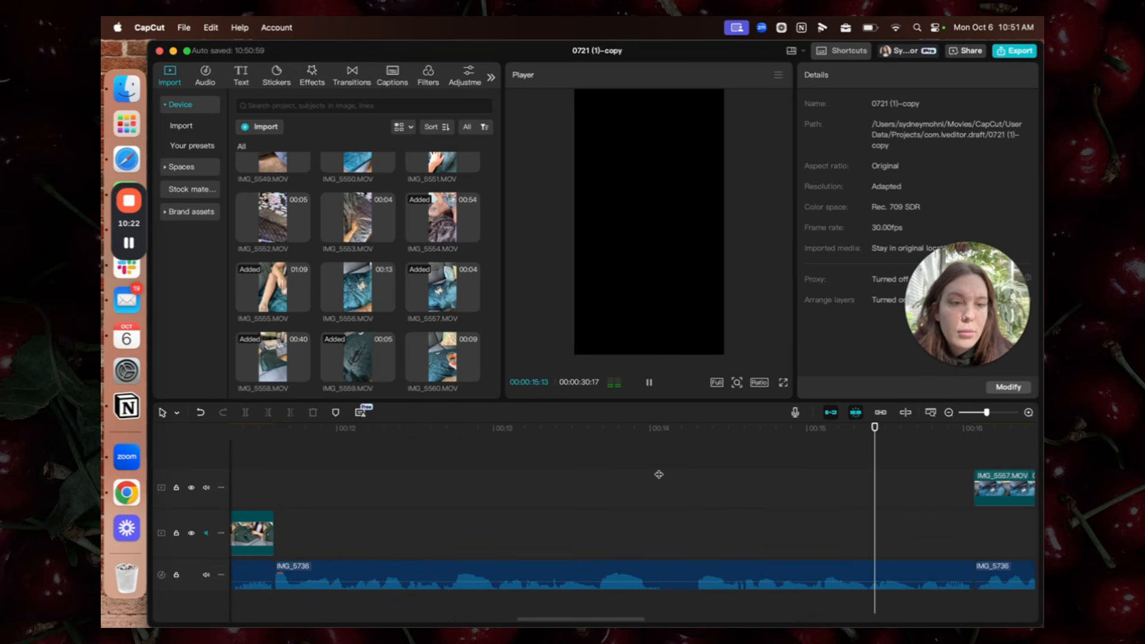
key("space")
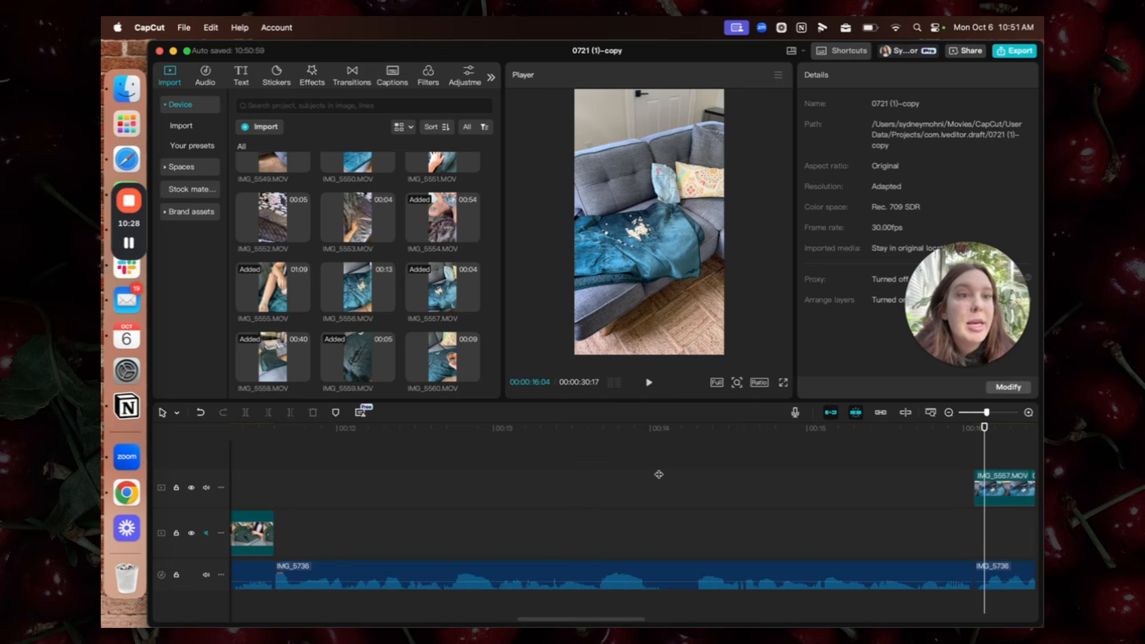
Move the IMG_5557.MOV clip onto the main track directly after the last IMG_5558.MOV clip and play it back
left_click_drag(1010, 489, 268, 530)
key("space")
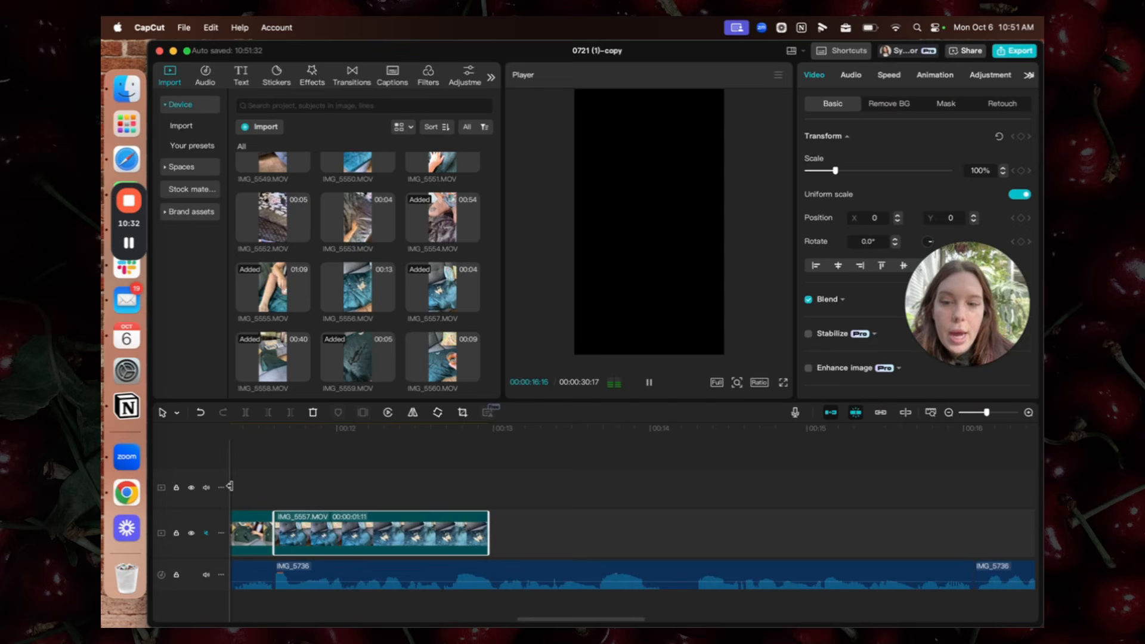
left_click(270, 485)
key("space")
Move the IMG_5555.MOV clip onto the main track directly after IMG_5557.MOV and play both back against the voiceover
scroll(818, 529, "right", 5)
left_click_drag(922, 481, 543, 514)
left_click(611, 456)
key("space")
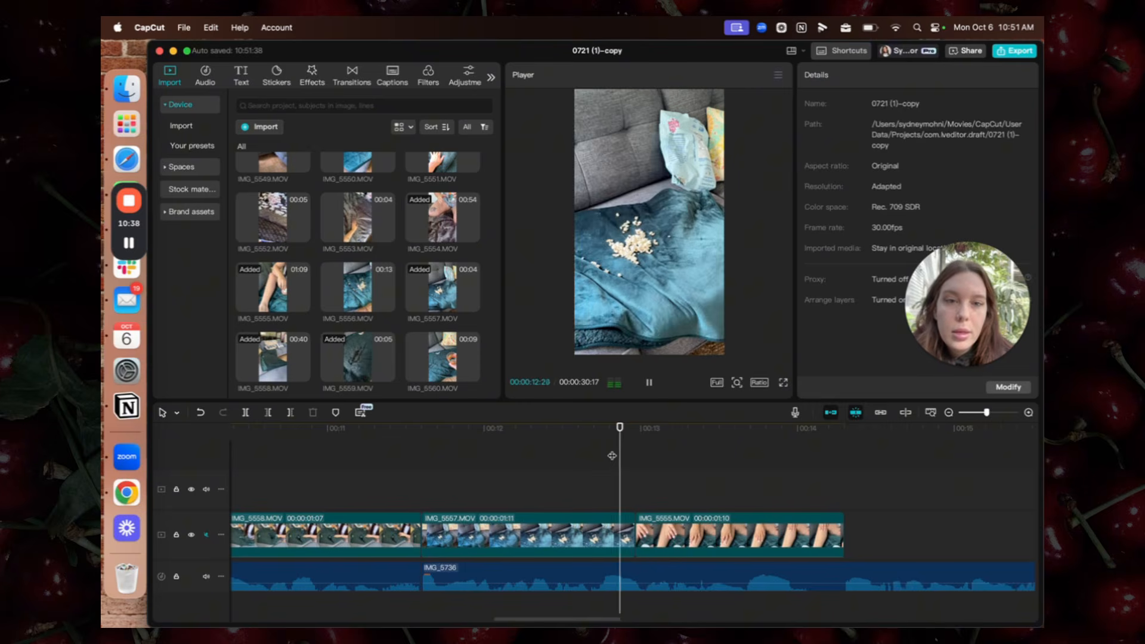
key("space")
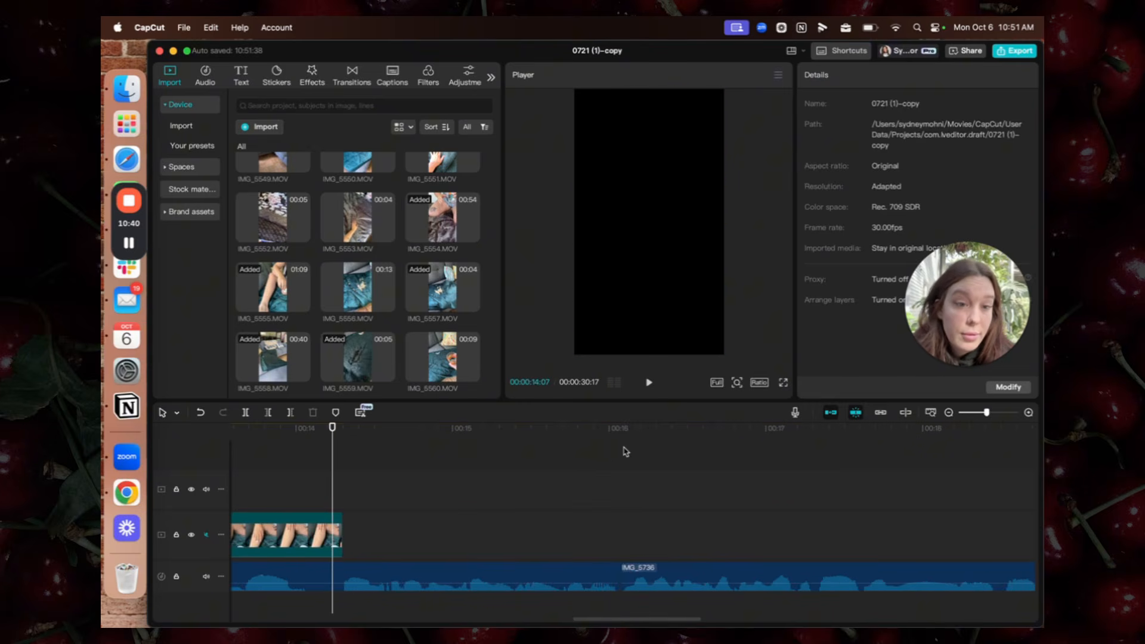
Move the IMG_5698.MOV clip onto the main track directly after IMG_5555.MOV and play it back with the voiceover
scroll(921, 491, "right", 5)
left_click_drag(721, 486, 240, 507)
scroll(242, 506, "left", 10)
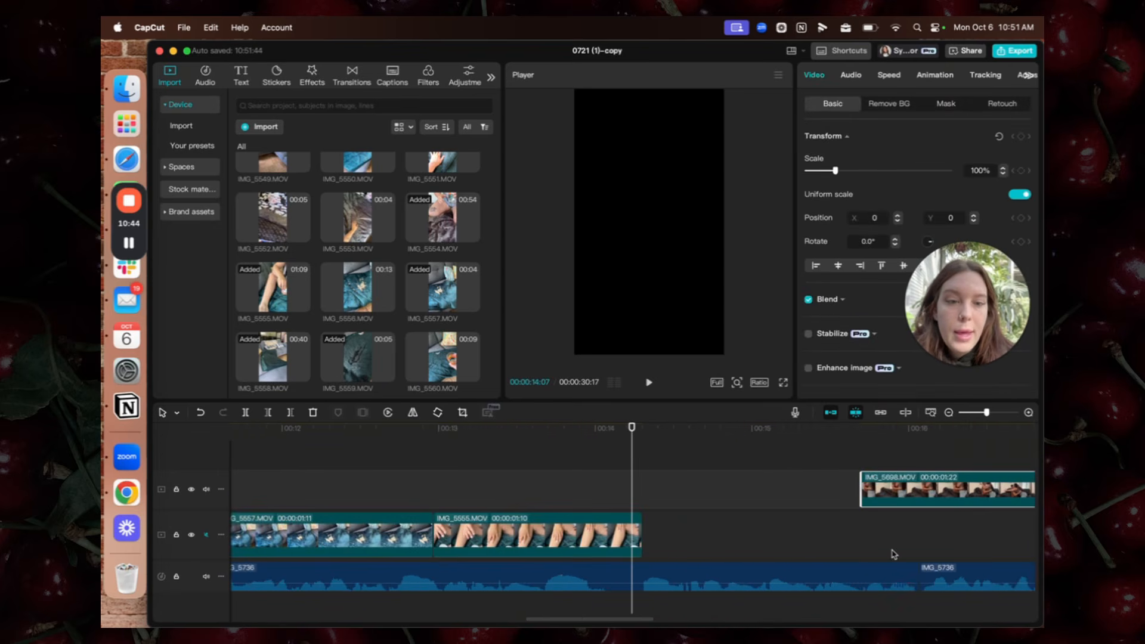
left_click_drag(914, 481, 669, 513)
left_click(603, 474)
key("space")
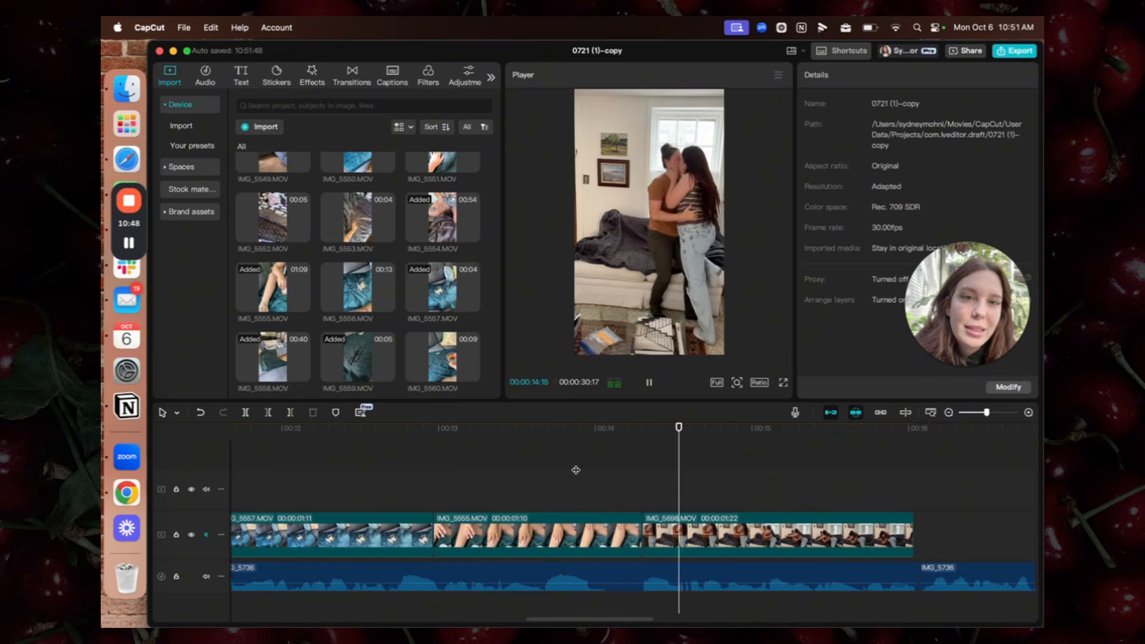
key("space")
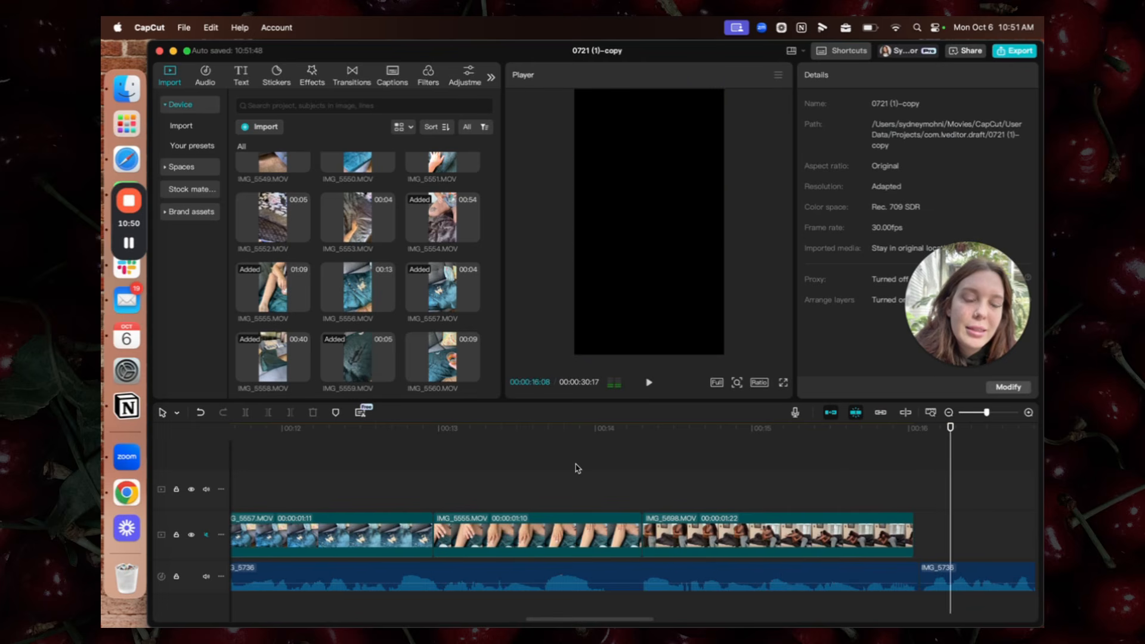
Play the voiceover segment following IMG_5698.MOV and locate the next B-roll clip on the upper track
scroll(576, 469, "right", 10)
scroll(560, 460, "right", 3)
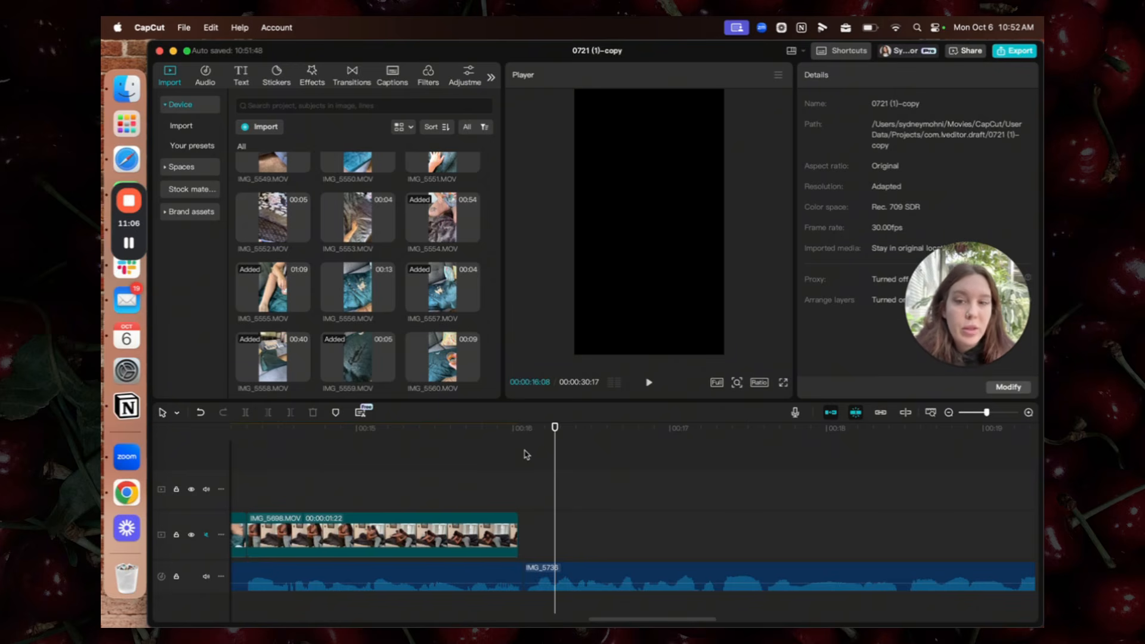
scroll(833, 483, "right", 10)
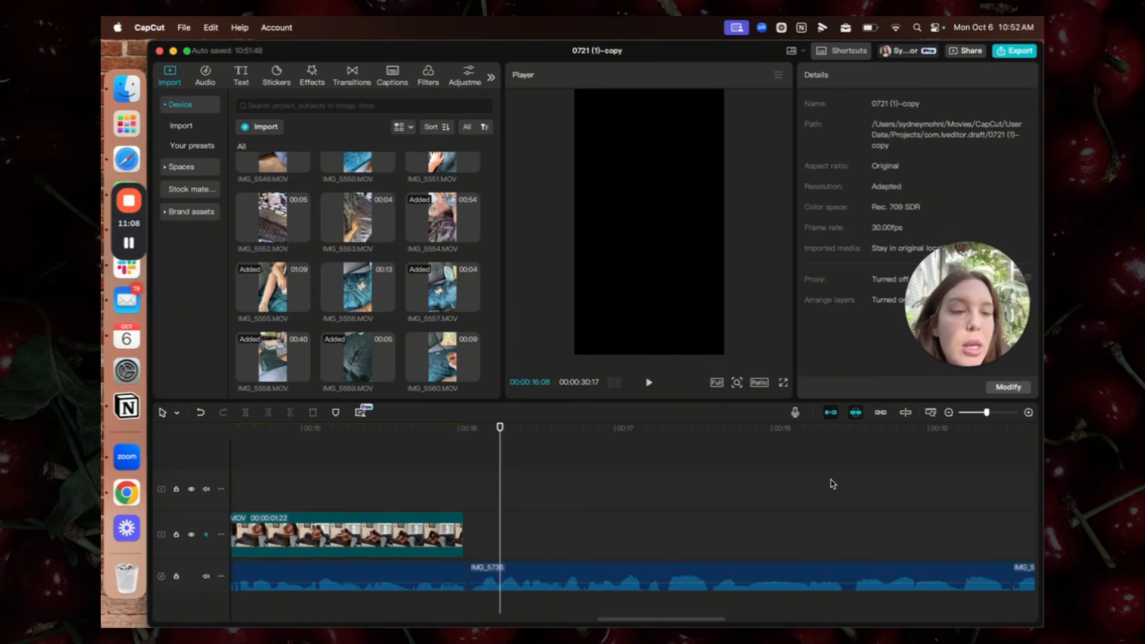
key("space")
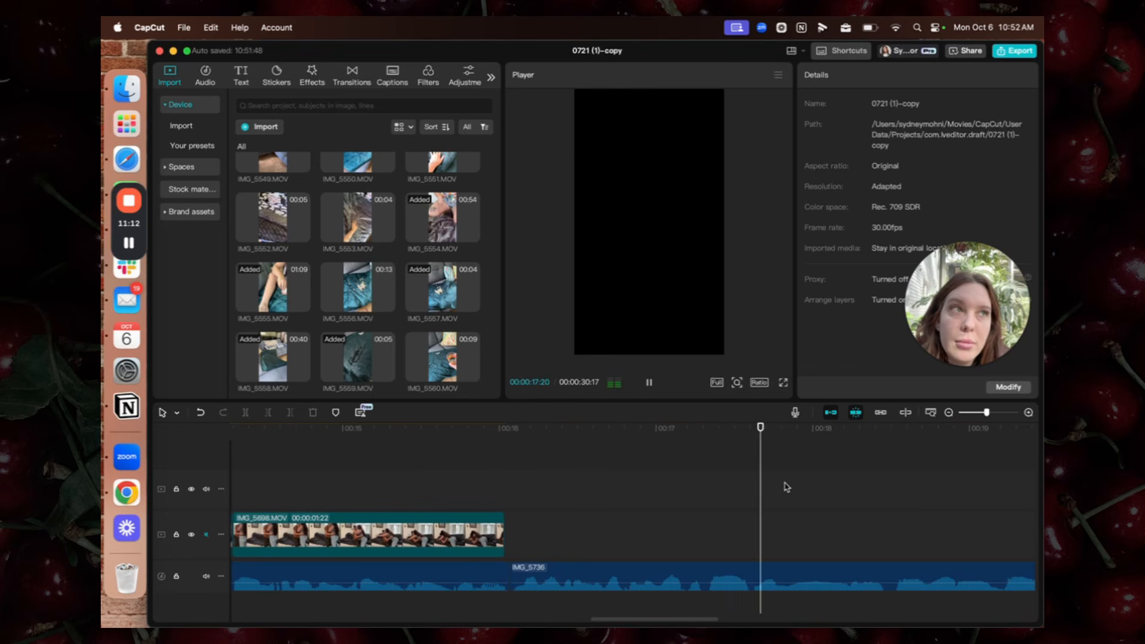
key("space")
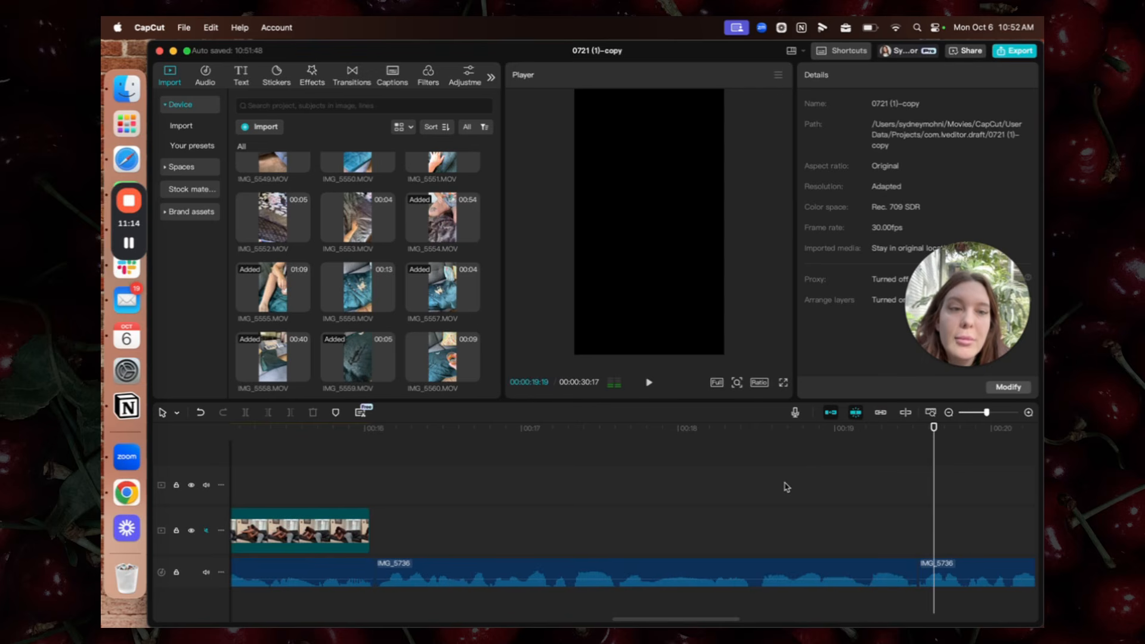
scroll(827, 493, "right", 2)
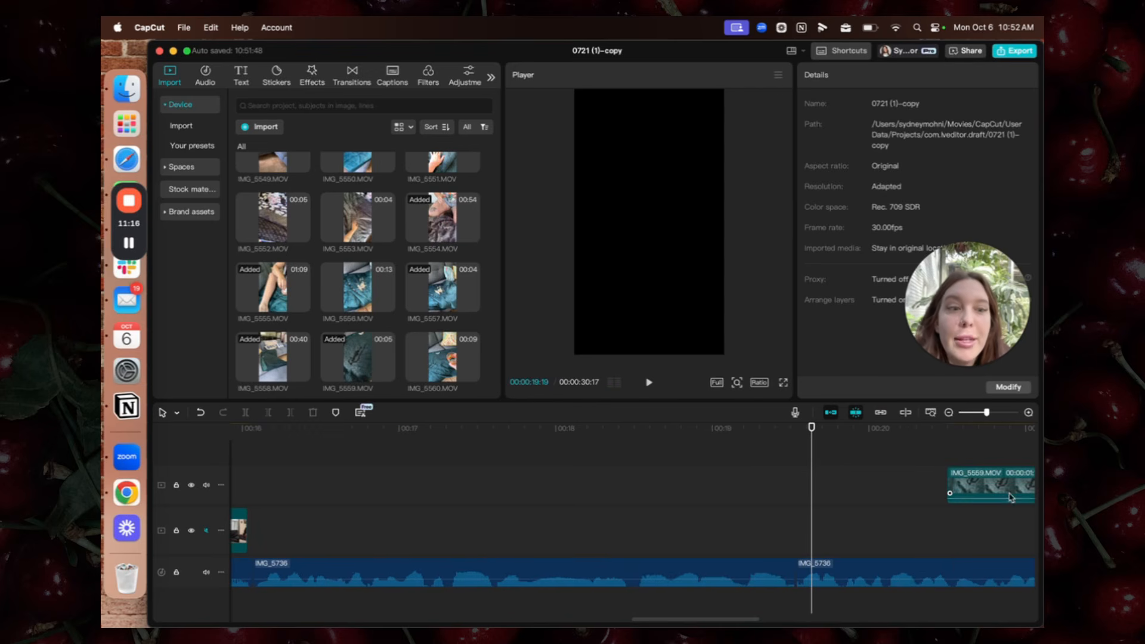
Move the IMG_5559.MOV clip onto the main track directly after IMG_5698.MOV and play it back with the voiceover
left_click_drag(970, 480, 301, 526)
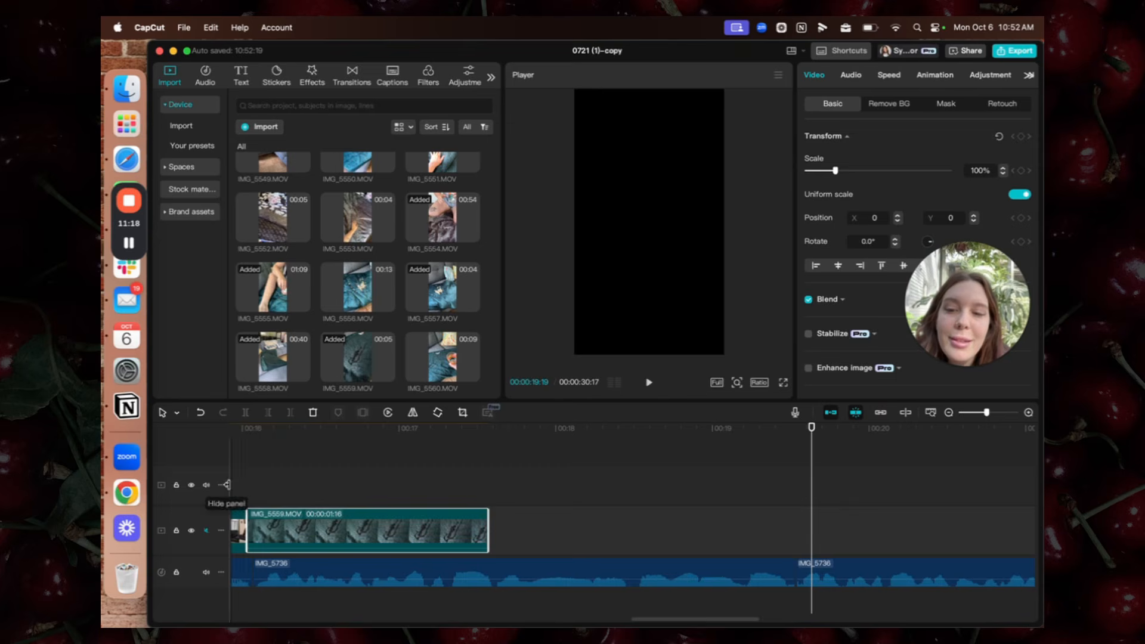
left_click(254, 469)
key("space")
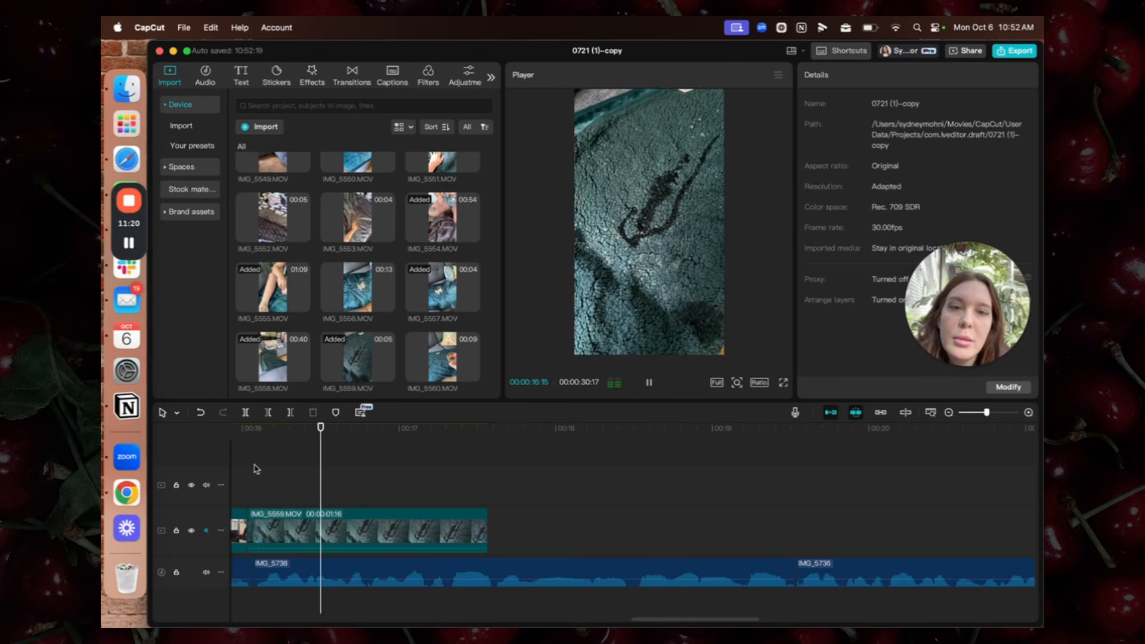
key("space")
Move the IMG_5564.MOV clip onto the main track directly after IMG_5559.MOV and play it back with the voiceover
scroll(655, 463, "right", 4)
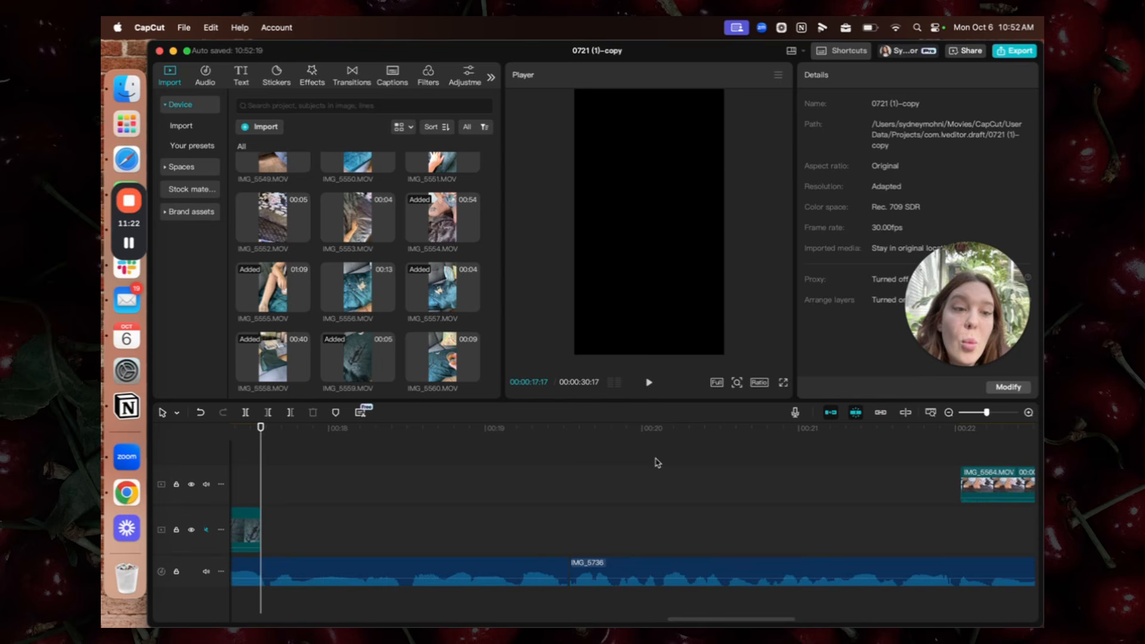
left_click_drag(1006, 487, 304, 534)
scroll(301, 519, "left", 1)
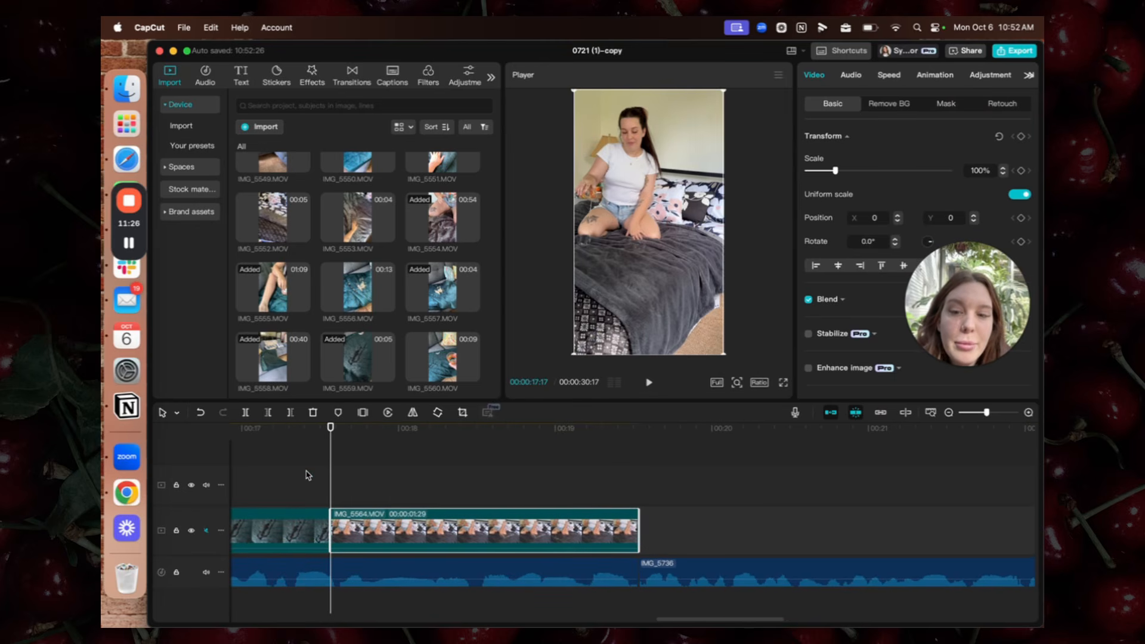
left_click(308, 476)
key("space")
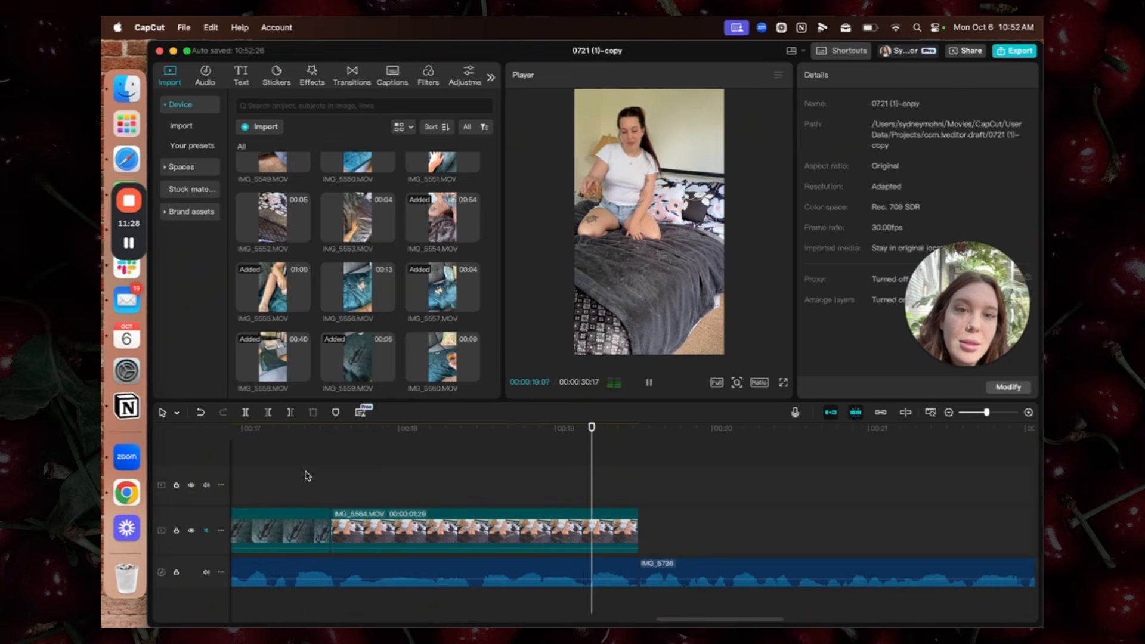
key("space")
Play the voiceover segment that follows the IMG_5564.MOV clip and locate the next B-roll clip on the upper track
scroll(304, 475, "right", 10)
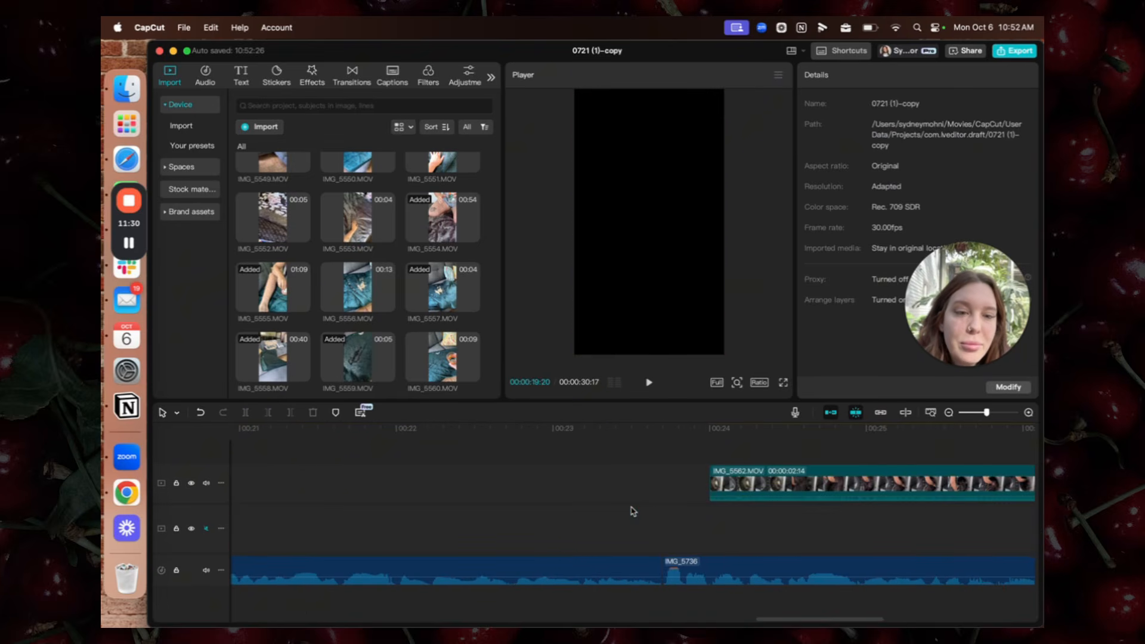
scroll(659, 455, "left", 8)
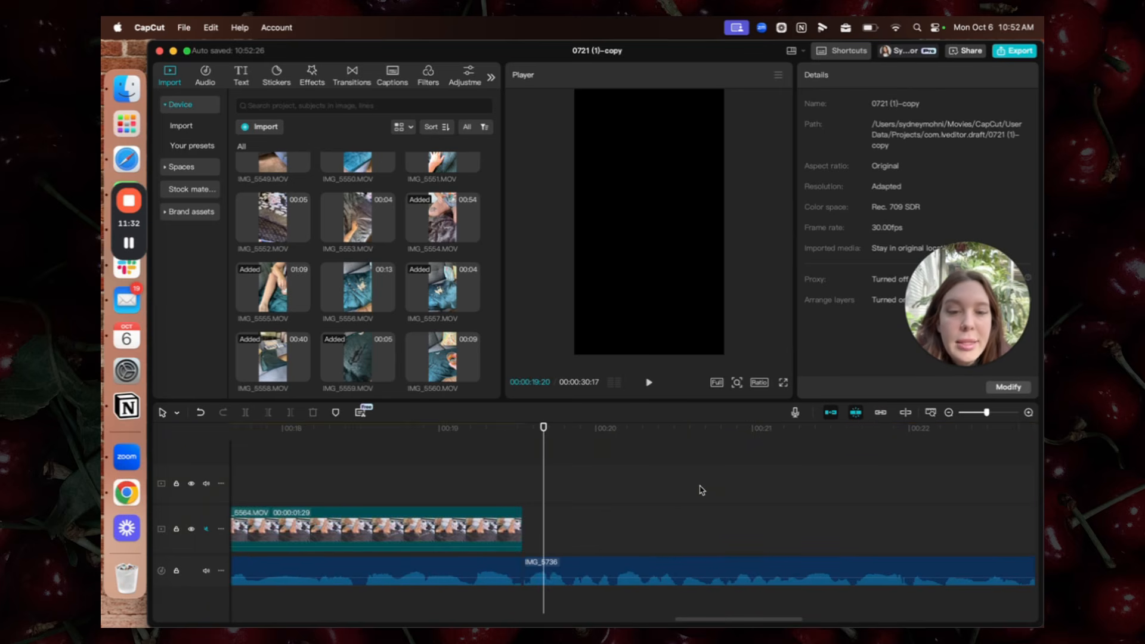
left_click(520, 477)
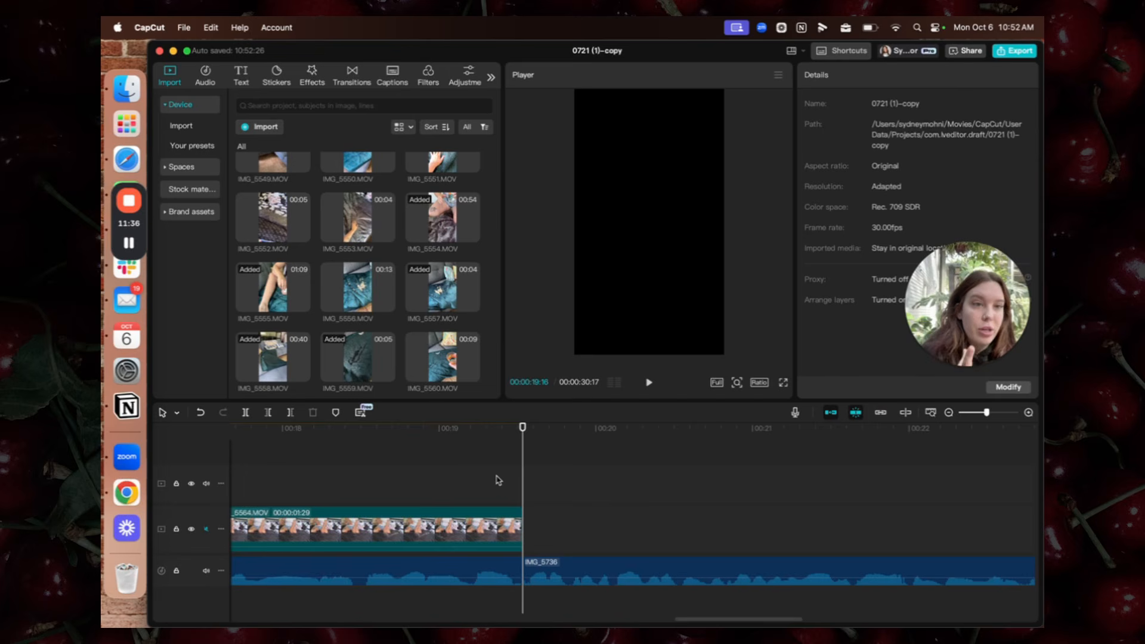
key("space")
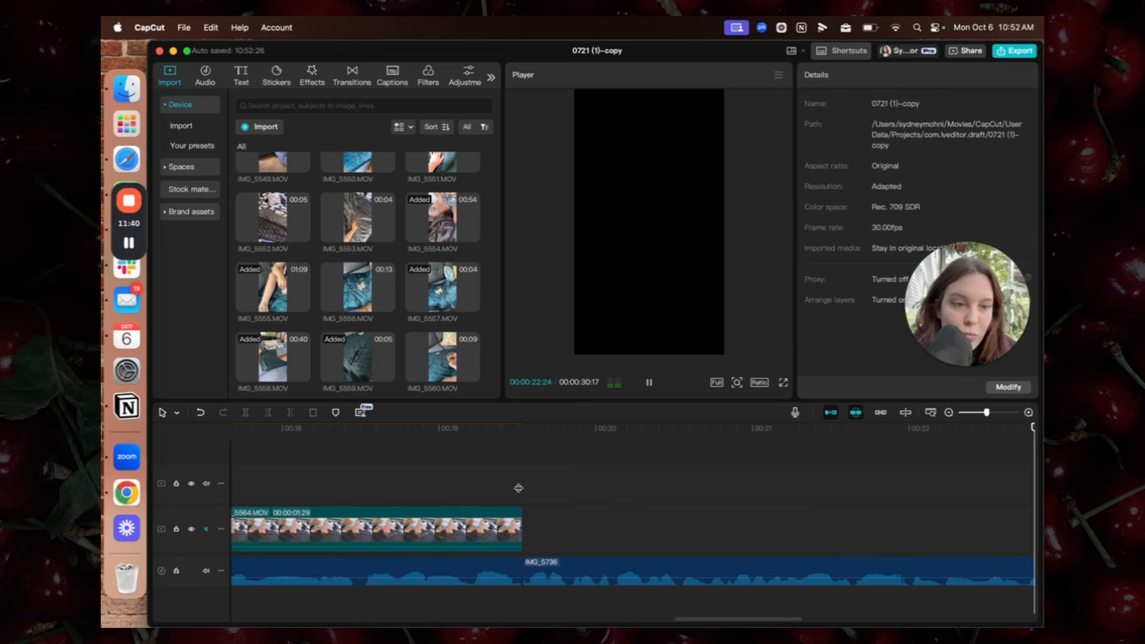
key("space")
Move the IMG_5562.MOV clip onto the main track directly after IMG_5564.MOV and play it back
scroll(756, 523, "left", 5)
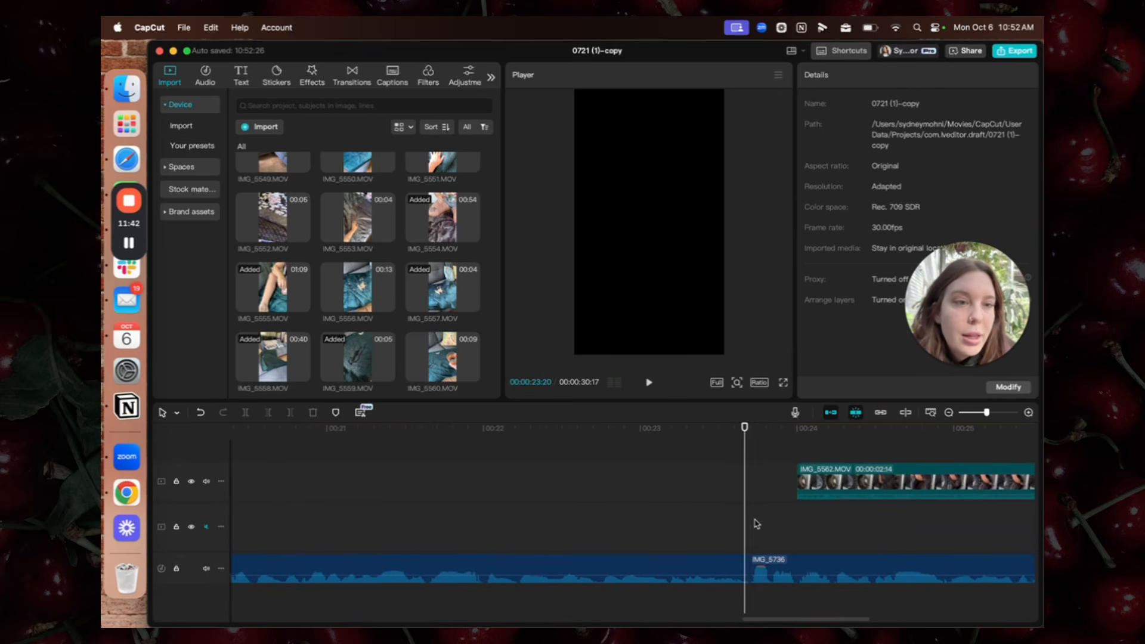
left_click_drag(877, 483, 267, 489)
left_click(246, 481)
key("space")
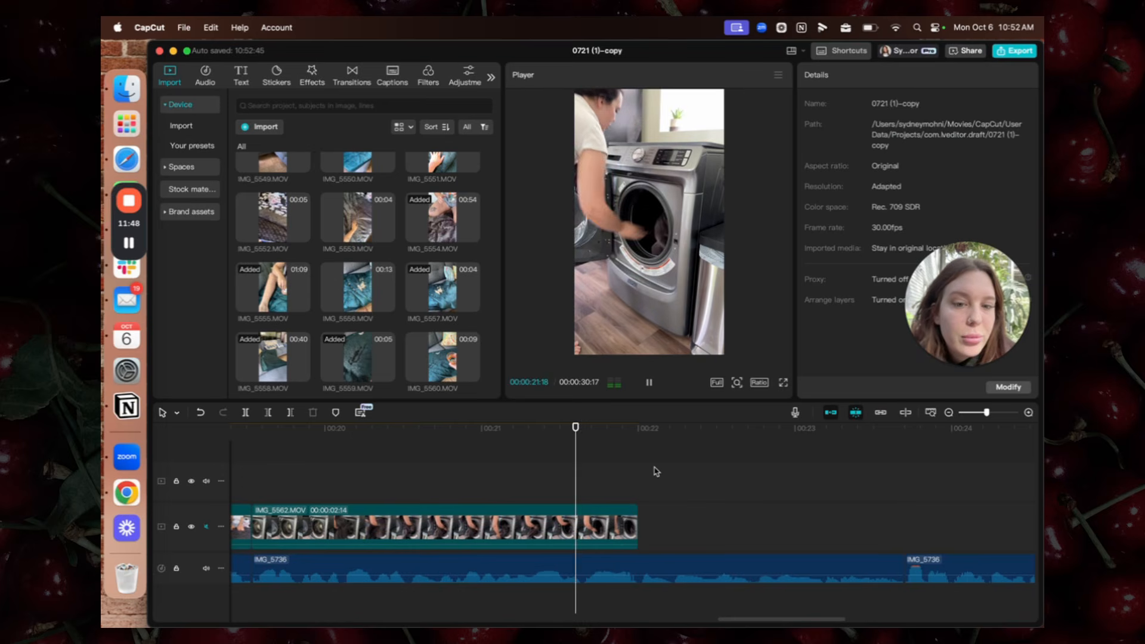
key("space")
Move the IMG_5697.MOV clip onto the main track directly after IMG_5562.MOV and play it back against the voiceover
scroll(656, 471, "right", 9)
left_click_drag(889, 483, 267, 521)
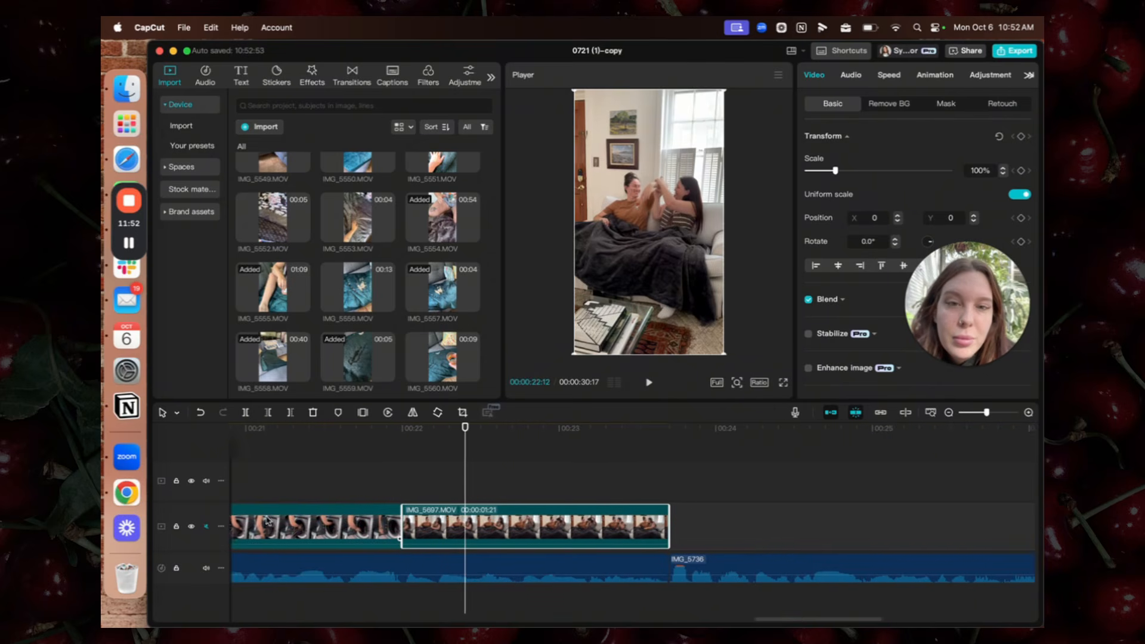
left_click(382, 488)
key("space")
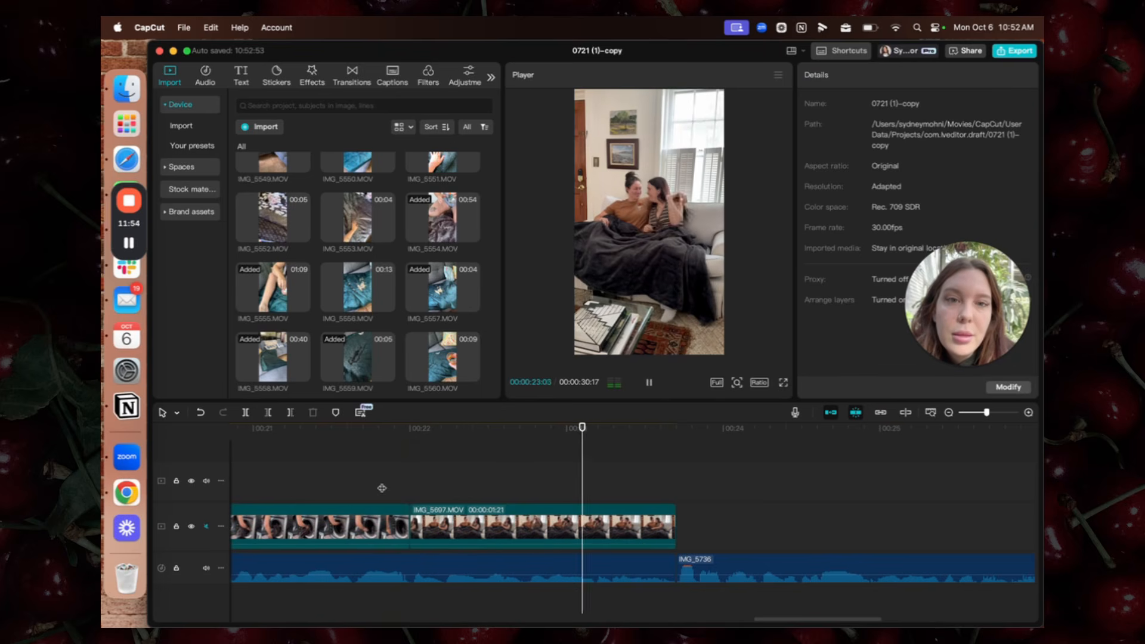
key("space")
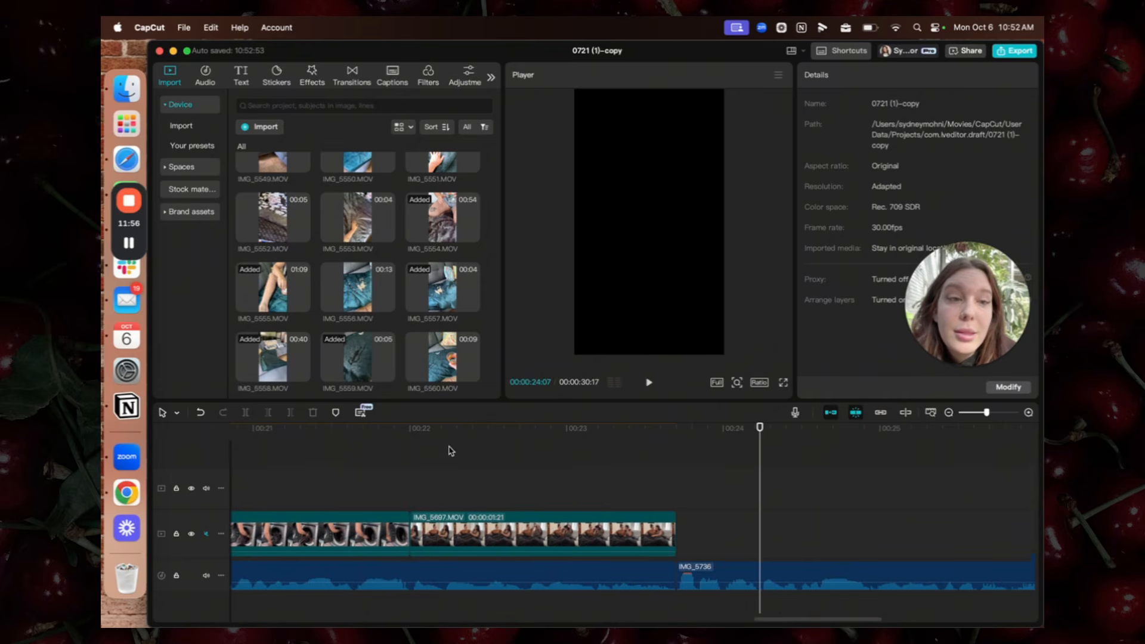
left_click(450, 448)
key("space")
key("space")
Play the last voiceover segment after the IMG_5697.MOV clip through to its end
scroll(449, 448, "right", 4)
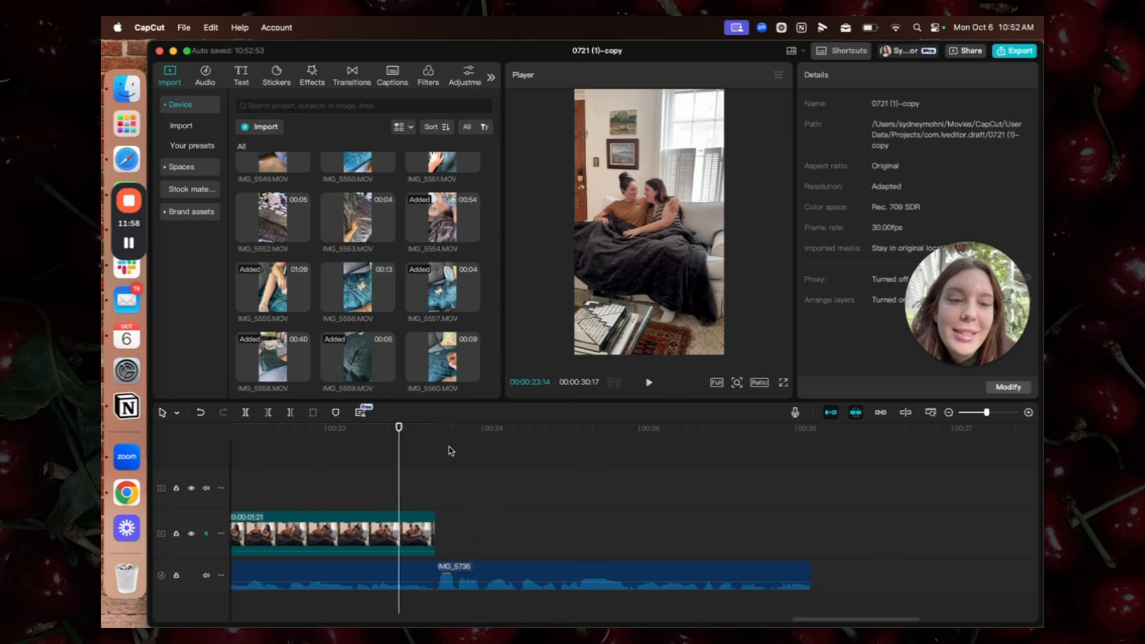
scroll(451, 451, "right", 4)
scroll(446, 449, "left", 4)
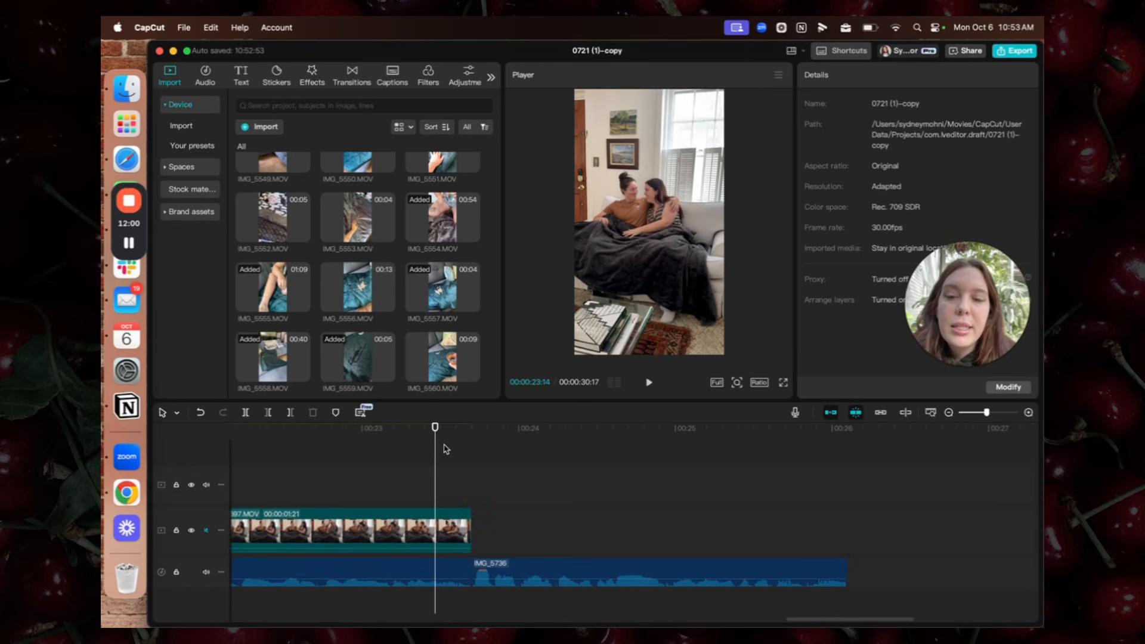
key("space")
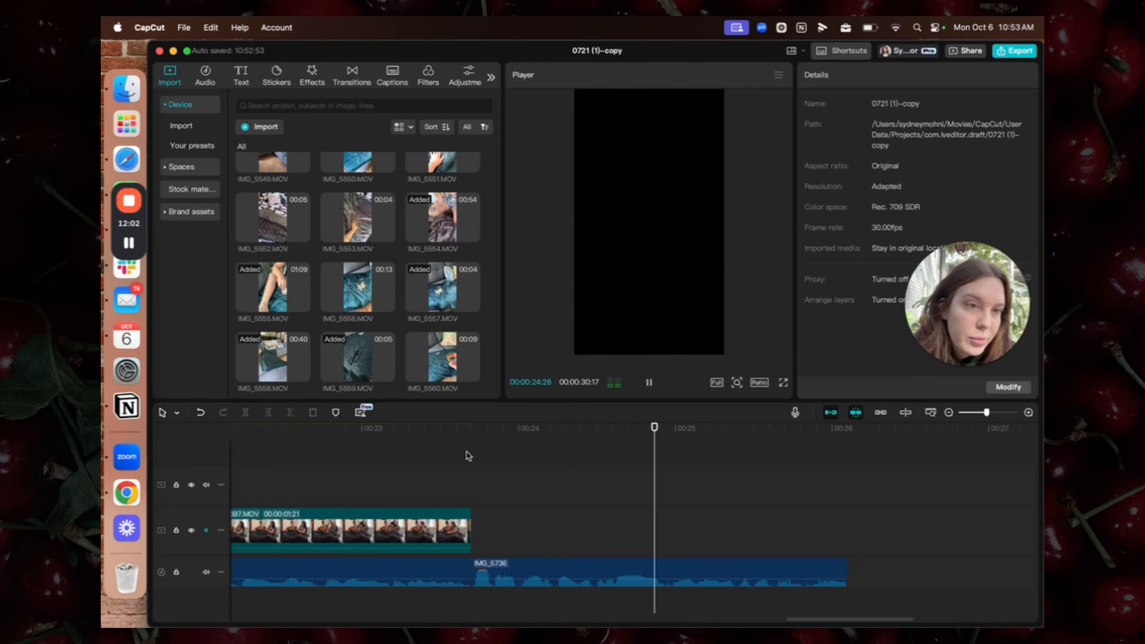
key("space")
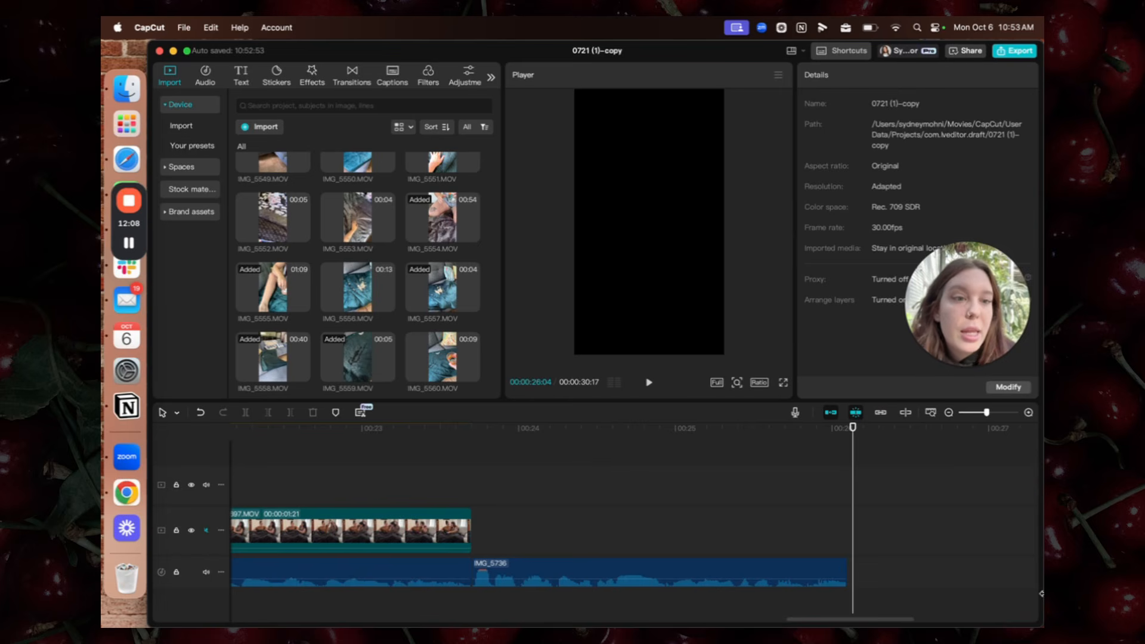
Move the IMG_5541.MOV clip onto the main track directly after IMG_5697.MOV and play it back with the last voiceover segment
scroll(833, 529, "right", 3)
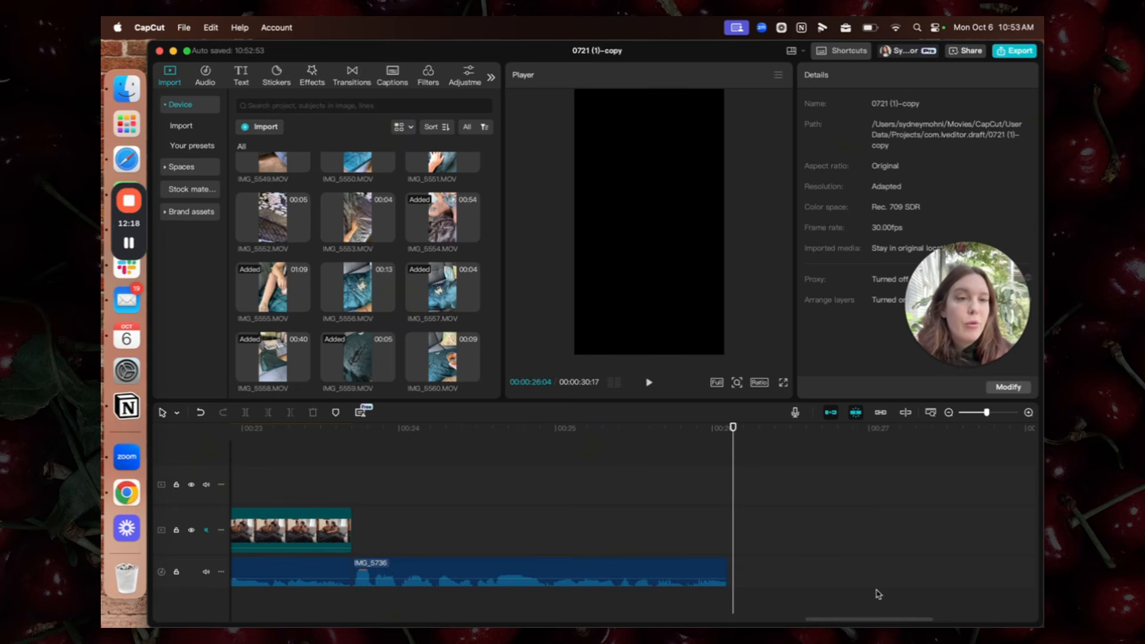
scroll(910, 581, "right", 10)
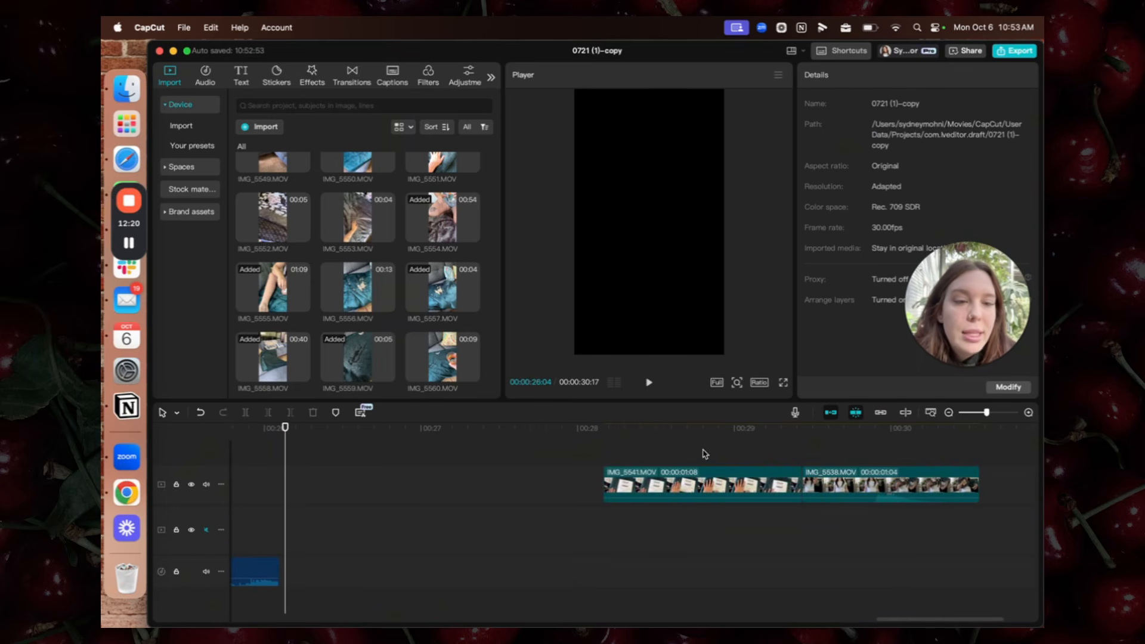
left_click_drag(721, 469, 733, 517)
left_click(586, 475)
key("space")
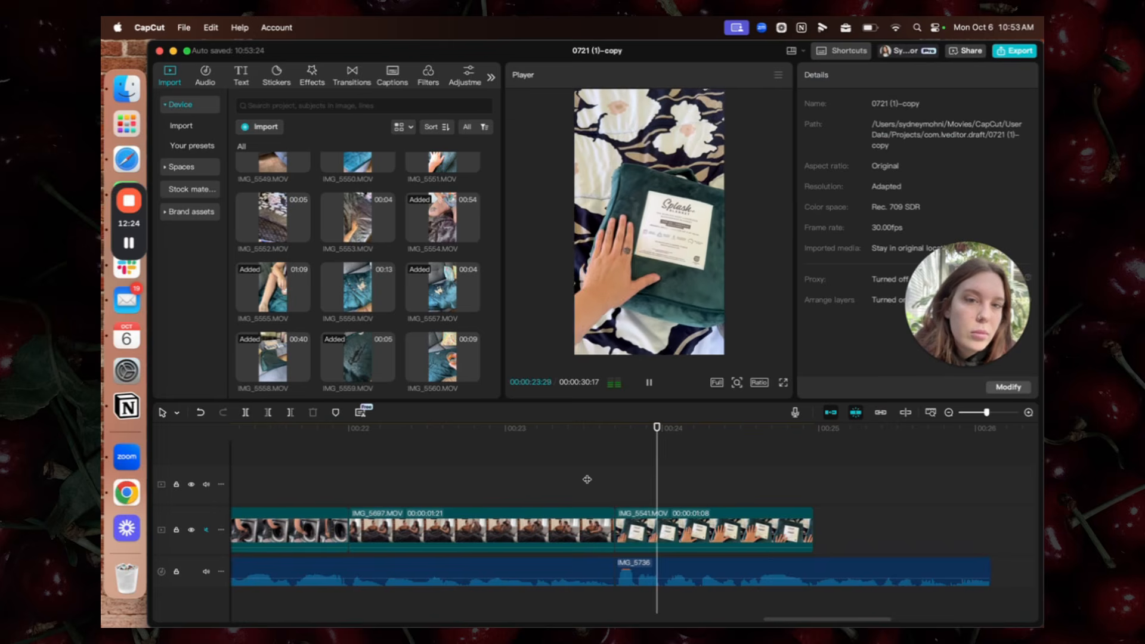
key("space")
Move the IMG_5538.MOV clip onto the main track directly after IMG_5541.MOV and play both back against the voiceover
scroll(589, 477, "right", 5)
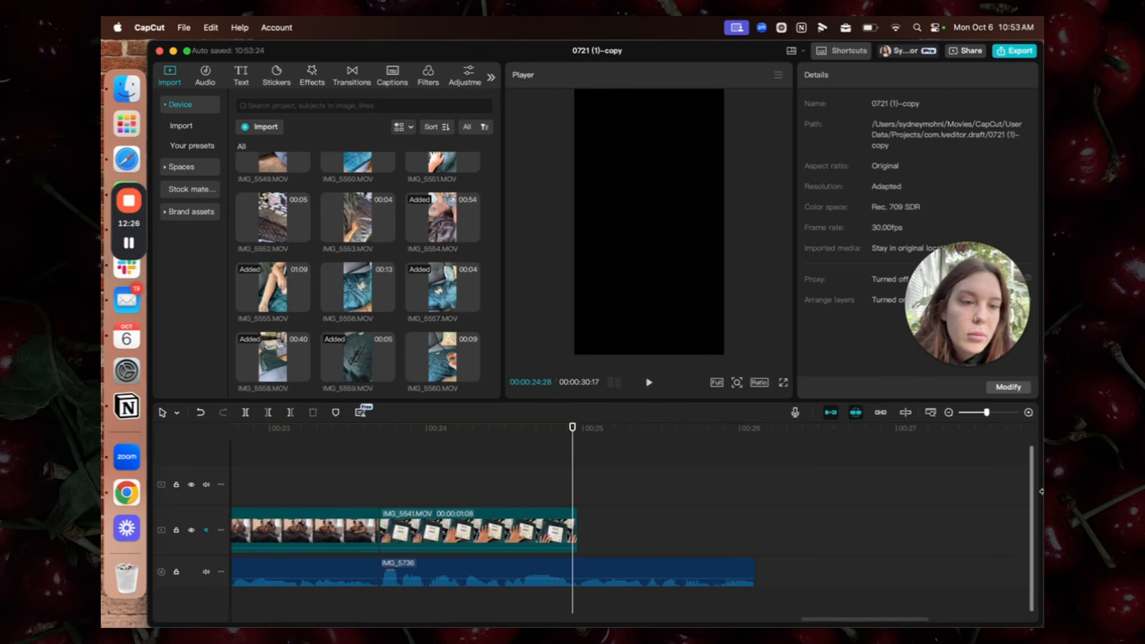
scroll(906, 500, "right", 5)
left_click_drag(987, 488, 321, 529)
scroll(321, 529, "left", 10)
key("space")
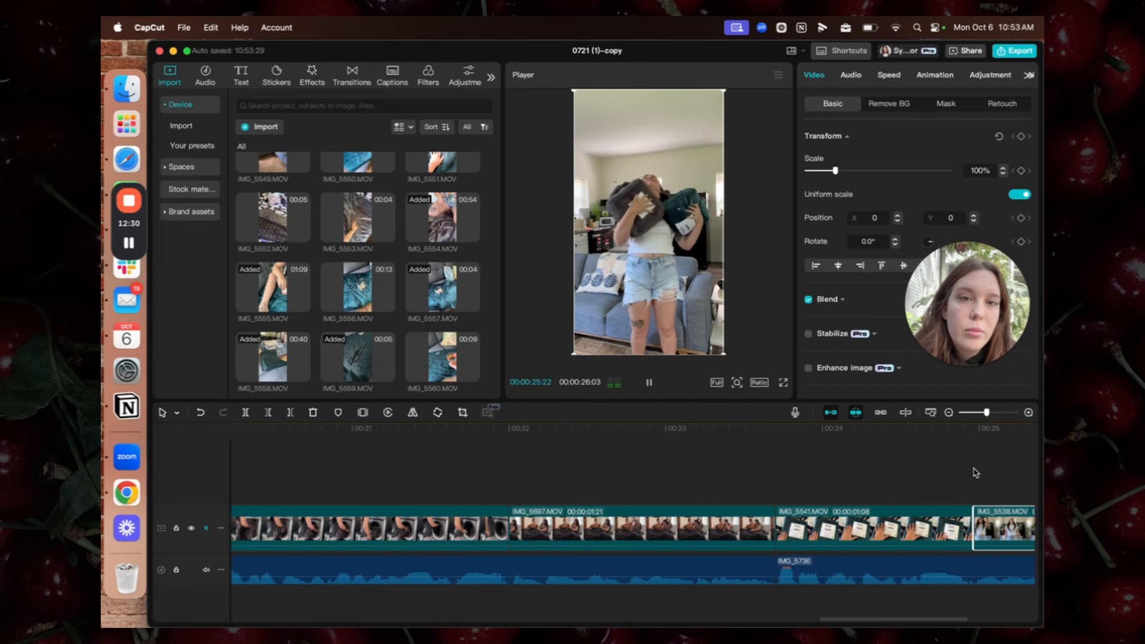
left_click(585, 467)
key("space")
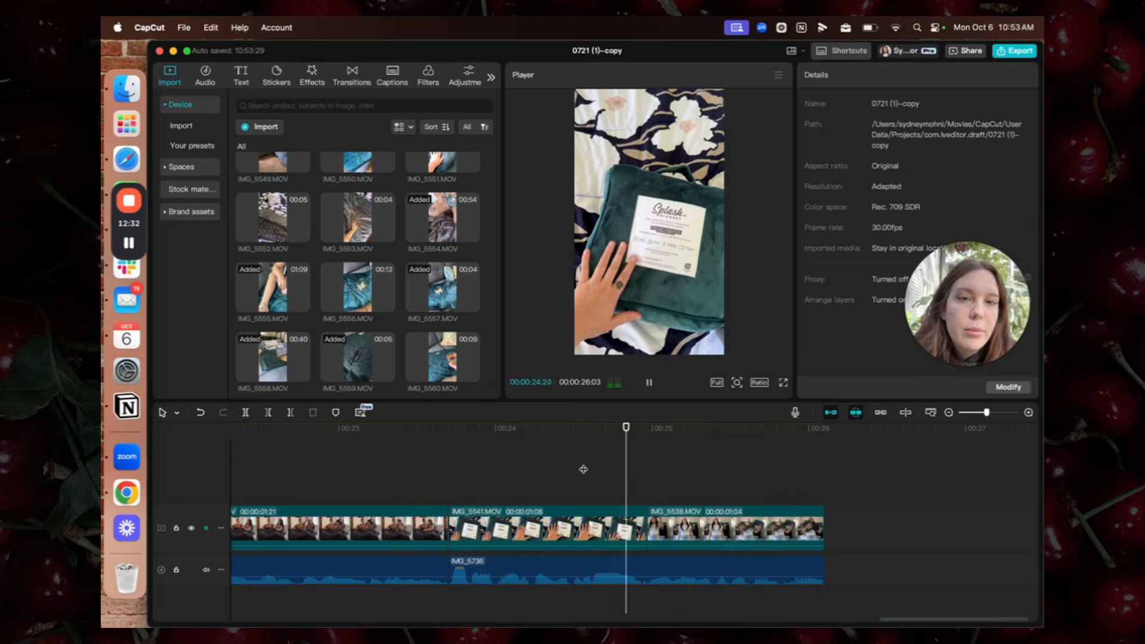
key("space")
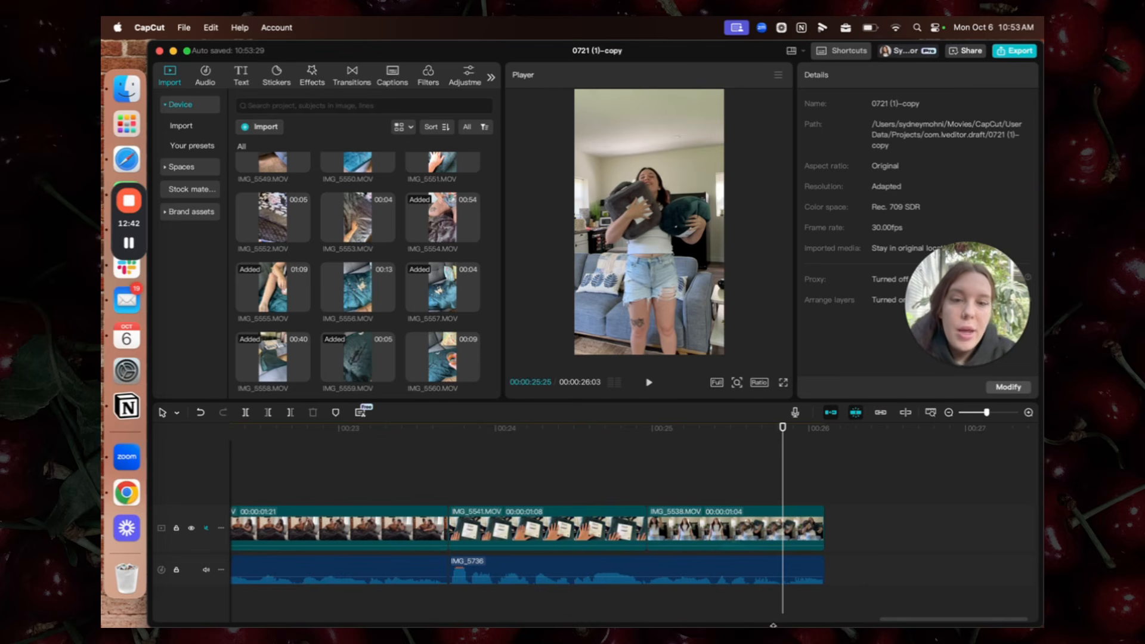
Try extending the start of the IMG_5538.MOV clip to a 00:00:02:03 duration, undo the extension and replay the ending
left_click(703, 534)
left_click_drag(647, 527, 494, 528)
left_click(634, 430)
key("space")
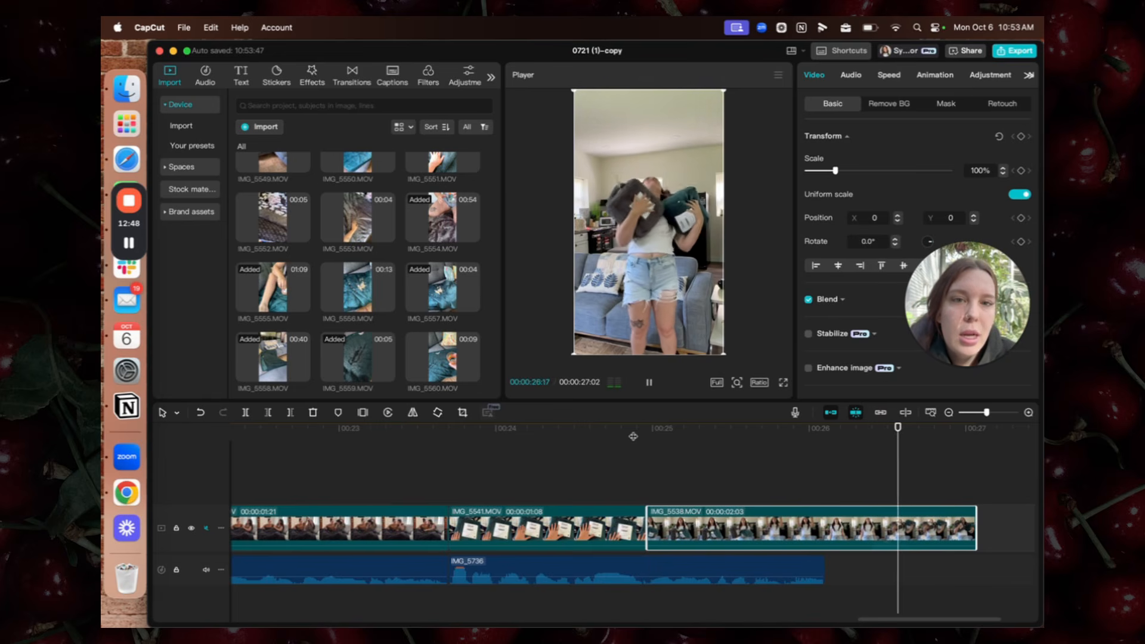
key("space")
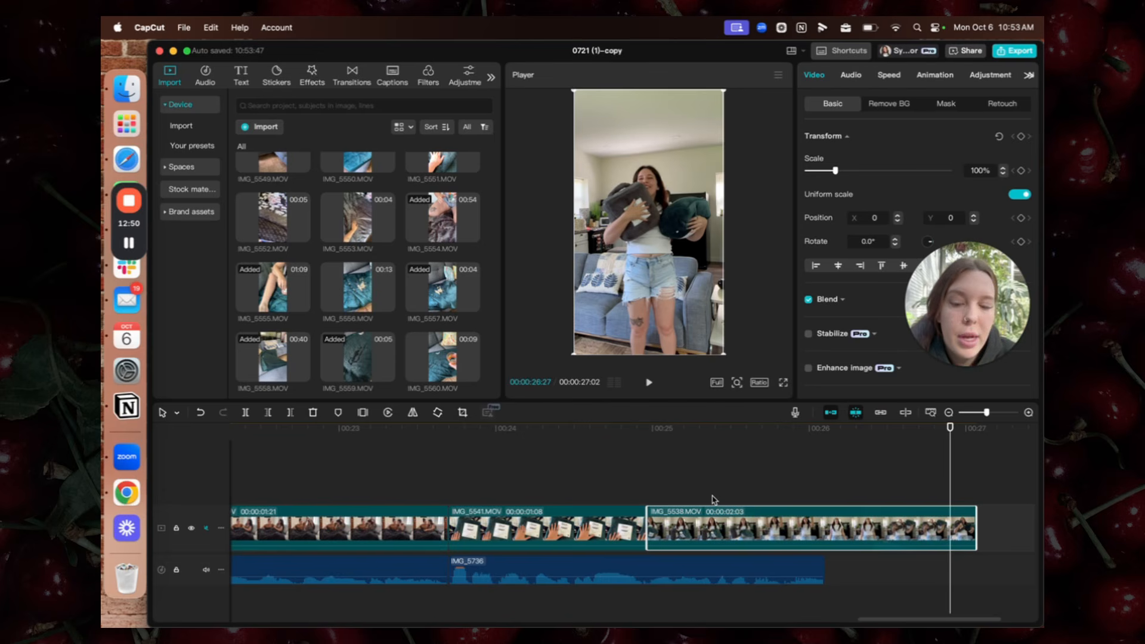
key("super+z")
left_click(611, 483)
key("space")
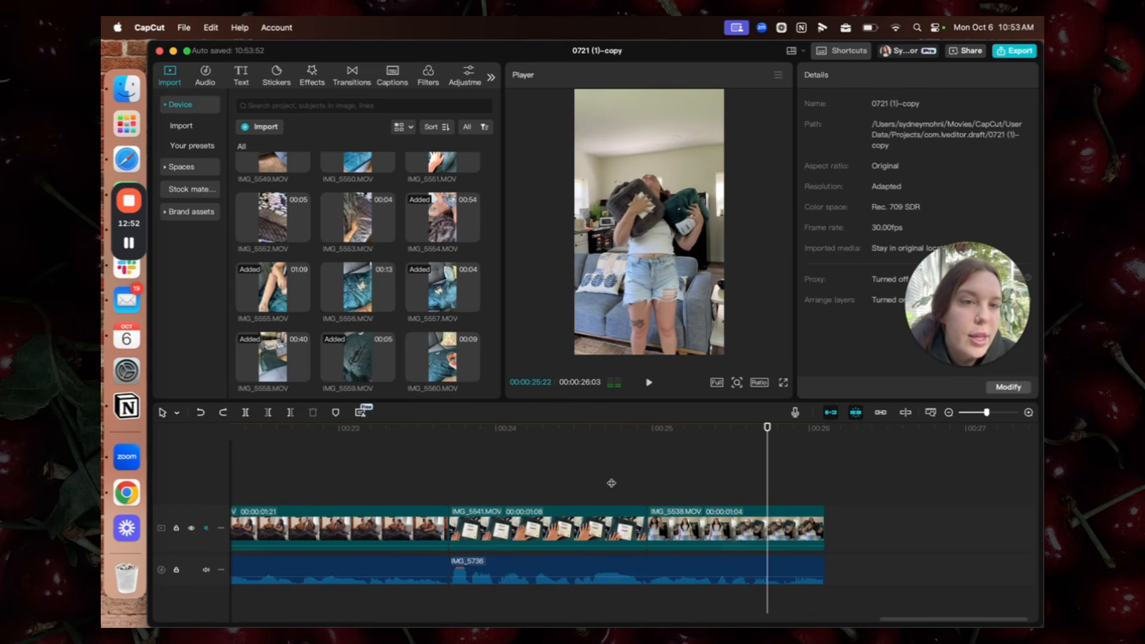
Show the whole edit on the timeline and play it from the beginning to the end
scroll(611, 483, "left", 3)
left_click_drag(980, 416, 965, 416)
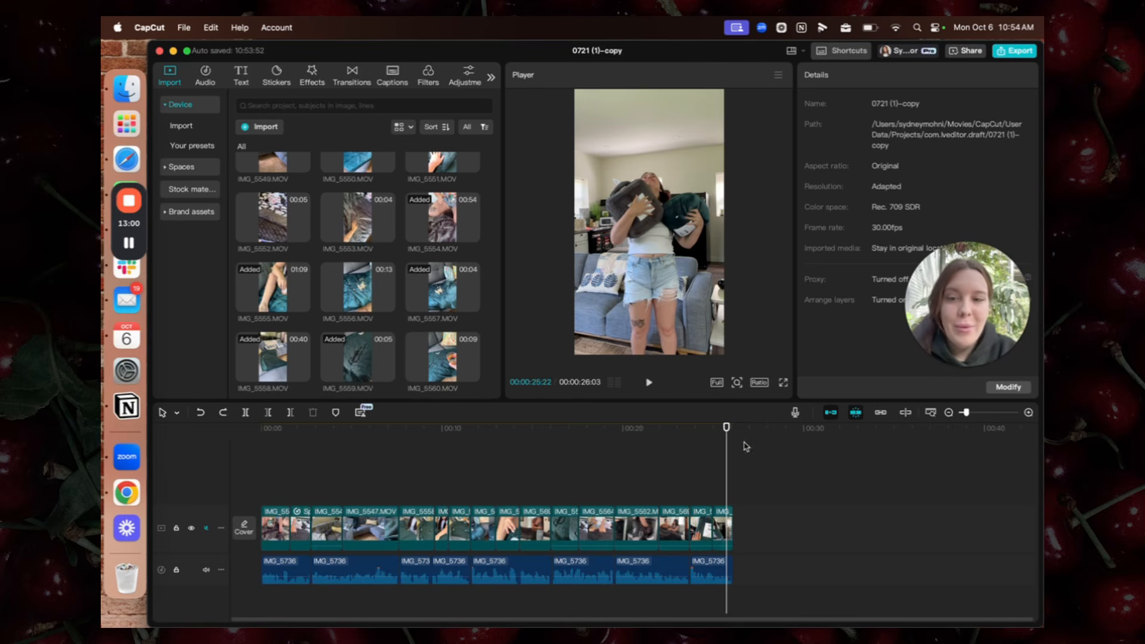
left_click(263, 474)
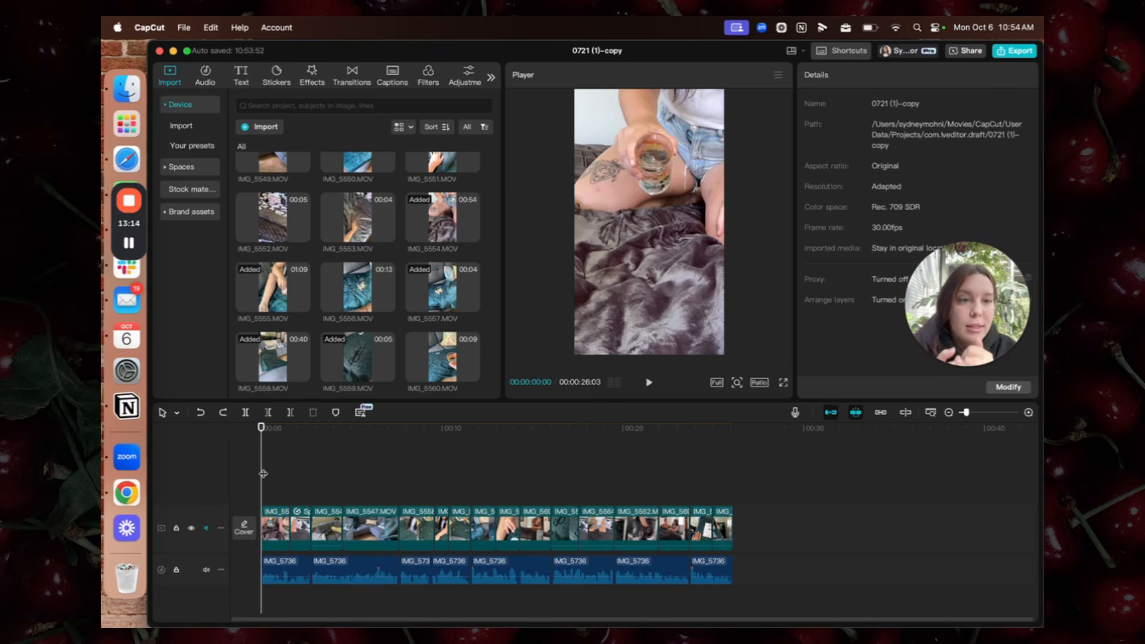
key("space")
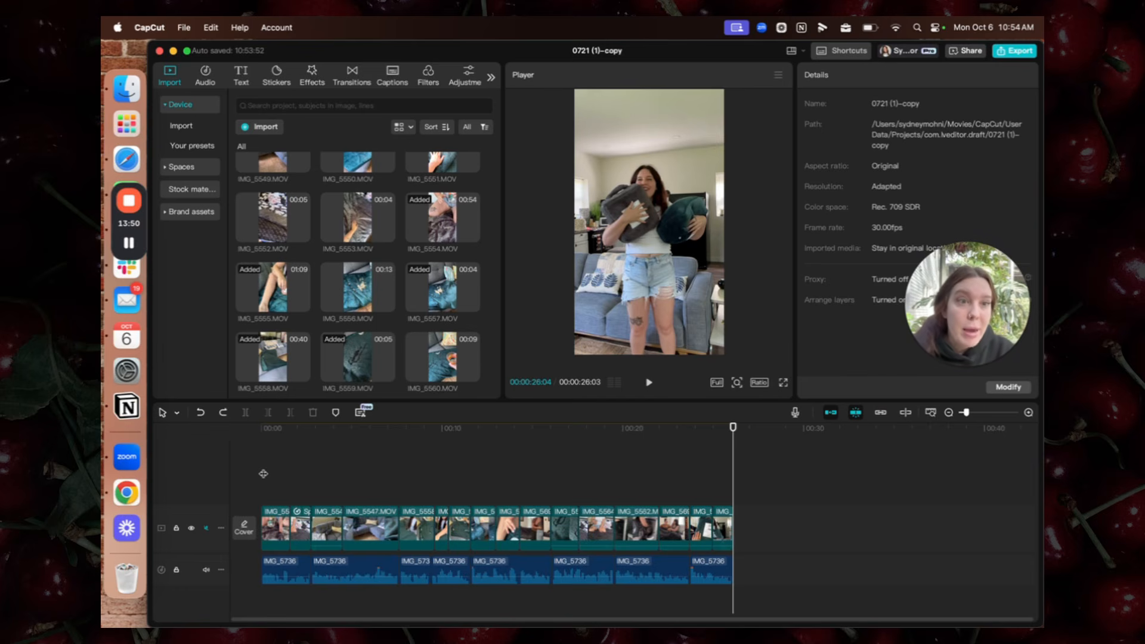
Return the playhead to the start of the timeline and select the first clip, IMG_5554.MOV
left_click(290, 475)
left_click_drag(291, 474, 243, 472)
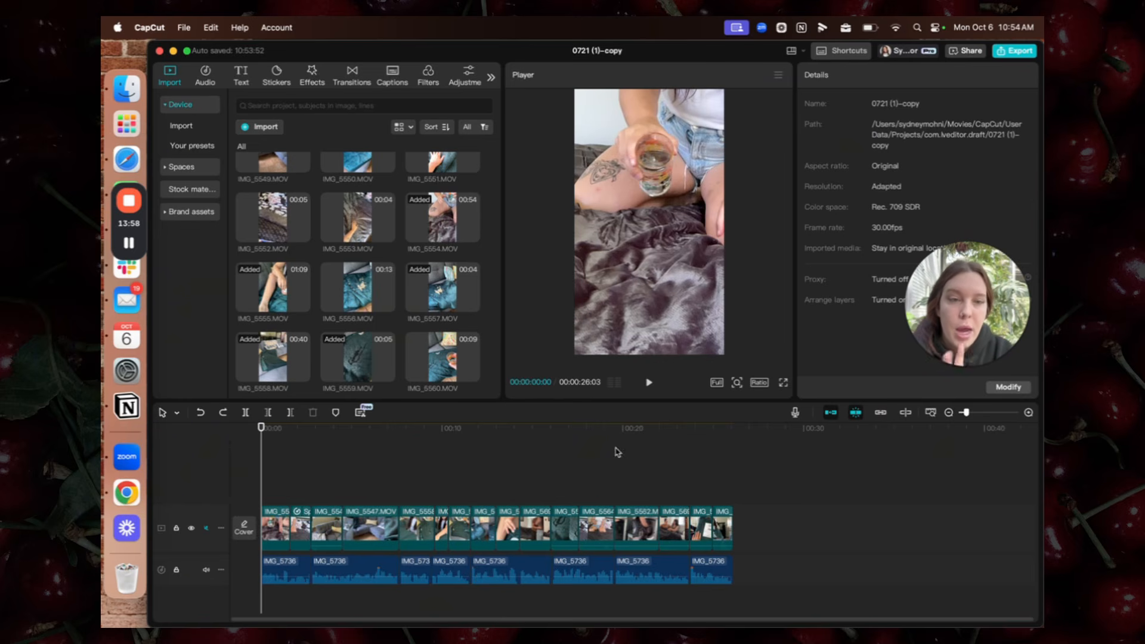
left_click(972, 413)
left_click_drag(296, 468, 247, 466)
left_click(305, 523)
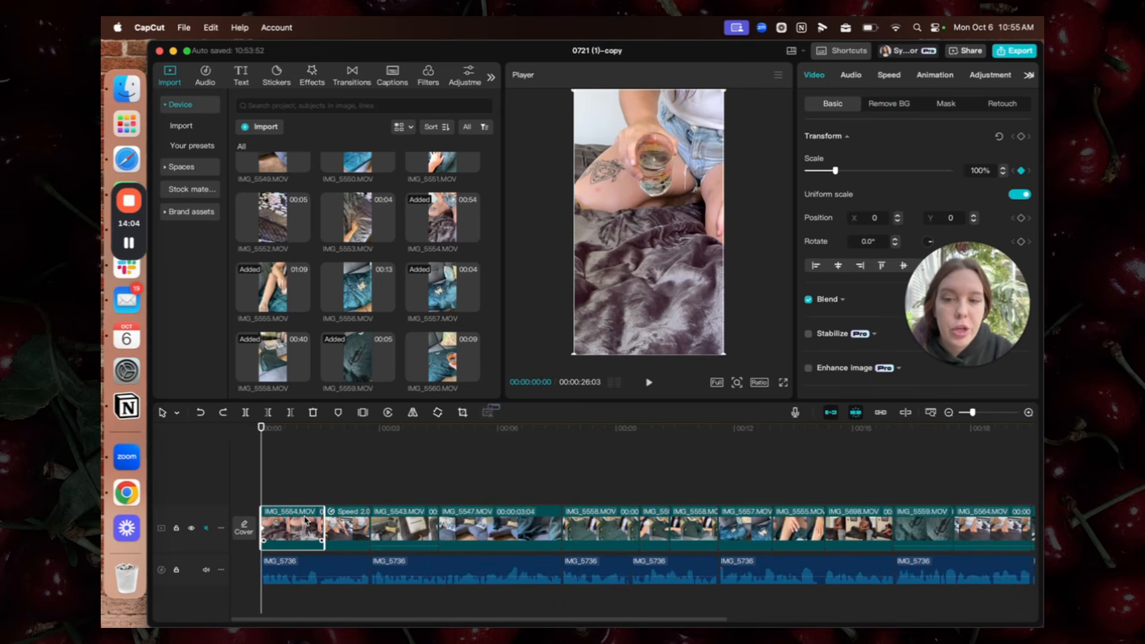
Narrow the media library area to give the player more room
left_click_drag(949, 273, 286, 183)
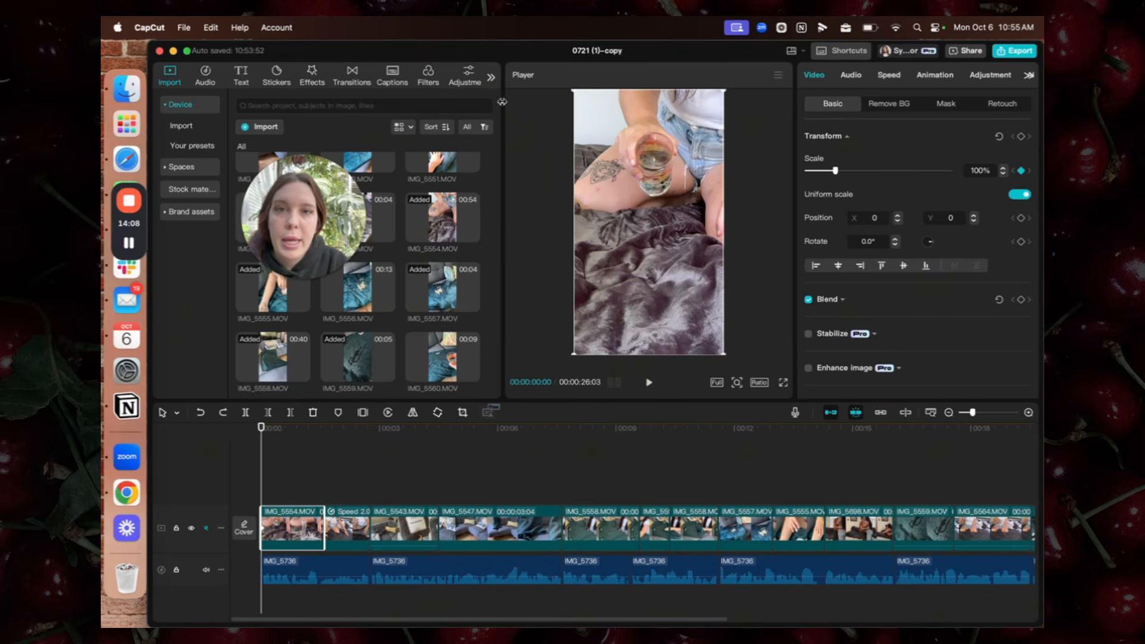
left_click_drag(502, 106, 229, 93)
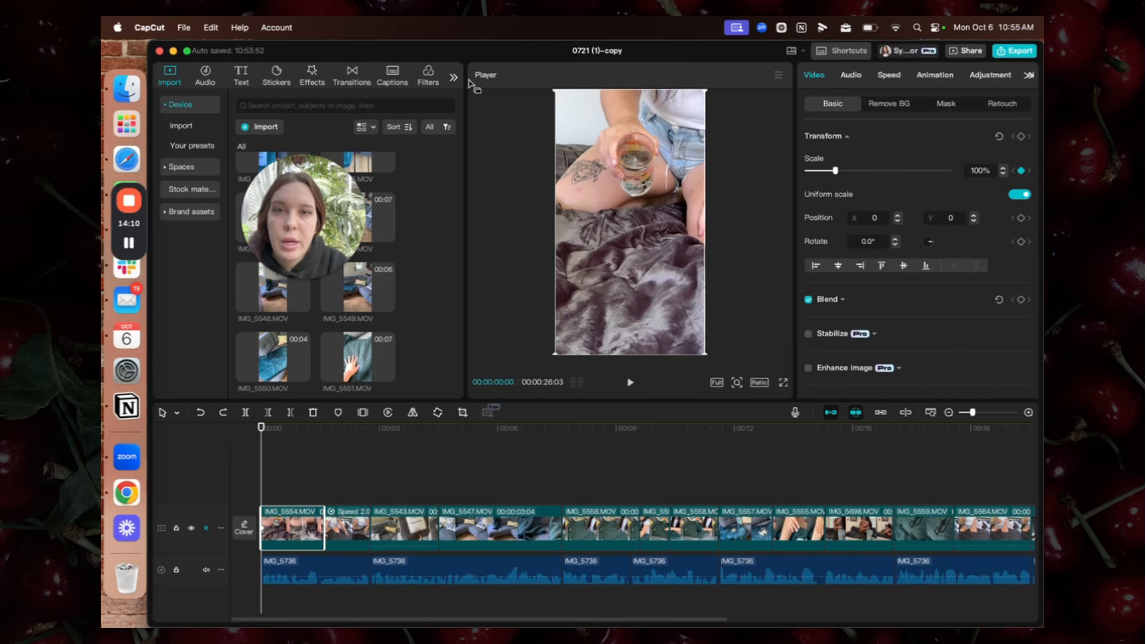
Animate a zoom-in on the first clip, IMG_5554.MOV, with a 100% scale keyframe at its start and 143% on its last frame
left_click_drag(278, 241, 299, 241)
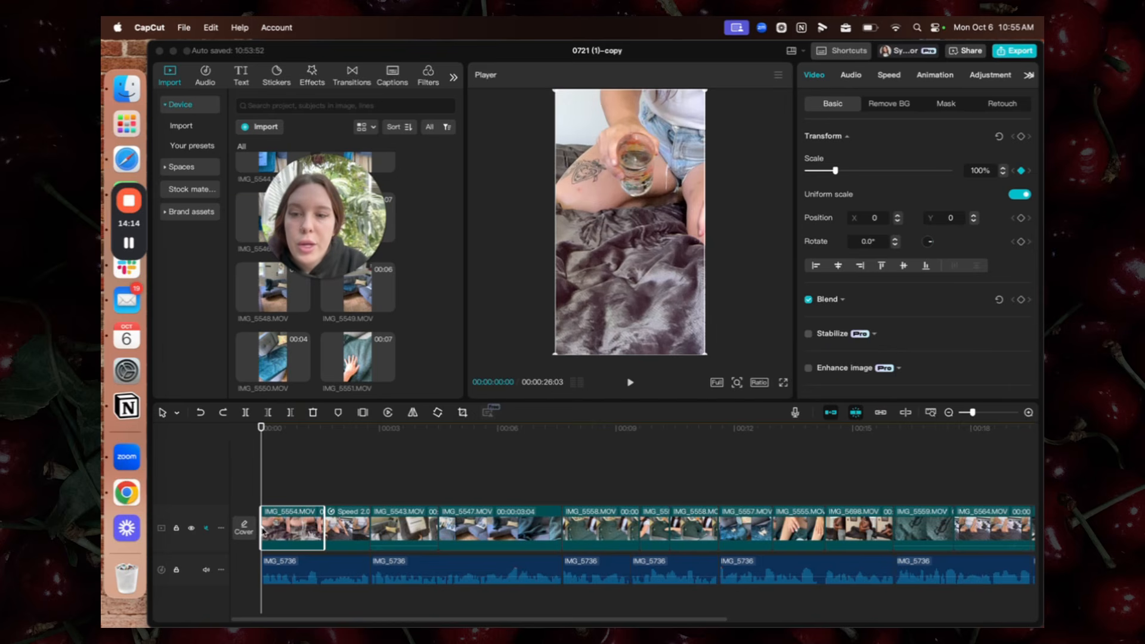
left_click(1021, 171)
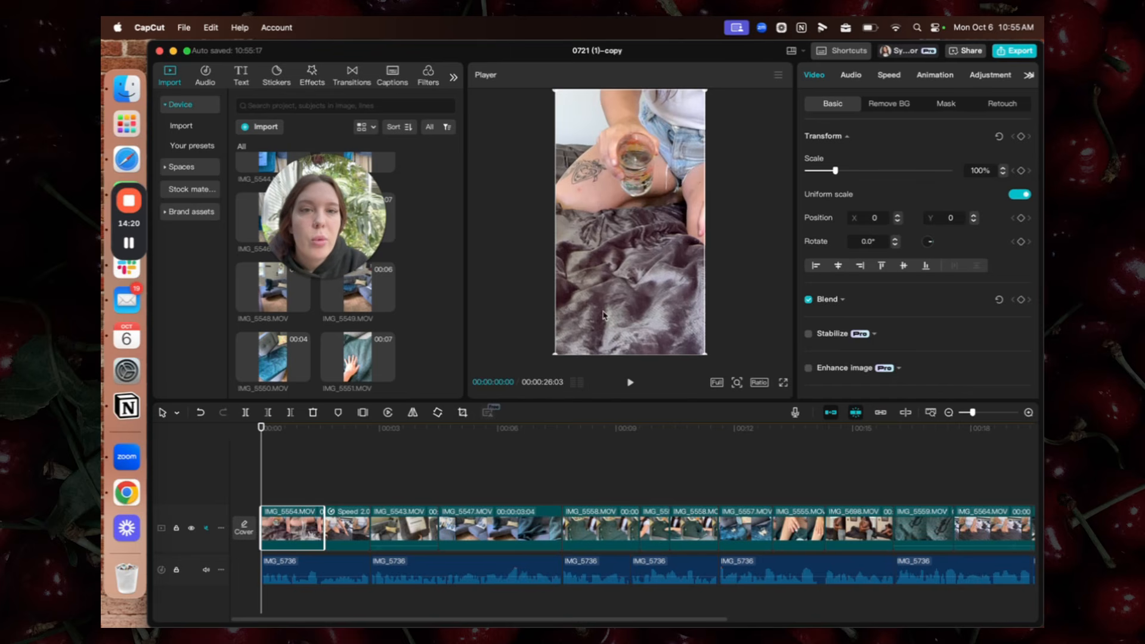
left_click(1021, 172)
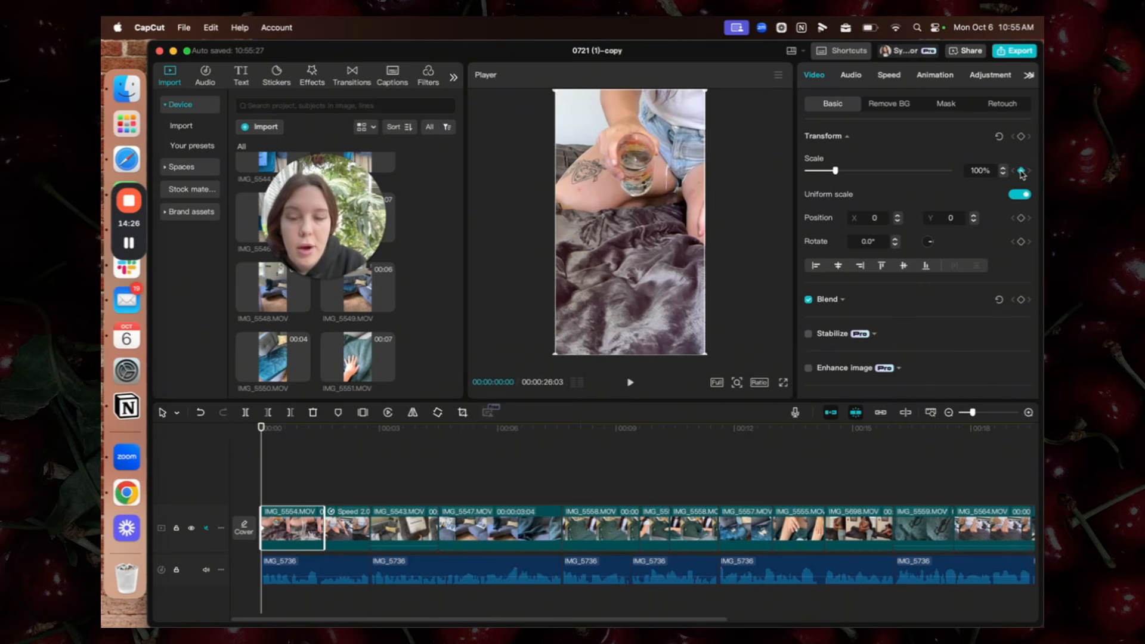
left_click_drag(260, 470, 318, 483)
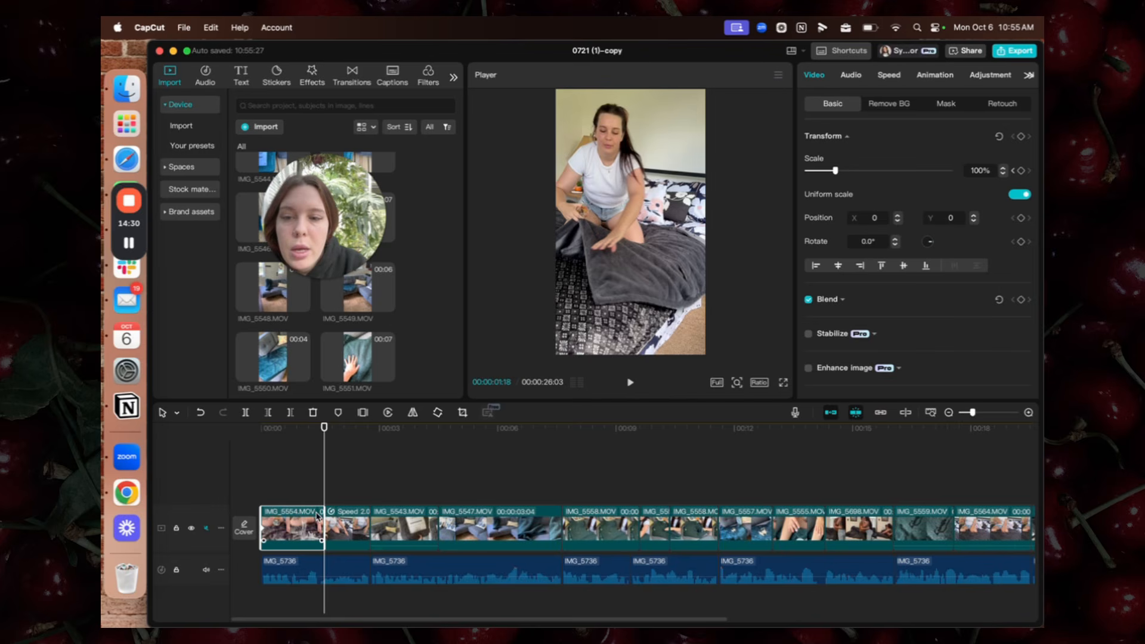
key("Left")
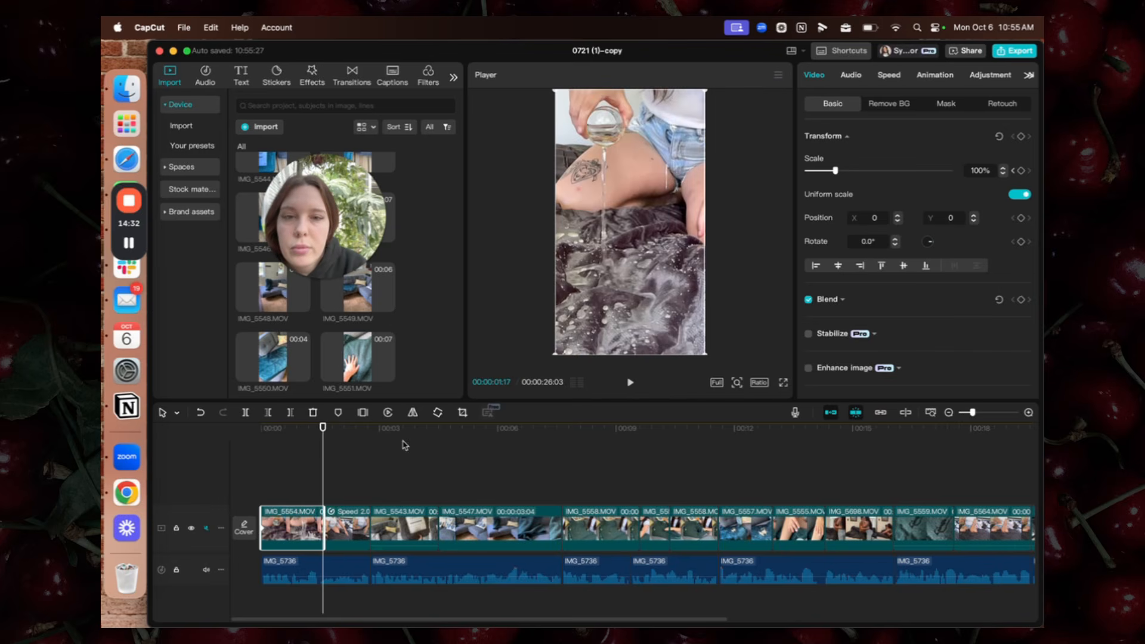
left_click_drag(705, 353, 793, 412)
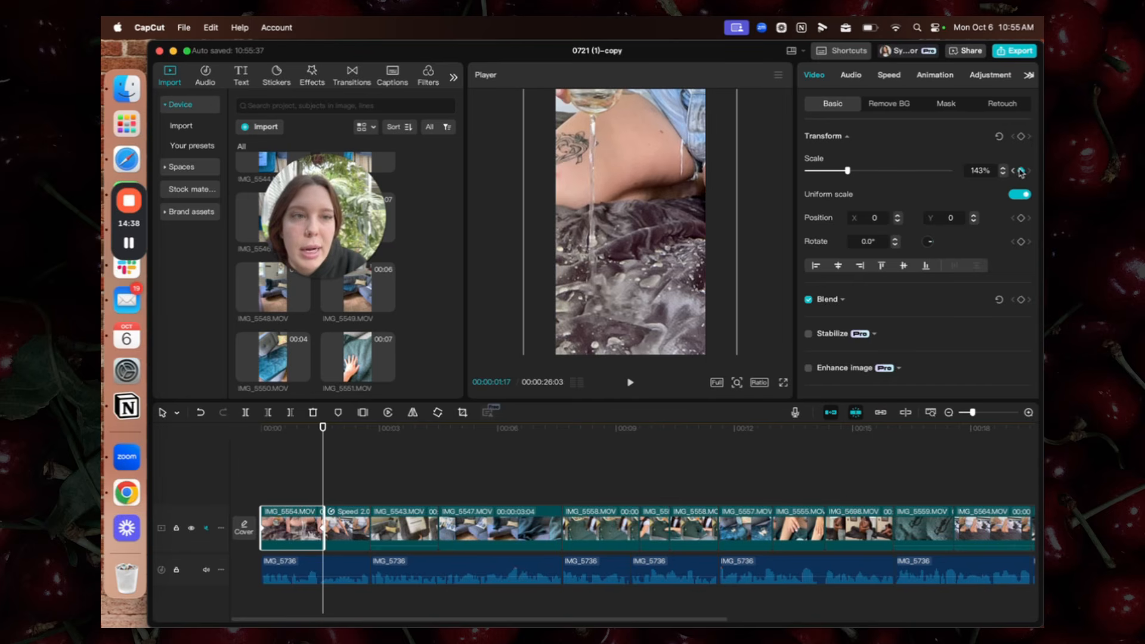
Play the opening clips to check the zoom on IMG_5554.MOV and return the playhead to the start of the timeline
left_click(262, 480)
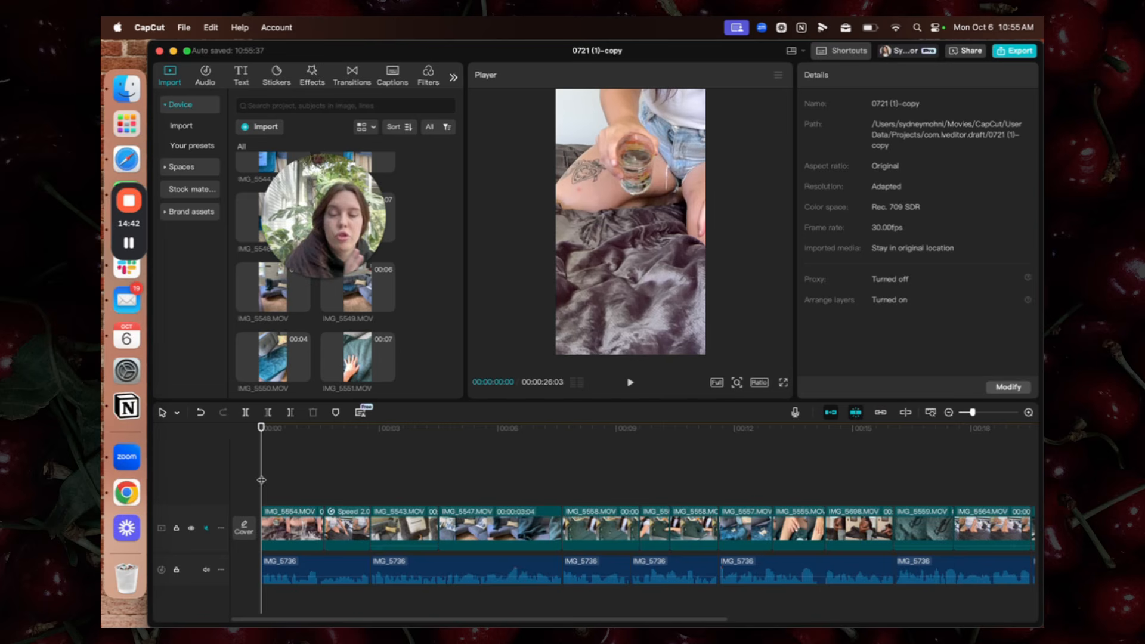
key("space")
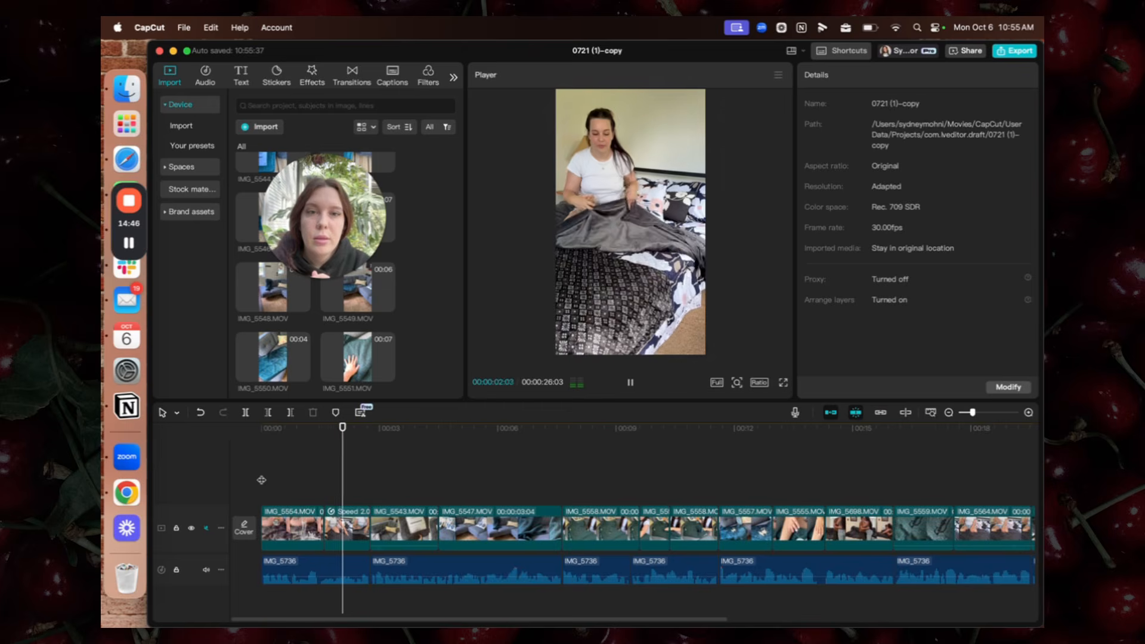
key("space")
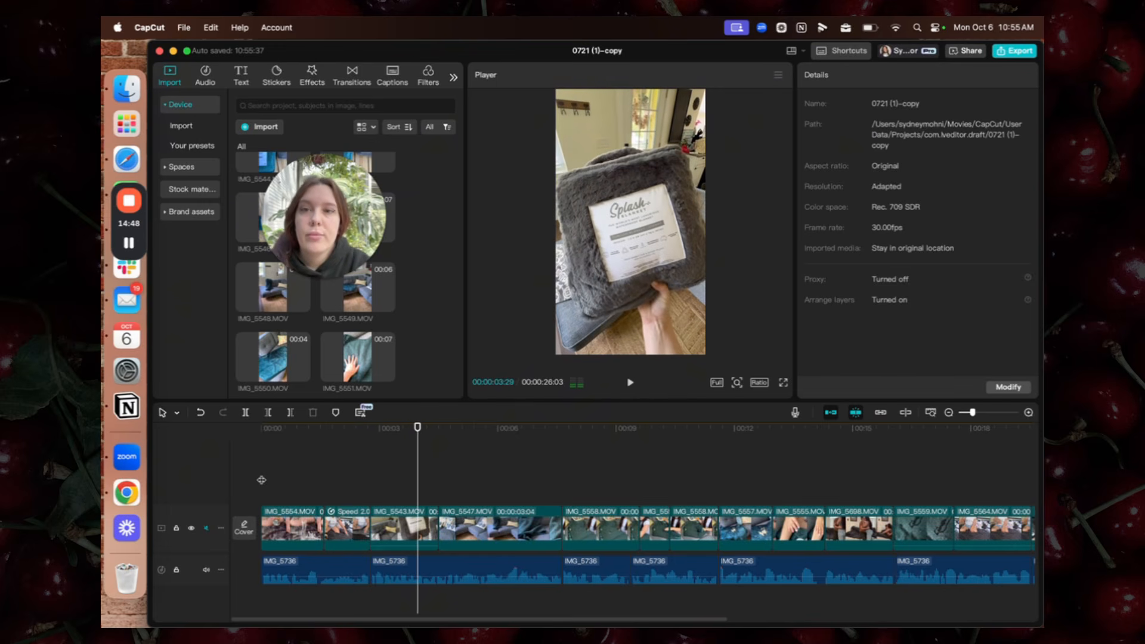
key("Home")
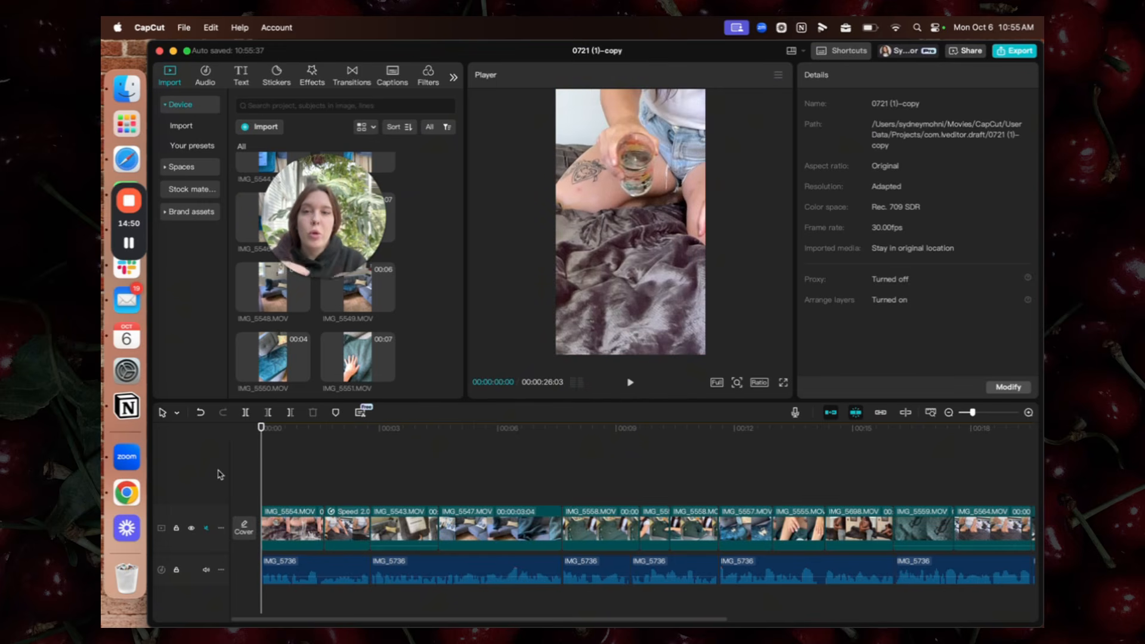
Play the edit from the beginning into the IMG_5558.MOV section and replay that section from its first clip
key("space")
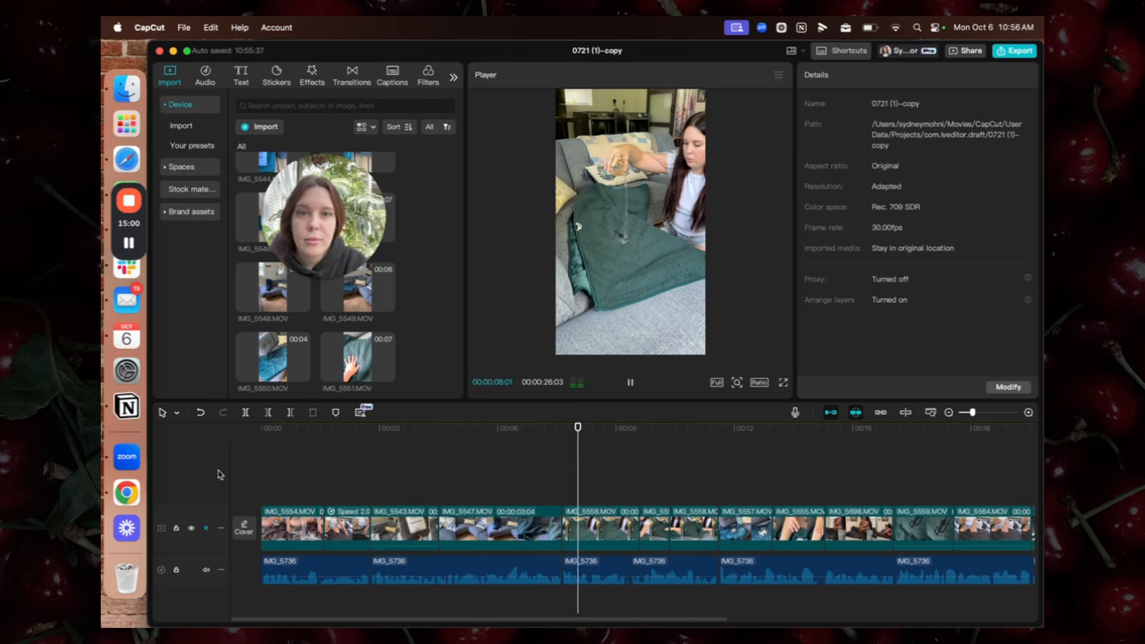
key("space")
left_click_drag(581, 464, 564, 464)
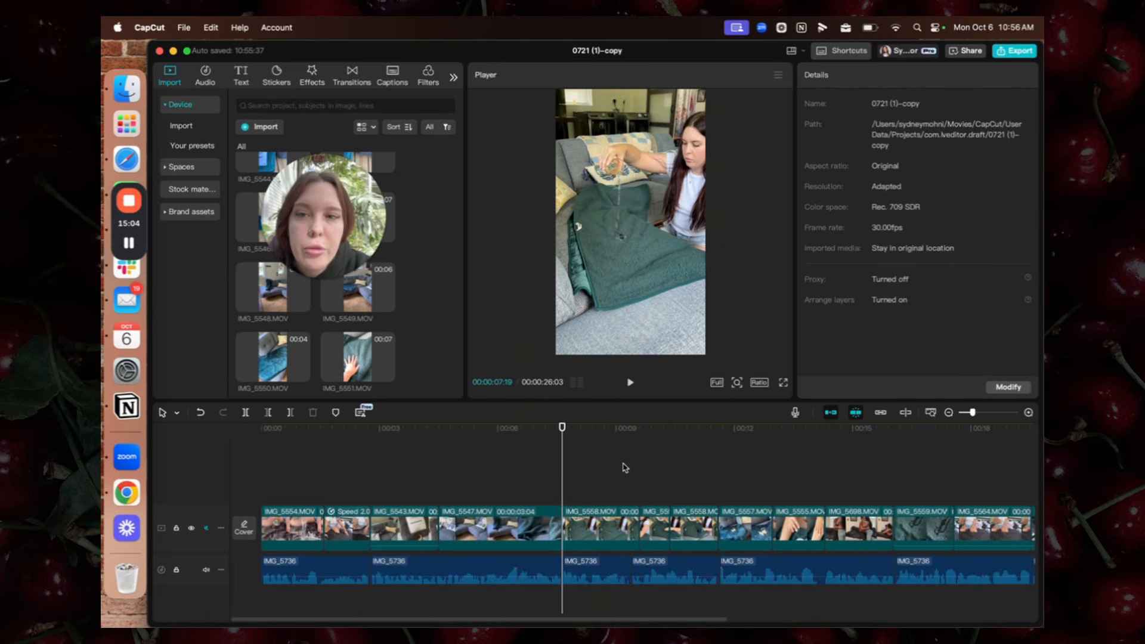
key("space")
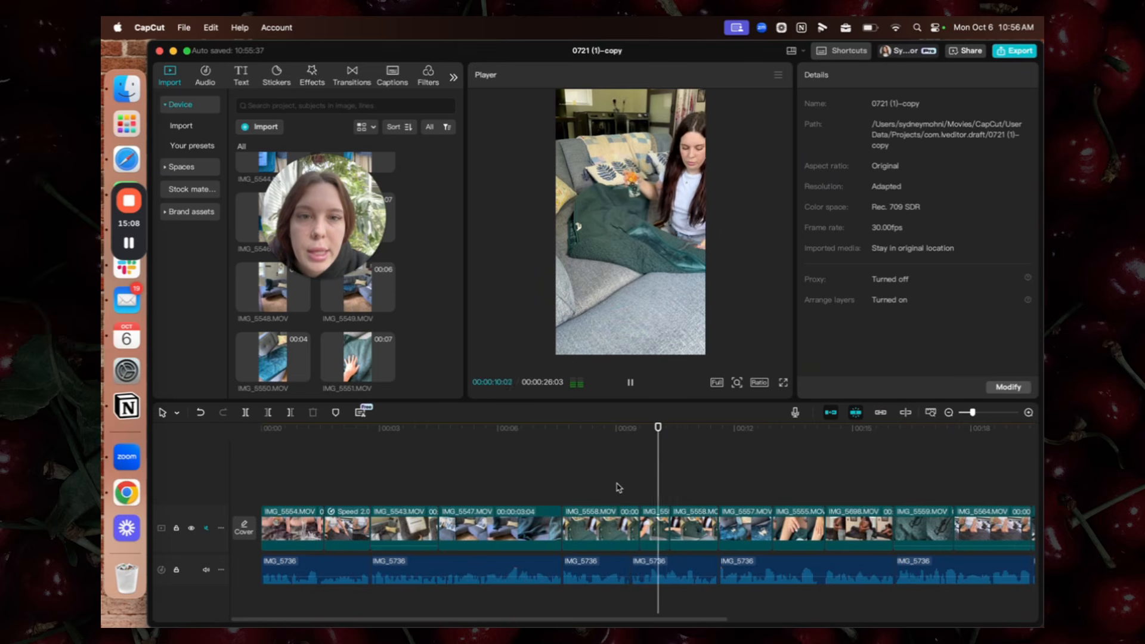
key("space")
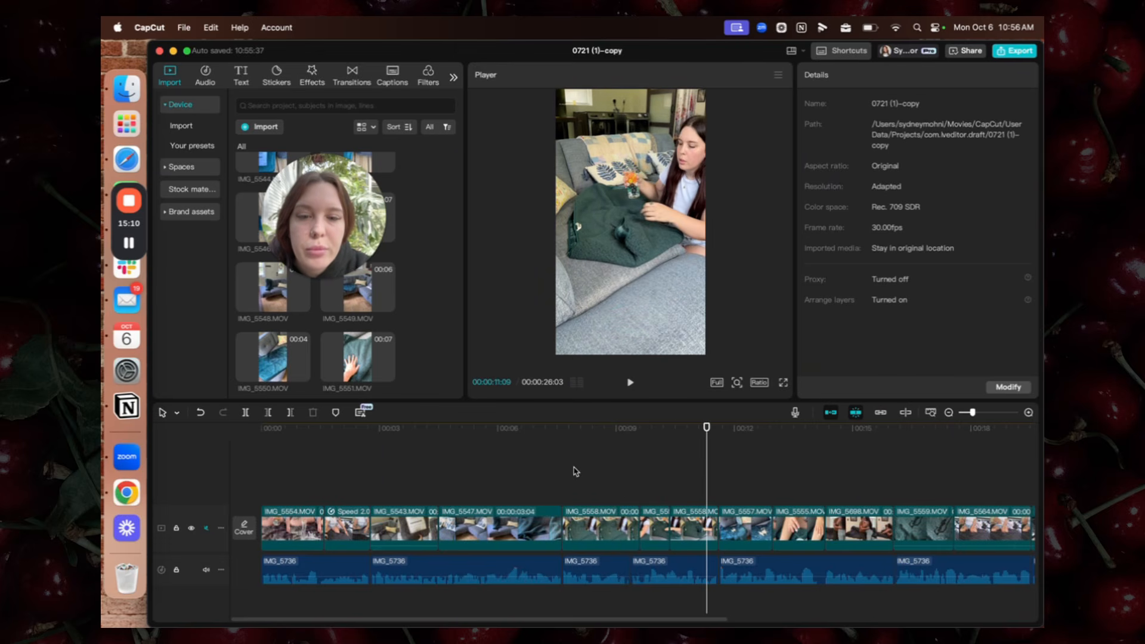
Set a 170% scale keyframe at the start of the first IMG_5558.MOV clip, after trying 150%
left_click_drag(573, 471, 560, 474)
left_click(599, 513)
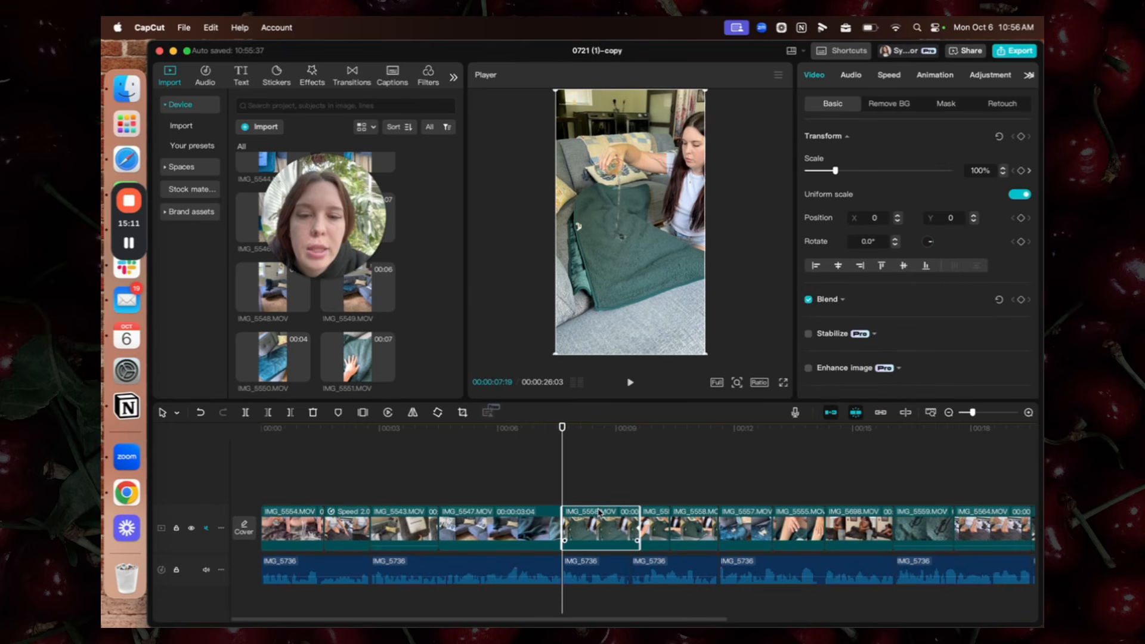
left_click(1022, 172)
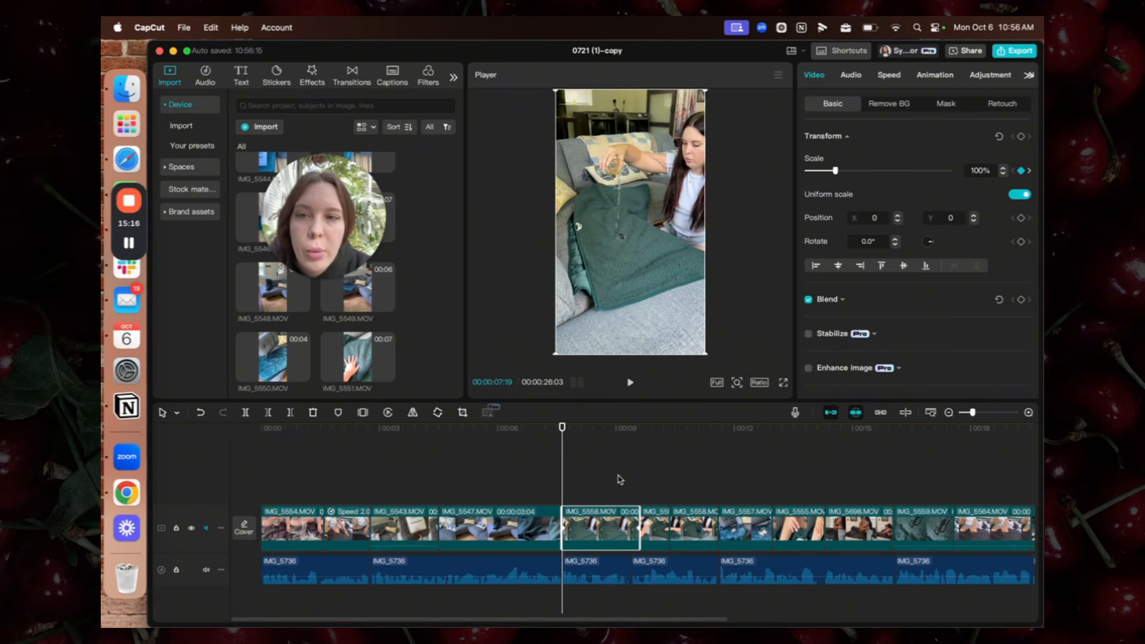
left_click(1021, 171)
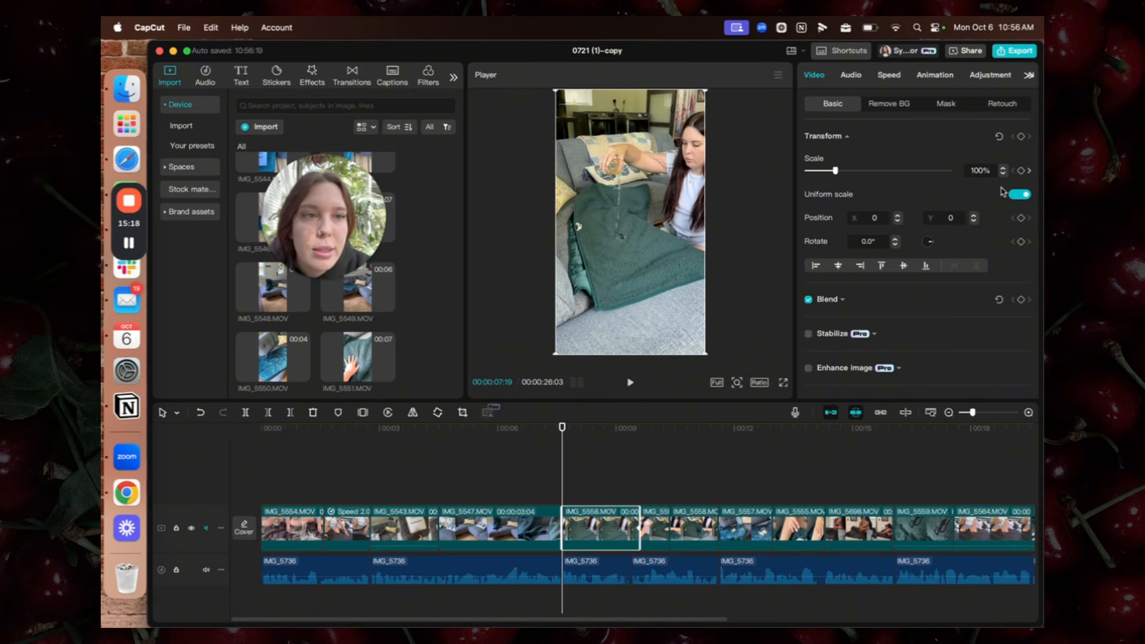
left_click(976, 169)
key("BackSpace")
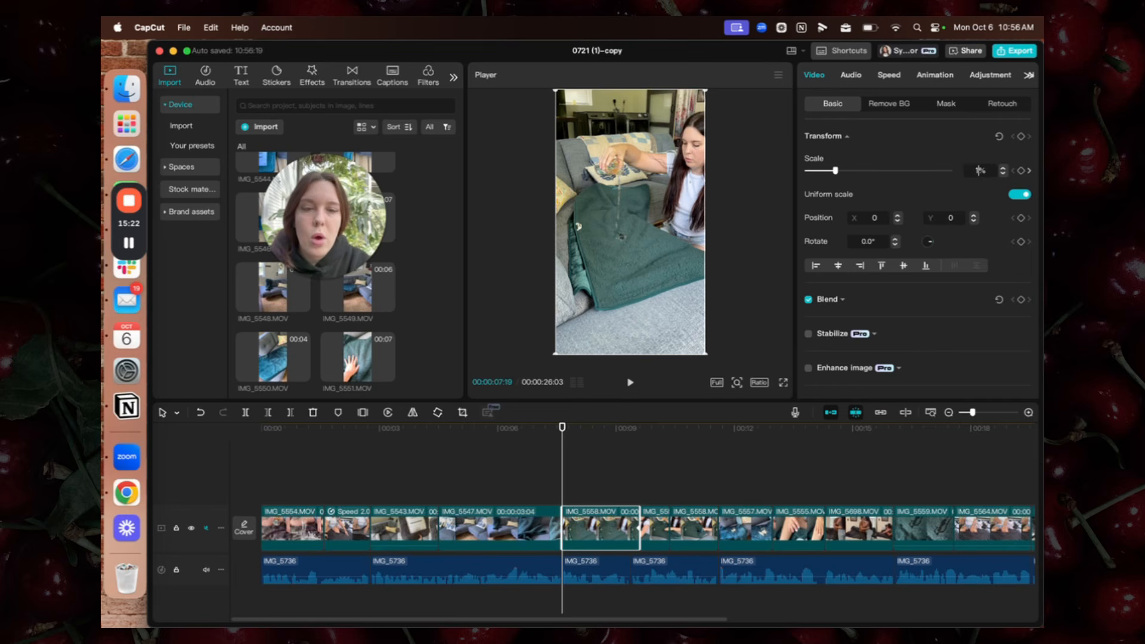
type("150")
key("Return")
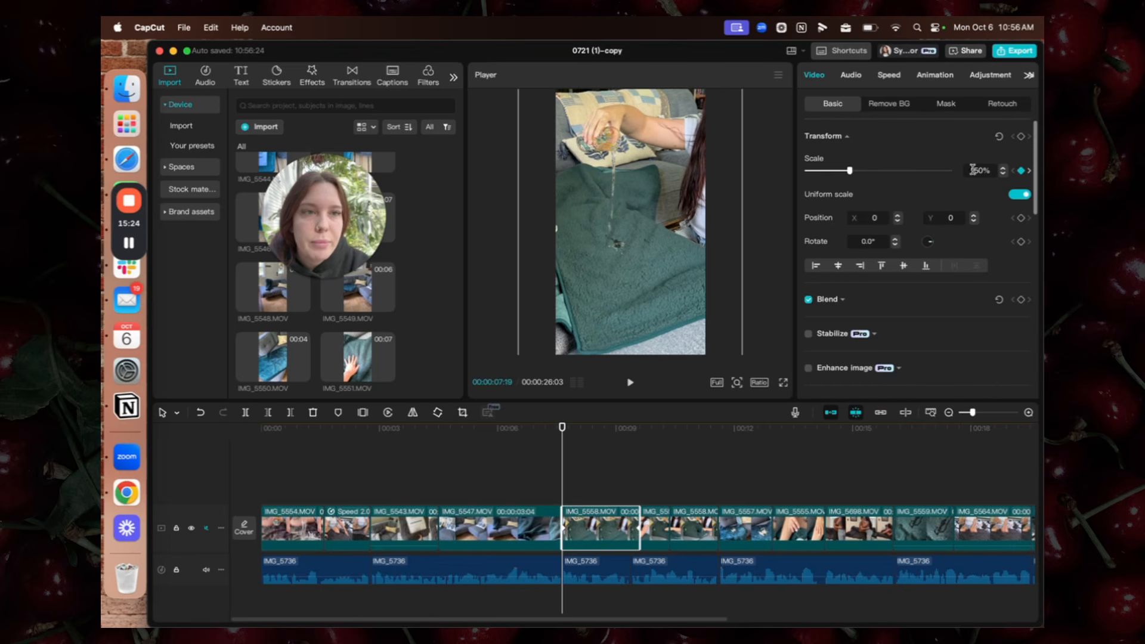
key("BackSpace")
type("70")
key("Return")
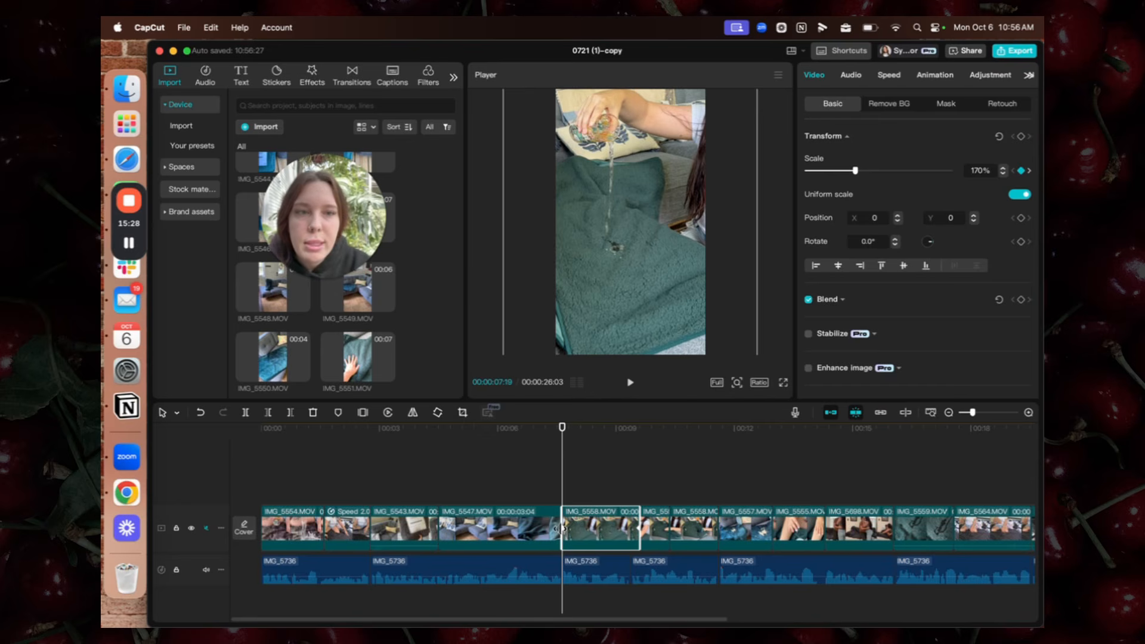
Reset the scale keyframe at the end of the first IMG_5558.MOV clip to 100%
left_click_drag(562, 477, 639, 473)
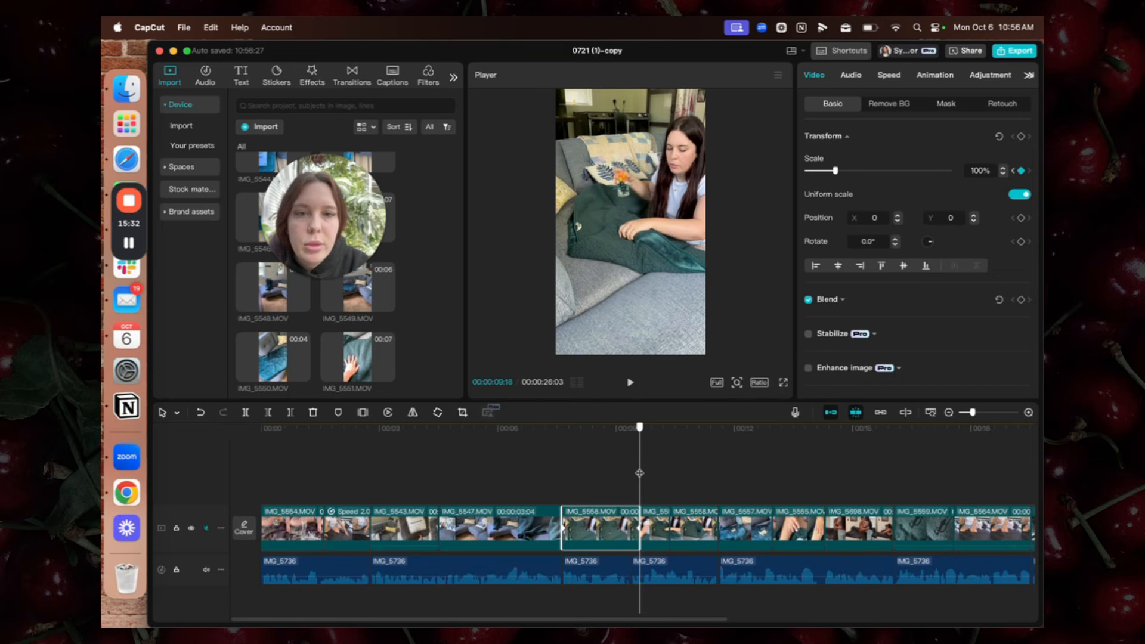
left_click(536, 478)
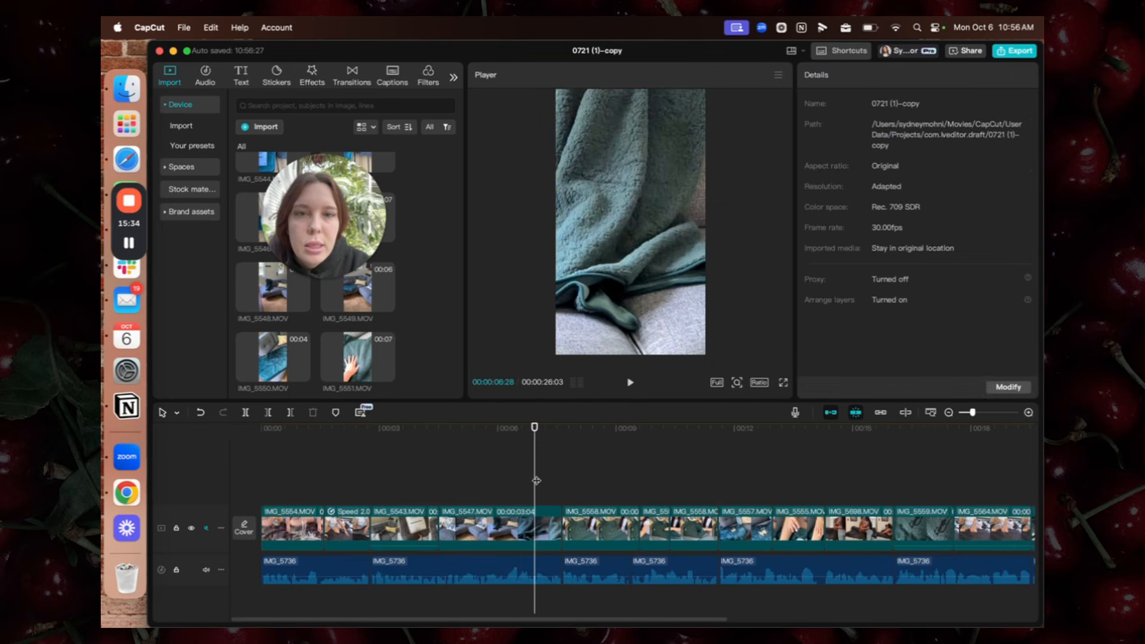
left_click_drag(555, 481, 639, 489)
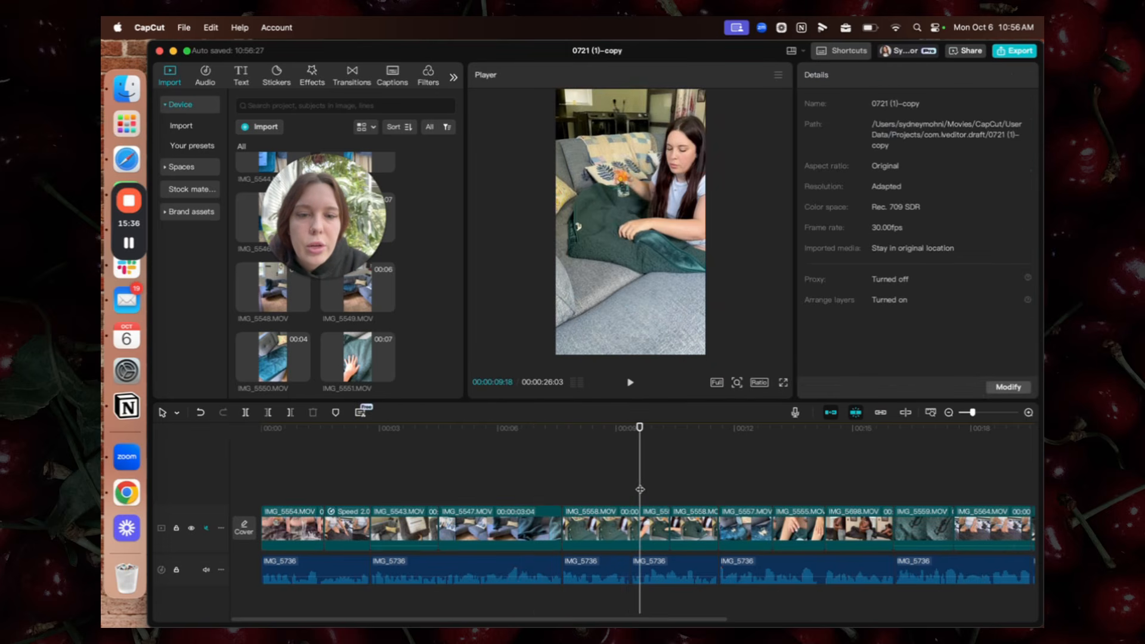
left_click(635, 523)
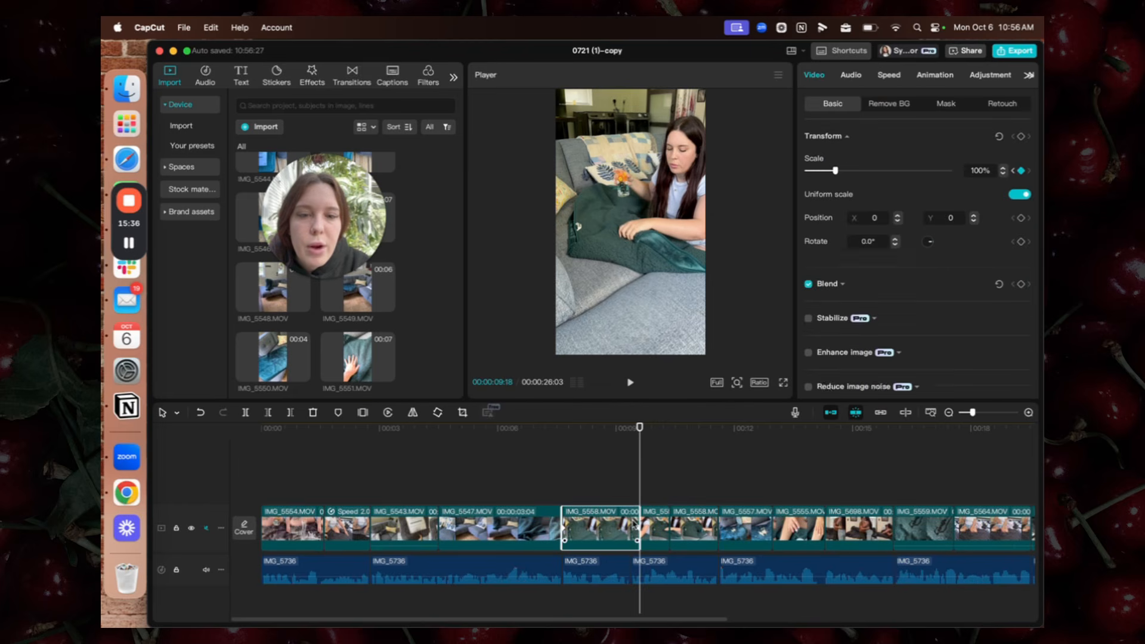
left_click(1021, 171)
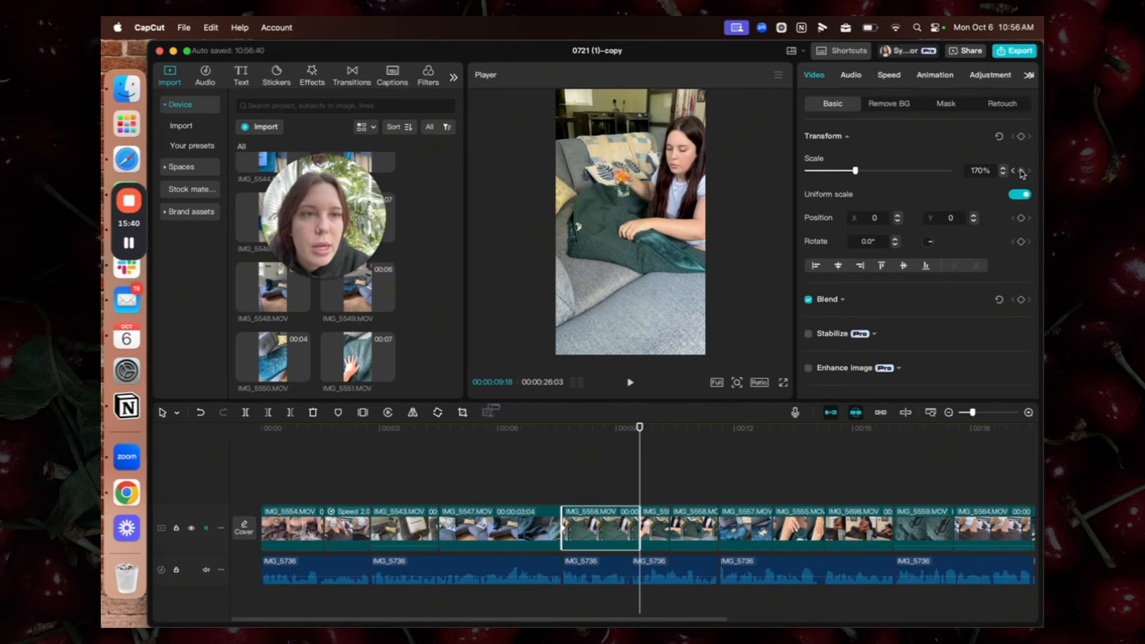
left_click(976, 171)
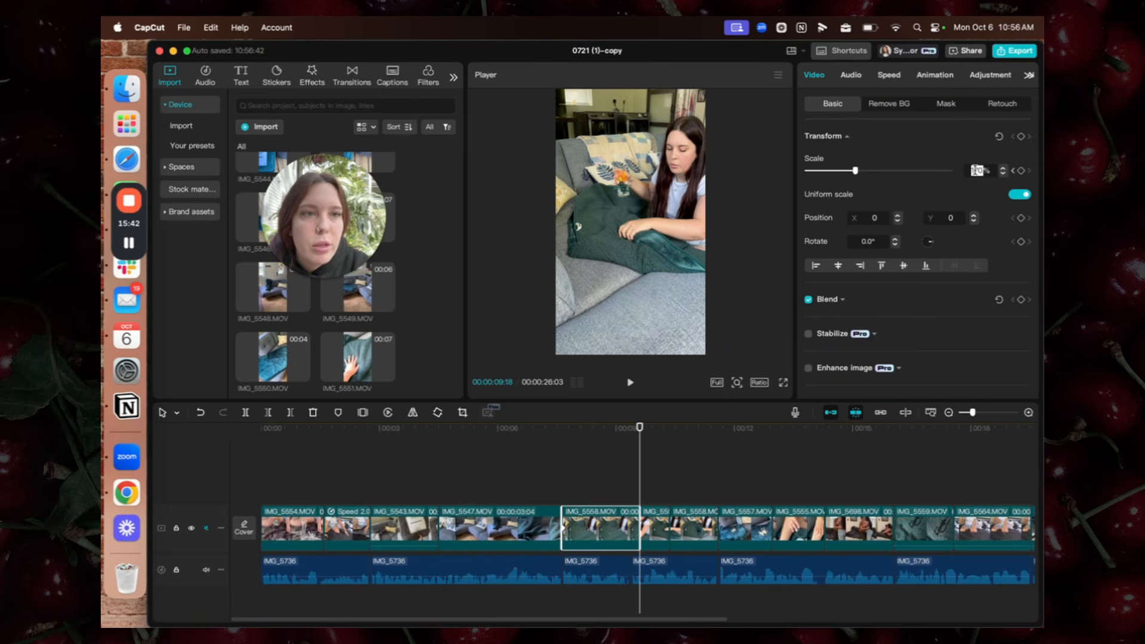
type("100")
key("Return")
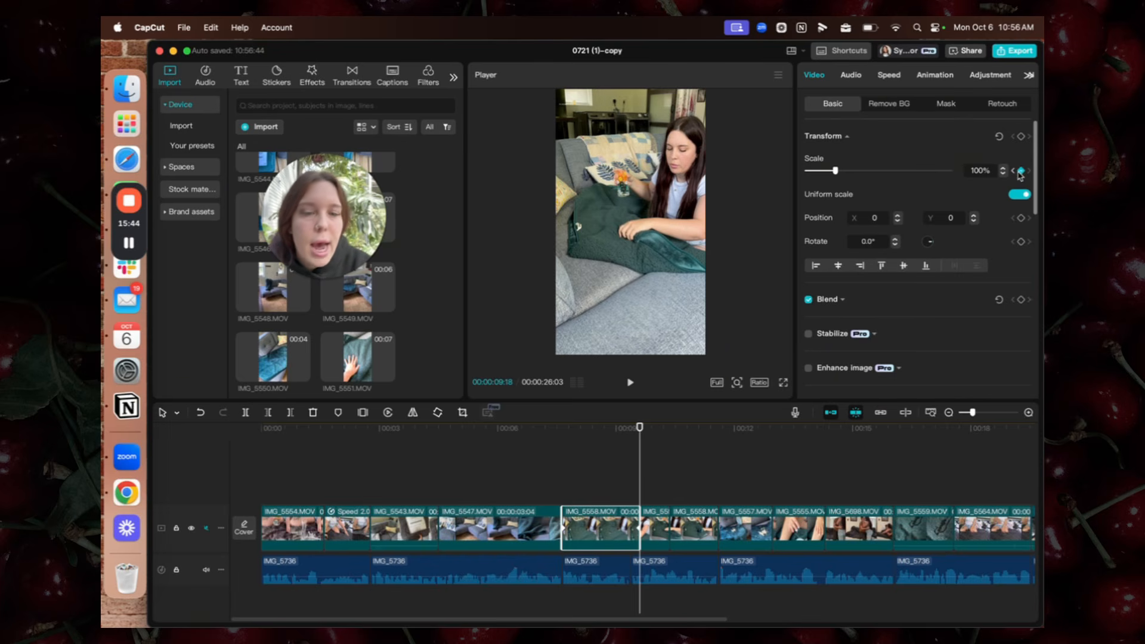
Play the IMG_5558.MOV section to check the zoom-out, replaying the cuts between its pieces
left_click(555, 477)
key("space")
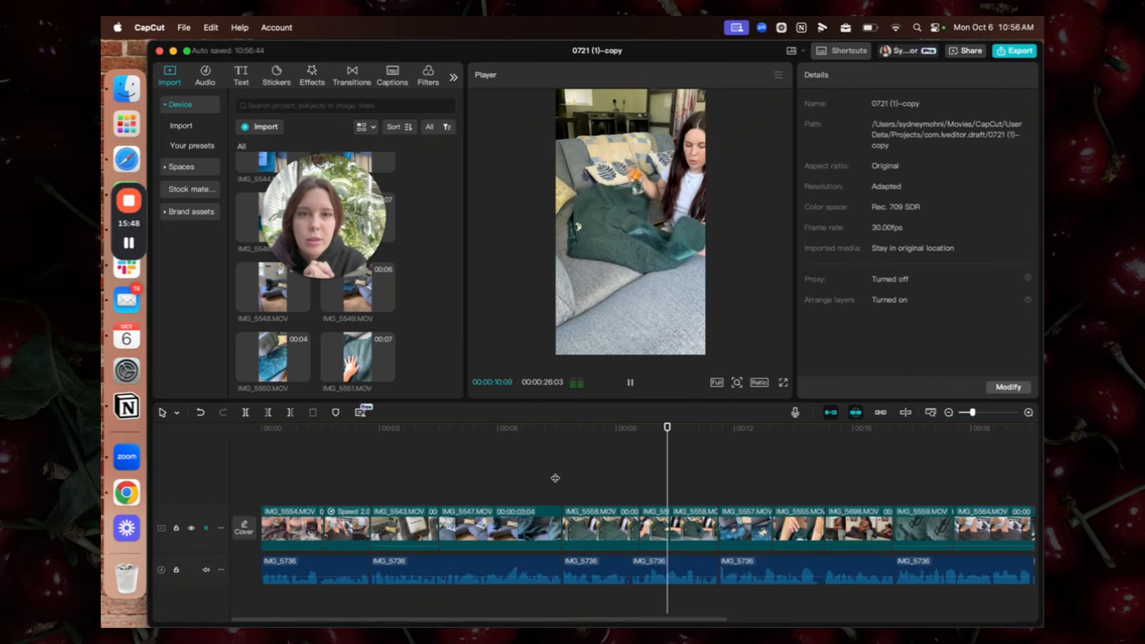
key("space")
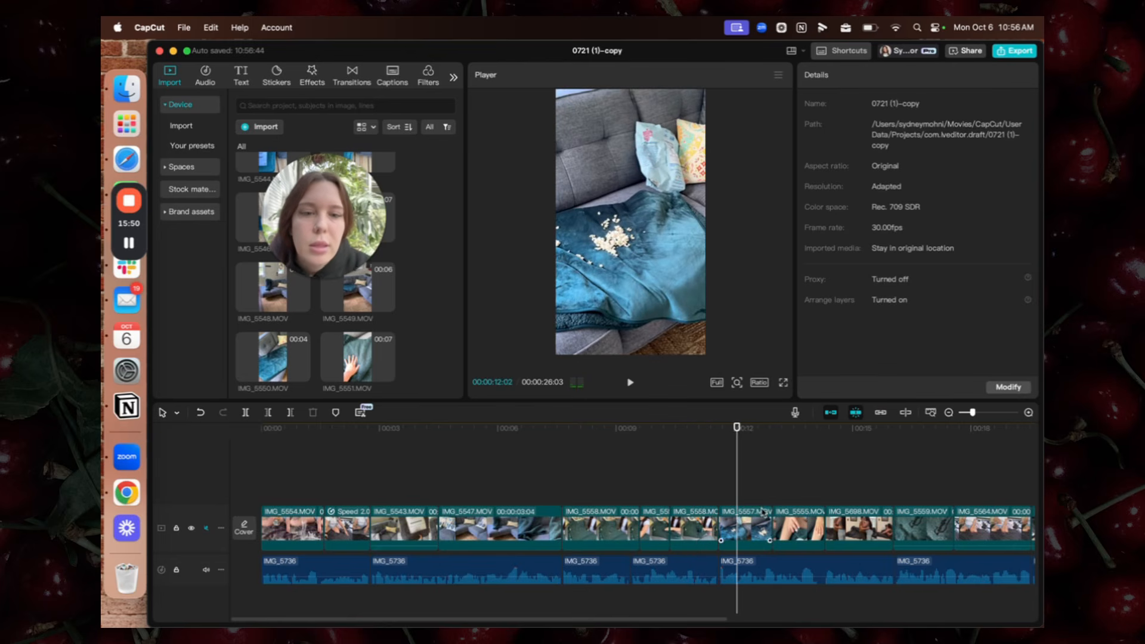
left_click(649, 495)
key("space")
left_click(631, 486)
key("space")
key("space")
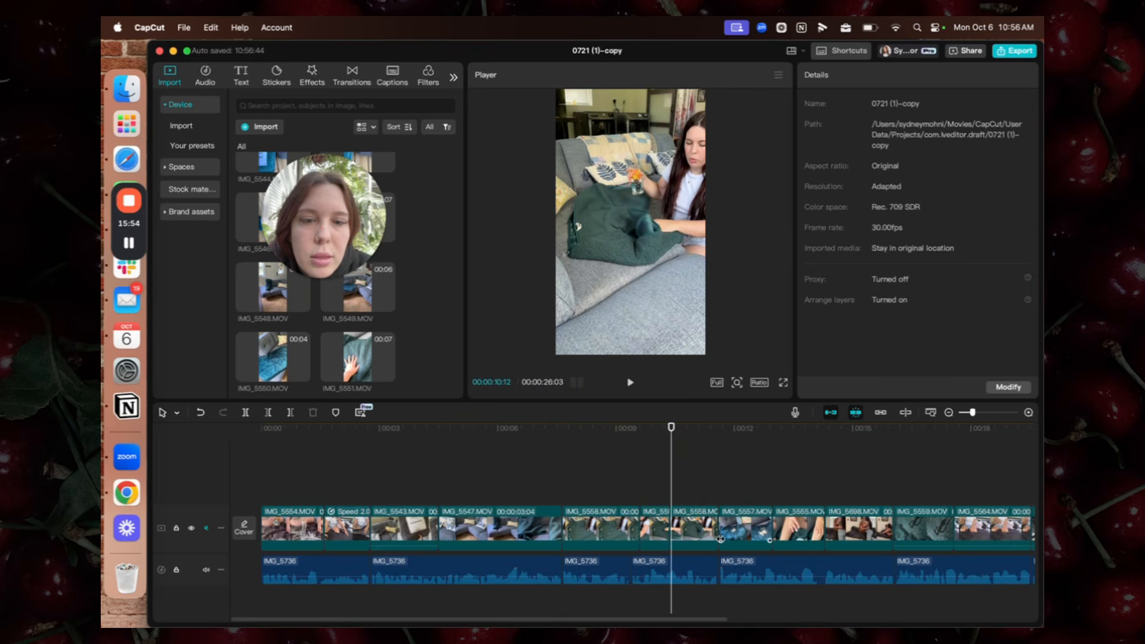
Replay and scrub the cuts around the short middle IMG_5558.MOV piece, ending with the playhead at its start
left_click(689, 533)
left_click(667, 496)
left_click(618, 485)
key("space")
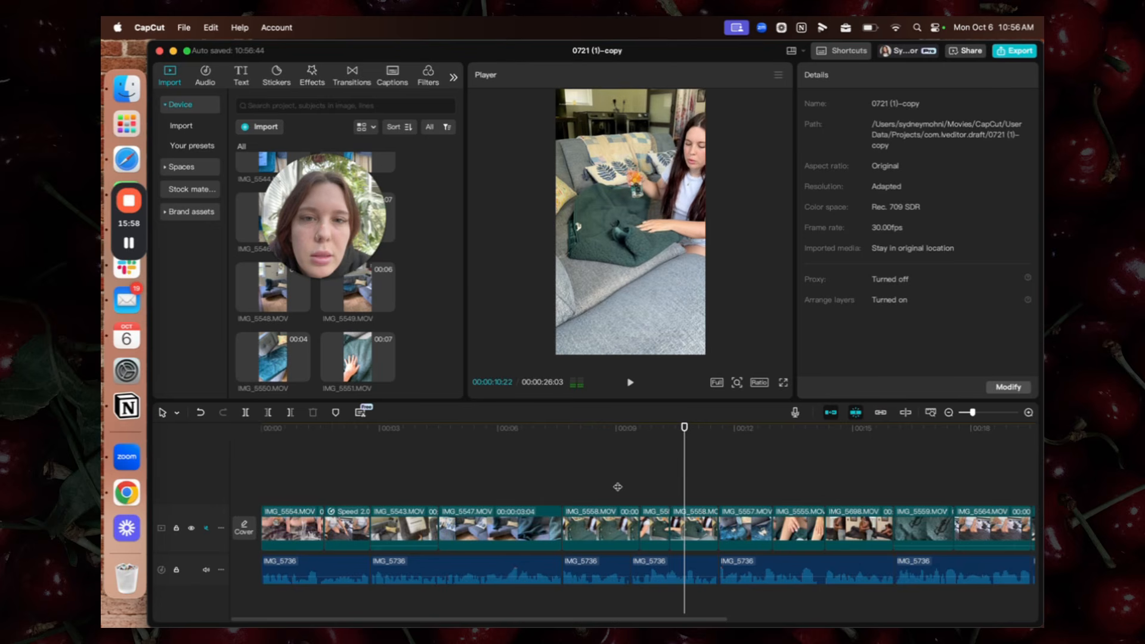
left_click(669, 499)
left_click(629, 499)
left_click(641, 499)
mouse_move(642, 500)
left_mouse_down()
mouse_move(655, 498)
mouse_move(606, 493)
mouse_move(642, 492)
left_mouse_up()
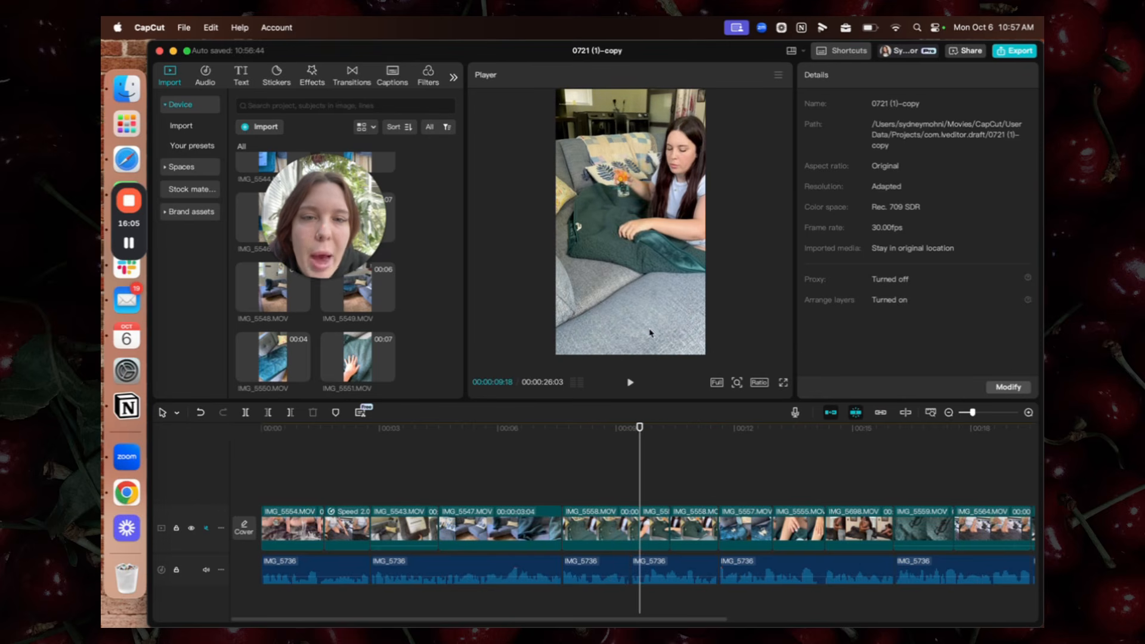
Enlarge the last IMG_5558.MOV piece, just before IMG_5557.MOV, to 136% scale and move the playhead back to an earlier piece
left_click(670, 495)
left_click(693, 534)
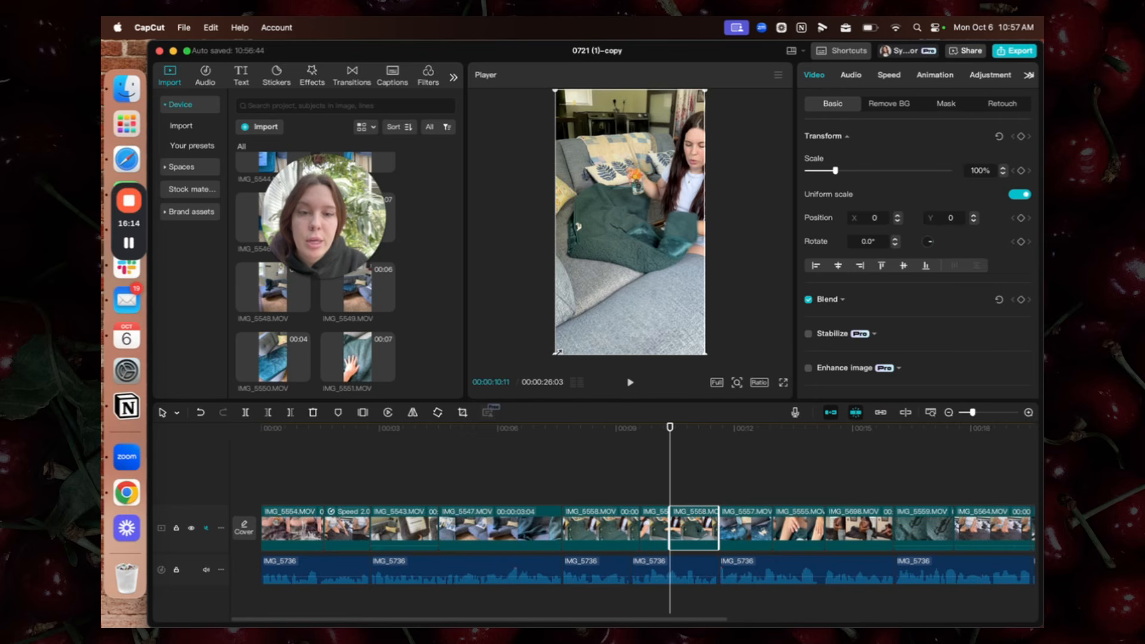
left_click_drag(557, 352, 505, 415)
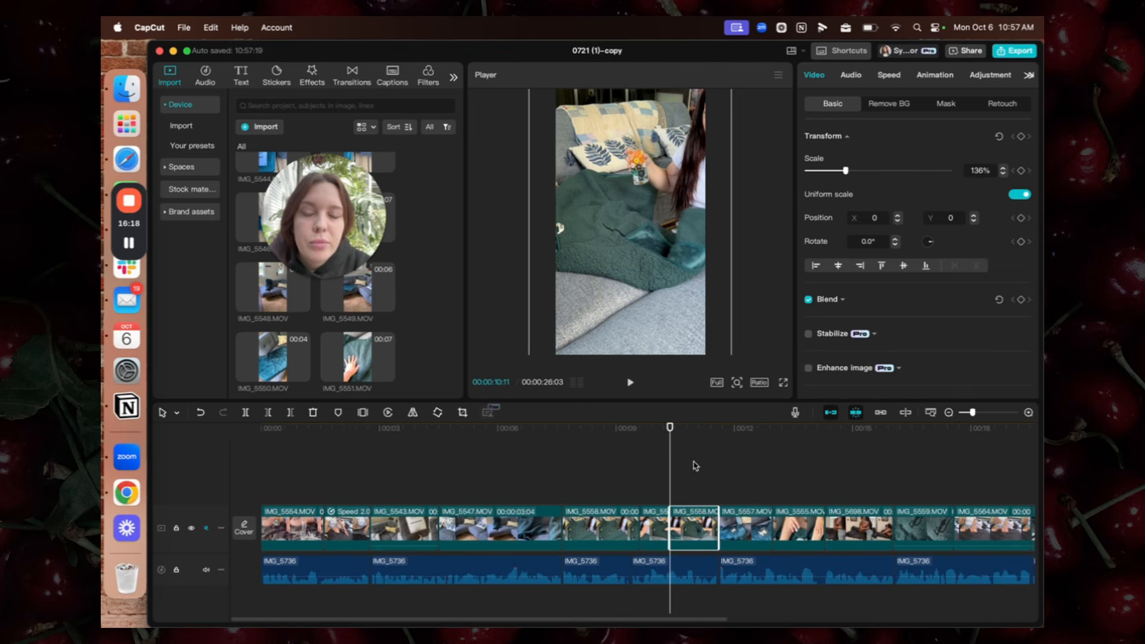
left_click(620, 477)
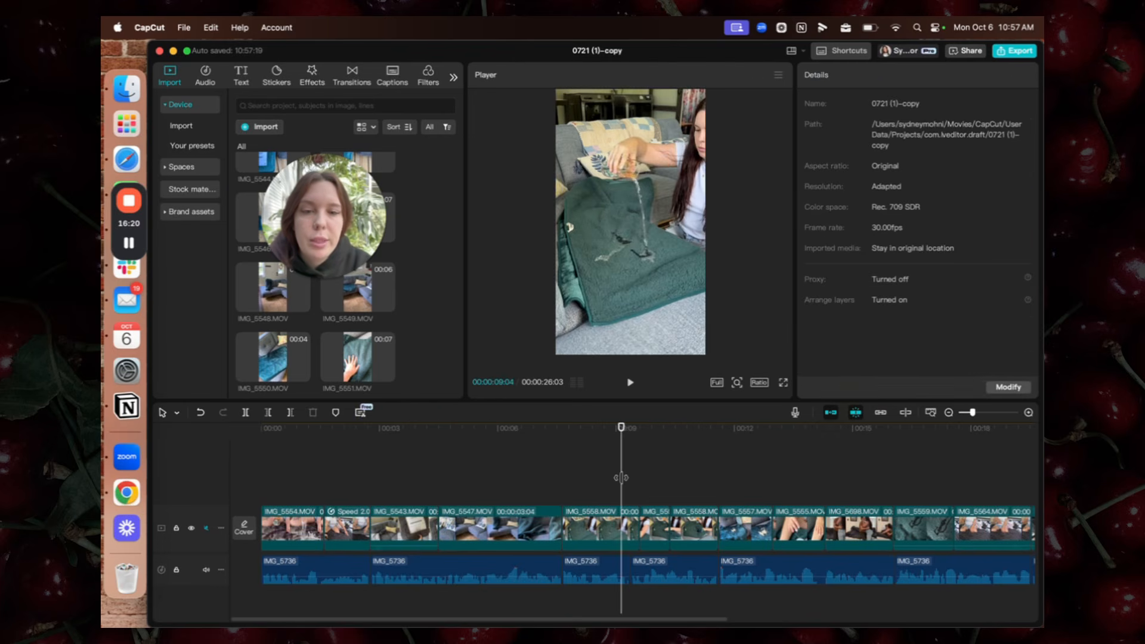
Replay the section before and across the IMG_5558.MOV pieces to check the enlarged last piece and its cuts
left_click(560, 480)
left_click(534, 482)
key("space")
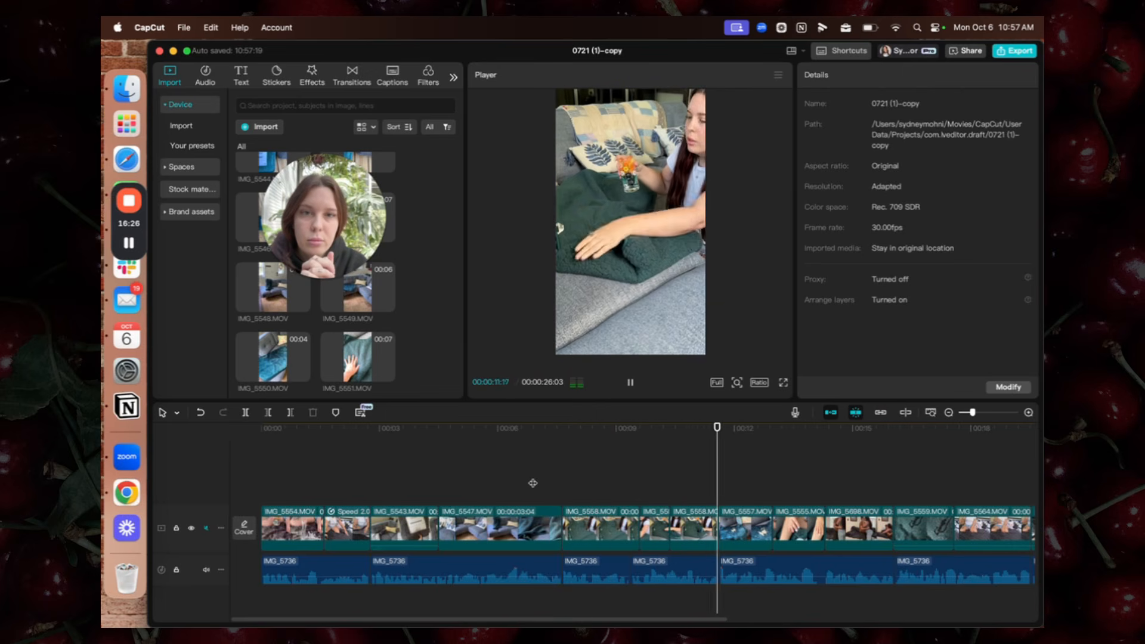
left_click(650, 495)
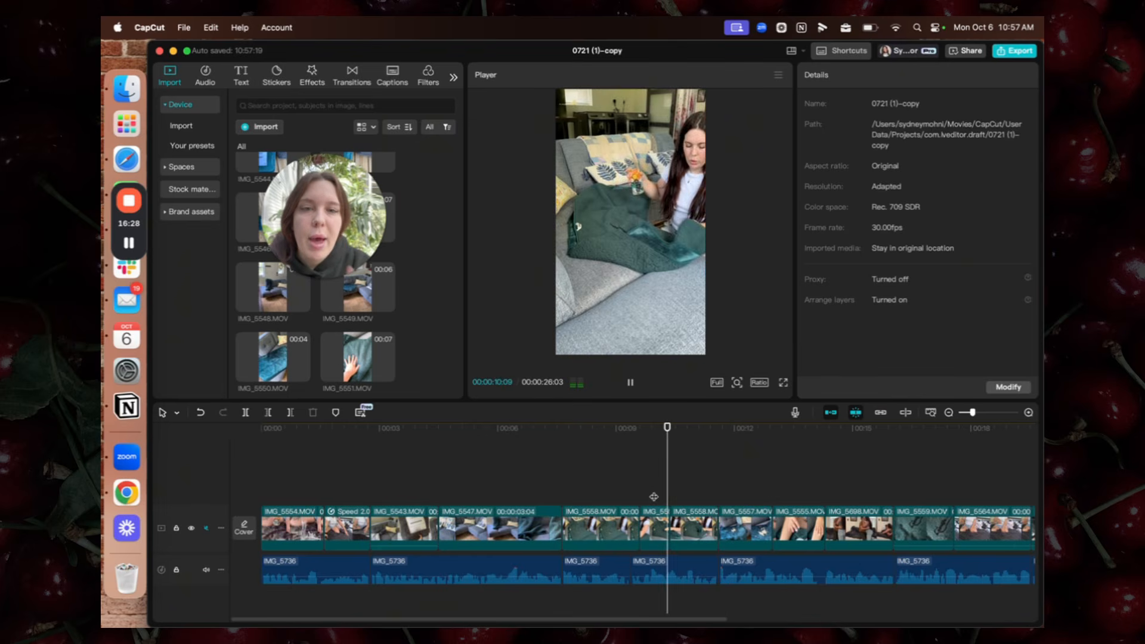
key("space")
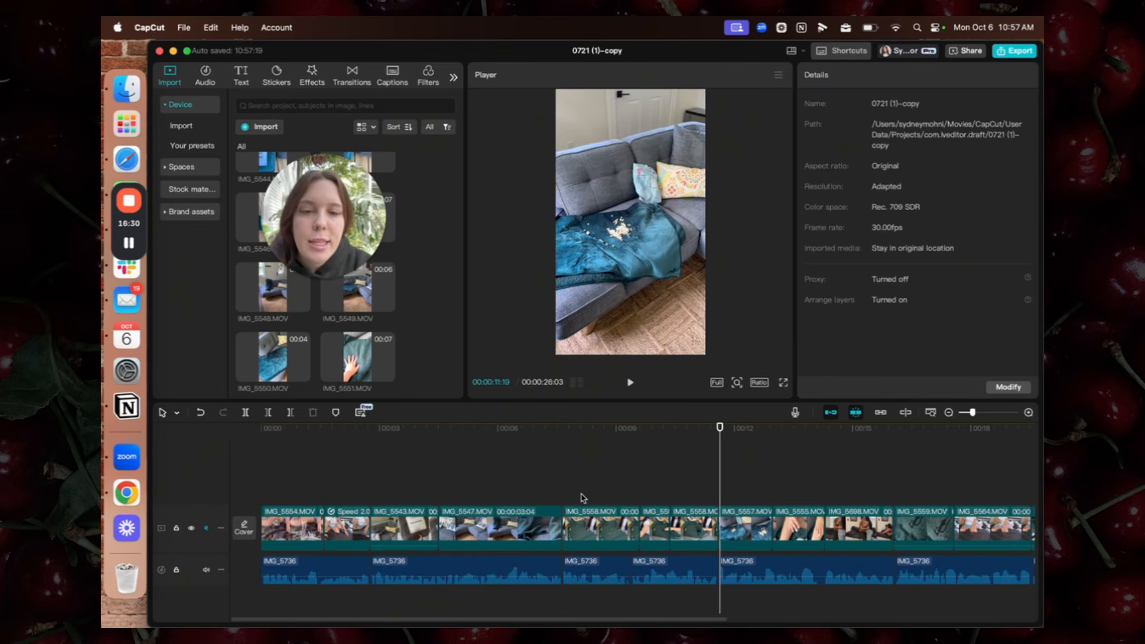
left_click(583, 498)
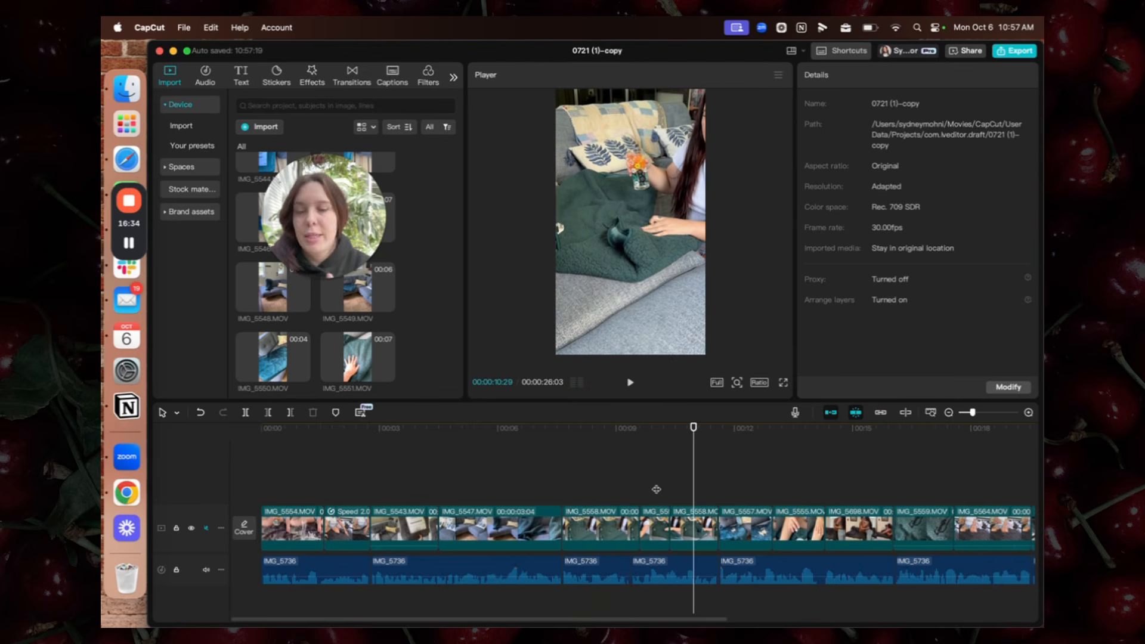
Play on from the last IMG_5558.MOV piece through IMG_5557.MOV into IMG_5564.MOV to find the next clip needing movement
key("space")
key("space")
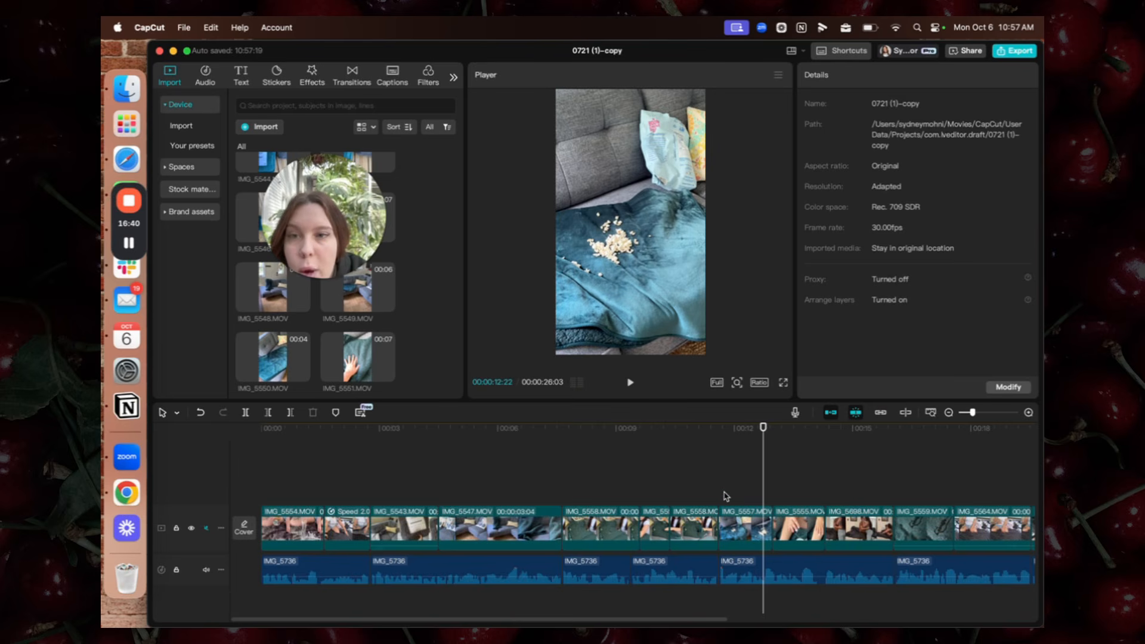
key("space")
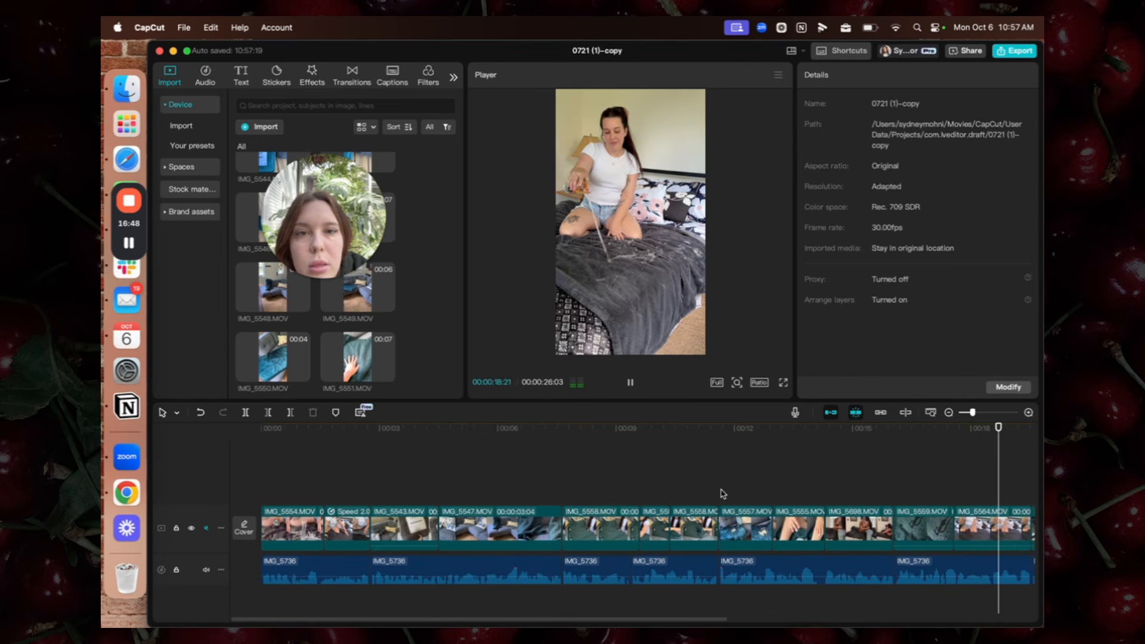
key("space")
Animate a zoom-in on IMG_5564.MOV with scale keyframes of 100% at its start and 150% at its last frame
left_click(954, 484)
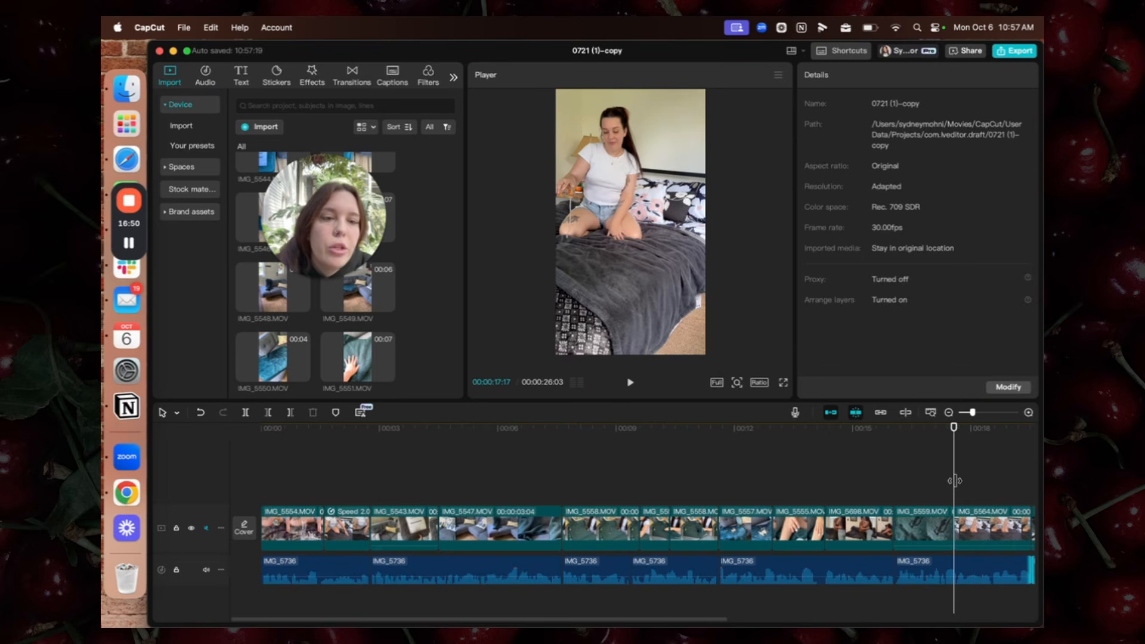
left_click(978, 544)
left_click(1020, 171)
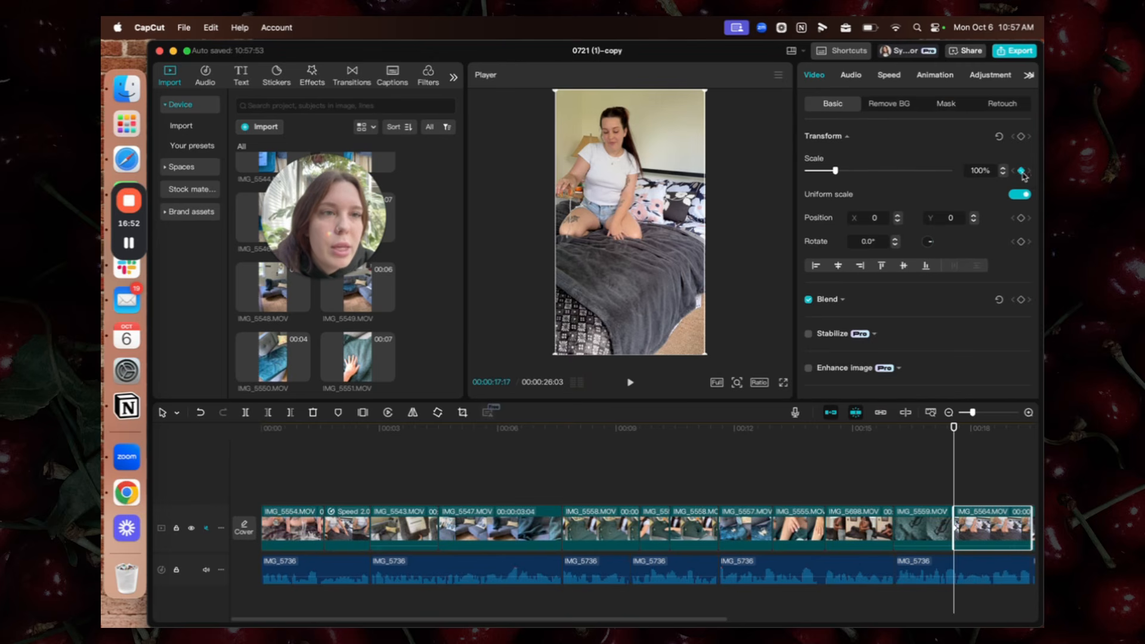
scroll(952, 486, "right", 2)
left_click_drag(988, 497, 1010, 496)
left_click(989, 515)
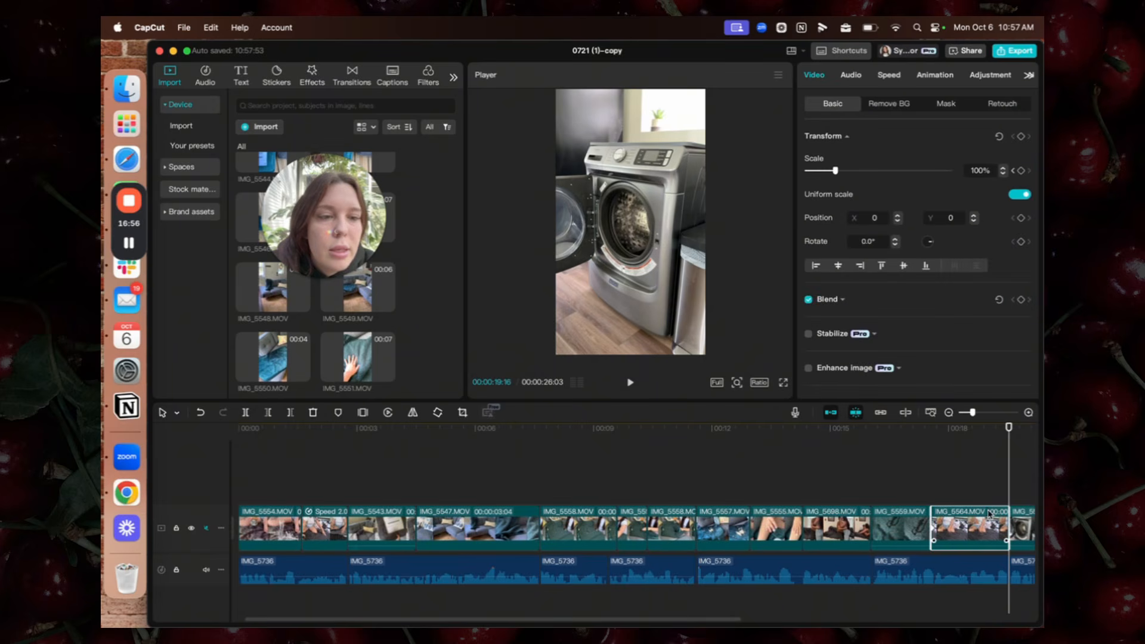
key("Left")
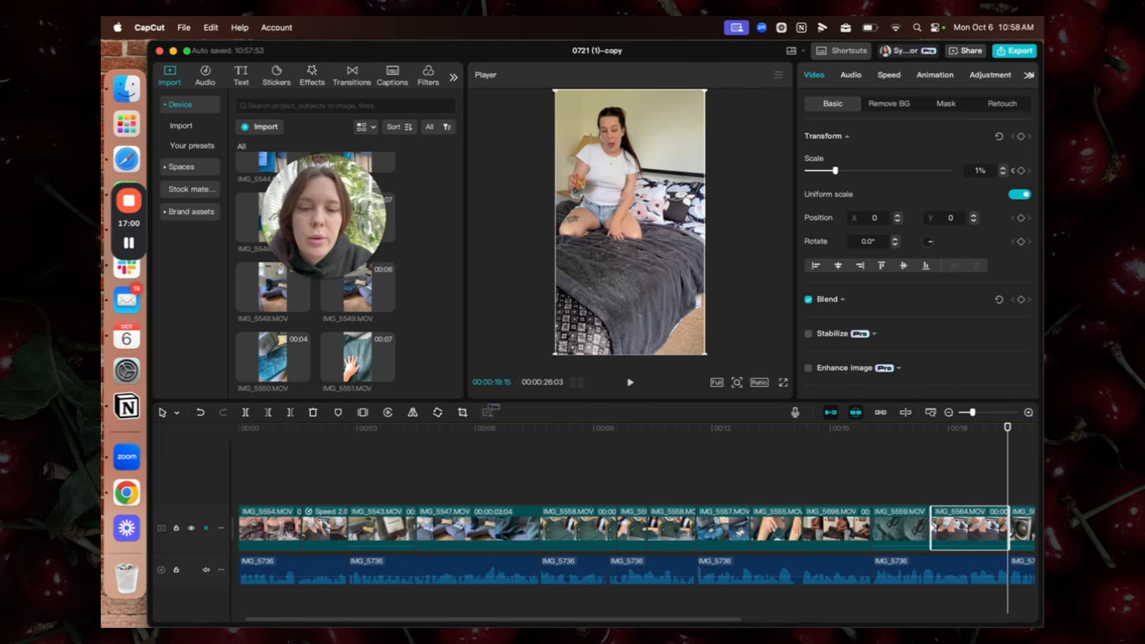
key("Return")
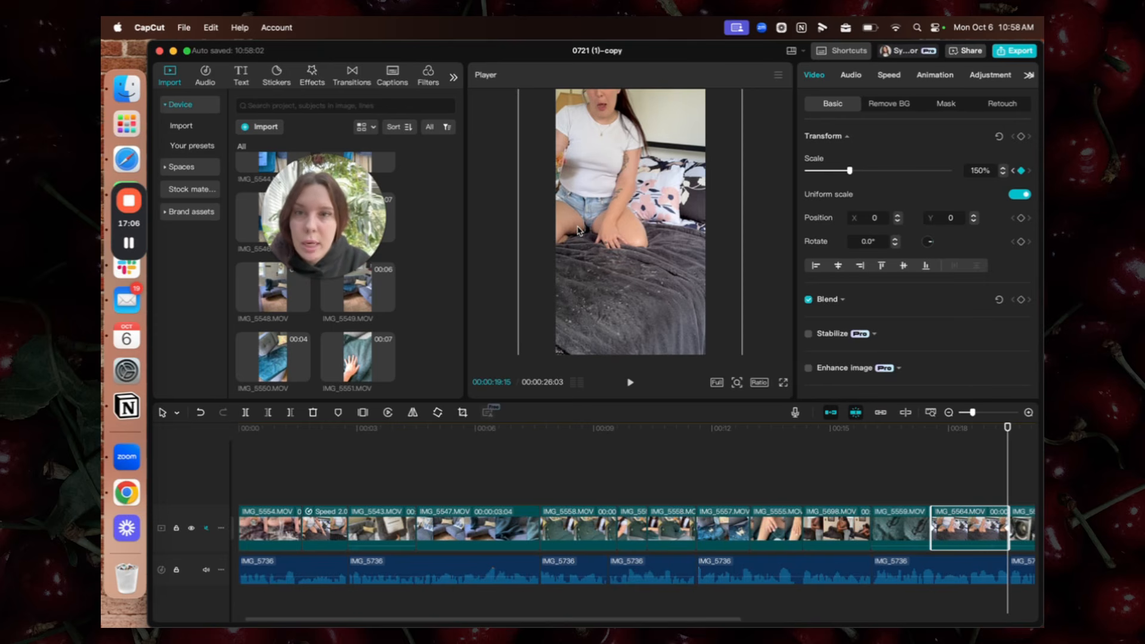
Add a position keyframe at X 0, Y 0 at the start of IMG_5564.MOV
left_click(929, 464)
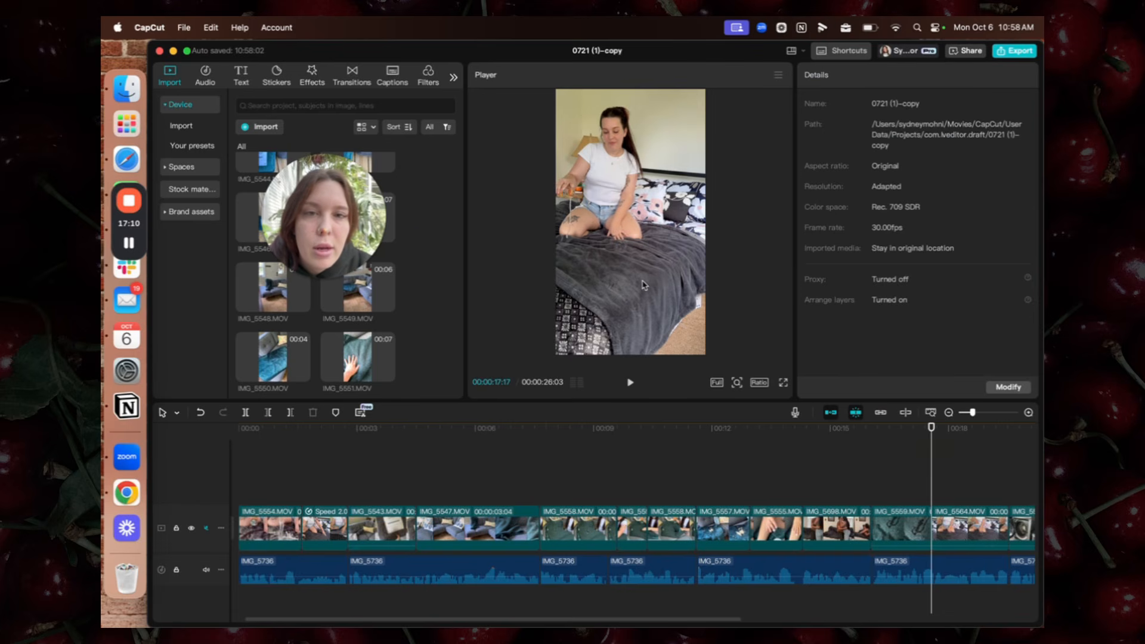
left_click(983, 511)
scroll(911, 487, "right", 6)
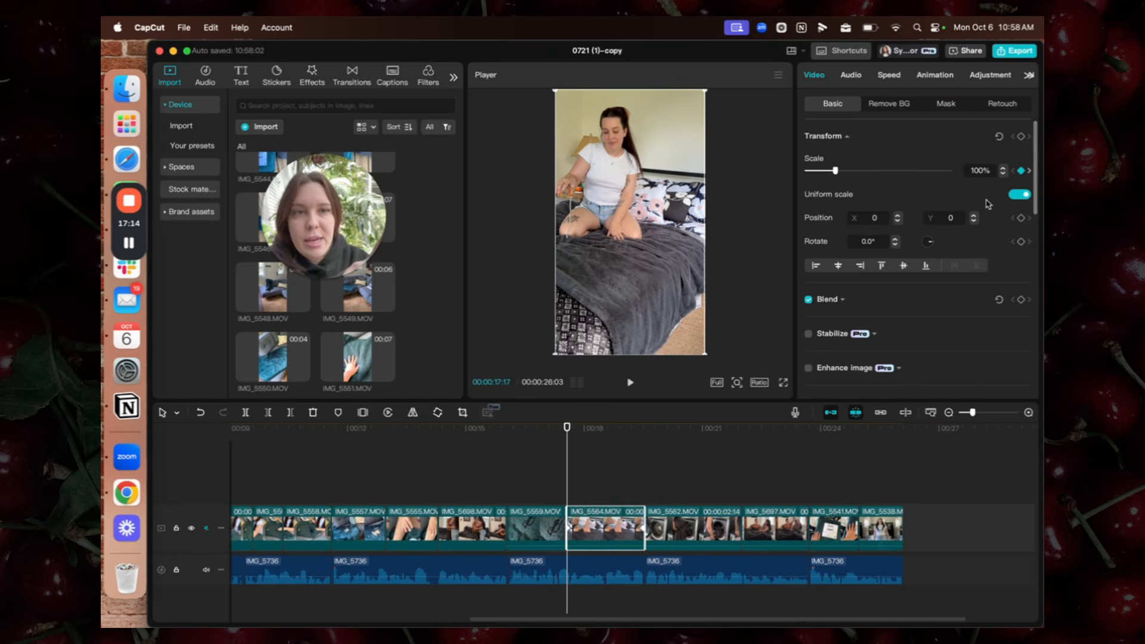
left_click(1021, 171)
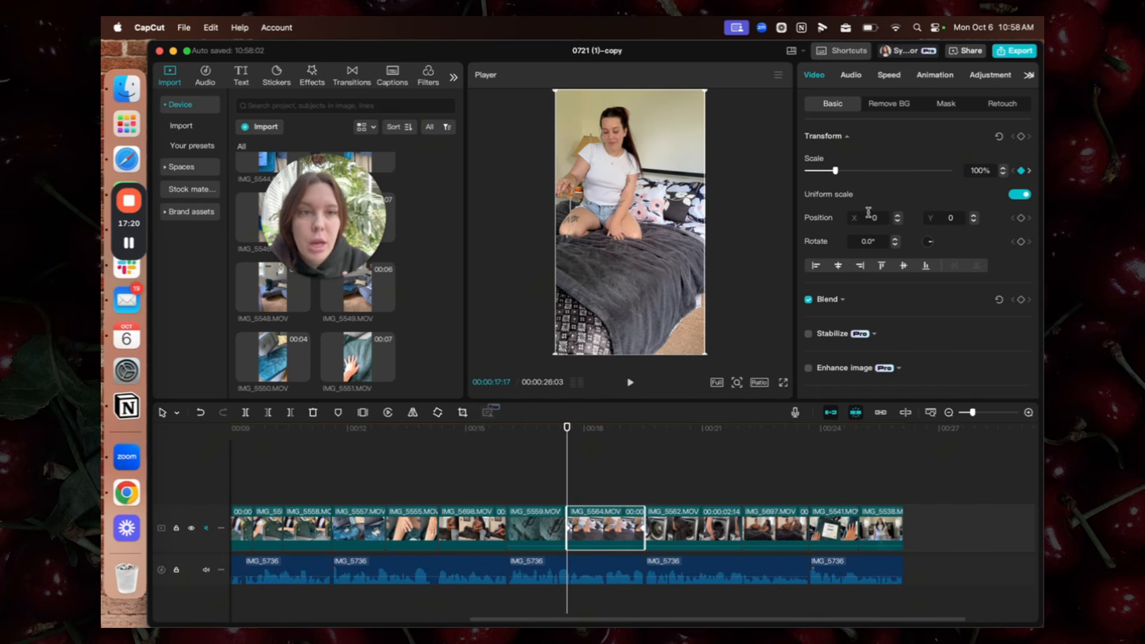
mouse_move(607, 194)
left_mouse_down()
mouse_move(668, 215)
mouse_move(623, 179)
mouse_move(656, 203)
mouse_move(485, 261)
mouse_move(656, 197)
mouse_move(607, 191)
left_mouse_up()
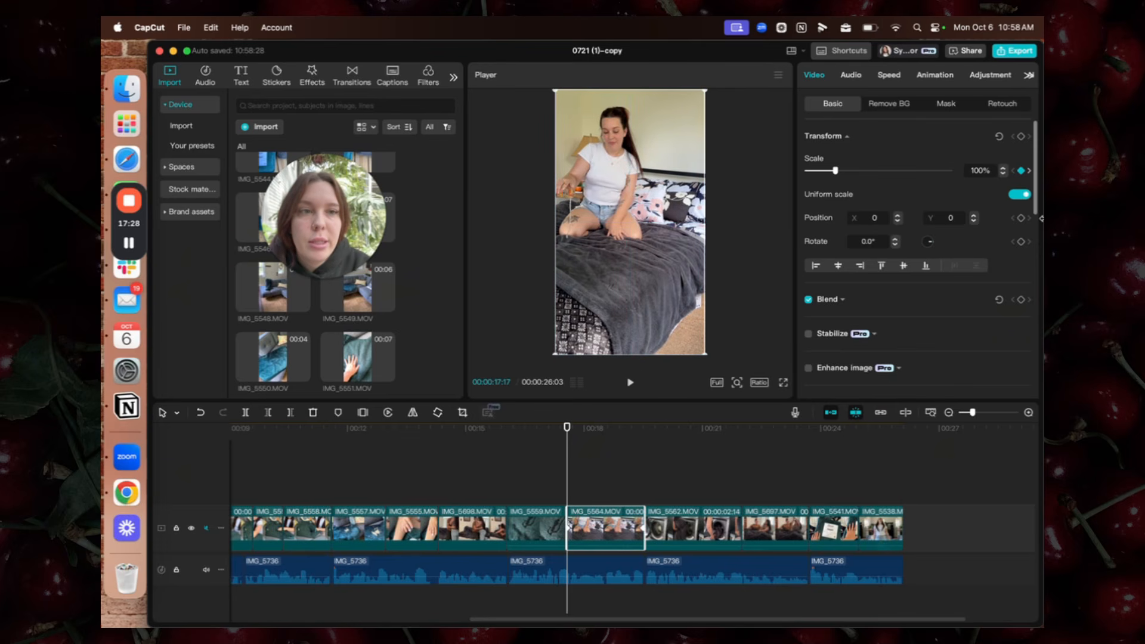
left_click(1021, 219)
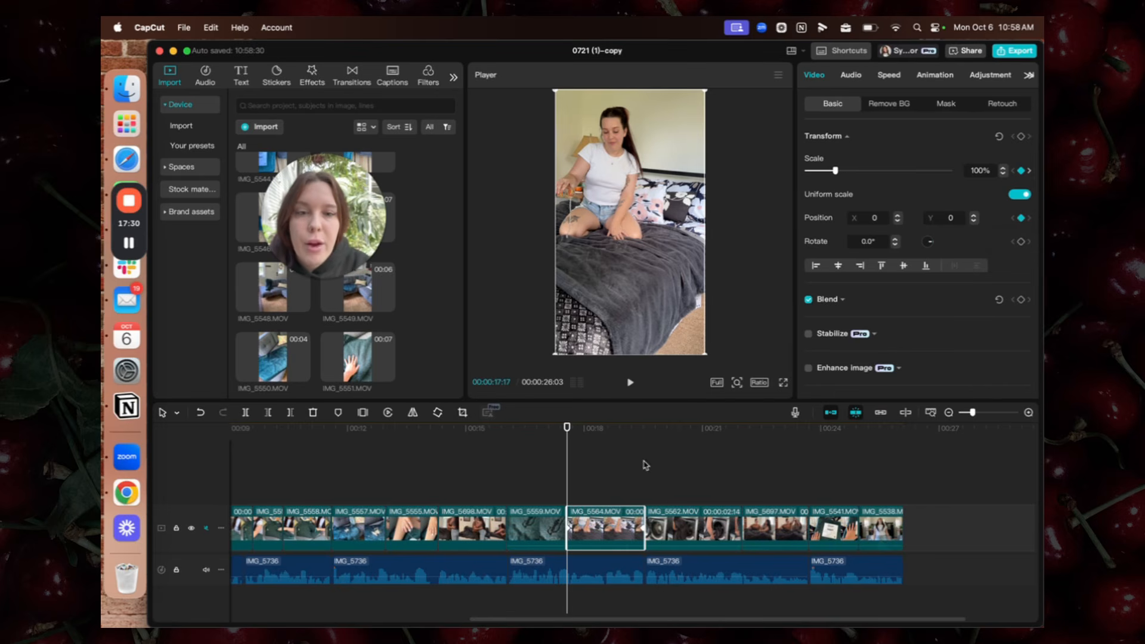
Reposition the zoomed picture at the last frame of IMG_5564.MOV to X 450, Y -139
left_click(637, 481)
left_click_drag(635, 485, 643, 484)
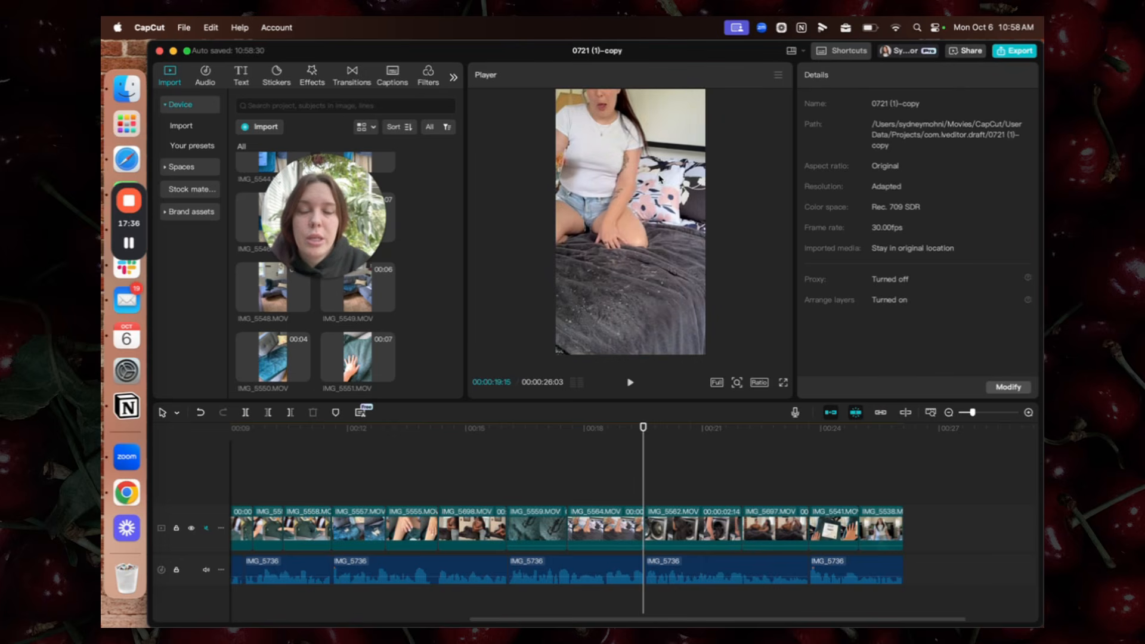
left_click(611, 200)
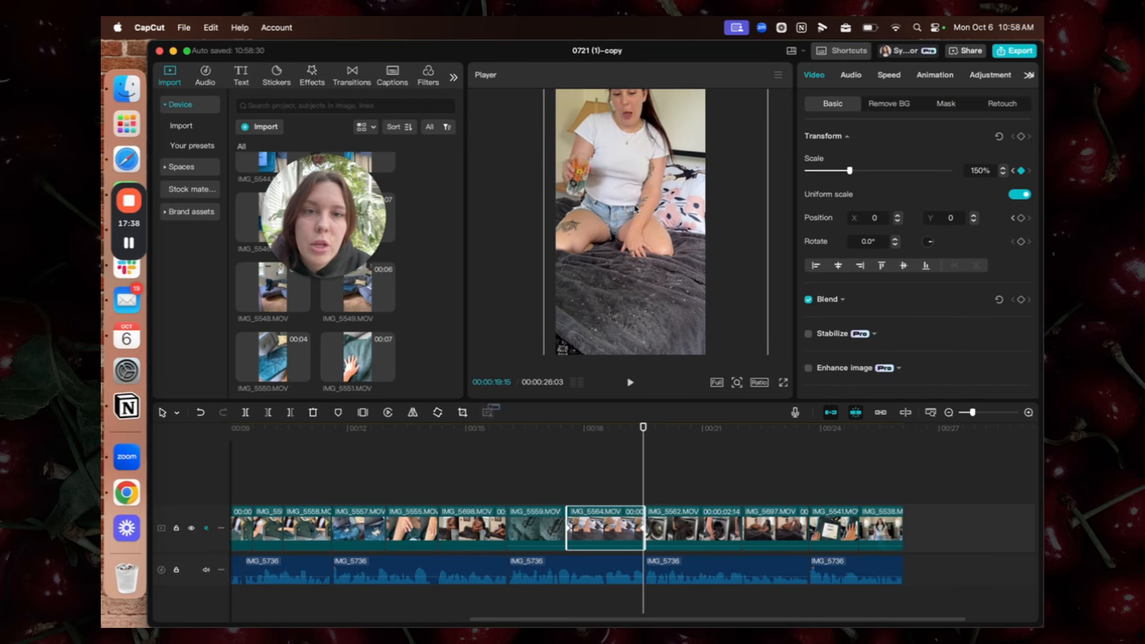
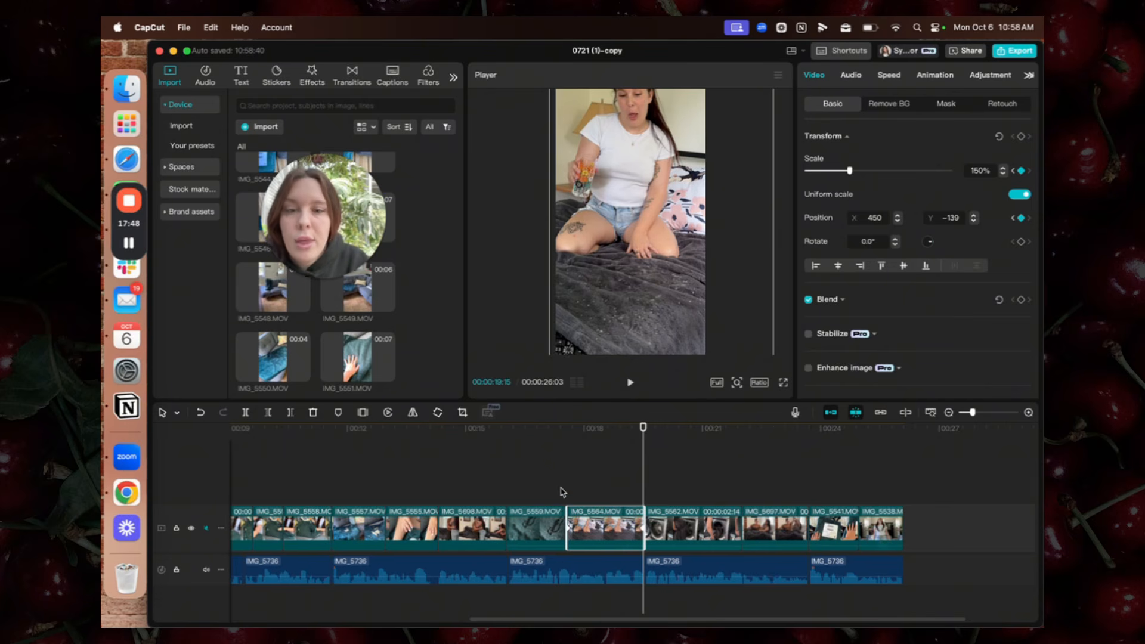
Play the IMG_5564.MOV zoom twice to check its framing, continuing through IMG_5562.MOV into IMG_5697.MOV
left_click(559, 472)
key("space")
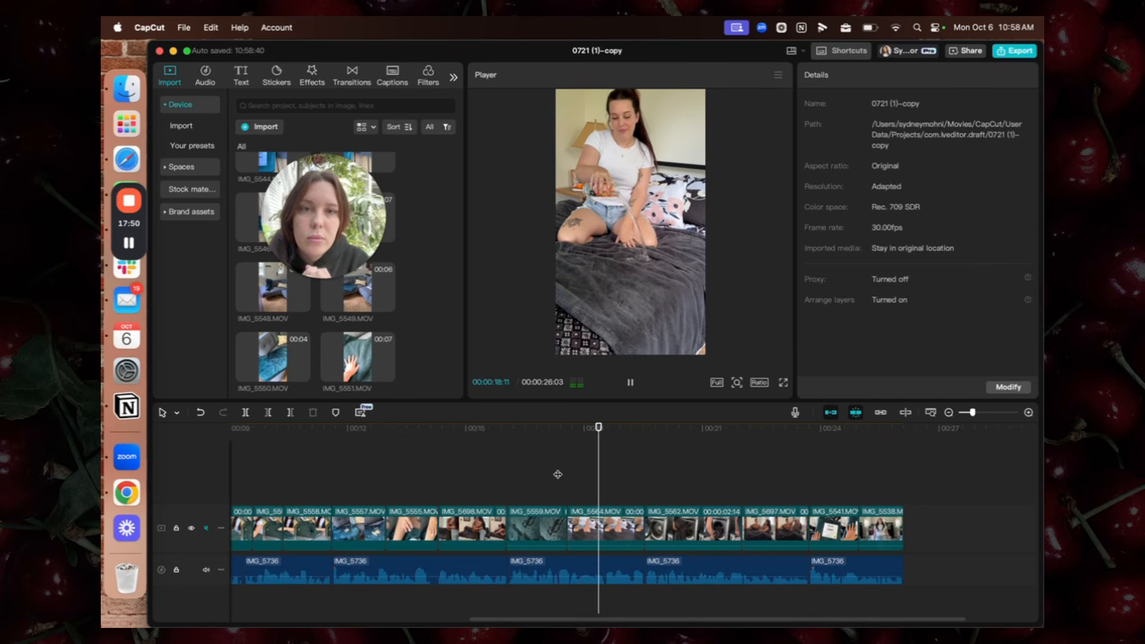
key("space")
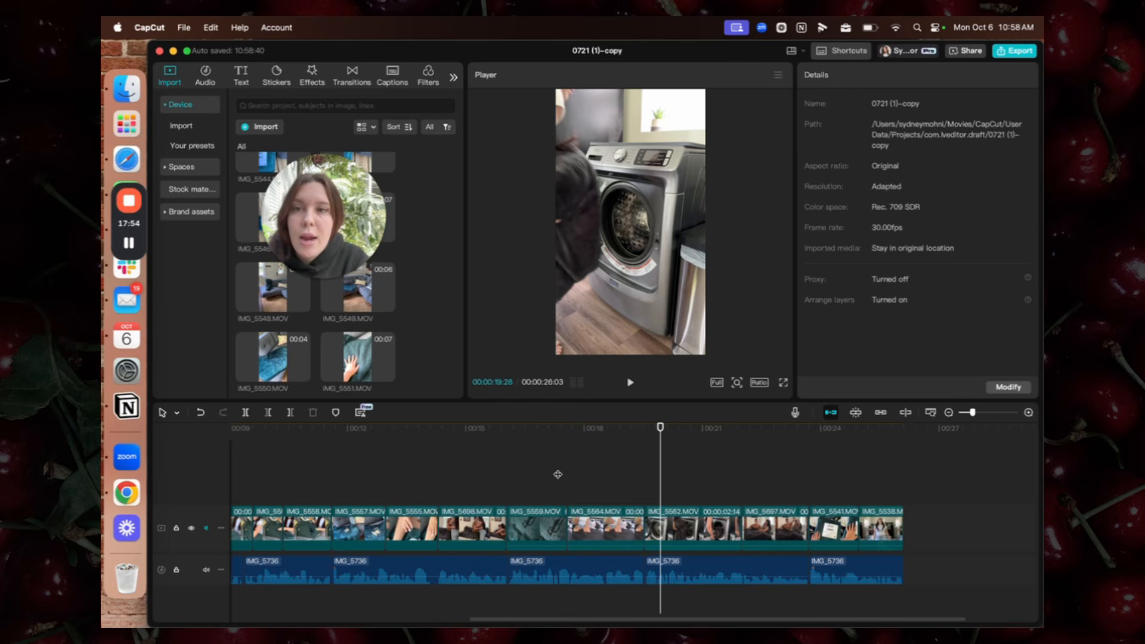
left_click(557, 474)
key("space")
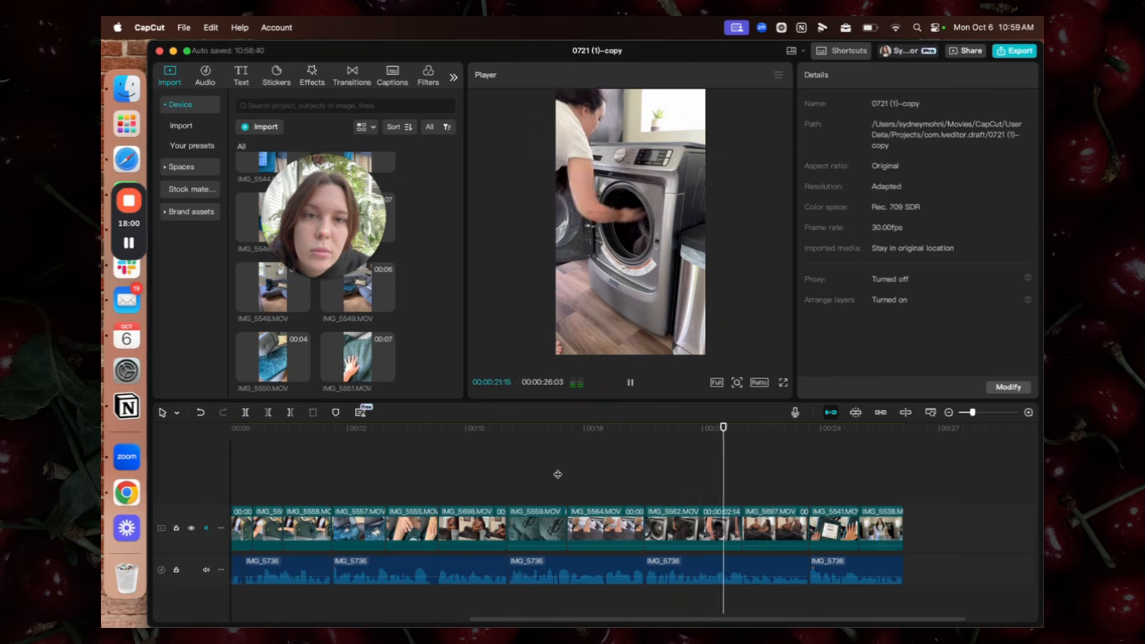
key("space")
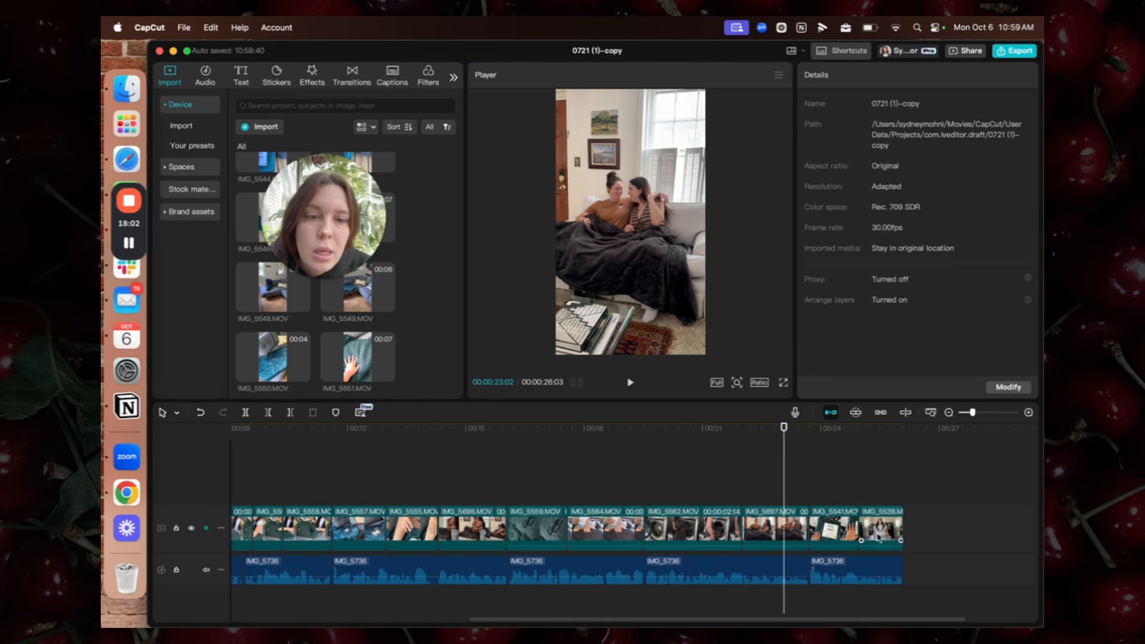
Keyframe a zoom-in on IMG_5697.MOV from 100% at its start to 164% scale at X 162, Y -117 on its last frame
left_click(748, 482)
left_click(769, 527)
left_click_drag(748, 500, 741, 497)
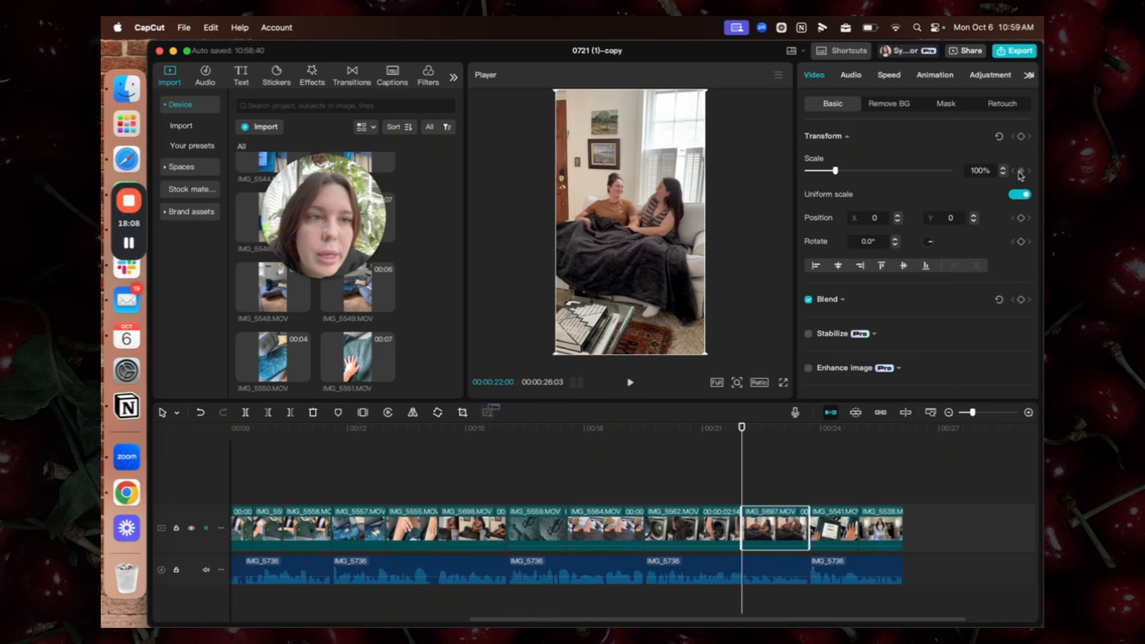
left_click_drag(797, 494, 807, 493)
left_click(684, 239)
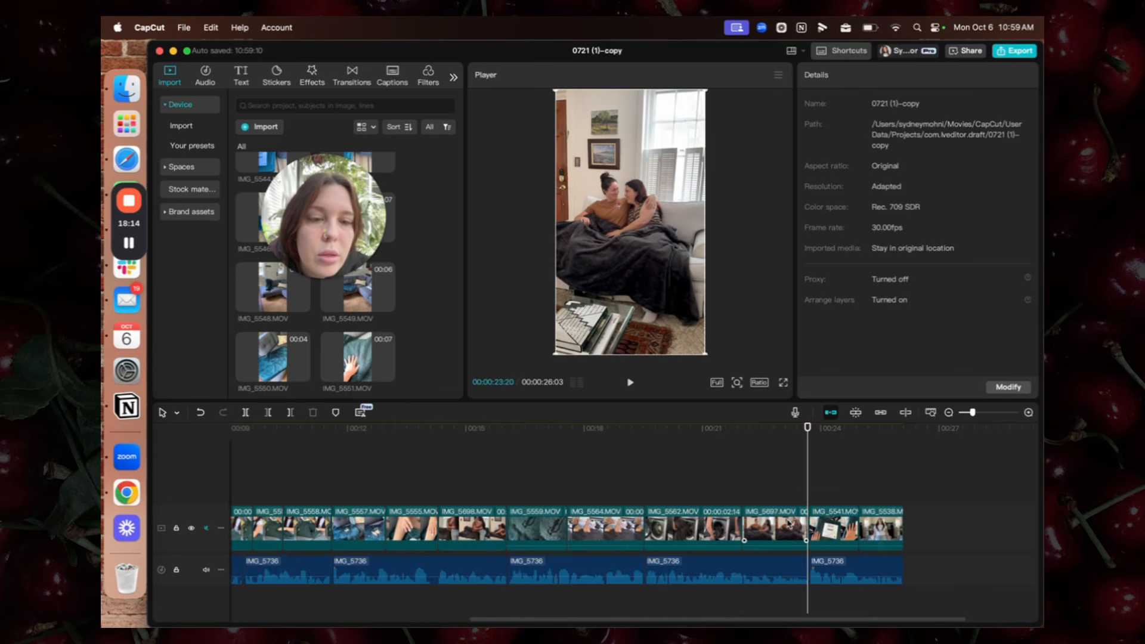
left_click_drag(706, 353, 754, 437)
left_click_drag(614, 224, 636, 231)
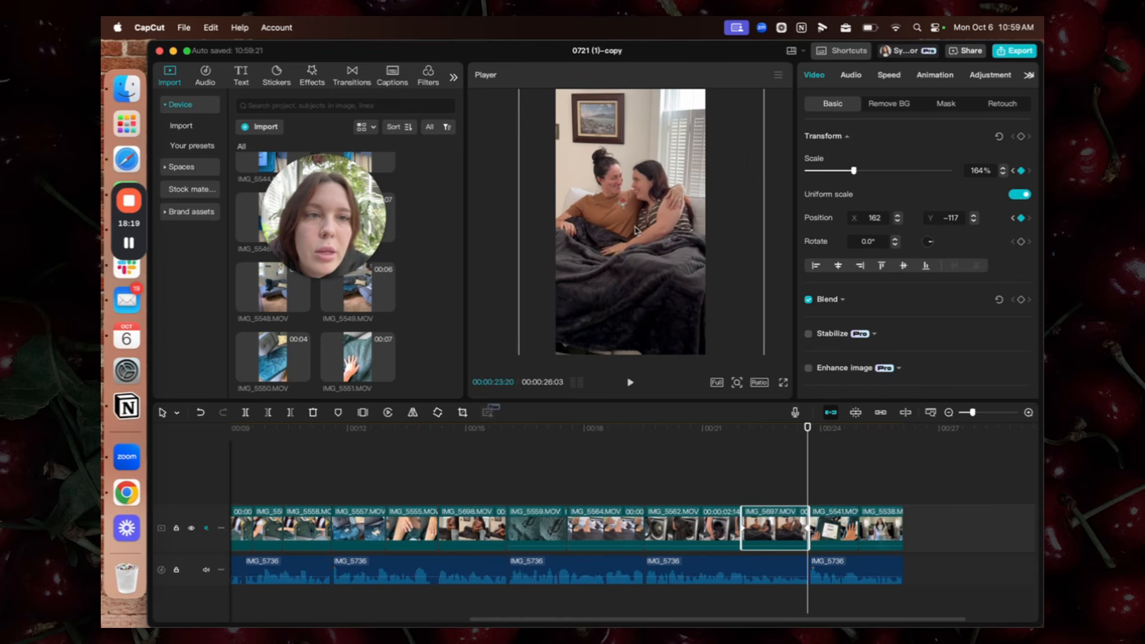
Play from IMG_5697.MOV through the closing clips to check the zoom, and return the playhead to the opening IMG_5554.MOV clip
left_click(743, 475)
key("space")
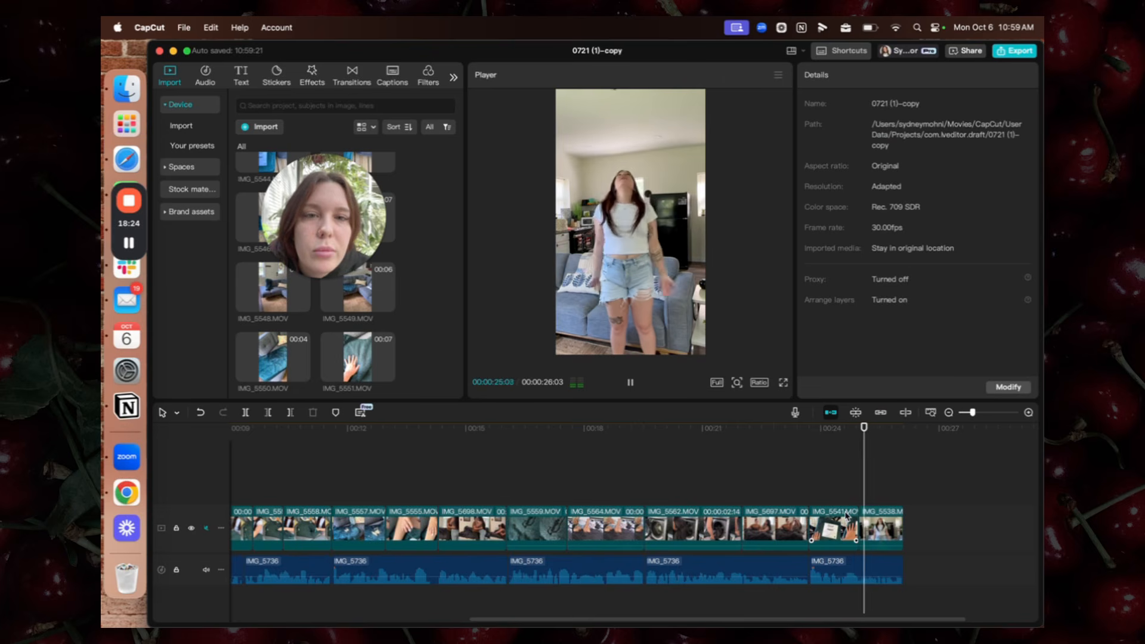
key("space")
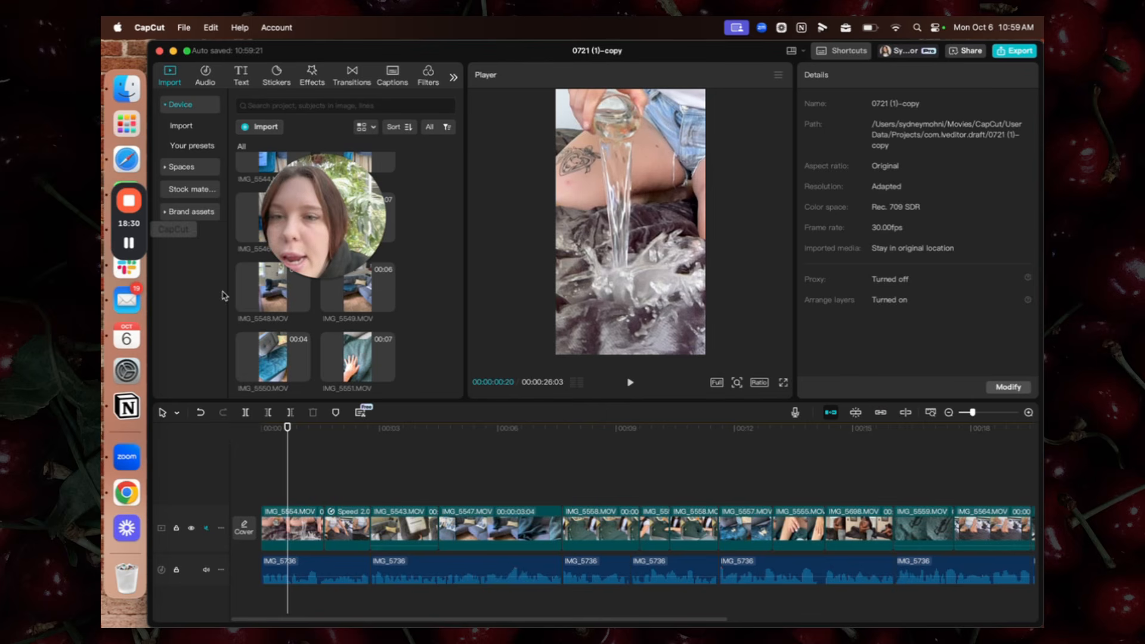
Open the music library for the project's soundtrack
left_click_drag(330, 233, 468, 141)
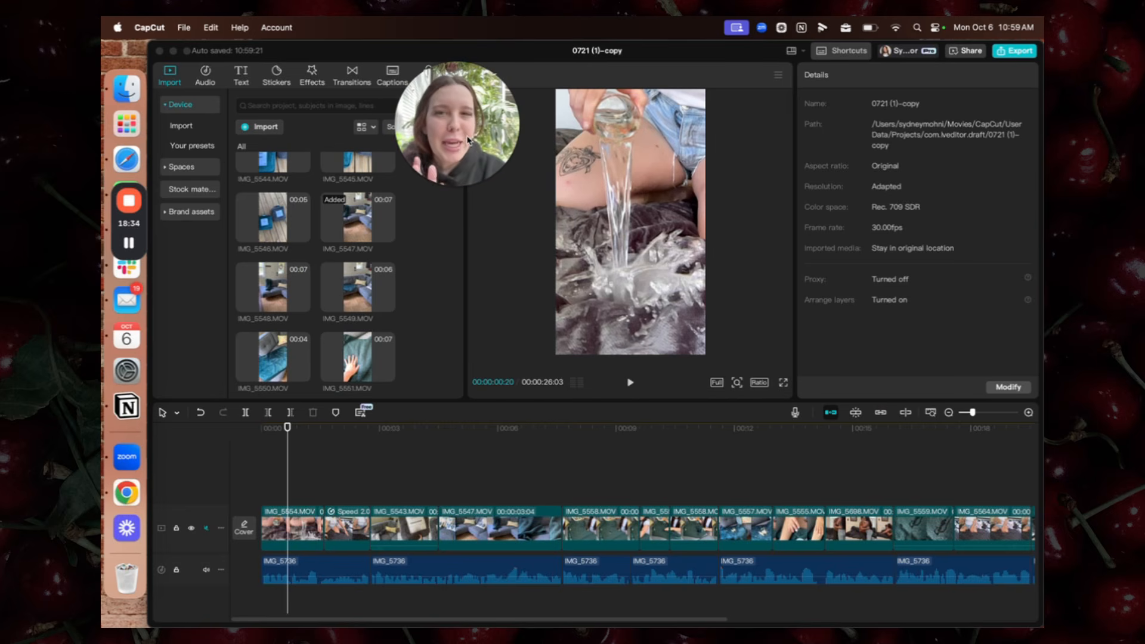
left_click_drag(468, 141, 881, 178)
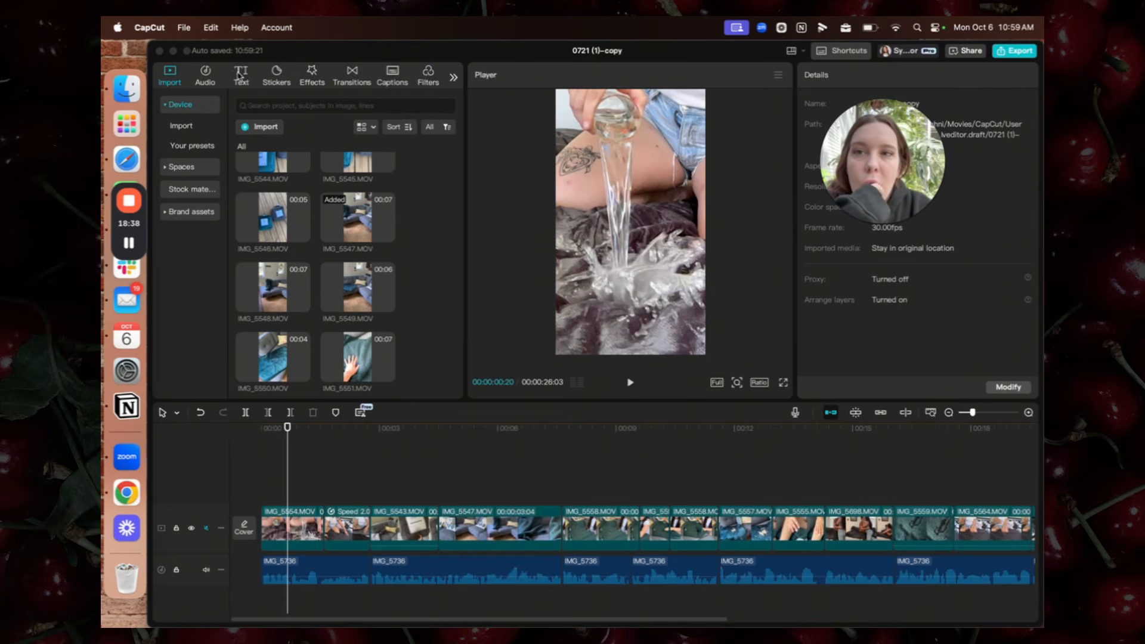
left_click(204, 75)
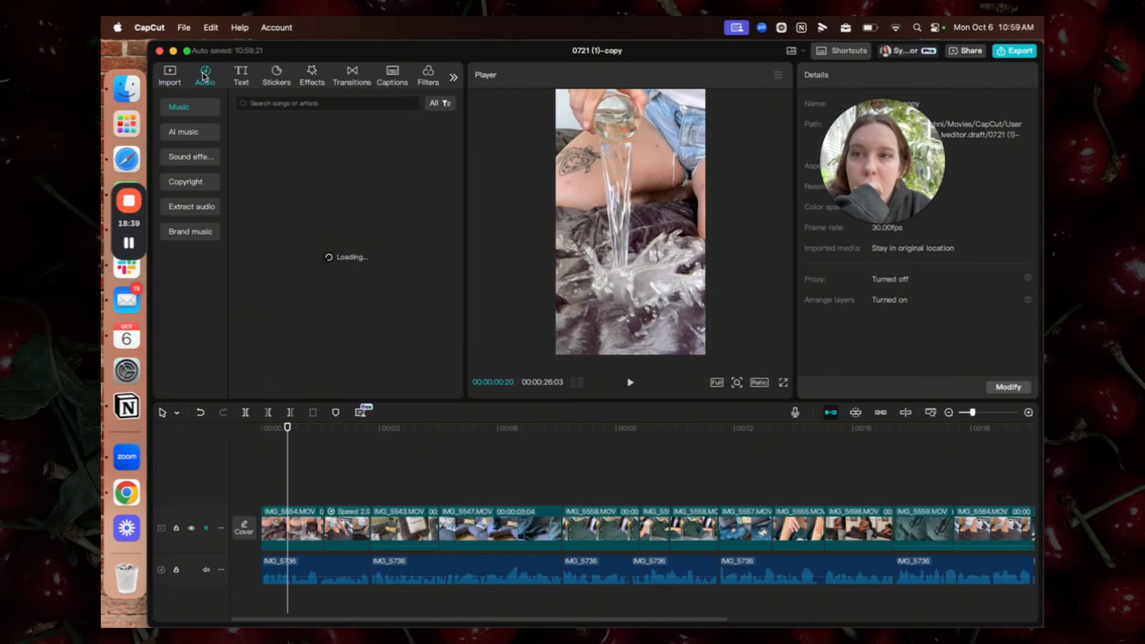
Search the sound effects library for "water", and refine the search to "water splash"
left_click(192, 157)
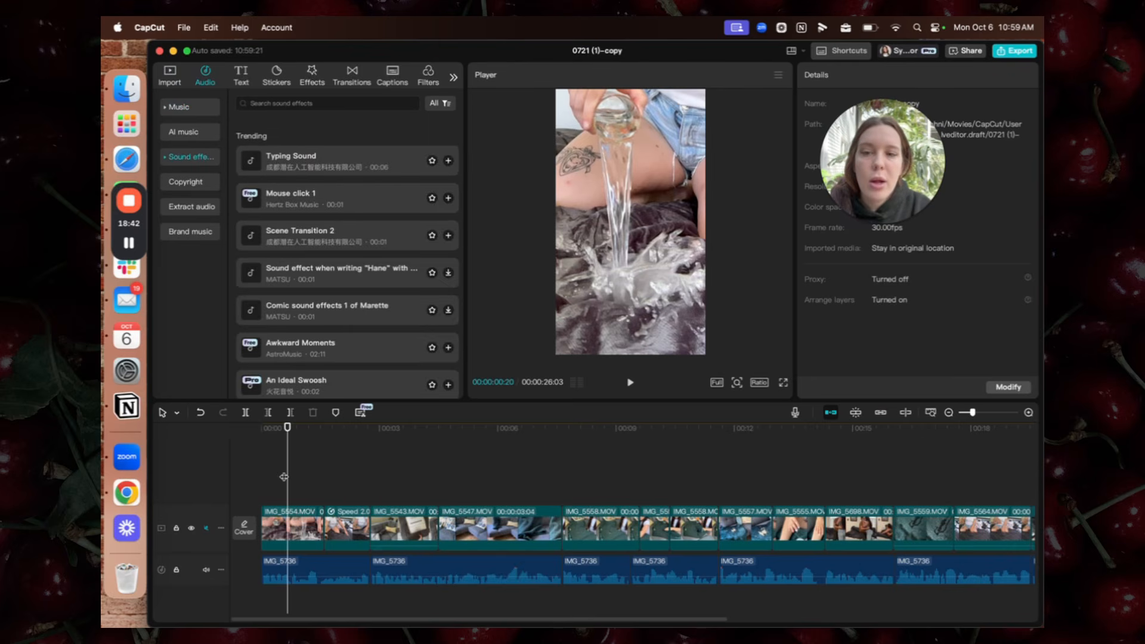
left_click_drag(284, 477, 255, 467)
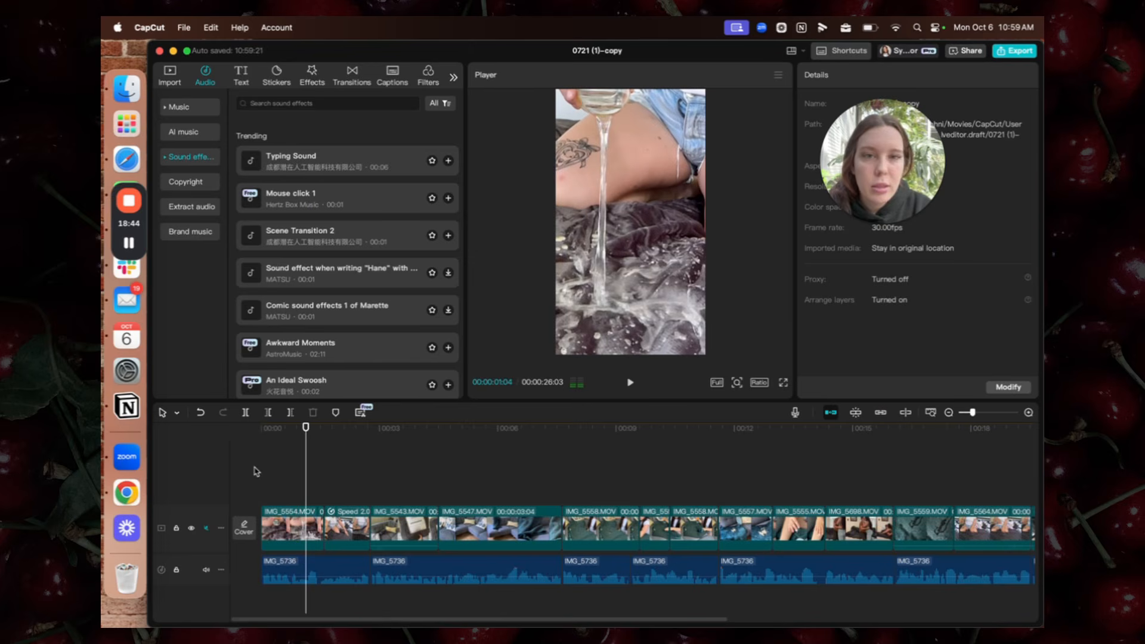
left_click(276, 103)
type("s")
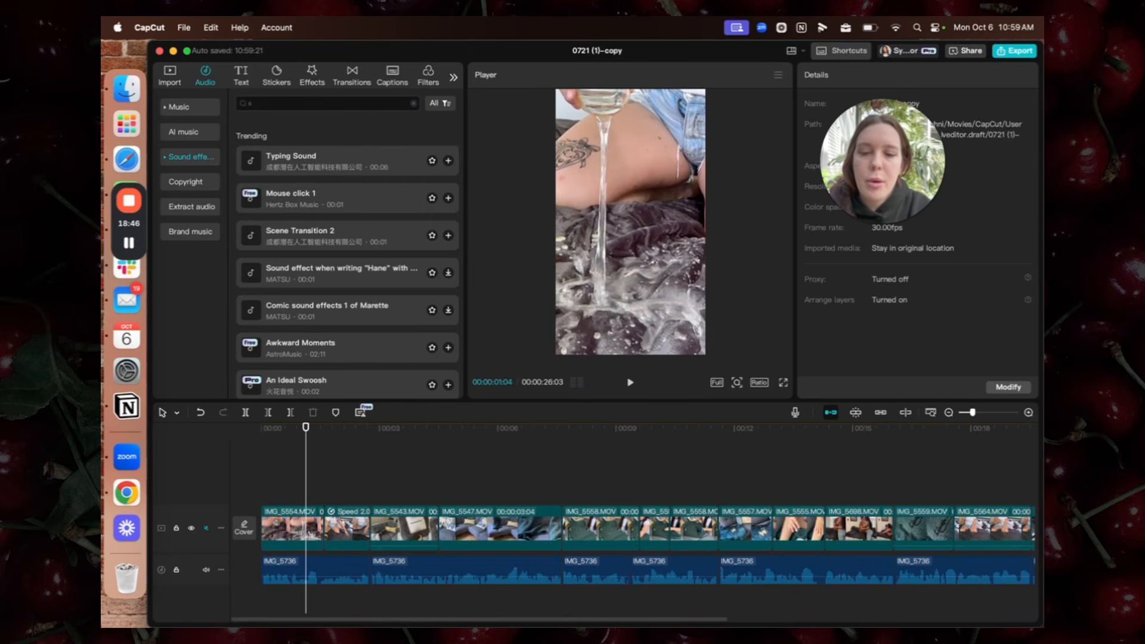
type("ter")
key("Return")
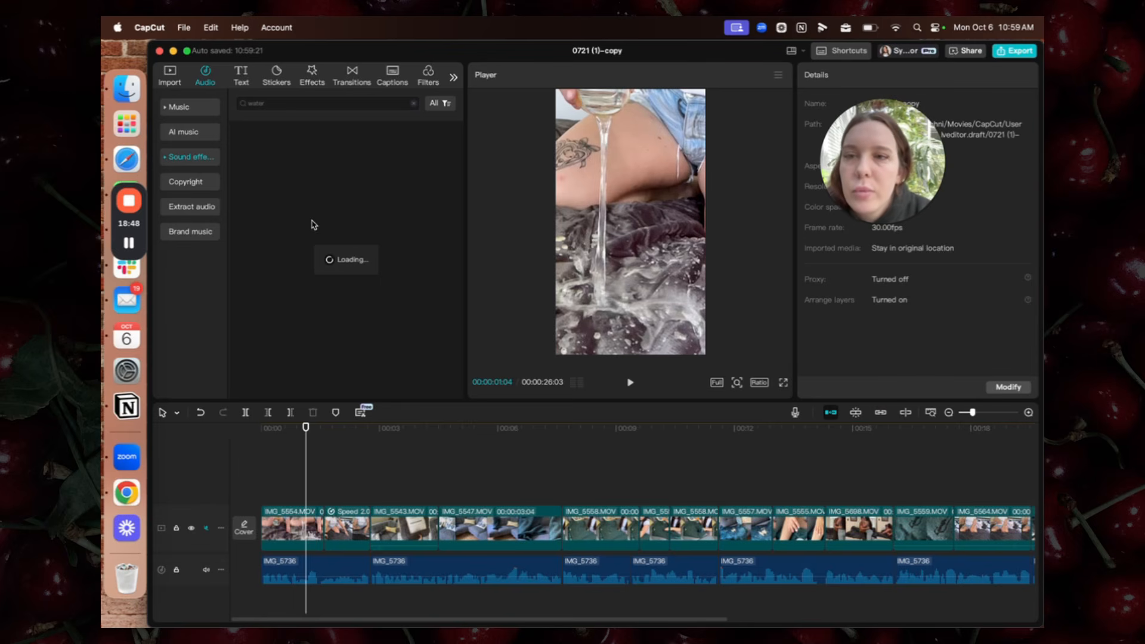
double_click(269, 104)
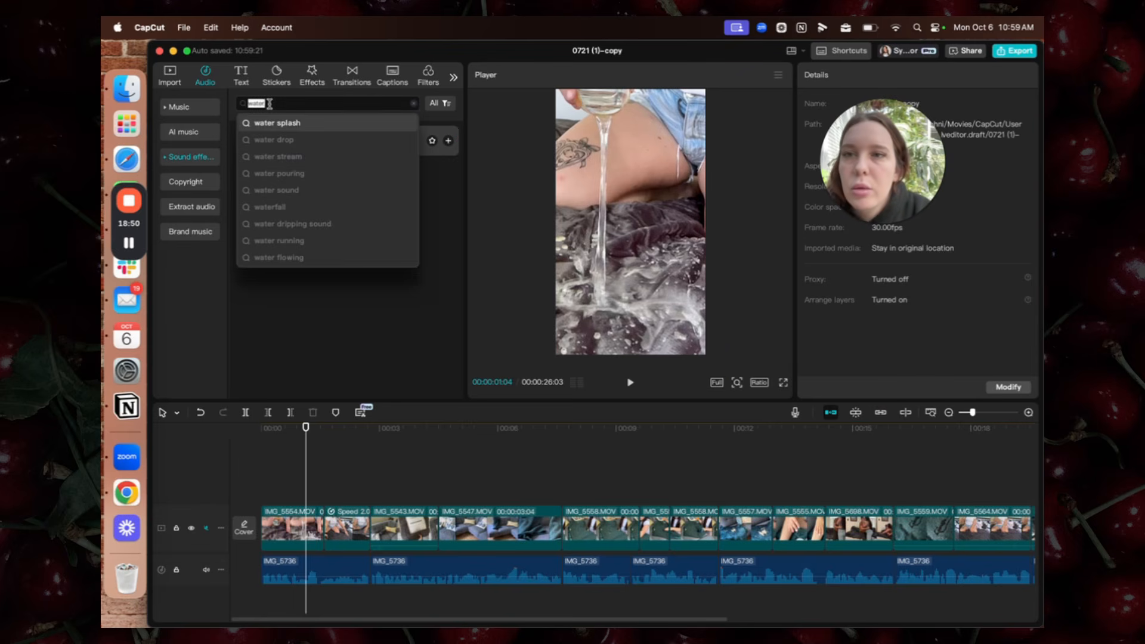
type("water splash")
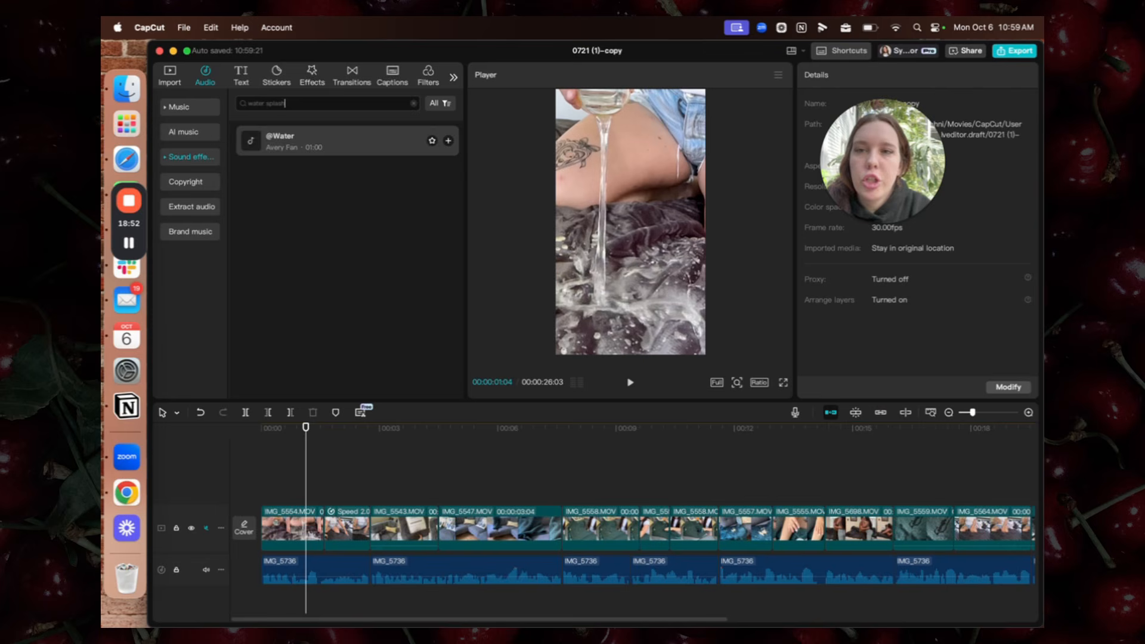
key("Return")
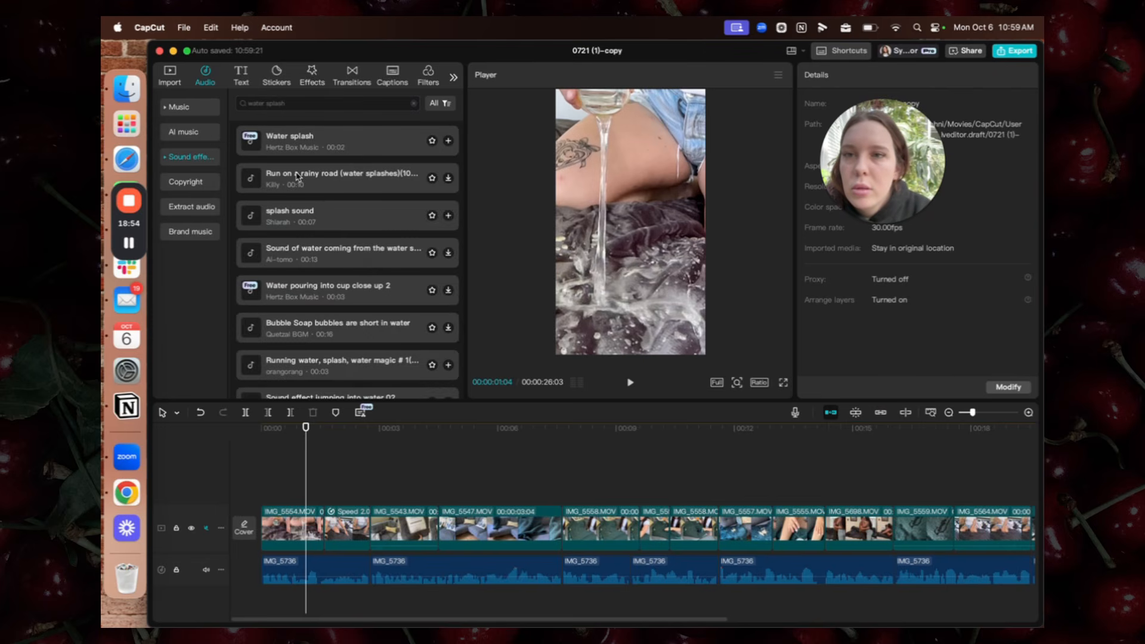
Audition the Water splash, Water pouring into cup close up 2 and Sound of water coming from the water effects
left_click(319, 145)
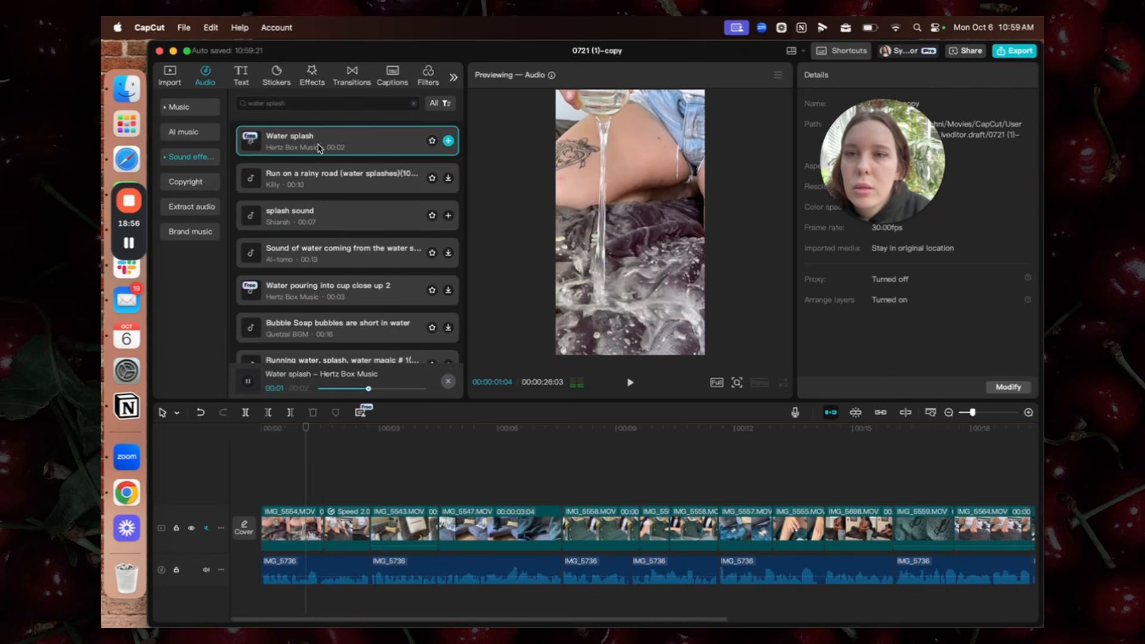
left_click(335, 290)
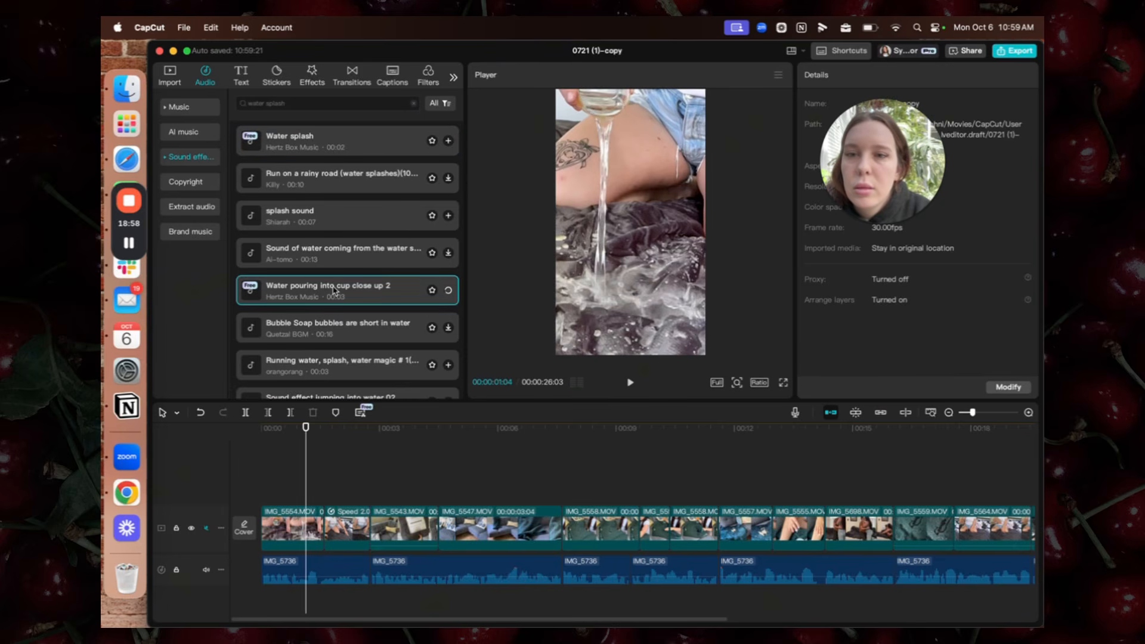
left_click(323, 255)
Preview the "splash sound" effect and place it on a new audio track below the IMG_5736 audio, near the timeline's start
left_click(322, 209)
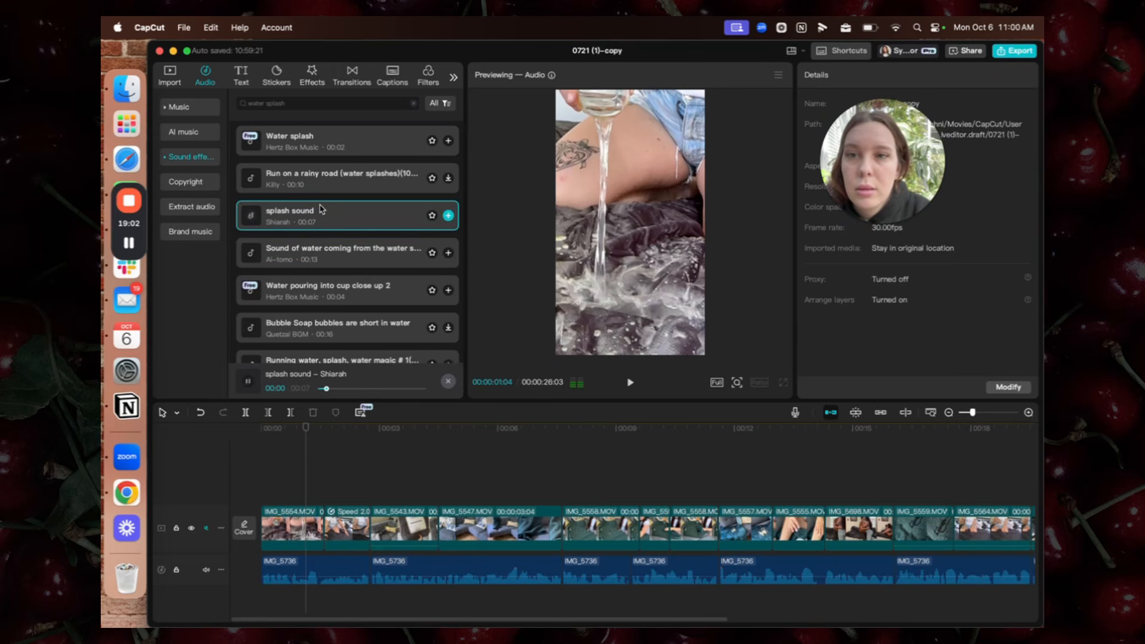
left_click_drag(290, 218, 268, 602)
left_click(266, 454)
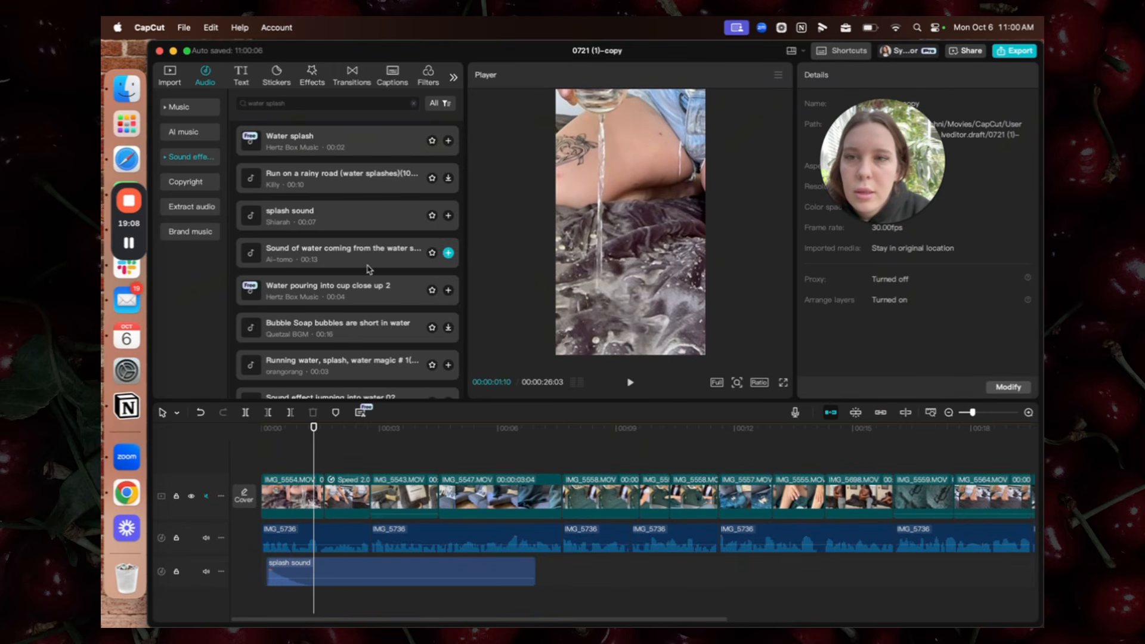
Audition the Run on a rainy road, Sound effect jumping into water 02 and Heavy Object Splash into Water effects
left_click(320, 171)
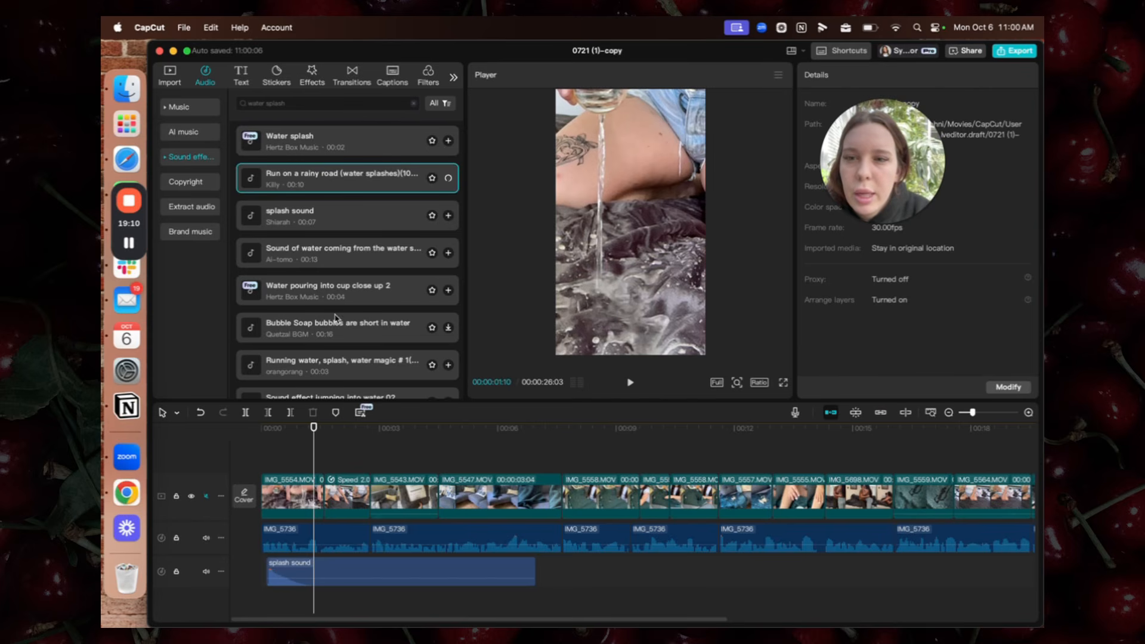
scroll(339, 334, "down", 4)
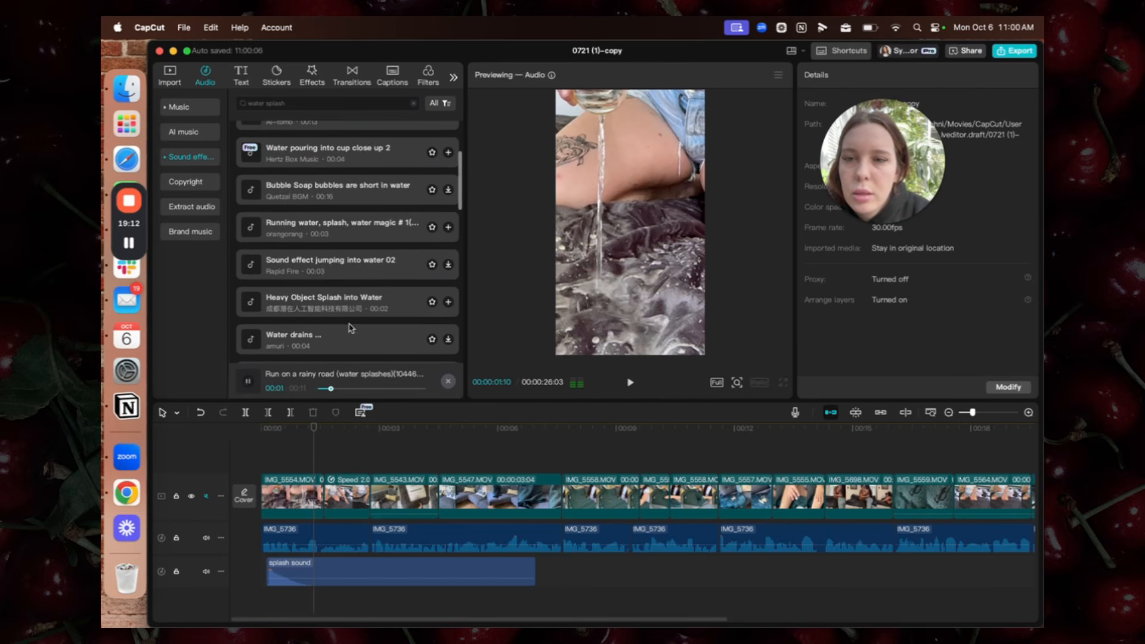
left_click(335, 262)
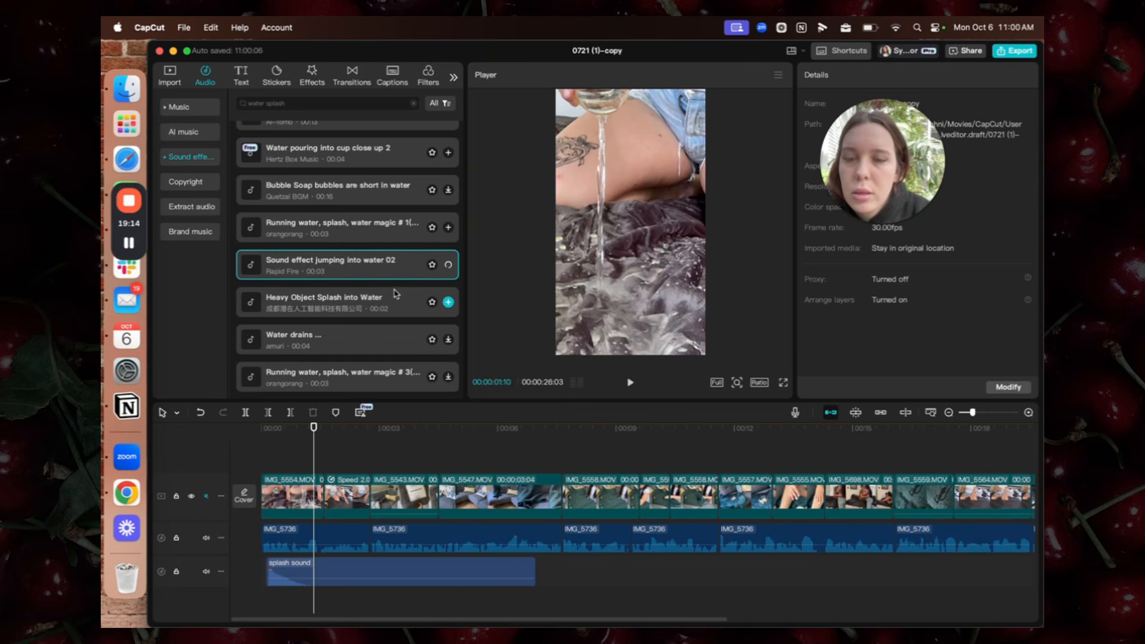
left_click(398, 305)
Replace the "splash sound" clip with the Heavy Object Splash into Water effect under the opening video clip, and play it from the start
left_click(332, 567)
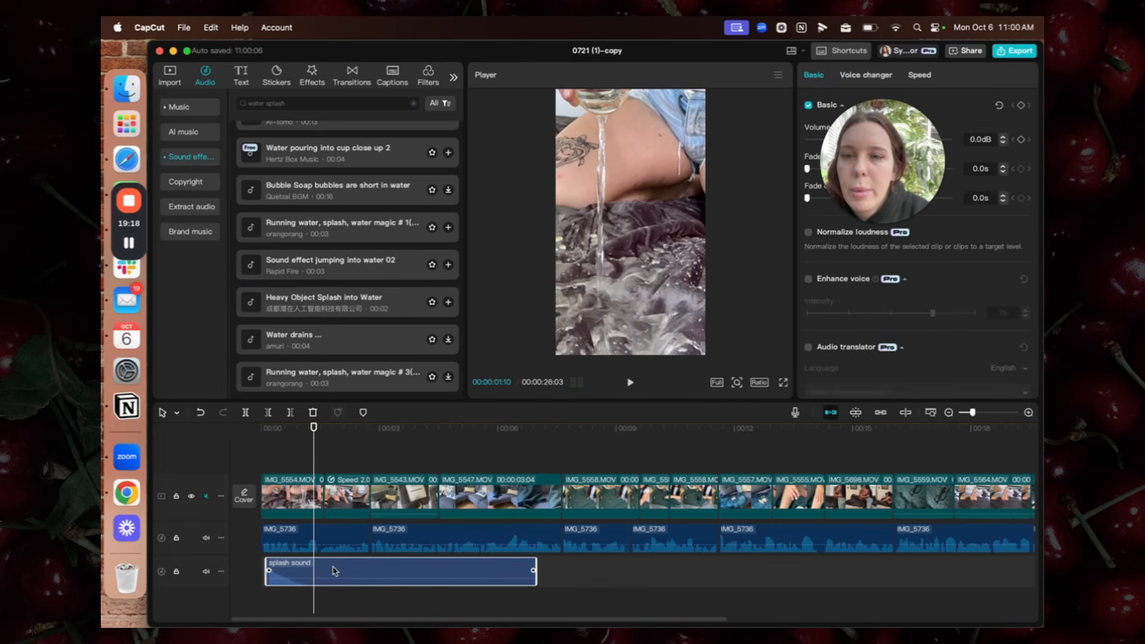
key("Delete")
left_click_drag(333, 307, 303, 570)
left_click(267, 444)
key("space")
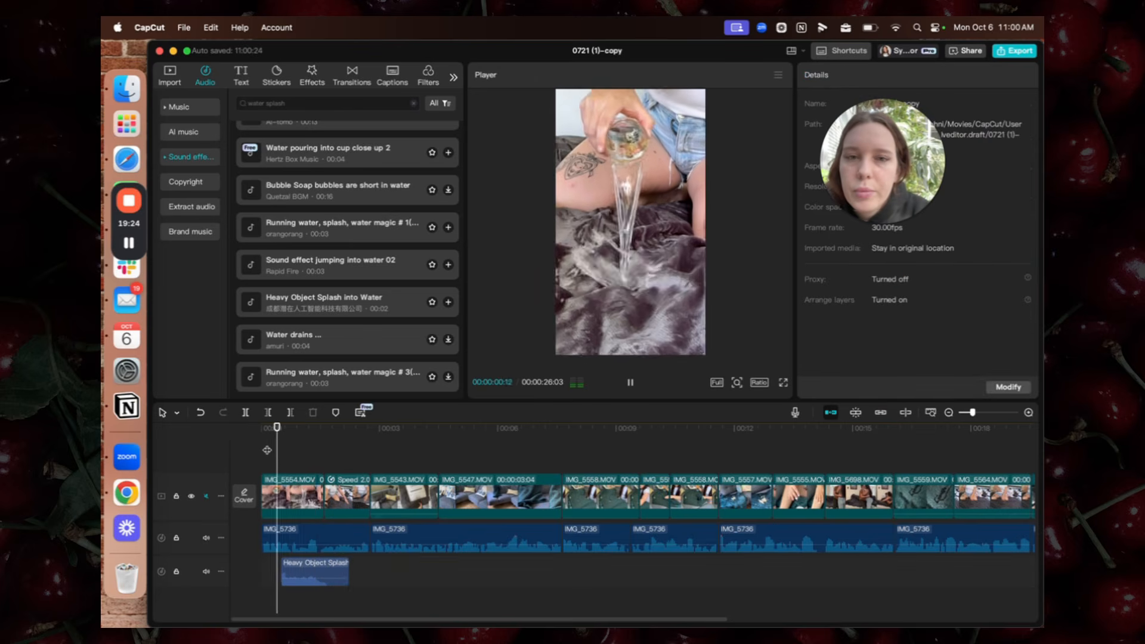
Move the Heavy Object Splash clip earlier to start at about 00:00:00:03, and play the opening to check its timing
key("space")
left_click_drag(313, 569, 297, 569)
left_click(263, 434)
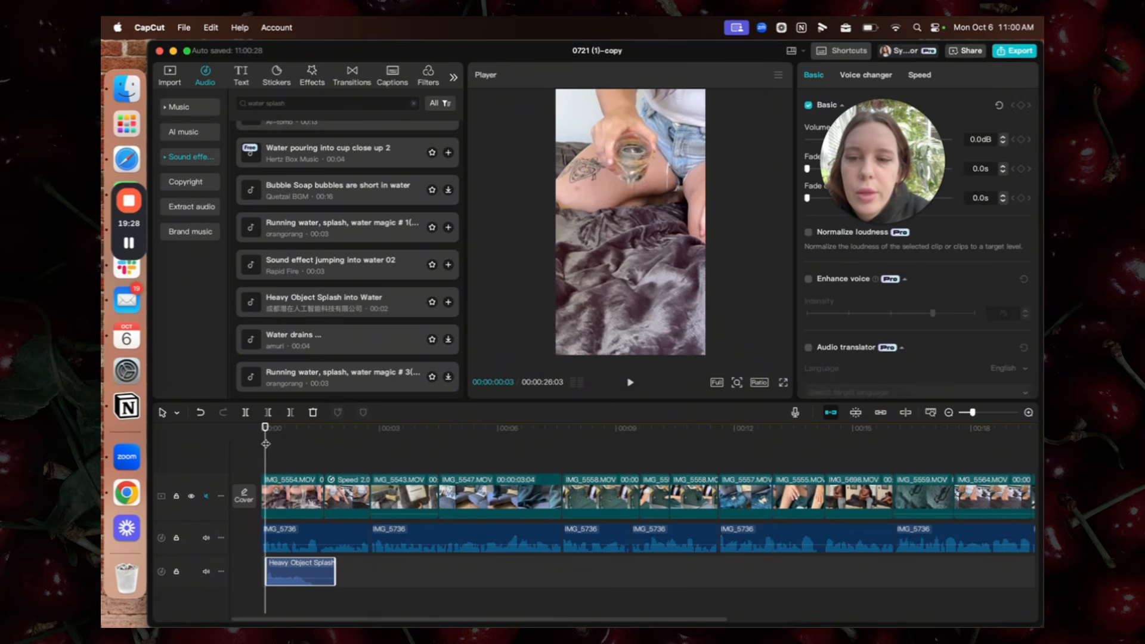
key("space")
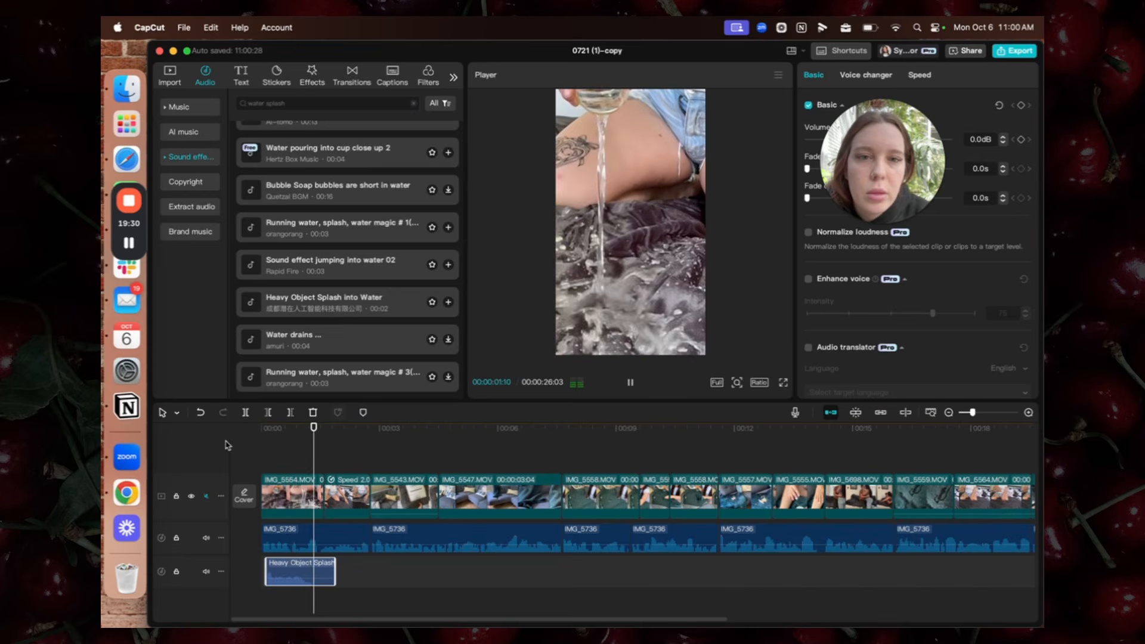
key("space")
Trim the end of the Heavy Object Splash clip to about 00:00:01:16, where the first video clip ends, and play back the video
left_click_drag(334, 559, 320, 561)
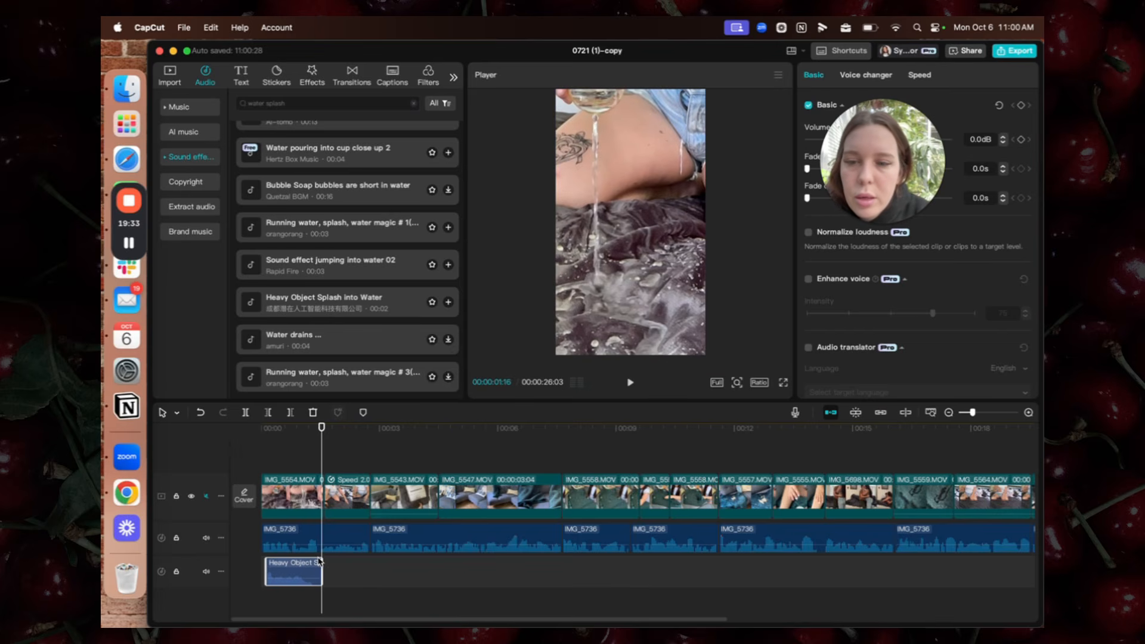
left_click(304, 458)
key("space")
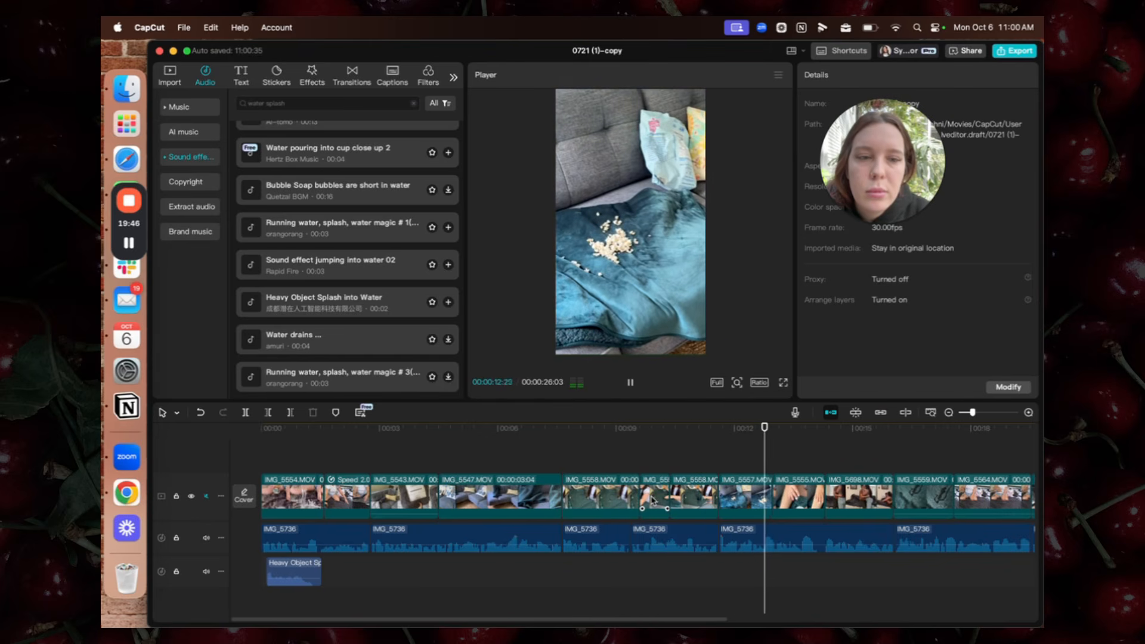
key("space")
Place the playhead at 00:00:14:11 on the kissing clip and search the sound effects for "Whistle"
left_click(828, 460)
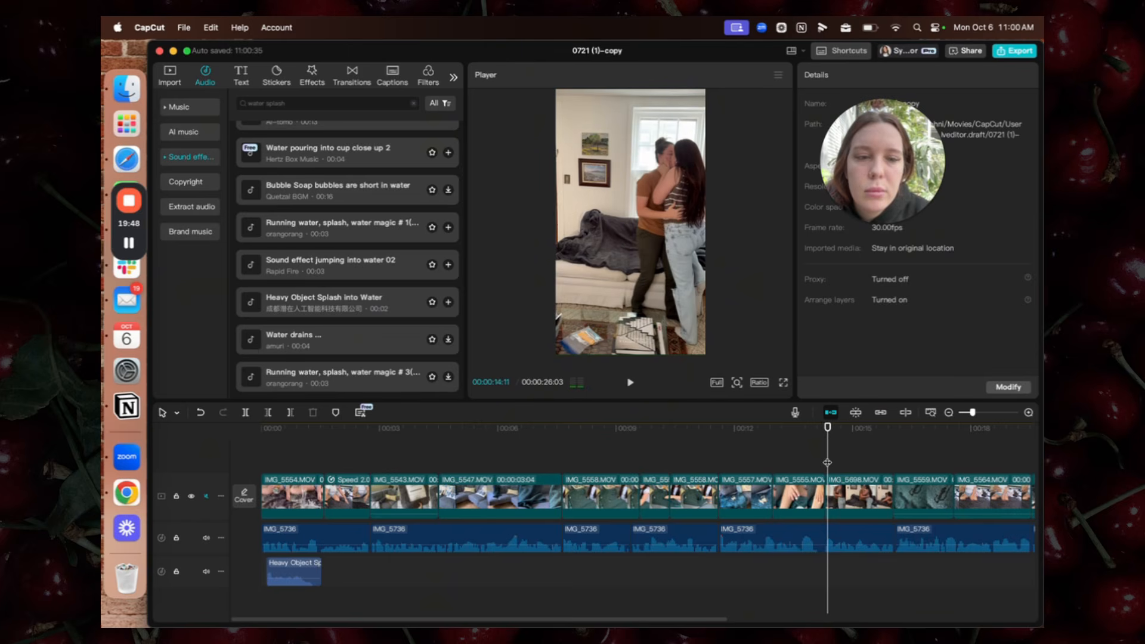
left_click(355, 103)
double_click(355, 102)
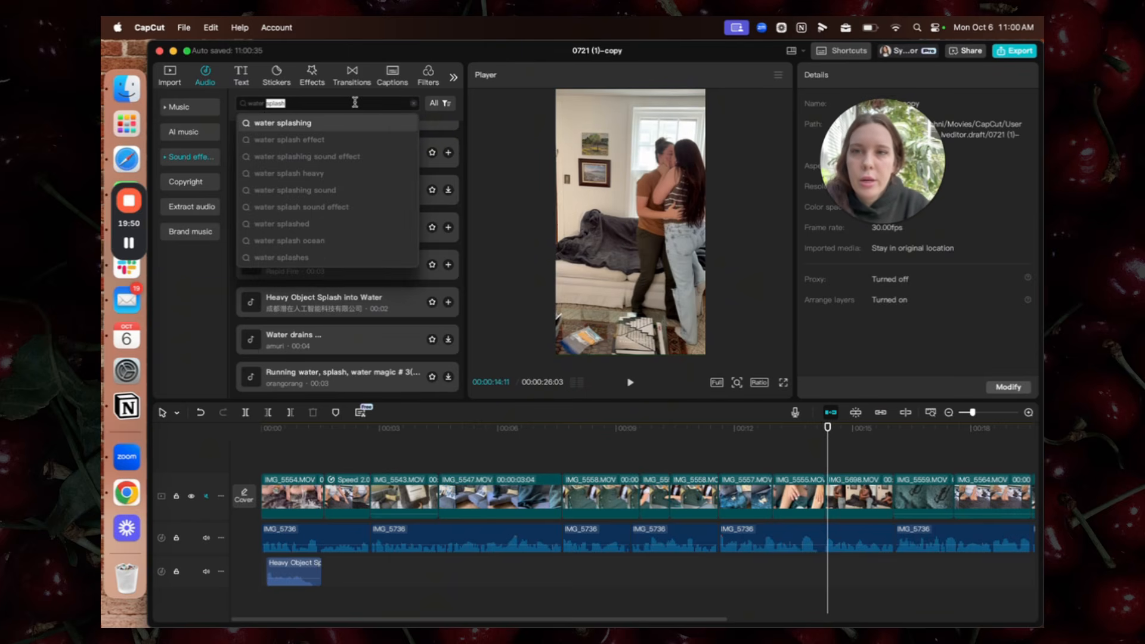
type("Whistle")
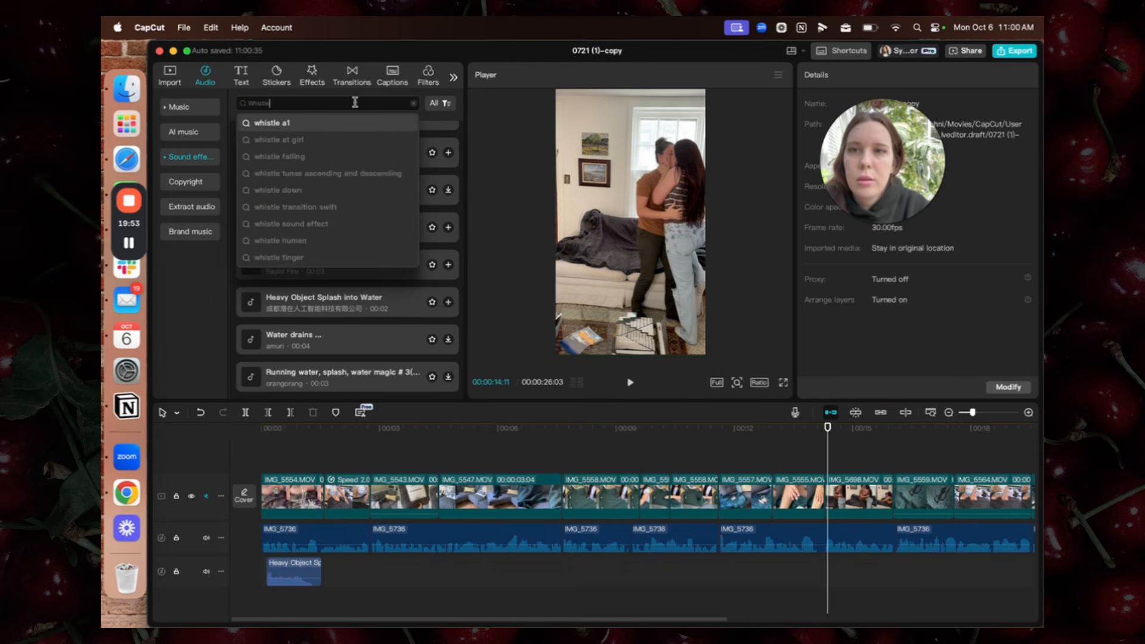
key("Return")
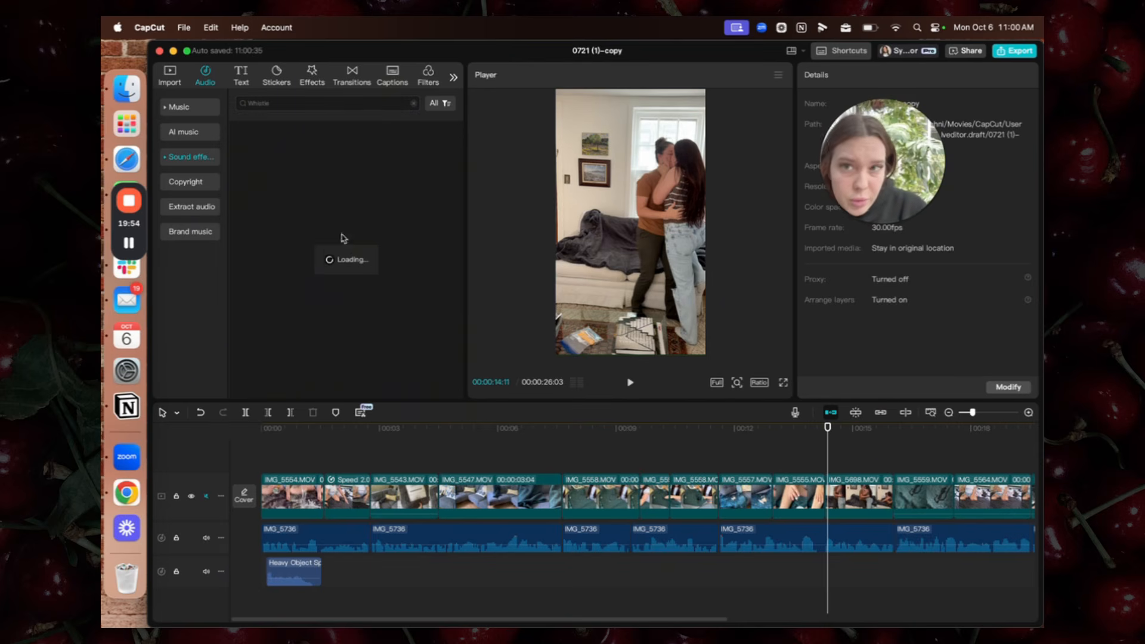
scroll(307, 149, "up", 1)
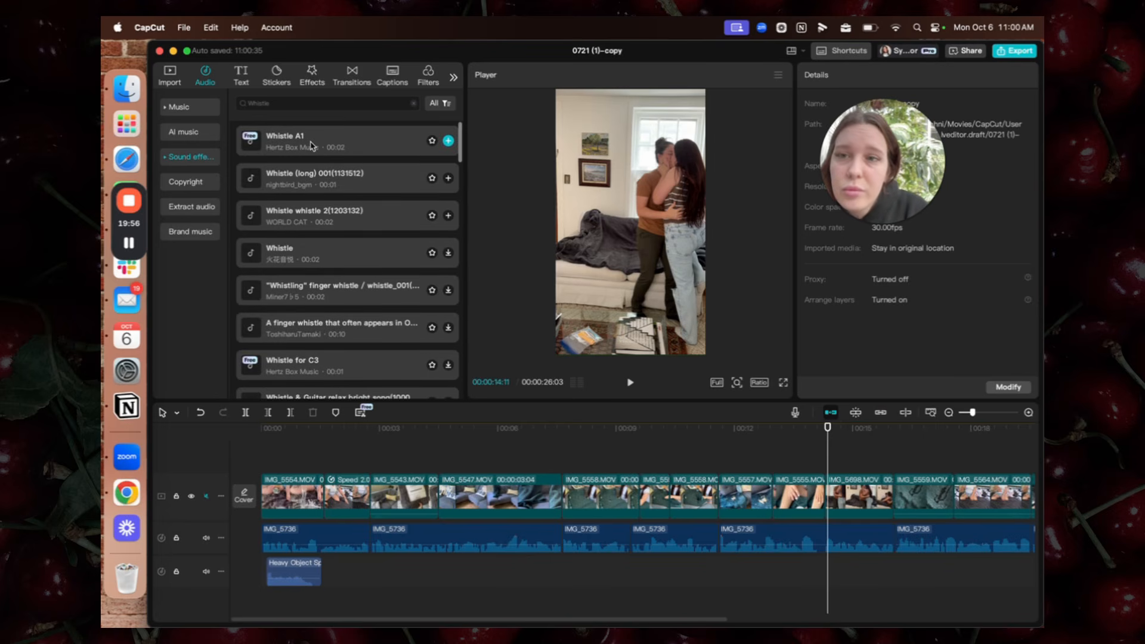
Preview the first whistle effects in the results, from Whistle A1 through Whistle for C3
left_click(310, 144)
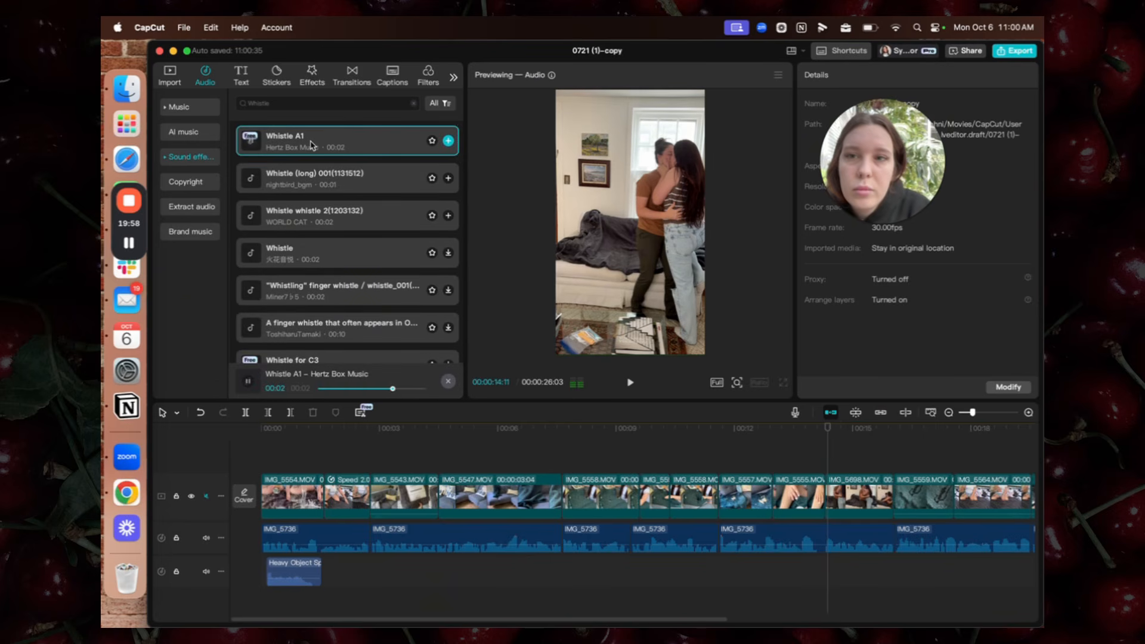
left_click(296, 179)
left_click(294, 223)
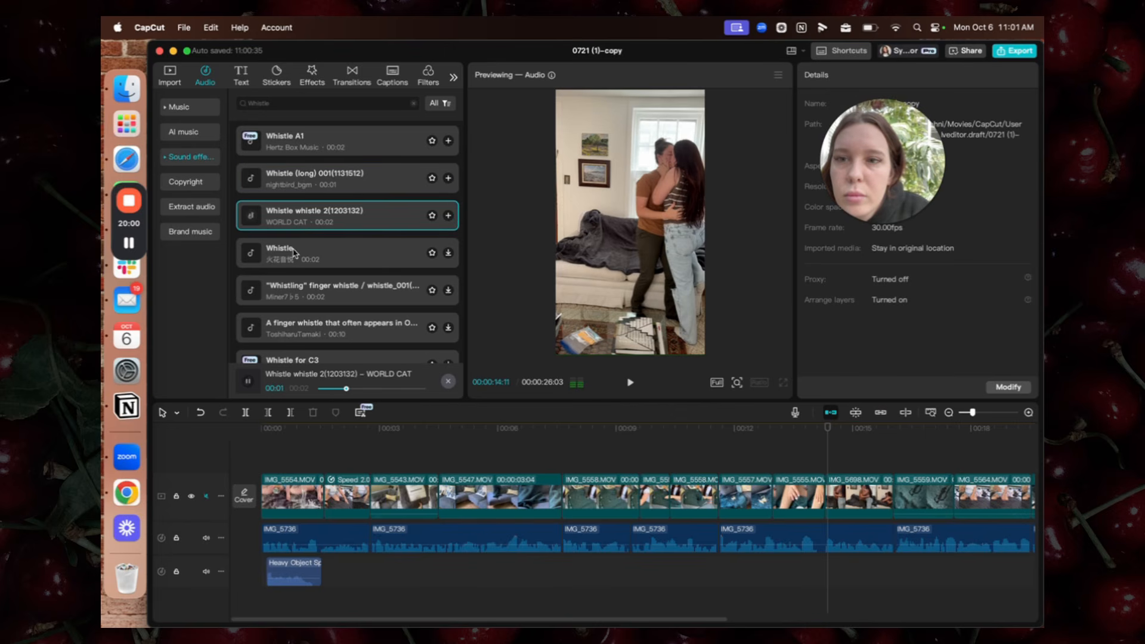
left_click(294, 253)
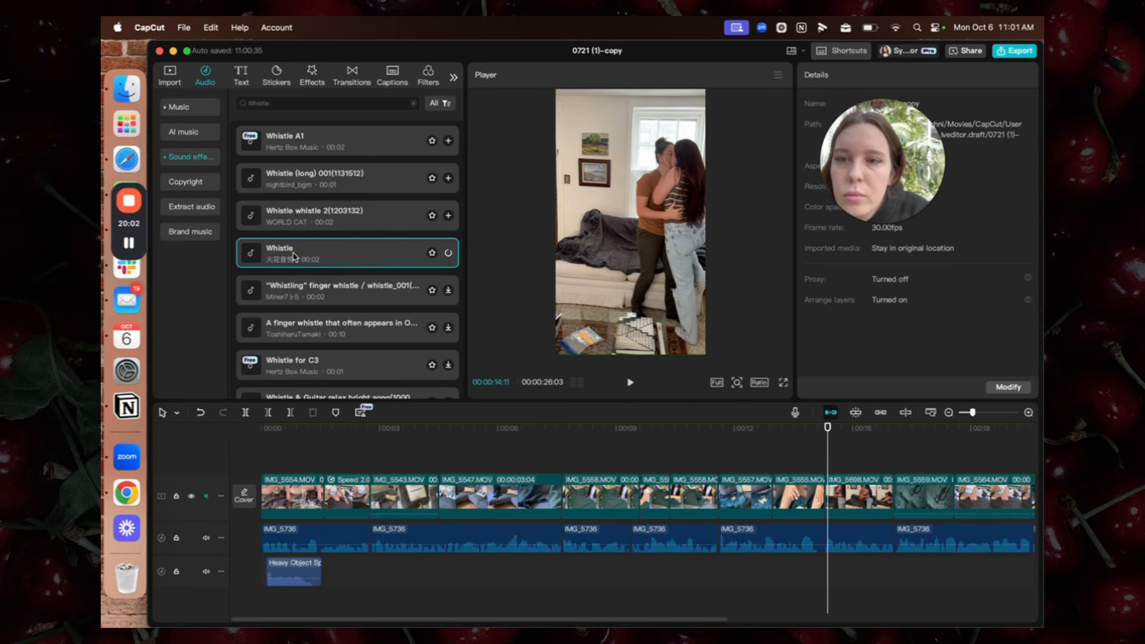
left_click(303, 293)
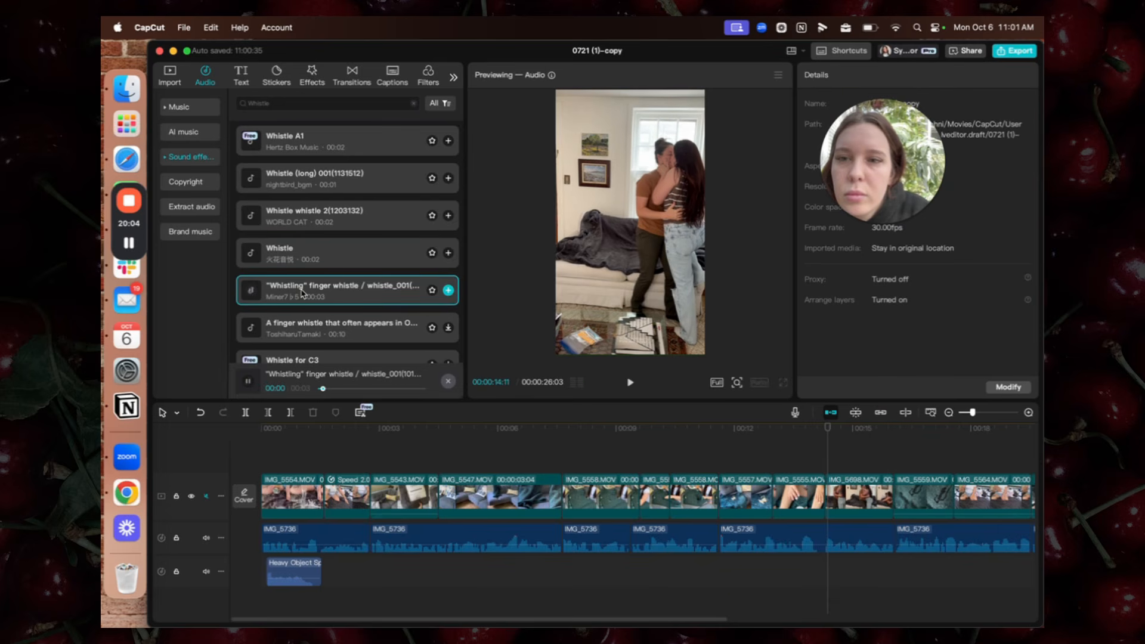
left_click(307, 325)
scroll(308, 326, "down", 2)
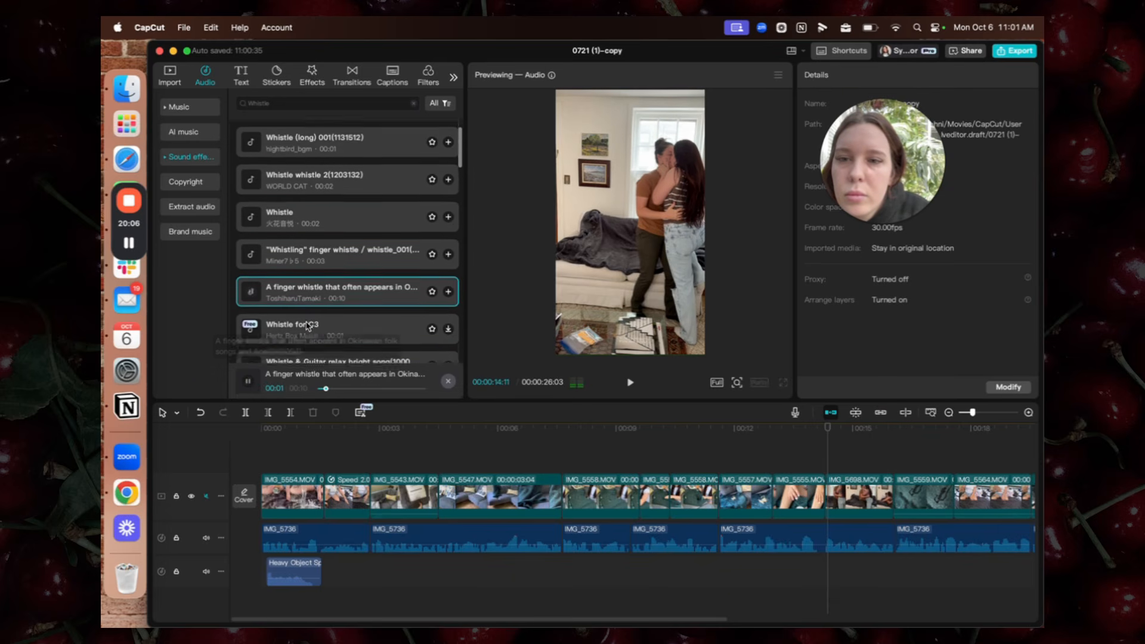
left_click(305, 311)
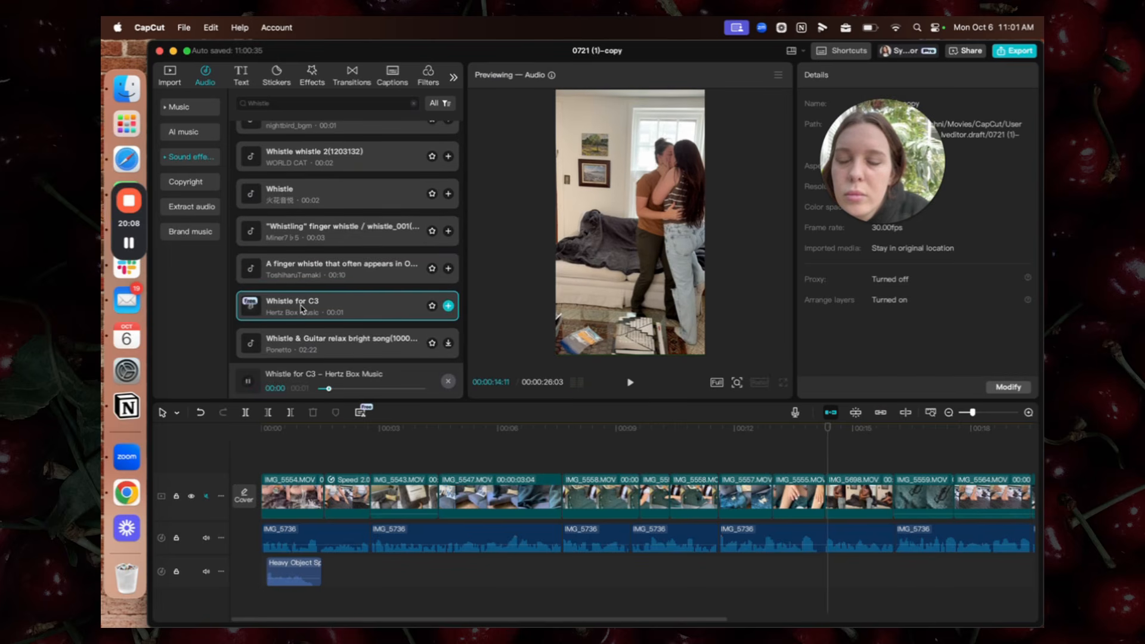
Preview the further whistle effects in the results, from Whistle & Guitar relax bright song through Whistle (Pl)(1286641)
scroll(301, 308, "down", 1)
left_click(301, 309)
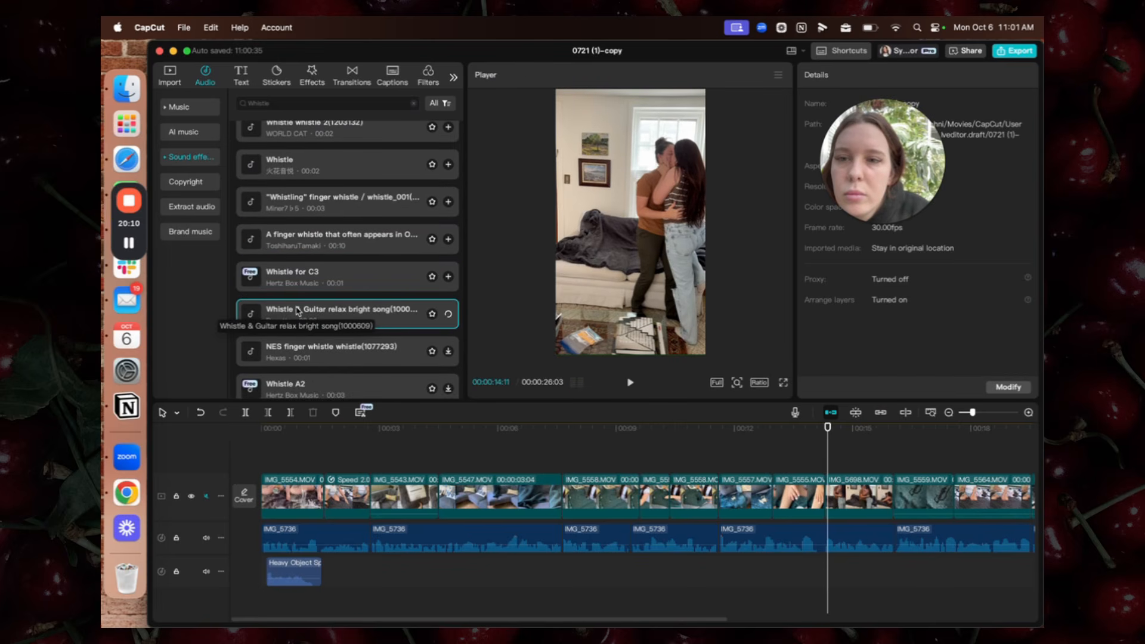
scroll(297, 310, "down", 2)
left_click(296, 309)
left_click(350, 349)
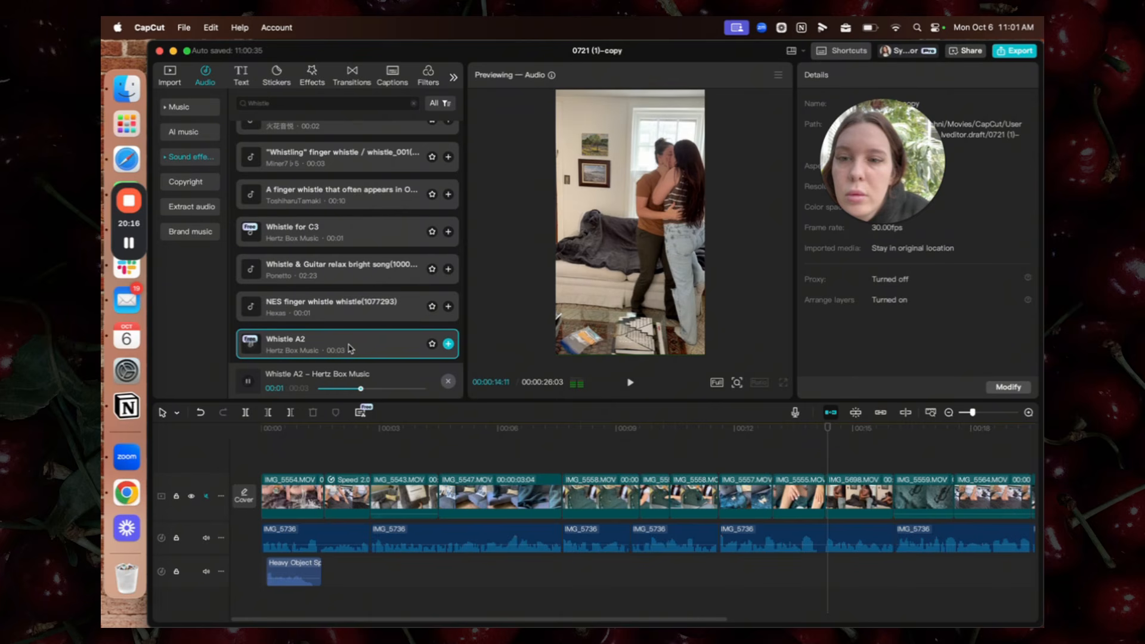
scroll(303, 306, "down", 3)
left_click(302, 305)
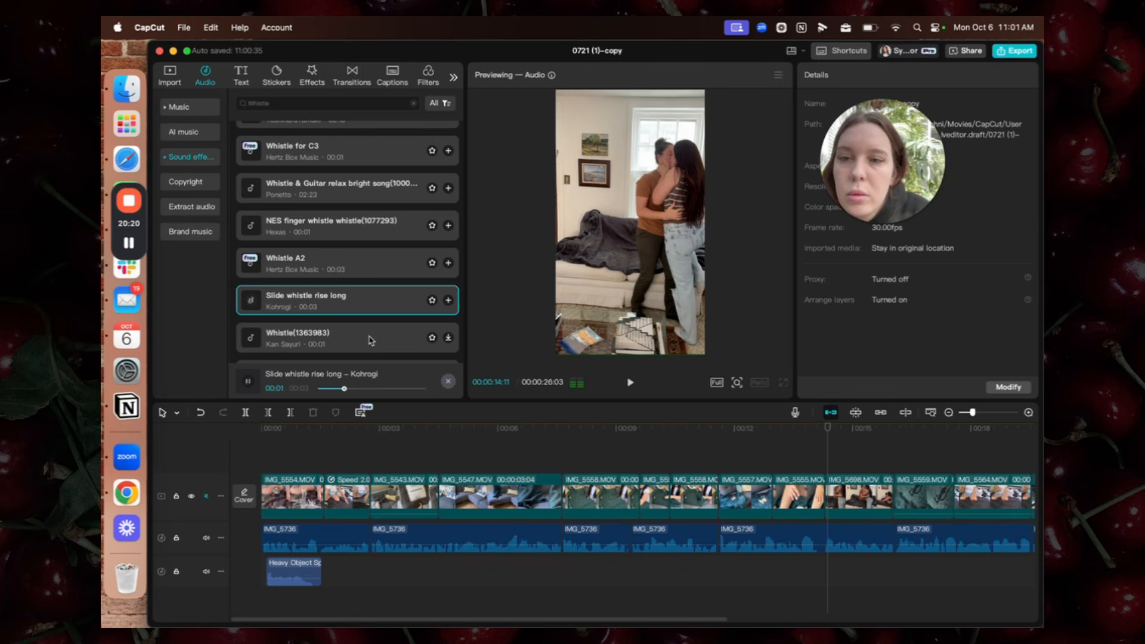
left_click(371, 340)
scroll(358, 298, "down", 3)
left_click(329, 269)
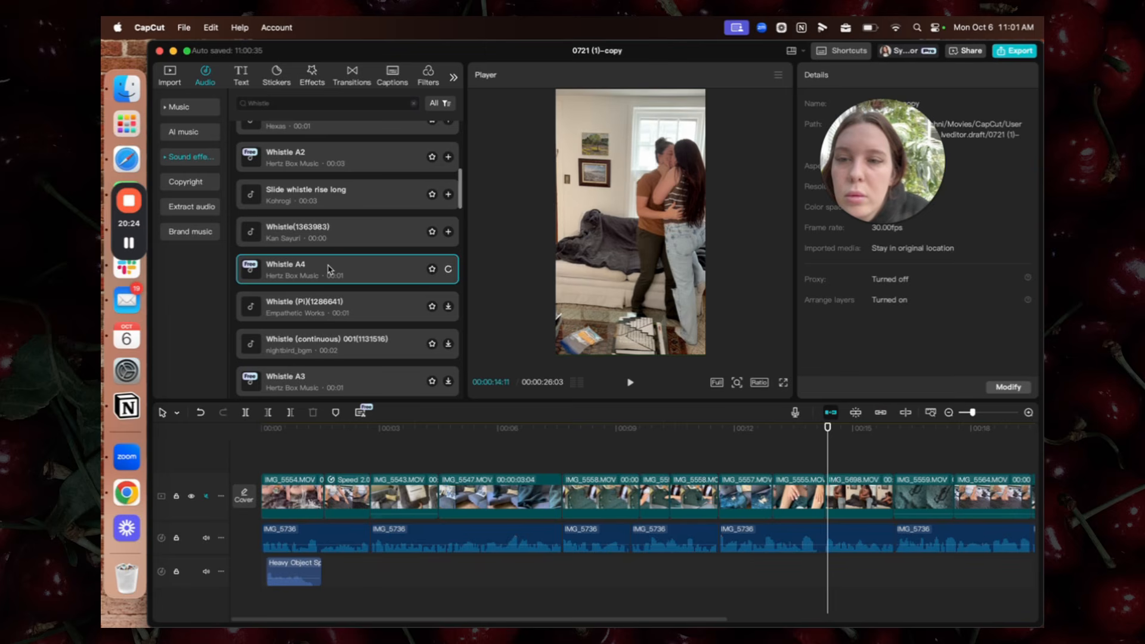
left_click(313, 307)
Add the Whistle A1 effect to the sound effects track under the start of the kissing clip, and play back that section
scroll(315, 307, "up", 5)
left_click_drag(279, 144, 824, 554)
left_click(811, 472)
key("space")
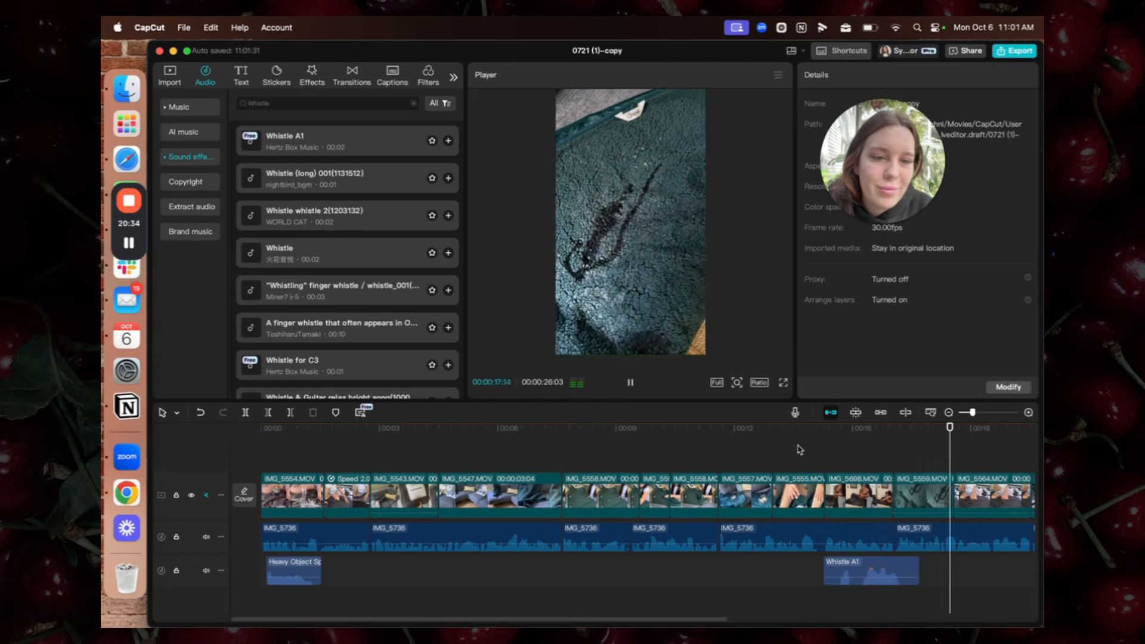
left_click(800, 450)
scroll(798, 452, "right", 5)
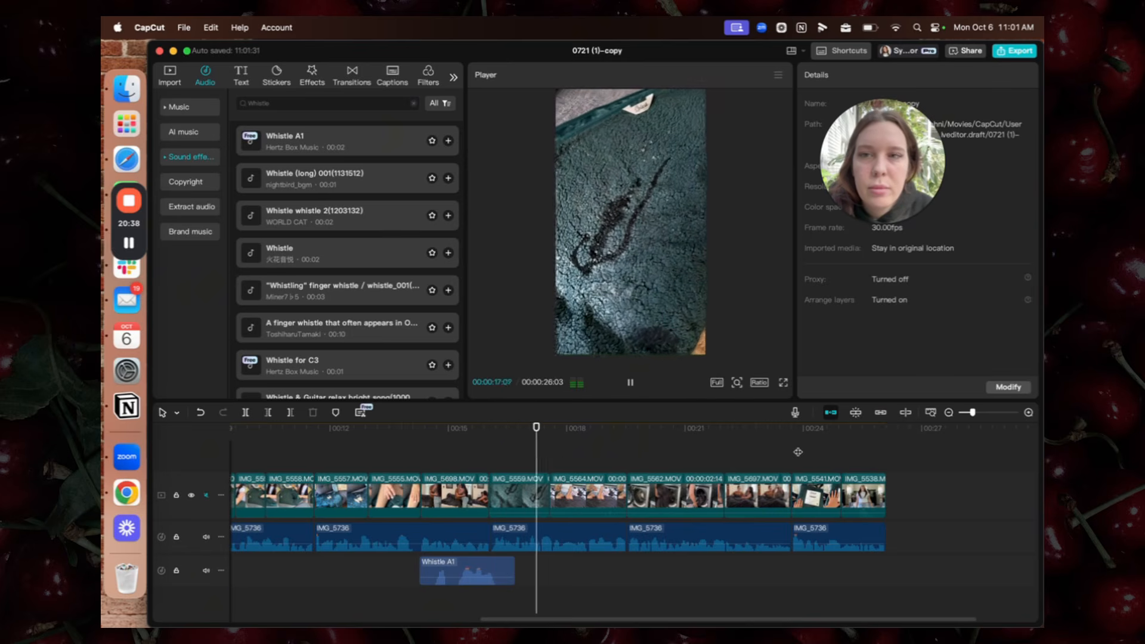
key("space")
Search the sound effects for "water splash"
left_click(294, 101)
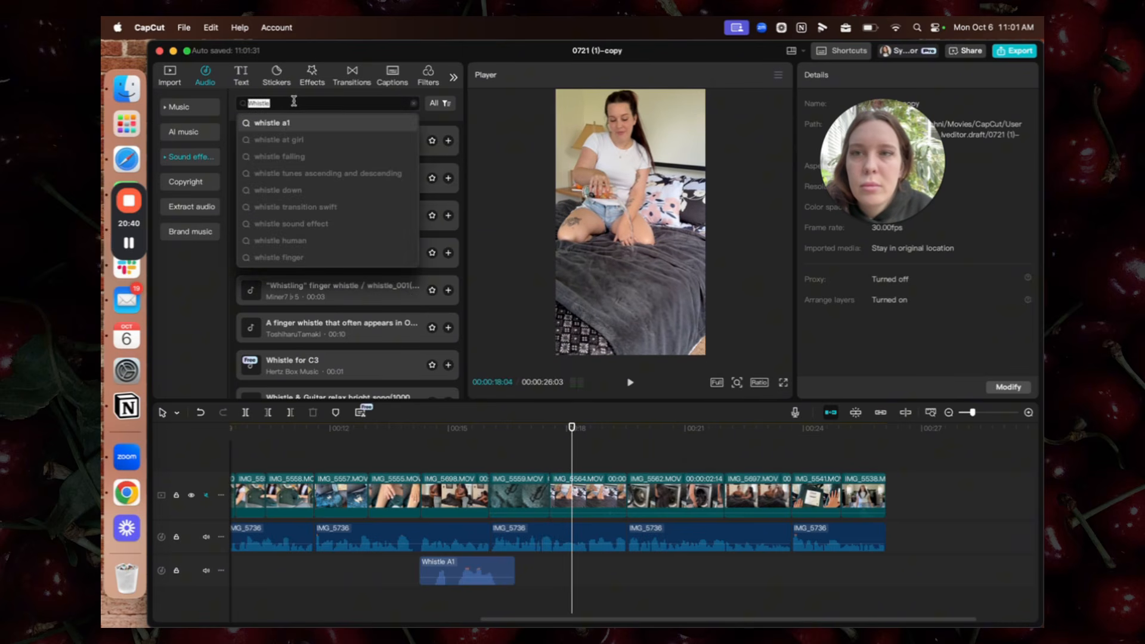
type("water")
key("Return")
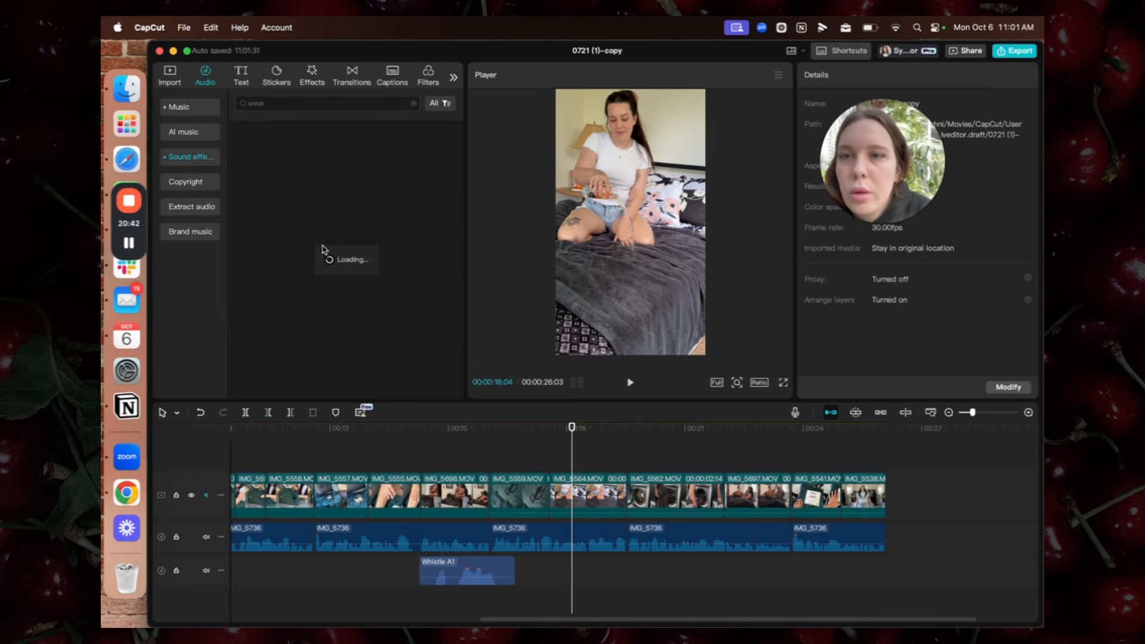
type("splash")
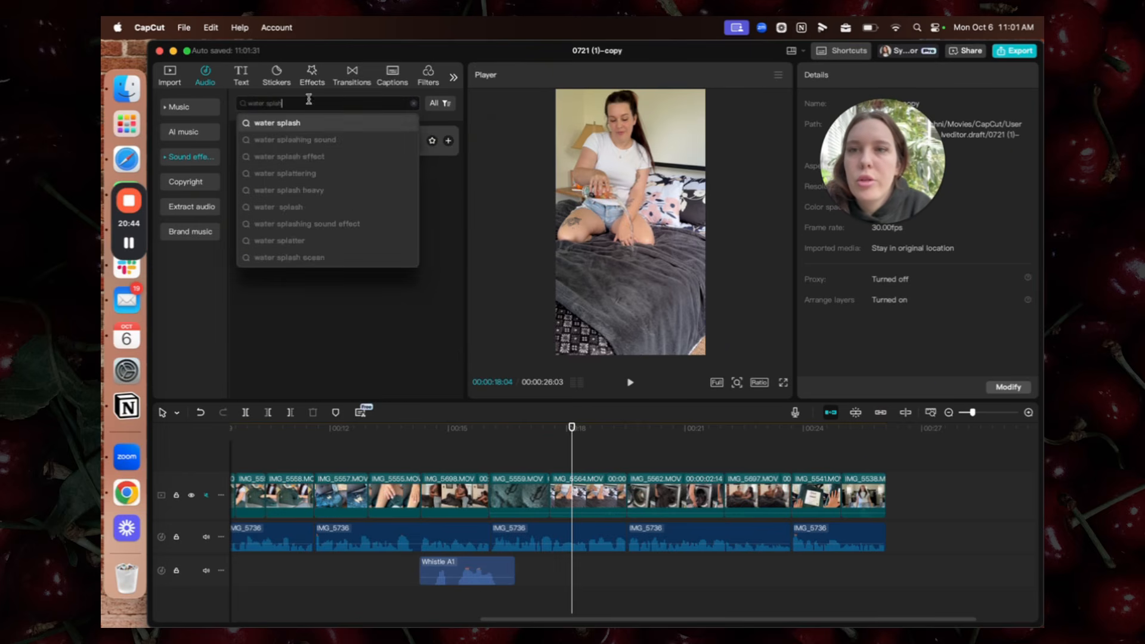
key("Return")
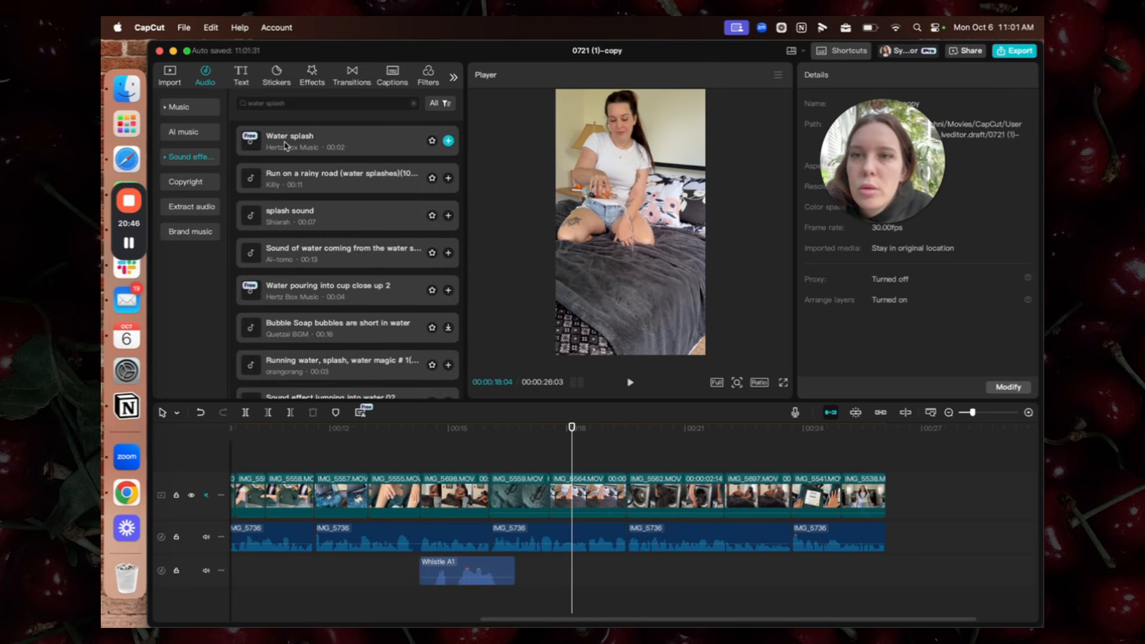
Try the Water splash effect by playing it under the IMG_5564.MOV clip, and remove it again
left_click_drag(317, 154, 561, 579)
left_click(555, 460)
key("space")
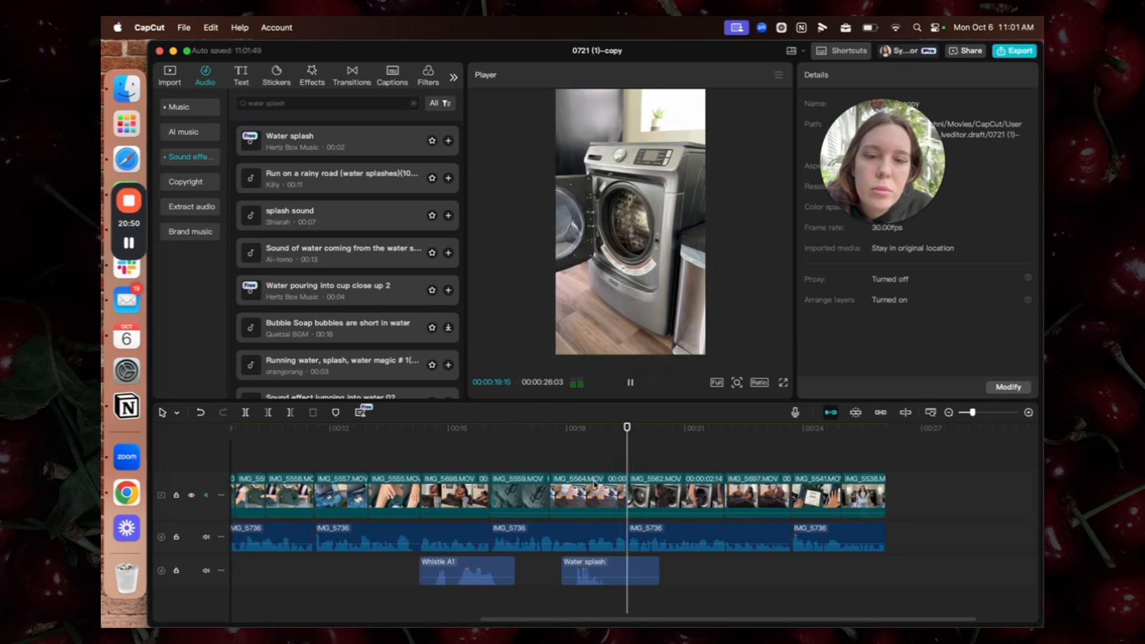
key("Delete")
Preview the water effects from Run on a rainy road through Water pouring into cup close up 2
left_click(315, 176)
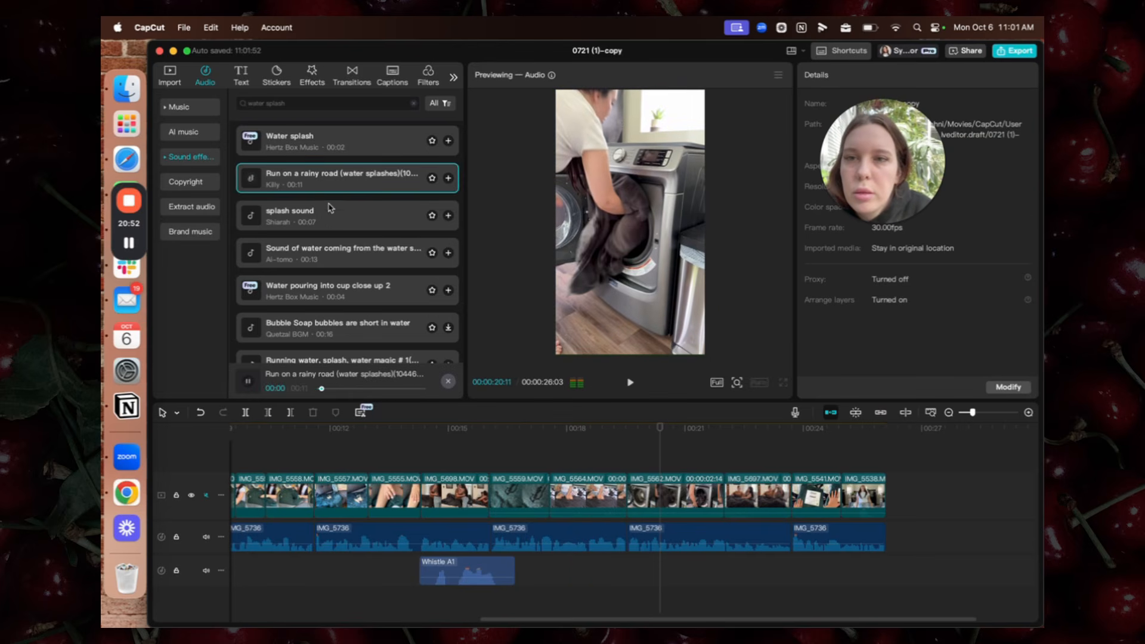
left_click(338, 215)
left_click(351, 253)
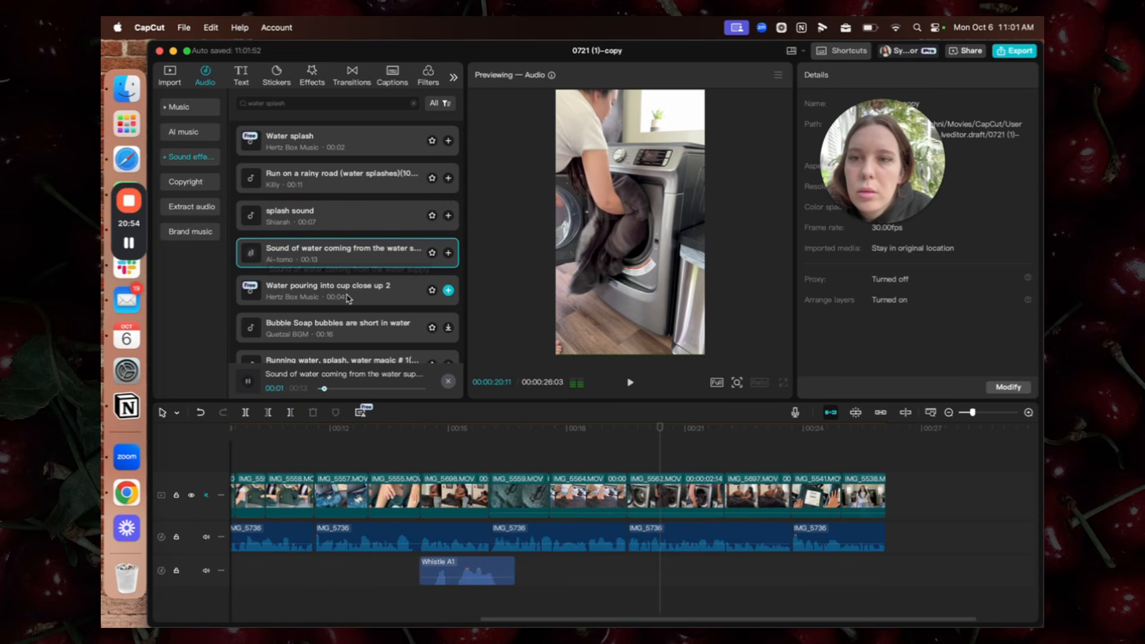
left_click(344, 295)
Try Water pouring into cup close up 2 under the IMG_5564.MOV clip with playback, and delete it from the timeline
left_click_drag(327, 295, 555, 572)
left_click(547, 440)
key("space")
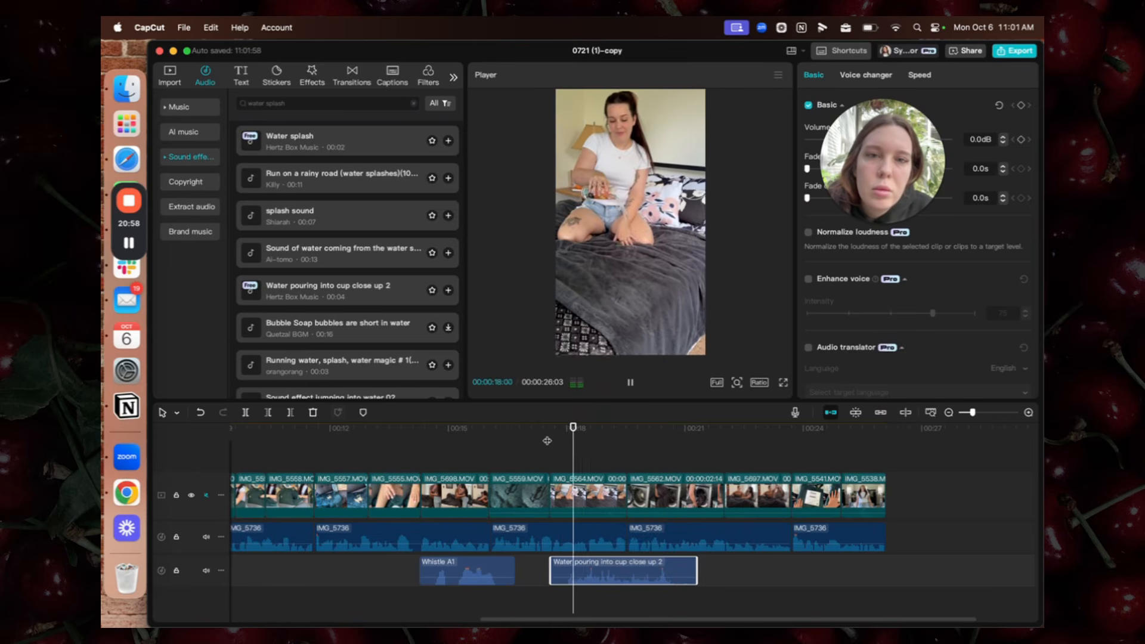
key("space")
left_click(565, 581)
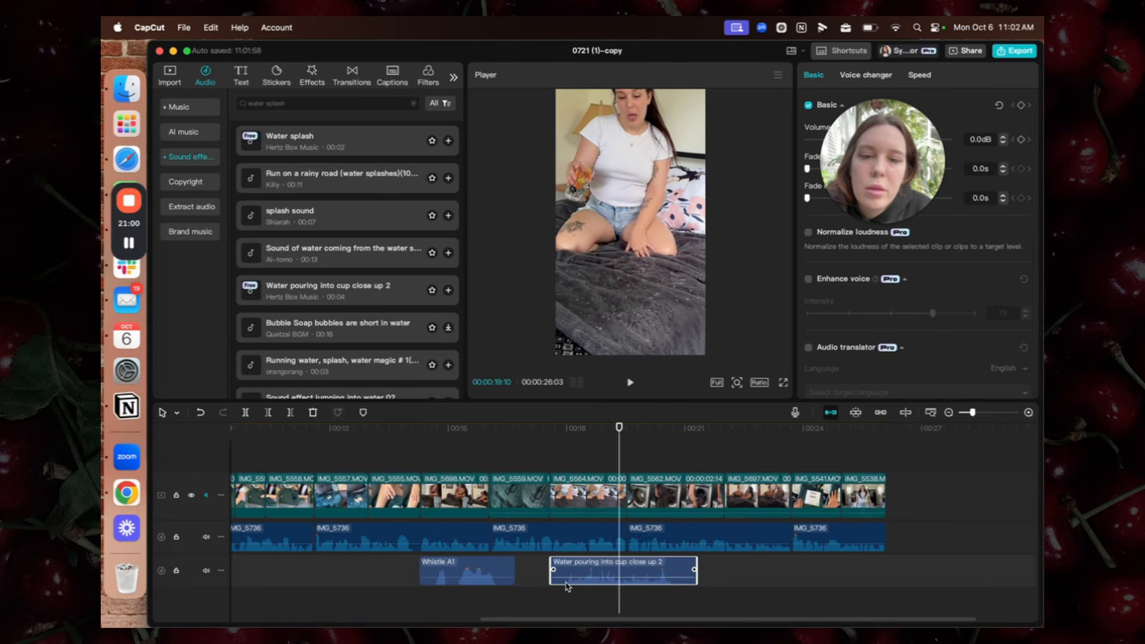
key("Delete")
Preview more splash effects further down the results, including Sound effect jumping into water 02, Water drains and Running water, splash, water magic # 3
left_click(329, 369)
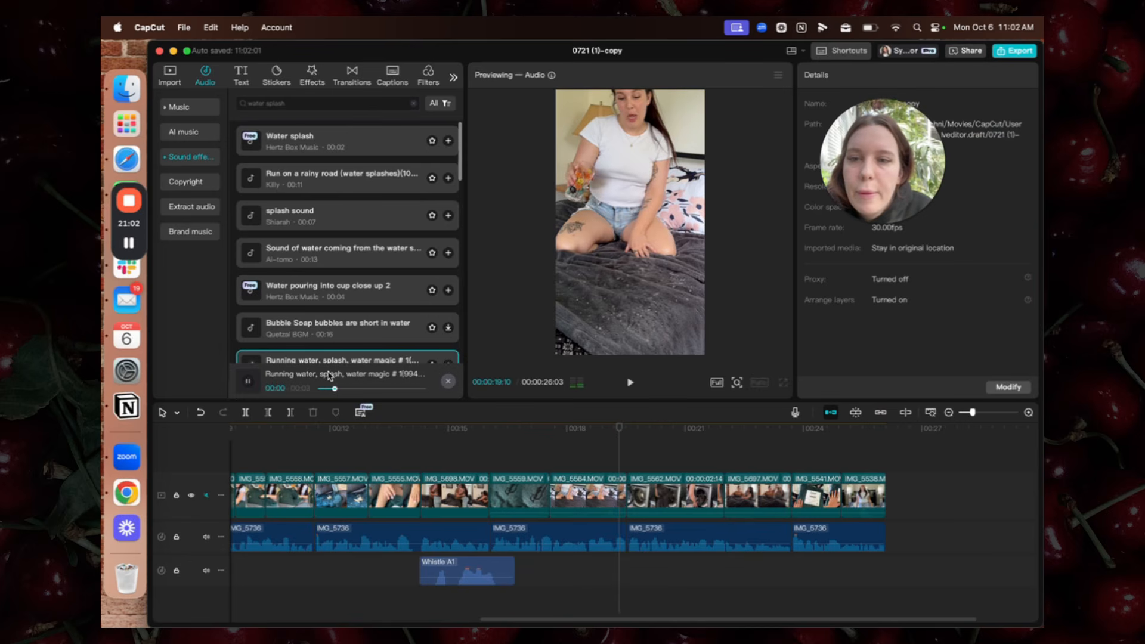
scroll(358, 334, "down", 4)
left_click(382, 293)
scroll(375, 286, "down", 3)
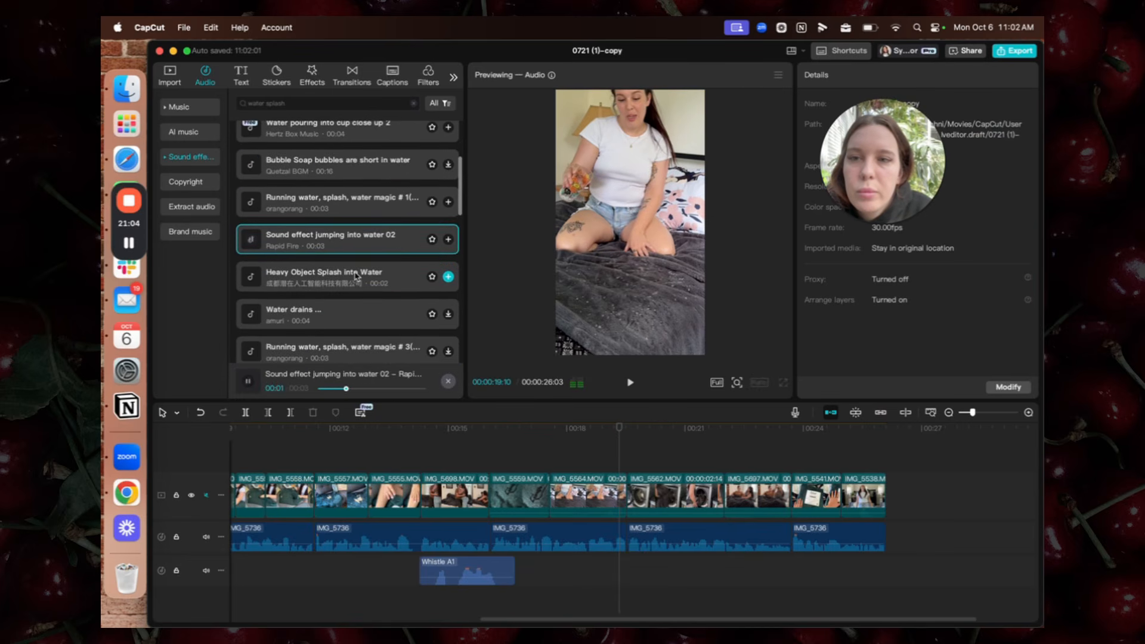
left_click(343, 241)
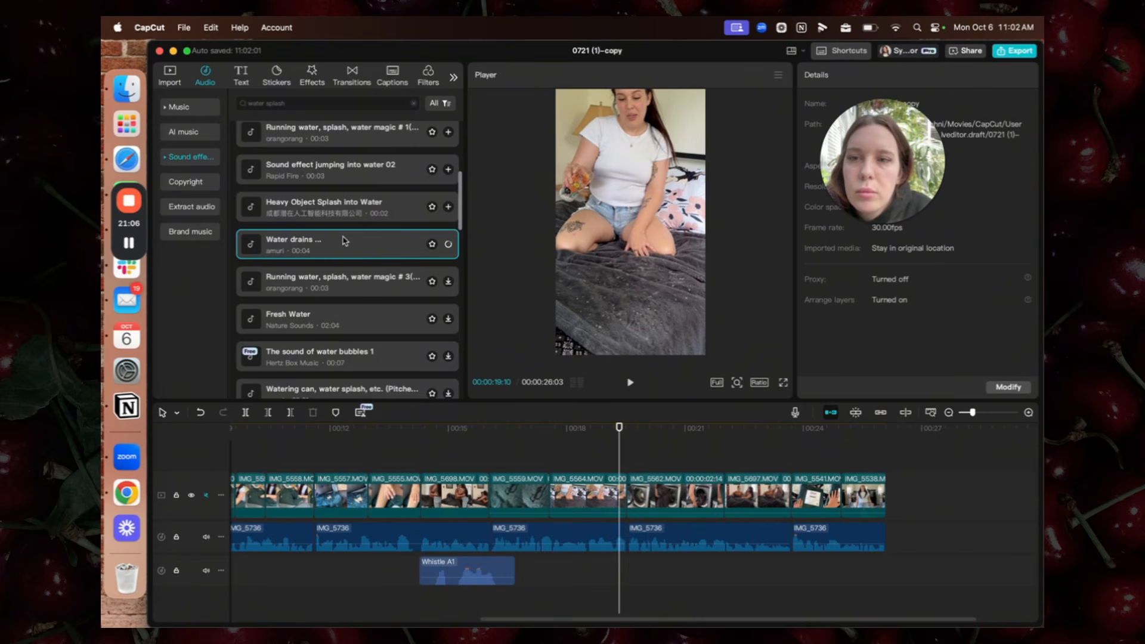
left_click(344, 285)
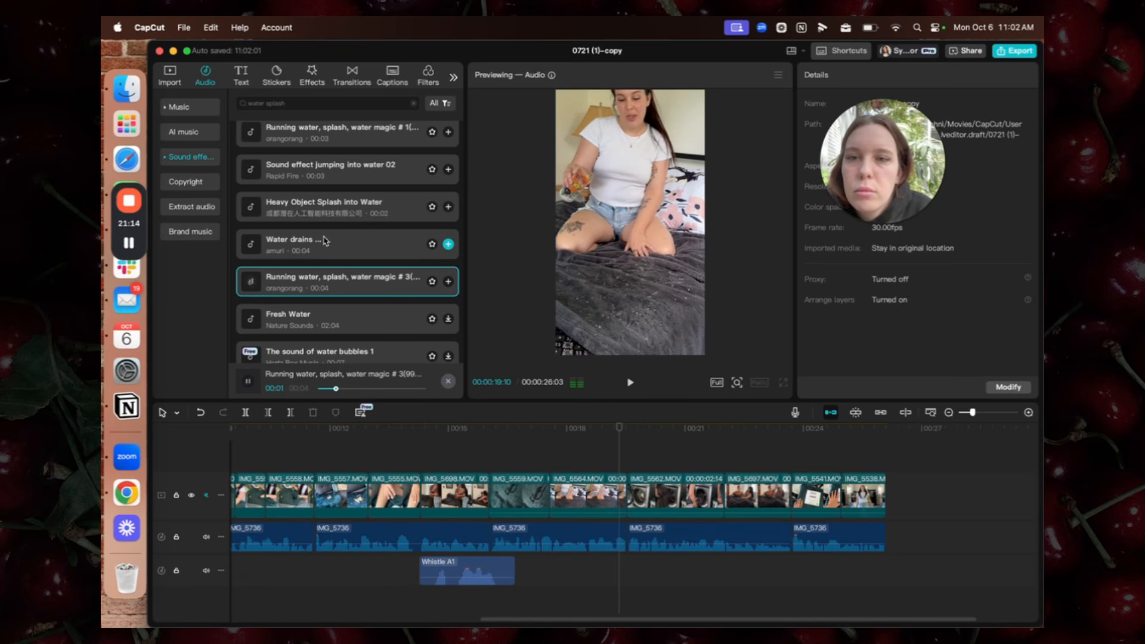
Try Running water, splash, water magic # 3 under the IMG_5564.MOV clip with playback, and delete it from the timeline
left_click_drag(323, 288, 557, 575)
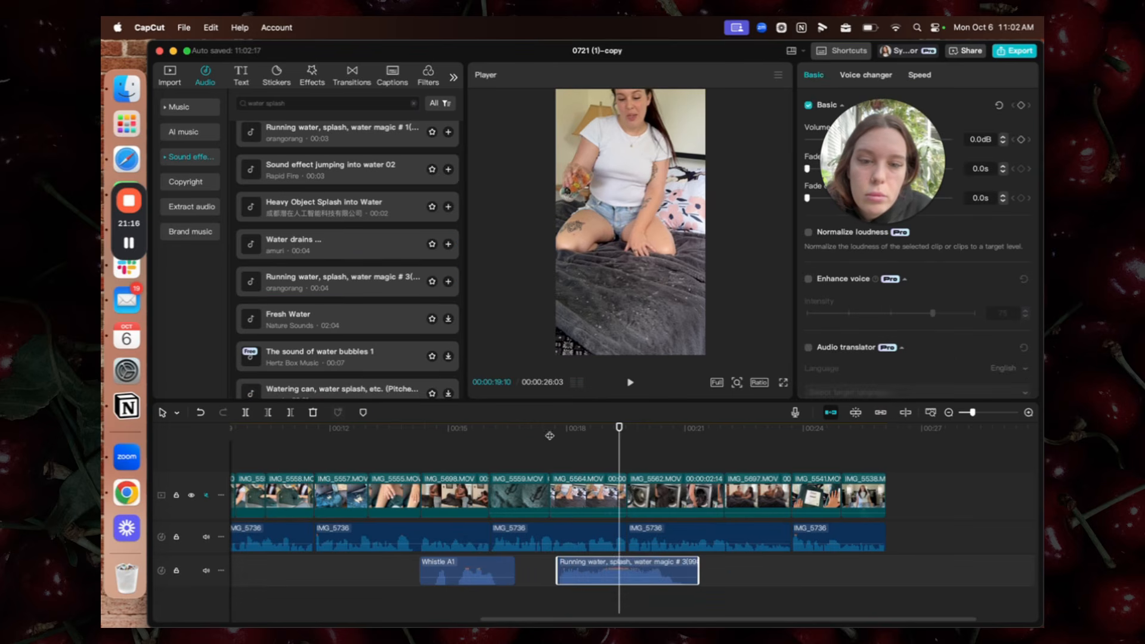
left_click(549, 436)
key("space")
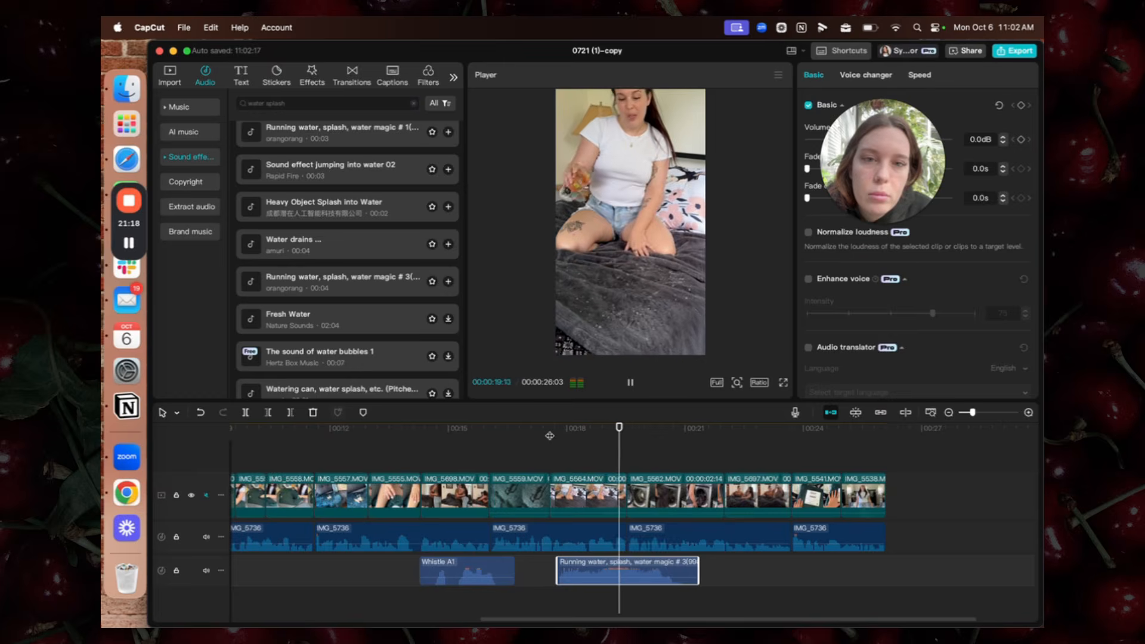
key("space")
key("Delete")
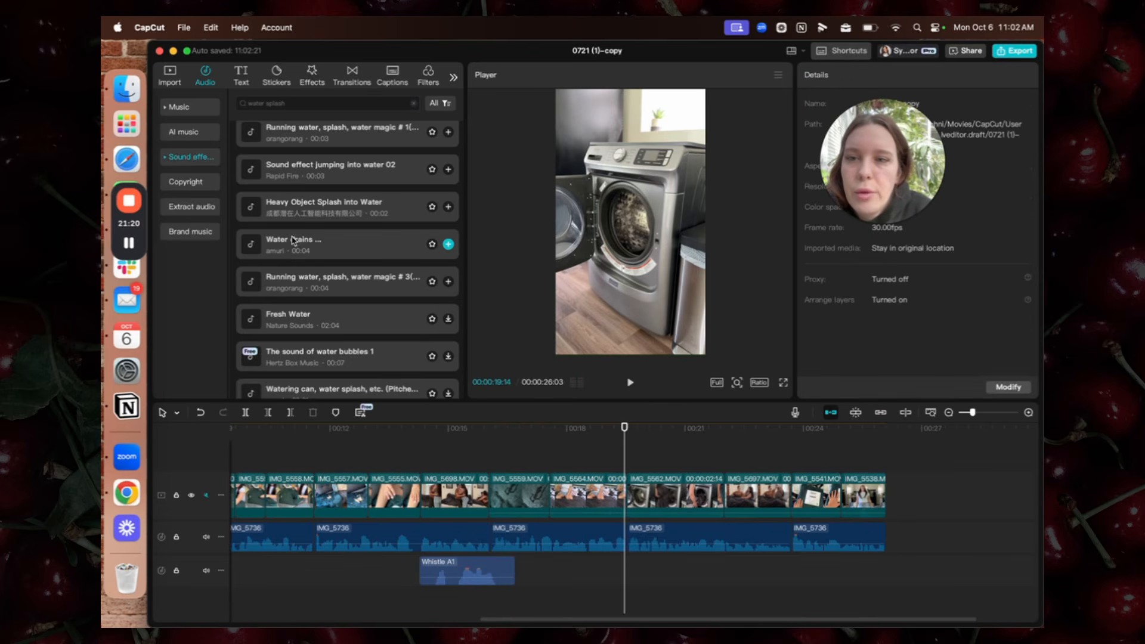
Preview the Water drains, Fresh Water and The sound of water bubbles 1 effects
left_click(306, 249)
left_click(333, 313)
scroll(346, 295, "down", 2)
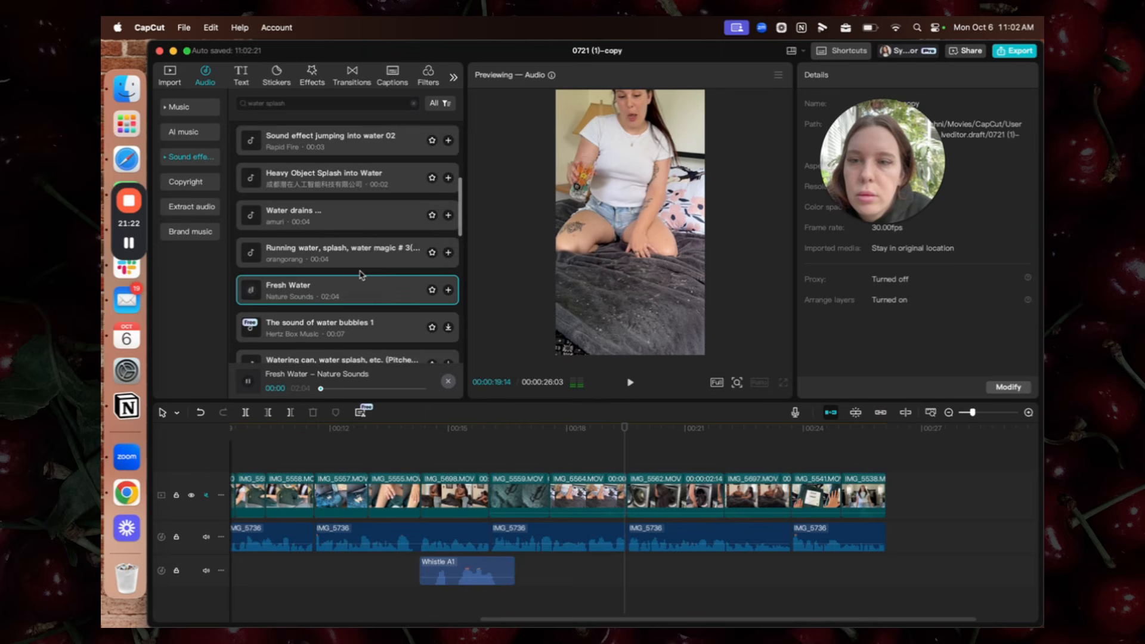
left_click(322, 315)
scroll(327, 315, "down", 2)
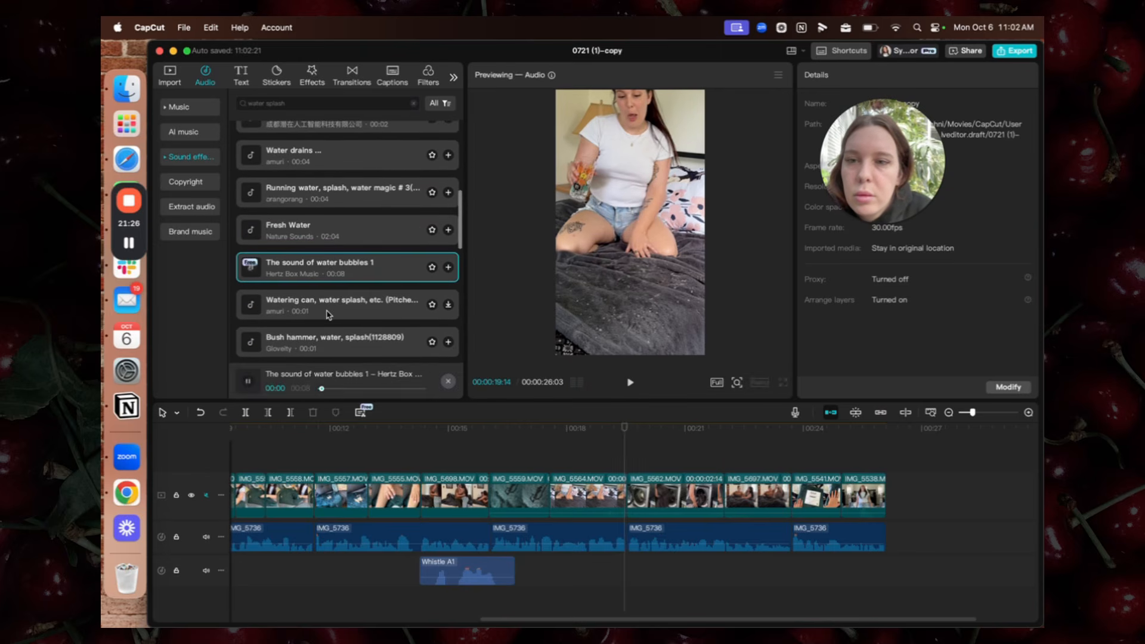
scroll(294, 269, "up", 5)
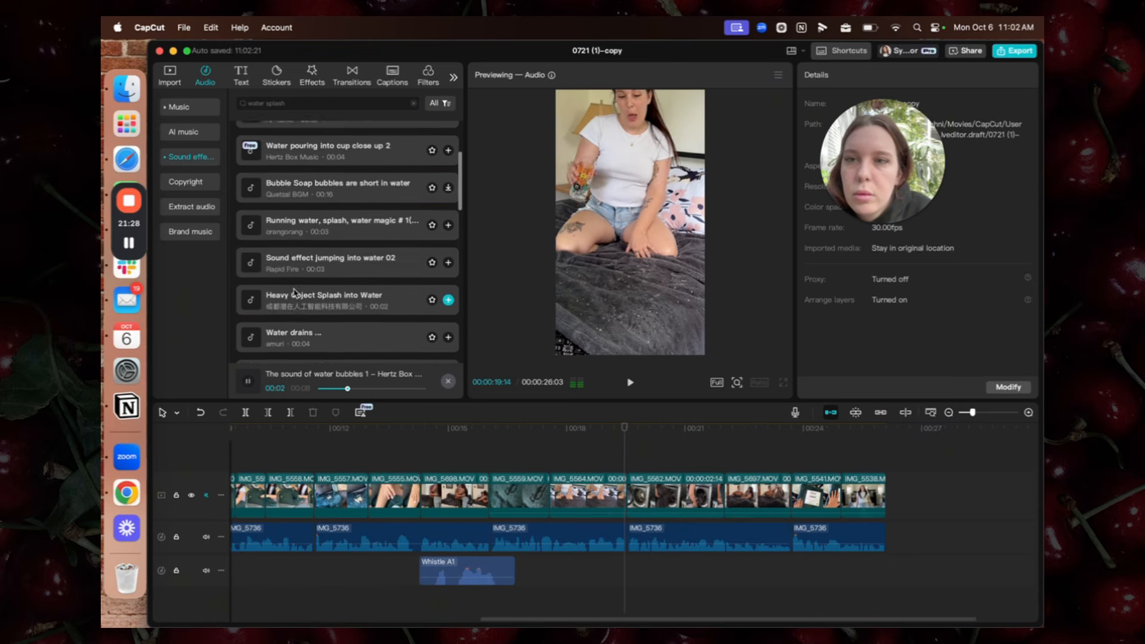
Preview the splash effects near the start of the results again, including splash sound, Water splash, Bubble Soap bubbles and Running water # 1
left_click(344, 190)
left_click(328, 223)
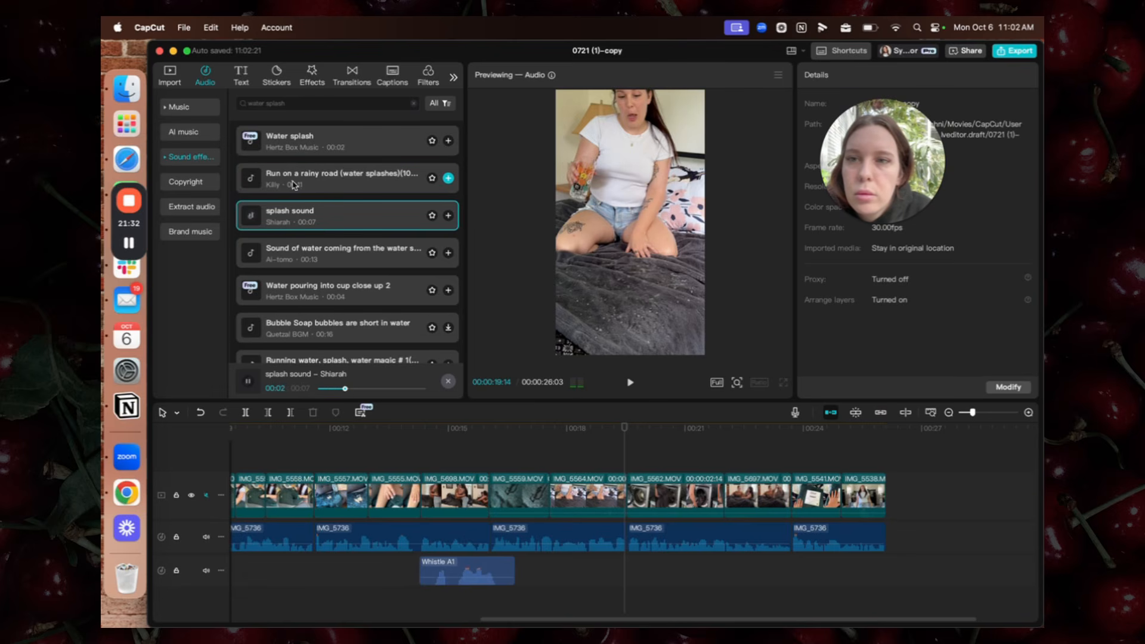
left_click(303, 151)
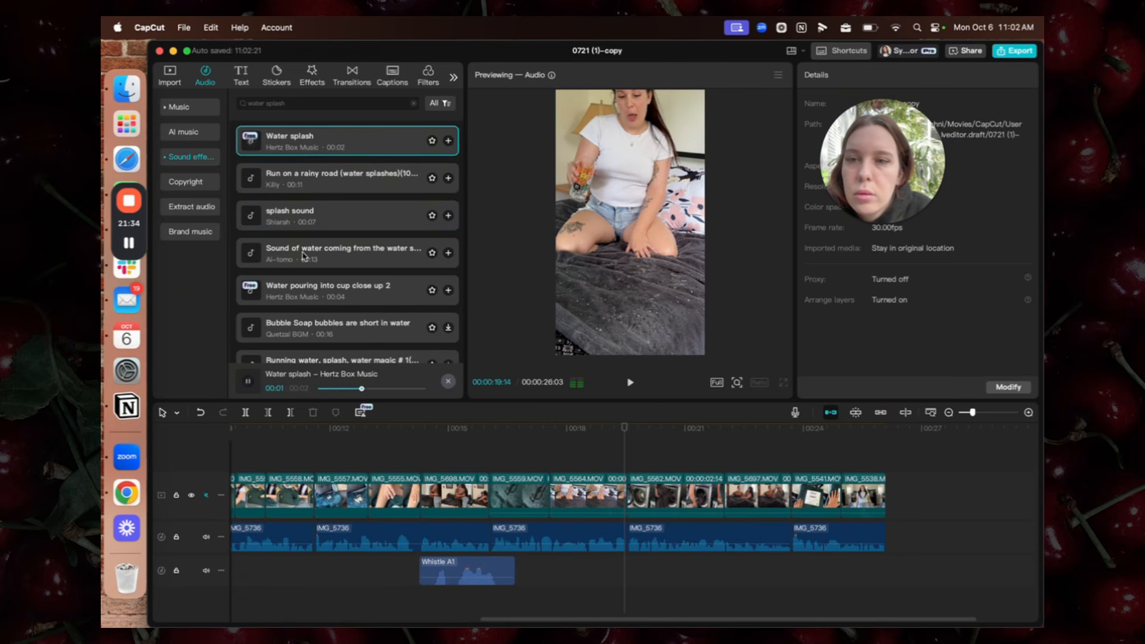
left_click(316, 288)
scroll(316, 288, "down", 3)
left_click(352, 260)
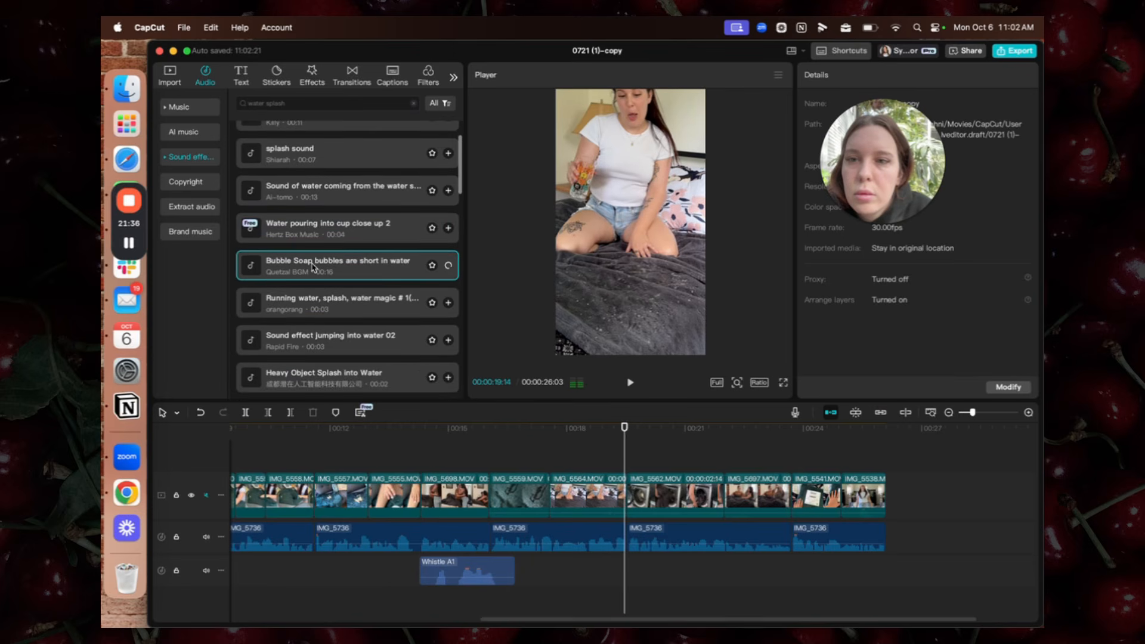
left_click(327, 268)
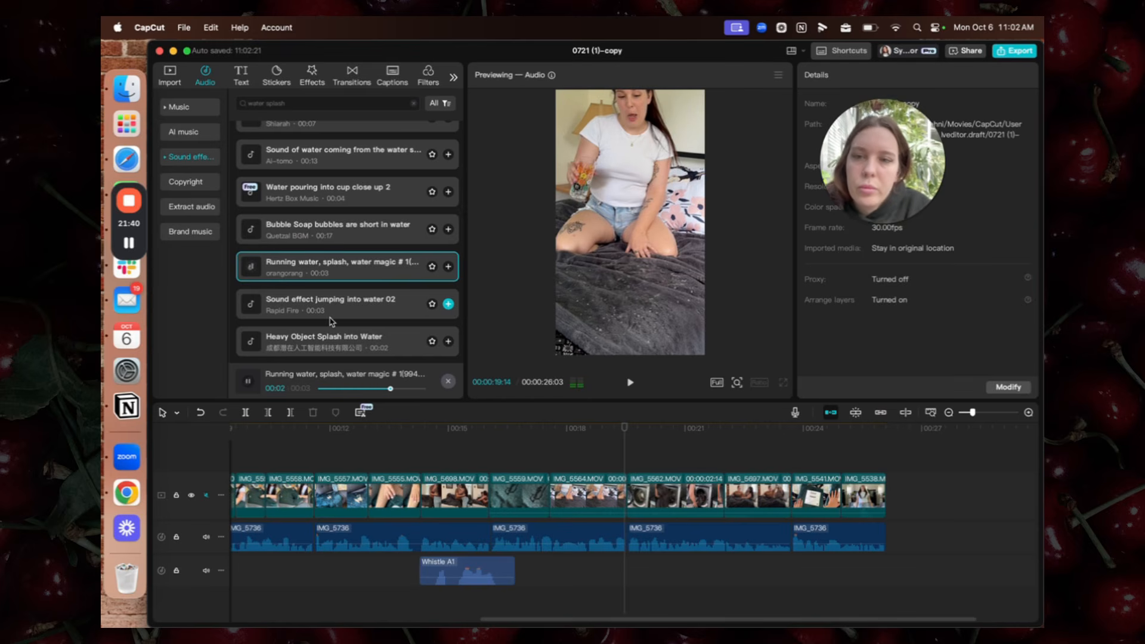
Add Heavy Object Splash into Water to the audio track beneath the IMG_5564.MOV clip and play that part back
left_click(331, 340)
left_click_drag(313, 347, 559, 569)
key("space")
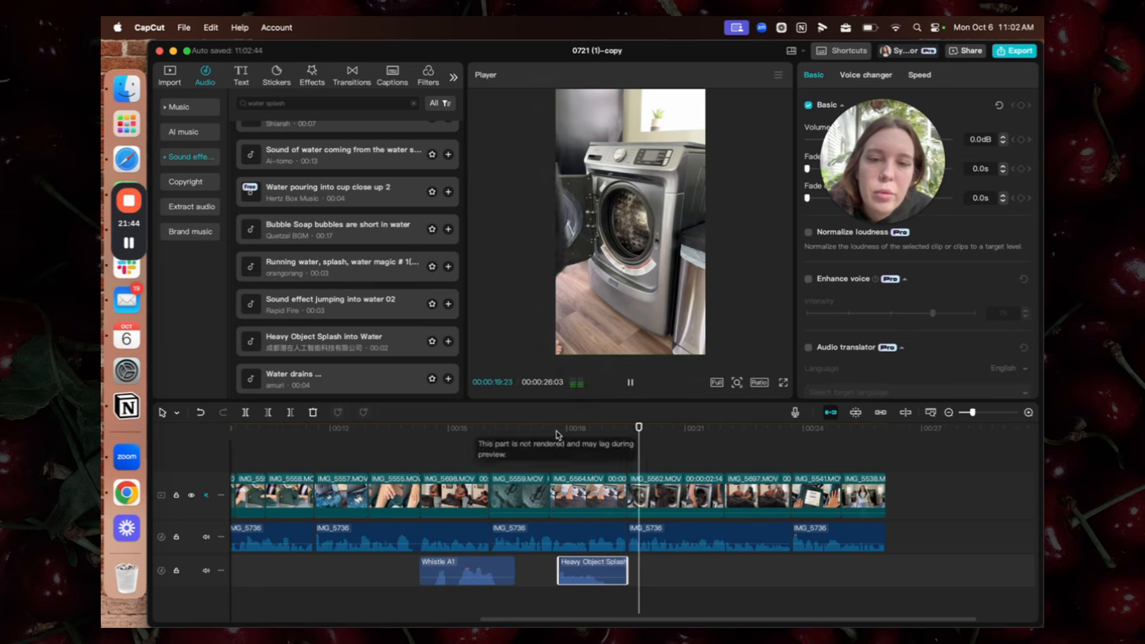
left_click(559, 456)
Shift the splash effect under IMG_5564.MOV to start just before the 18-second mark, checking its timing with playback
left_click_drag(599, 588, 625, 587)
left_click(541, 439)
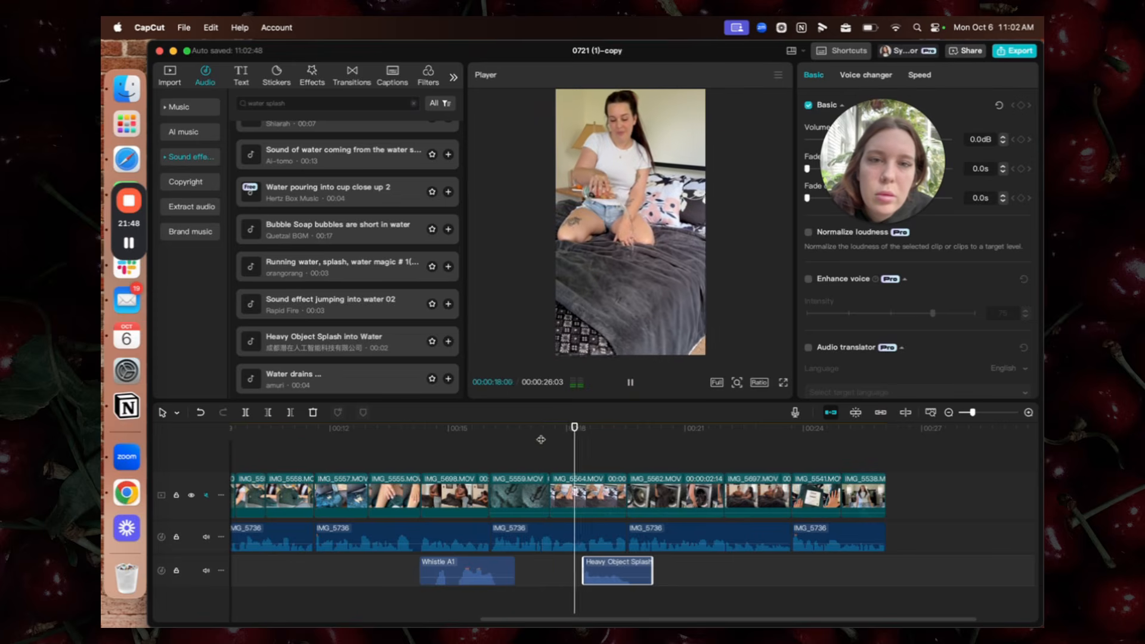
left_click_drag(621, 560, 609, 560)
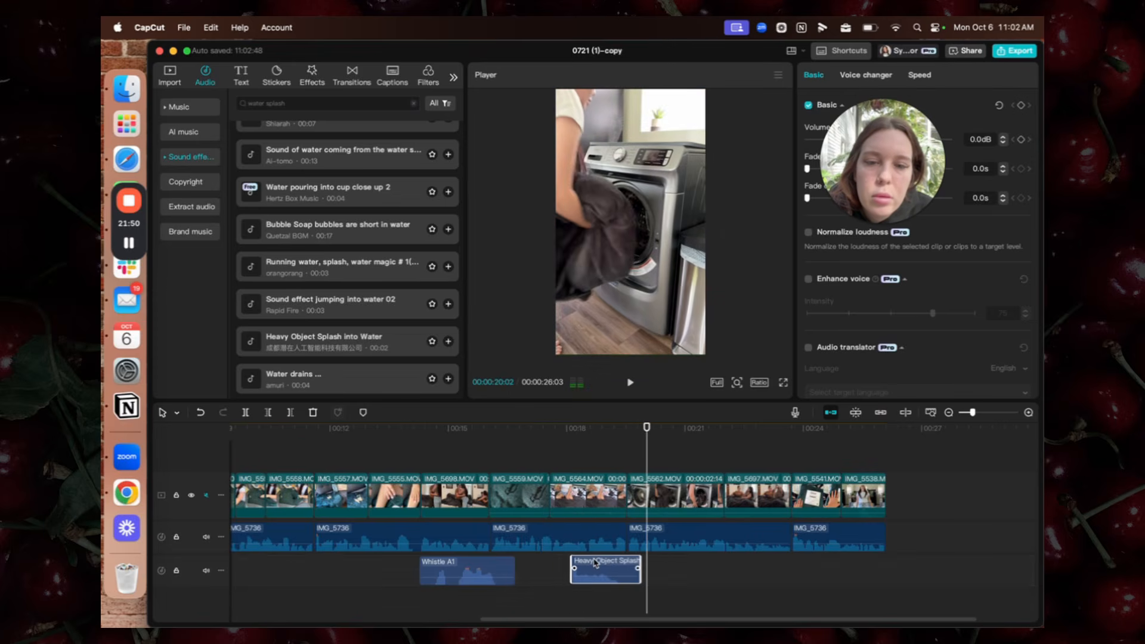
left_click(529, 430)
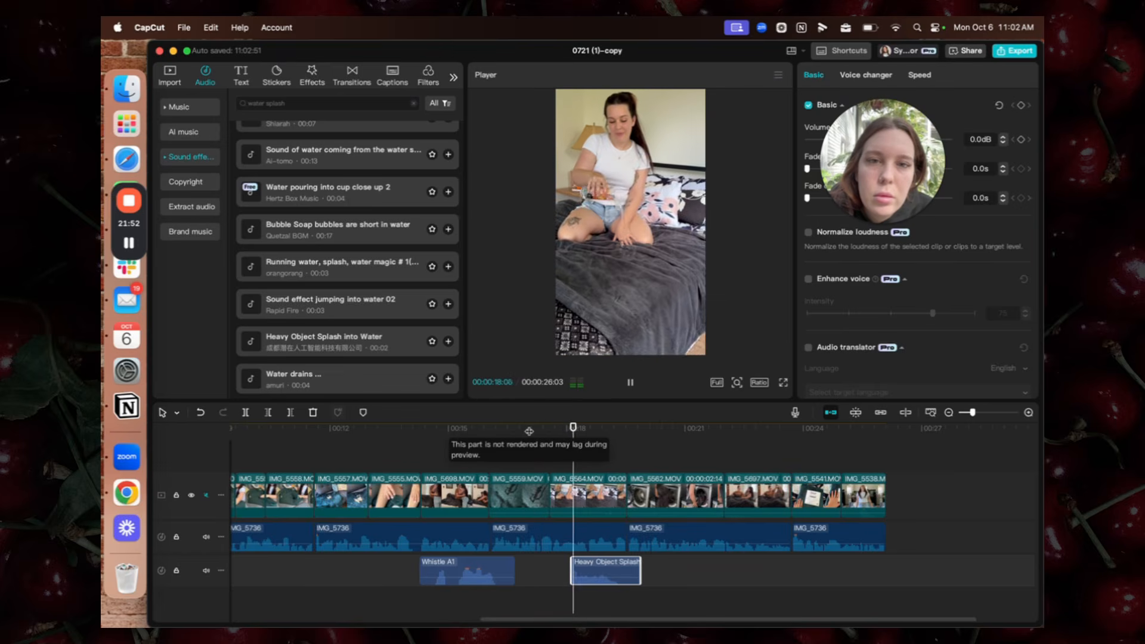
key("space")
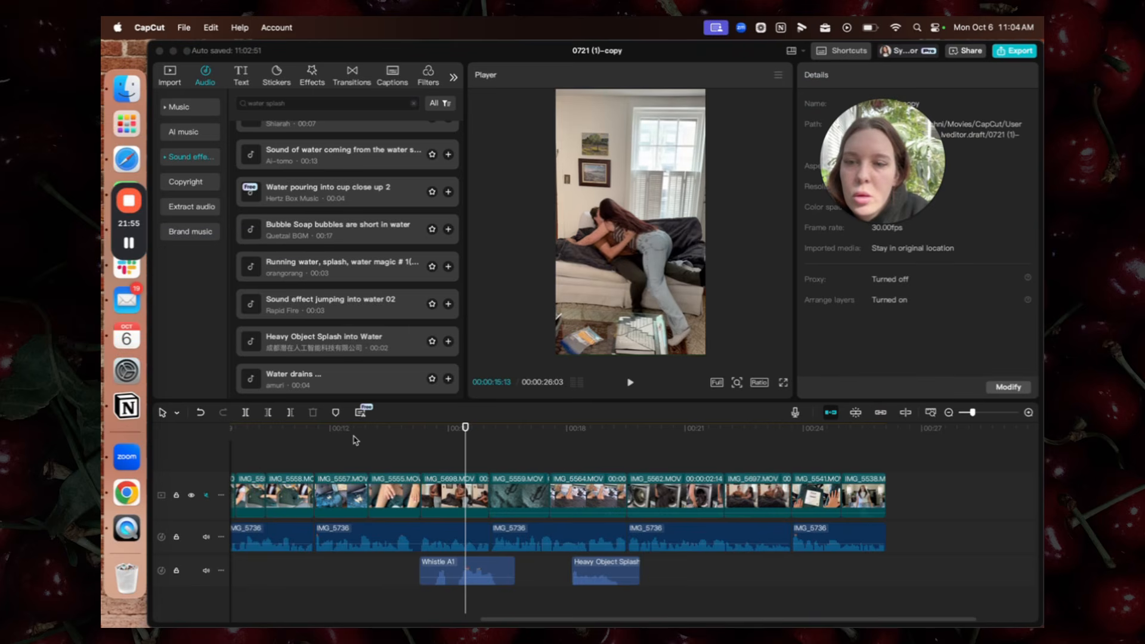
Review the opening and add the Pull In II transition between IMG_5554.MOV and the sped-up clip after it, then play it back
left_click(267, 446)
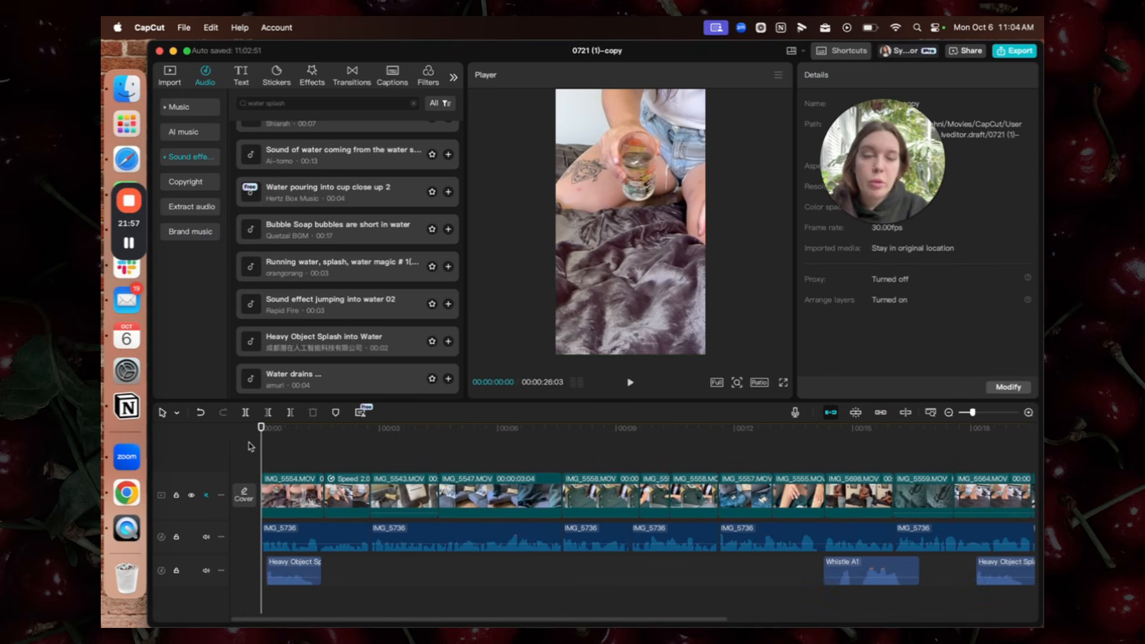
key("space")
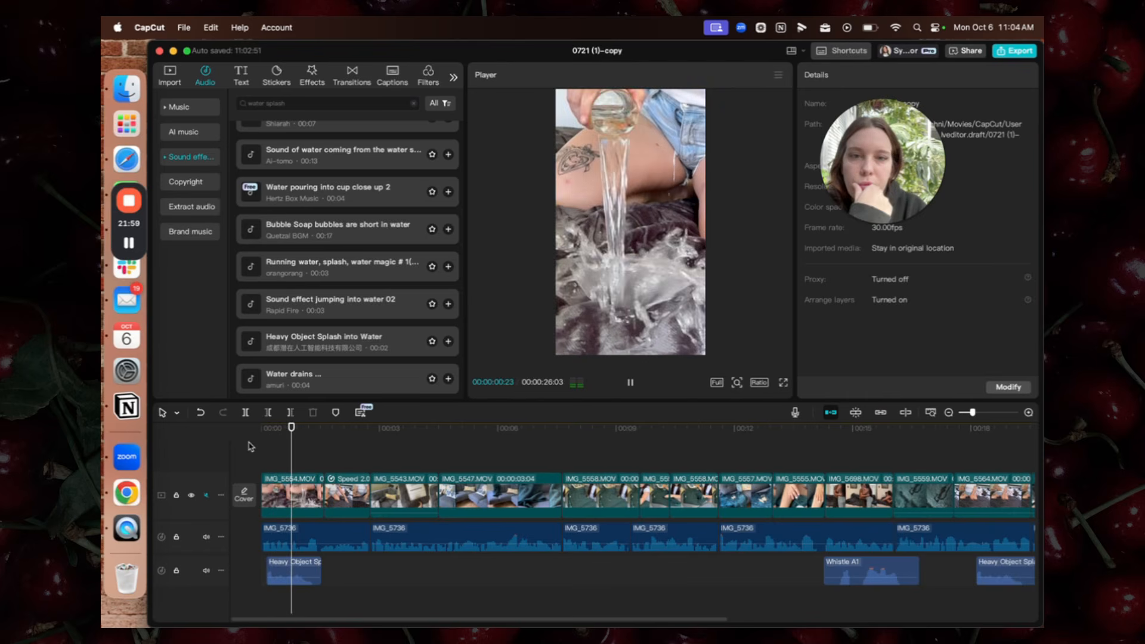
key("space")
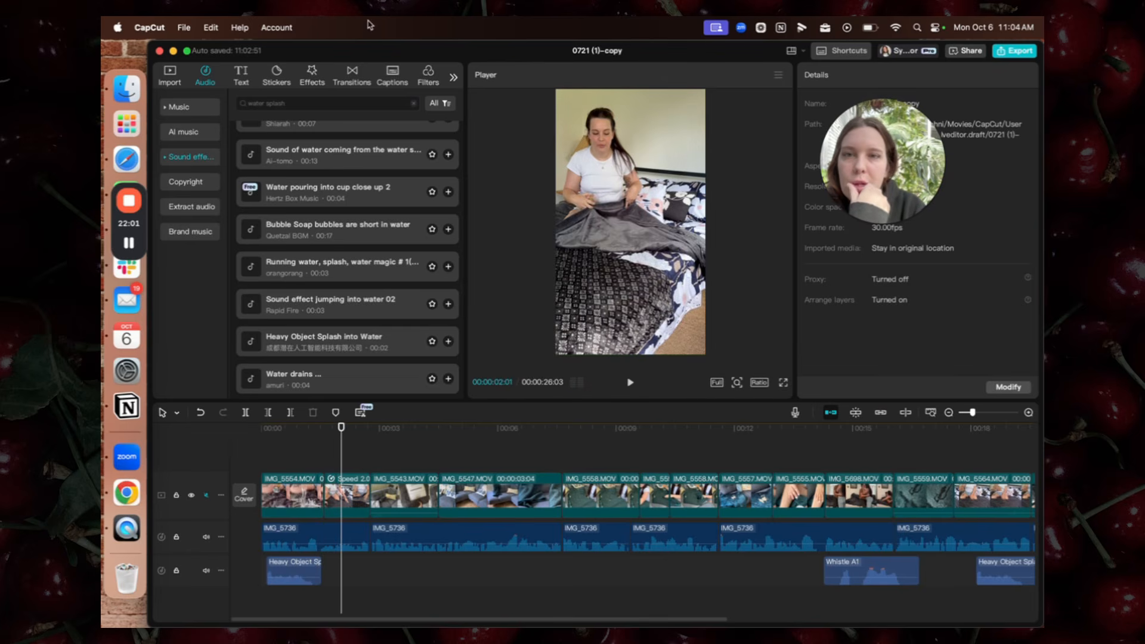
left_click(352, 74)
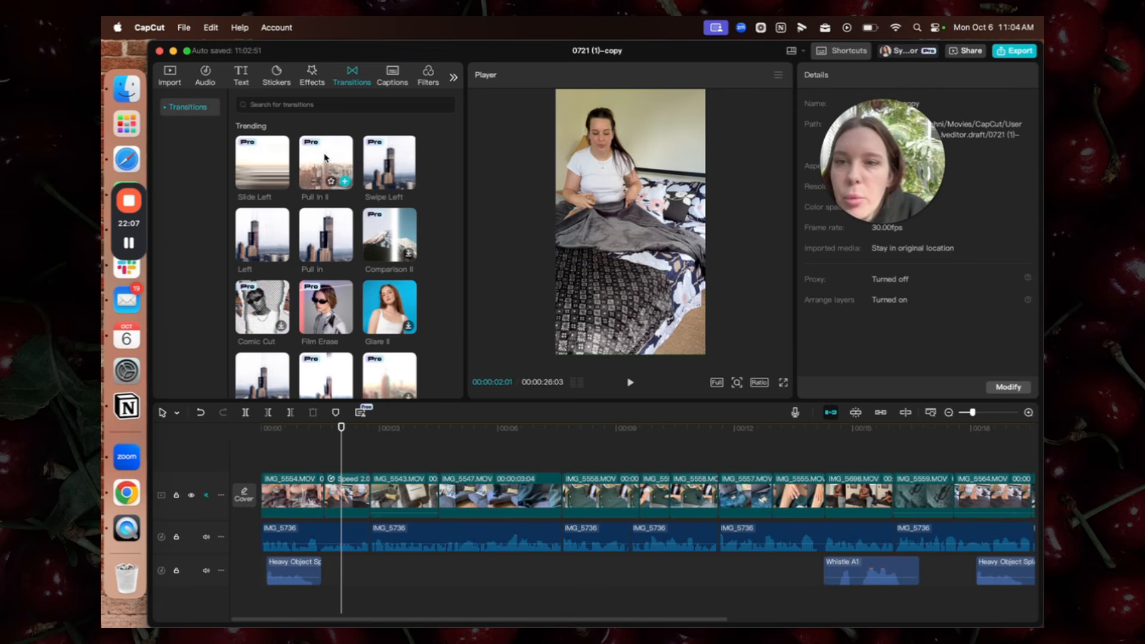
left_click_drag(325, 157, 323, 495)
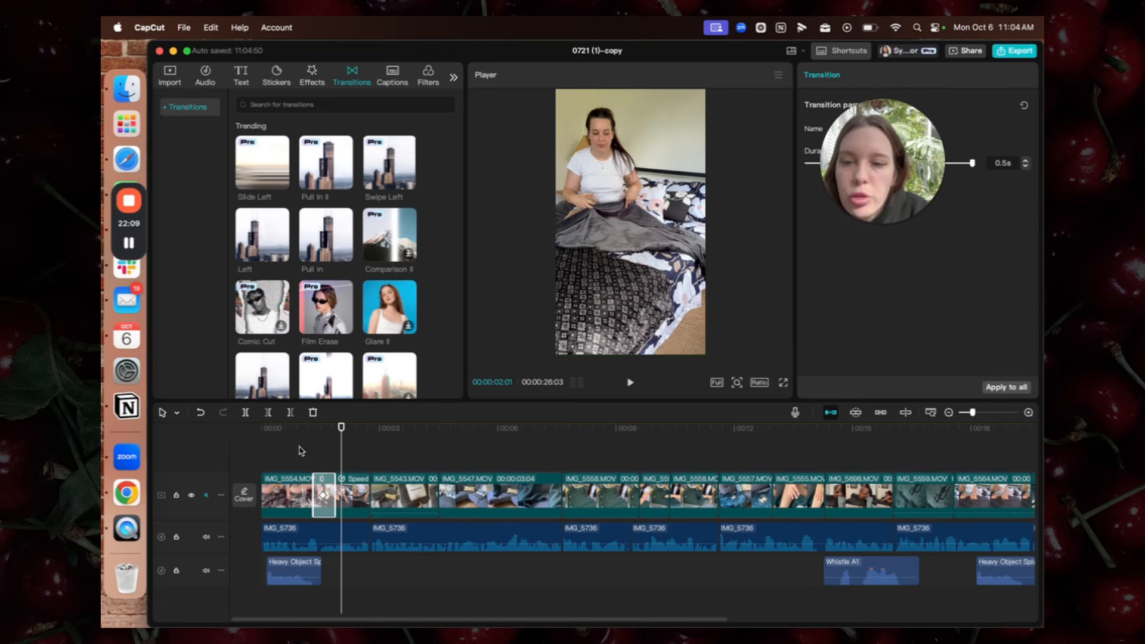
left_click(271, 442)
key("space")
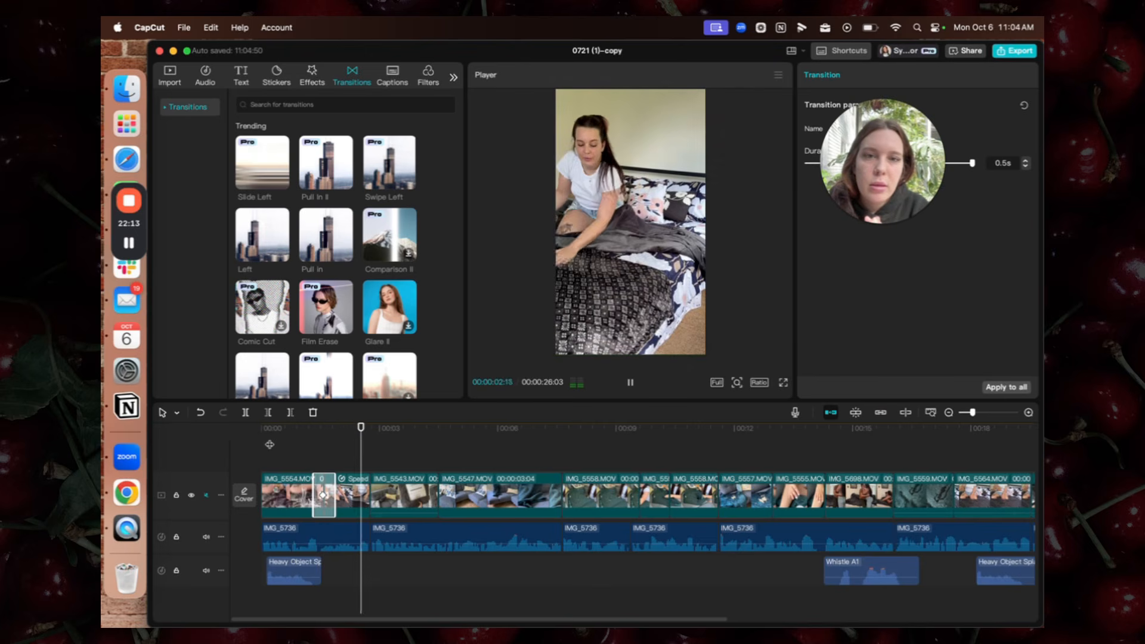
key("space")
key("space")
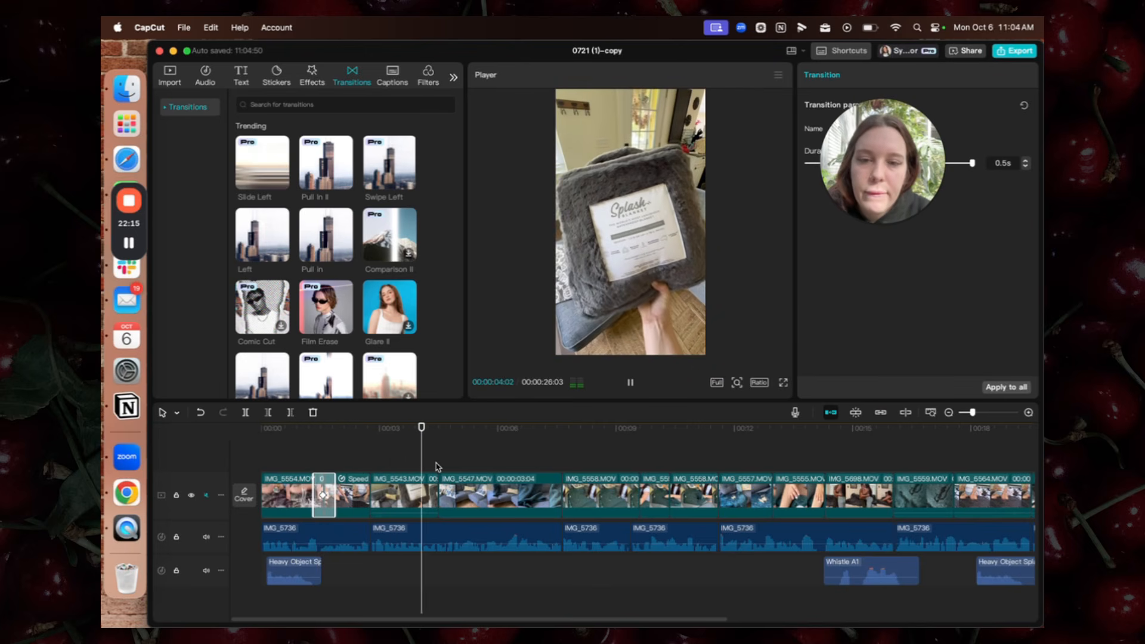
key("space")
Place the playhead at 00:00:01:07 near the start of the transition and search the sound effects for "woosh"
left_click_drag(321, 451, 310, 453)
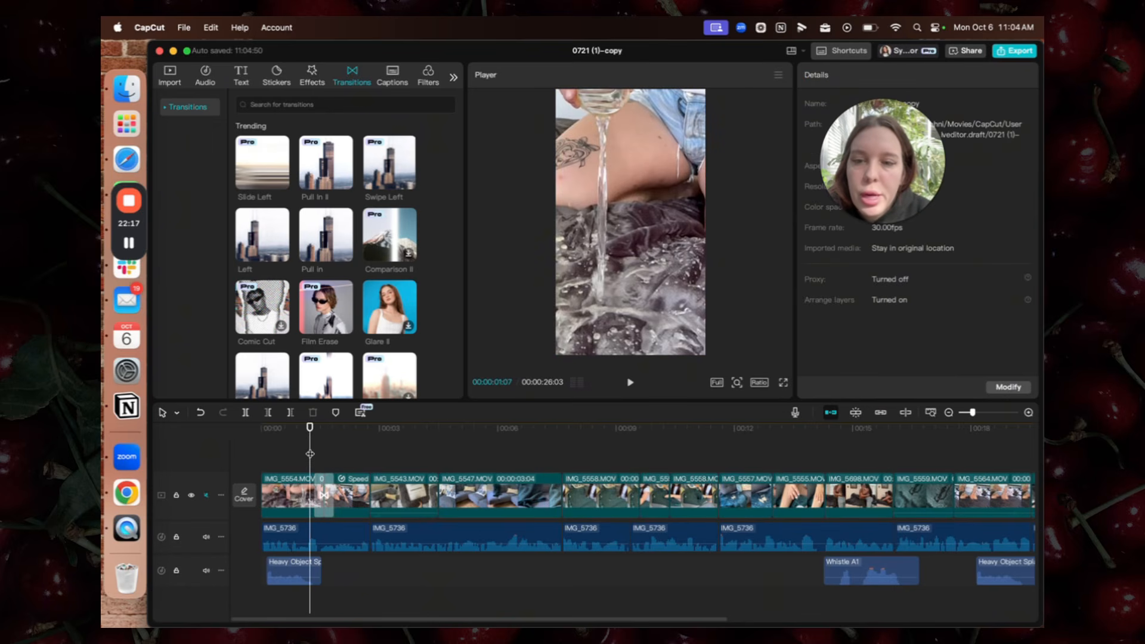
left_click(205, 74)
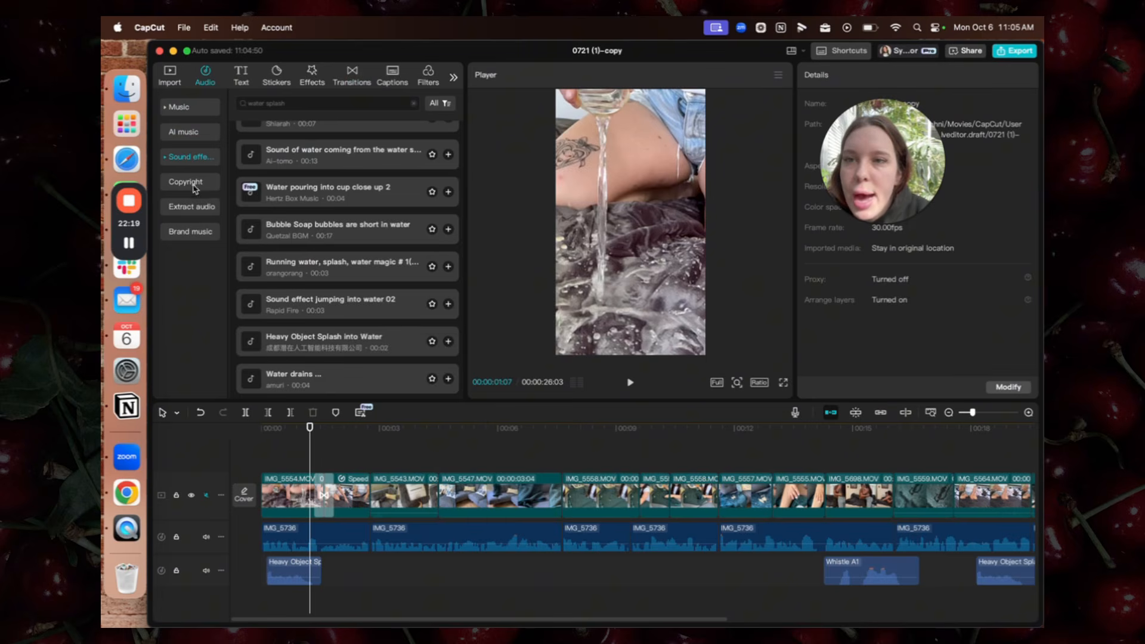
double_click(395, 98)
type("woosh")
key("Return")
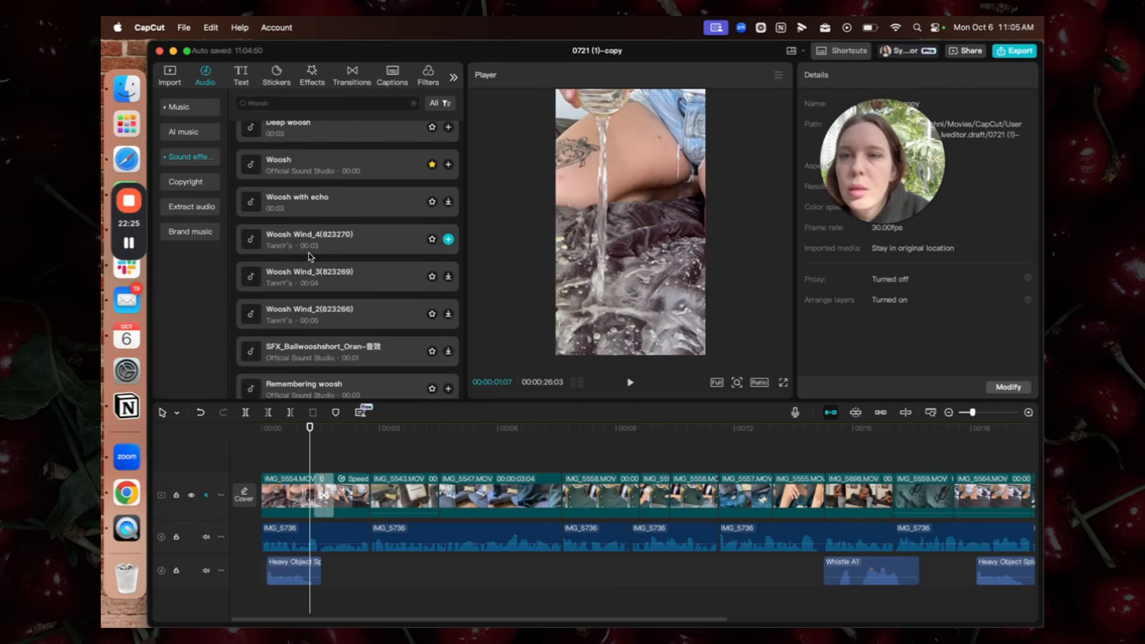
Place the Woosh effect on a new audio track beneath the Pull In II transition and play it back
scroll(289, 153, "up", 1)
left_click_drag(325, 181, 315, 602)
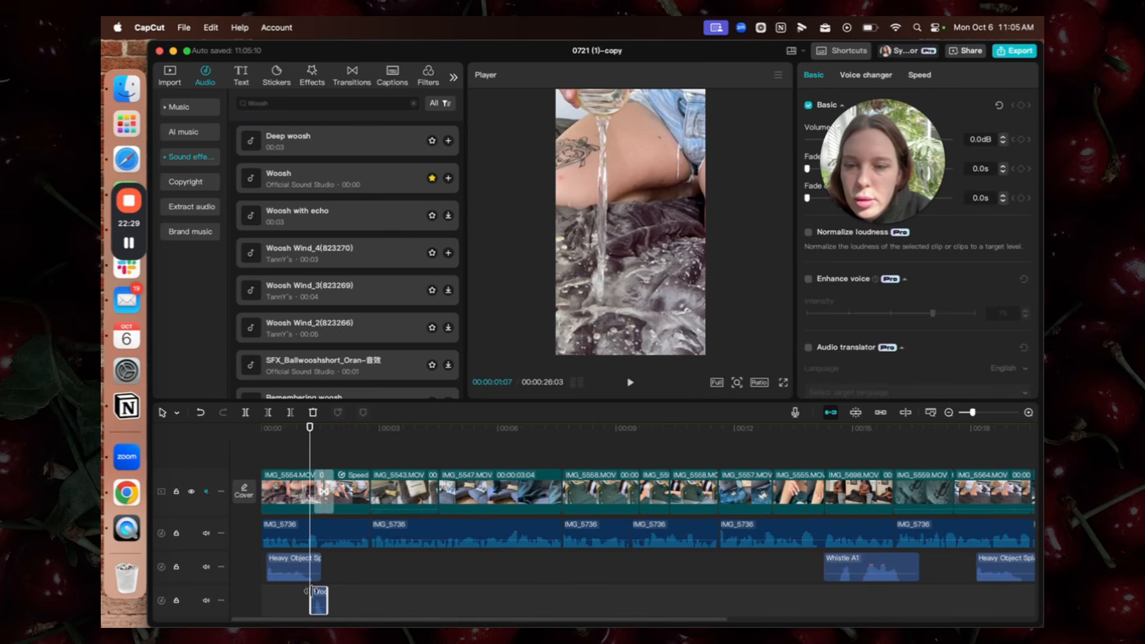
left_click_drag(312, 455, 337, 465)
key("space")
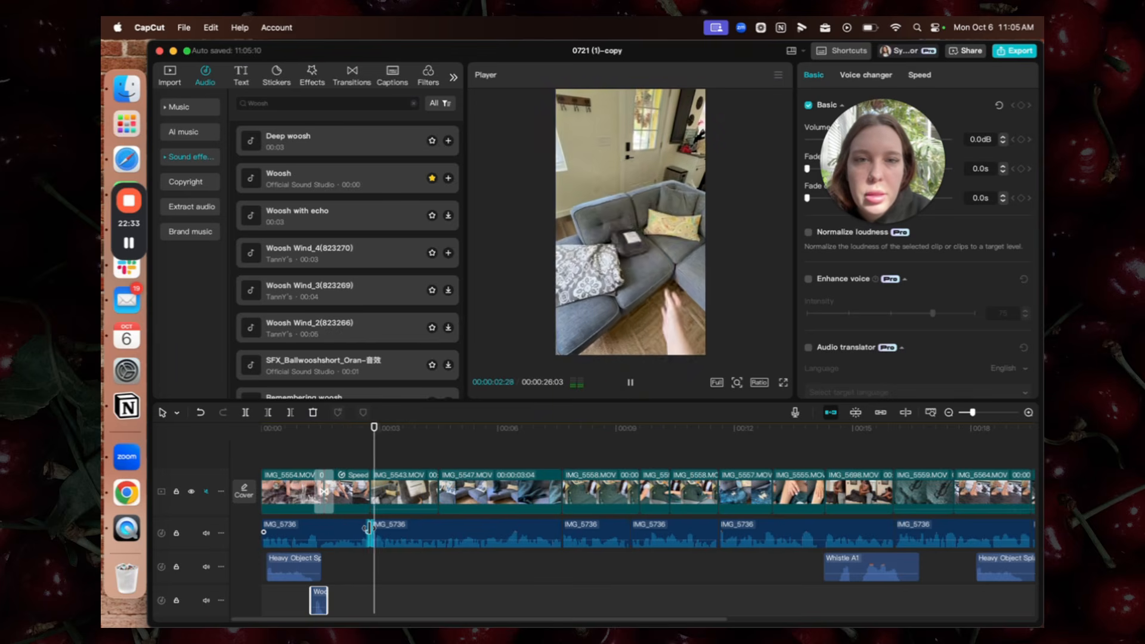
key("space")
Search the sound effects for "Swish" and preview swish_whoosh (large), Swish sound. Swaying sound. and Swish
left_click(295, 103)
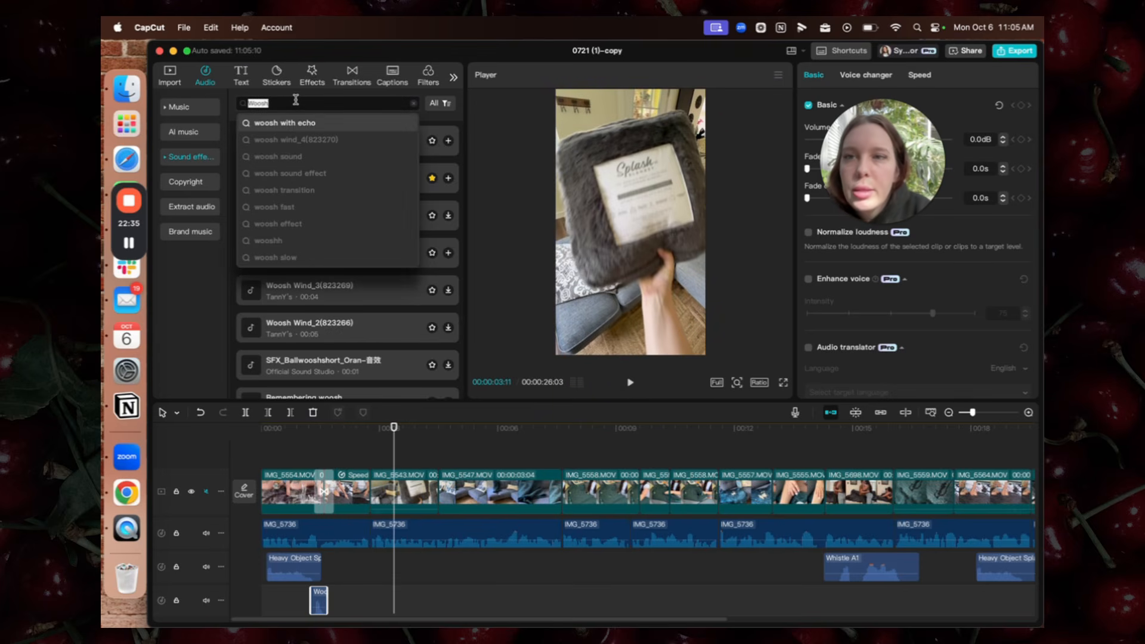
type("Swish")
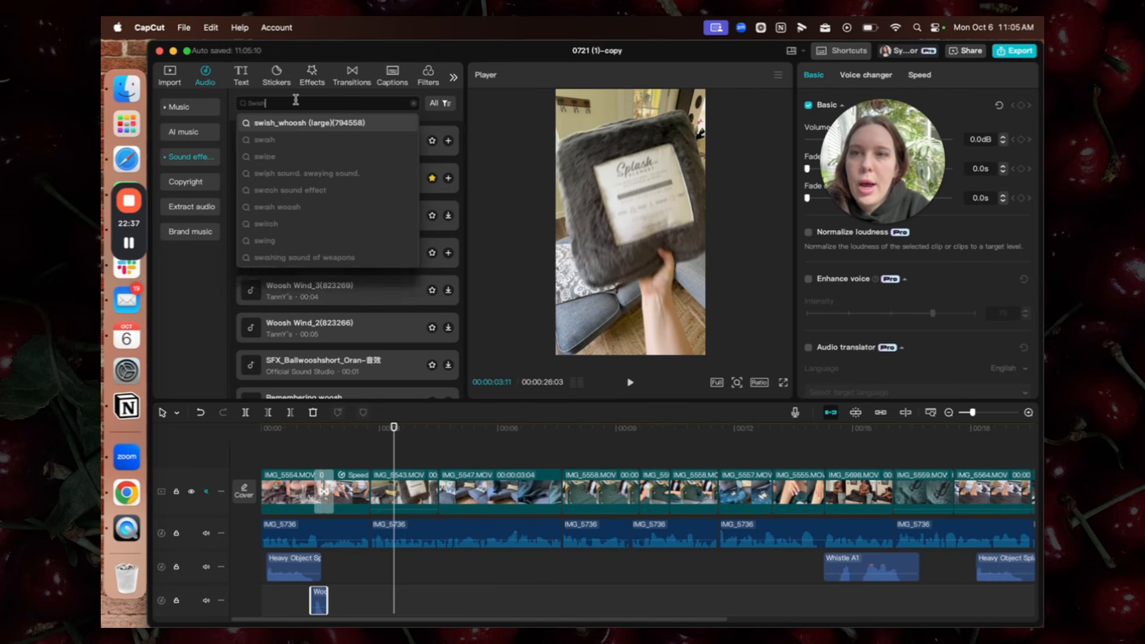
key("Return")
left_click(286, 135)
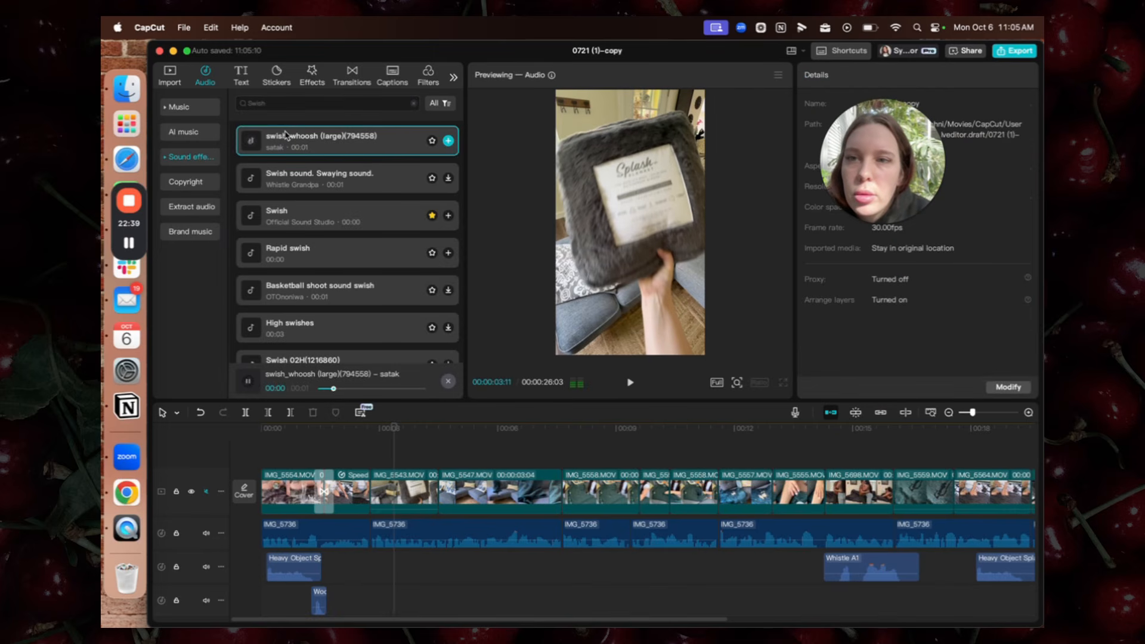
left_click(296, 174)
left_click(308, 220)
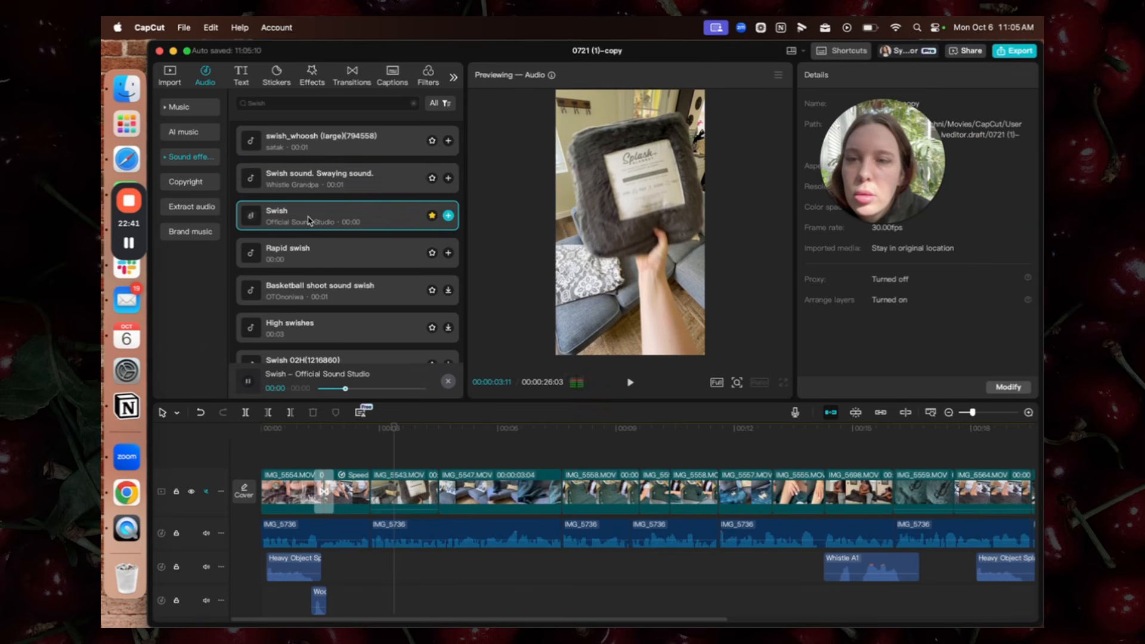
Place the Swish effect beneath the start of the IMG_5543.MOV clip and play the video on into IMG_5547.MOV
left_click_drag(306, 220, 377, 564)
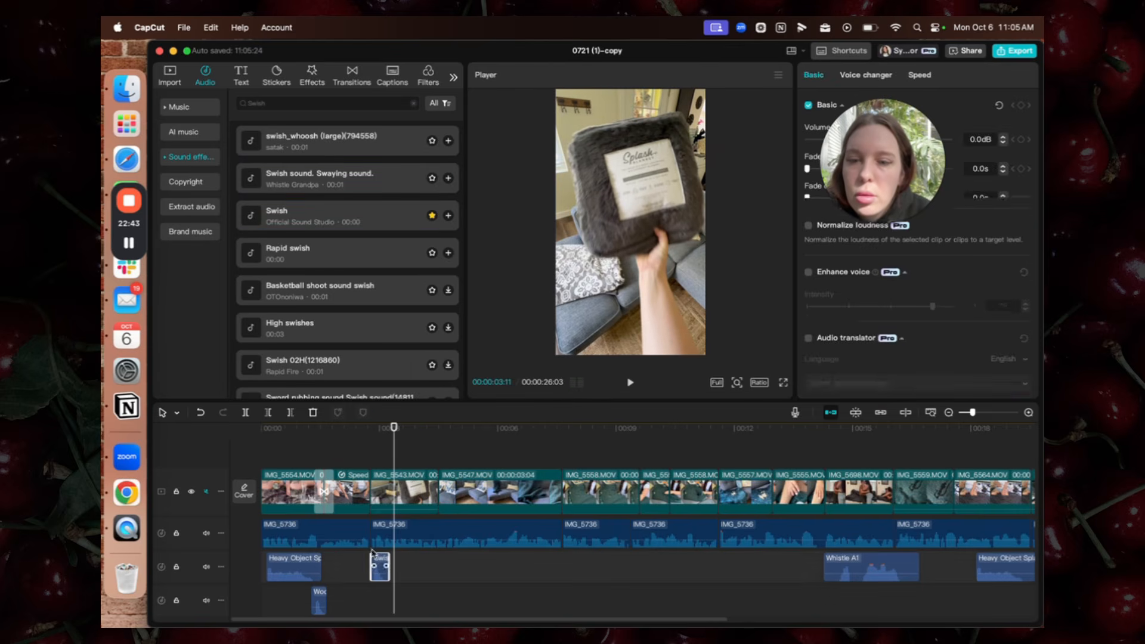
left_click_drag(365, 459, 410, 587)
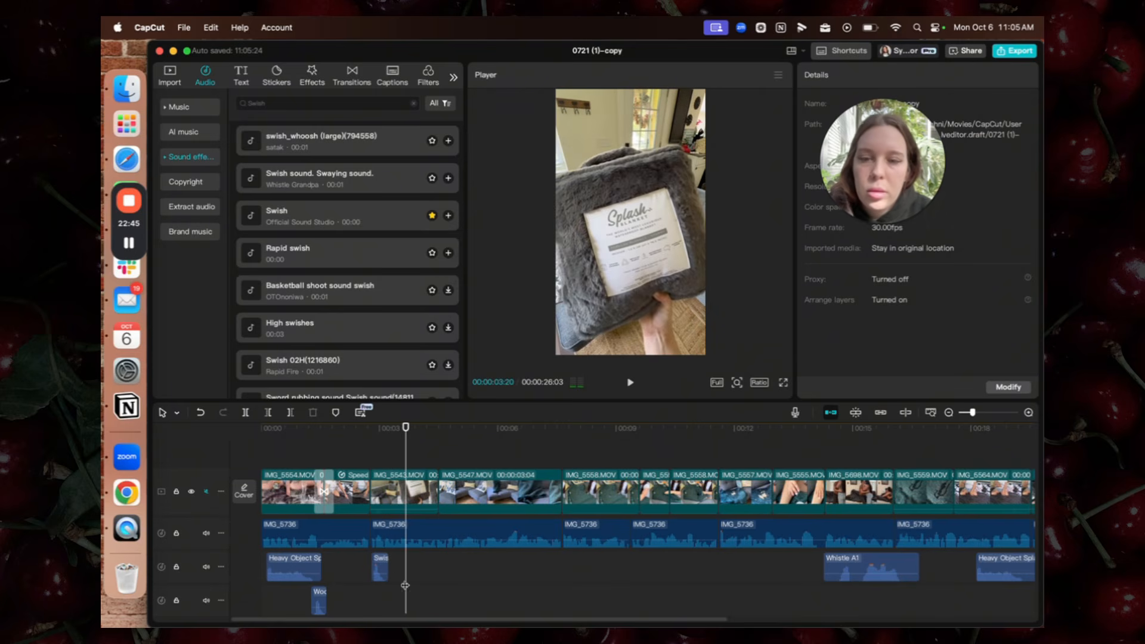
left_click(376, 561)
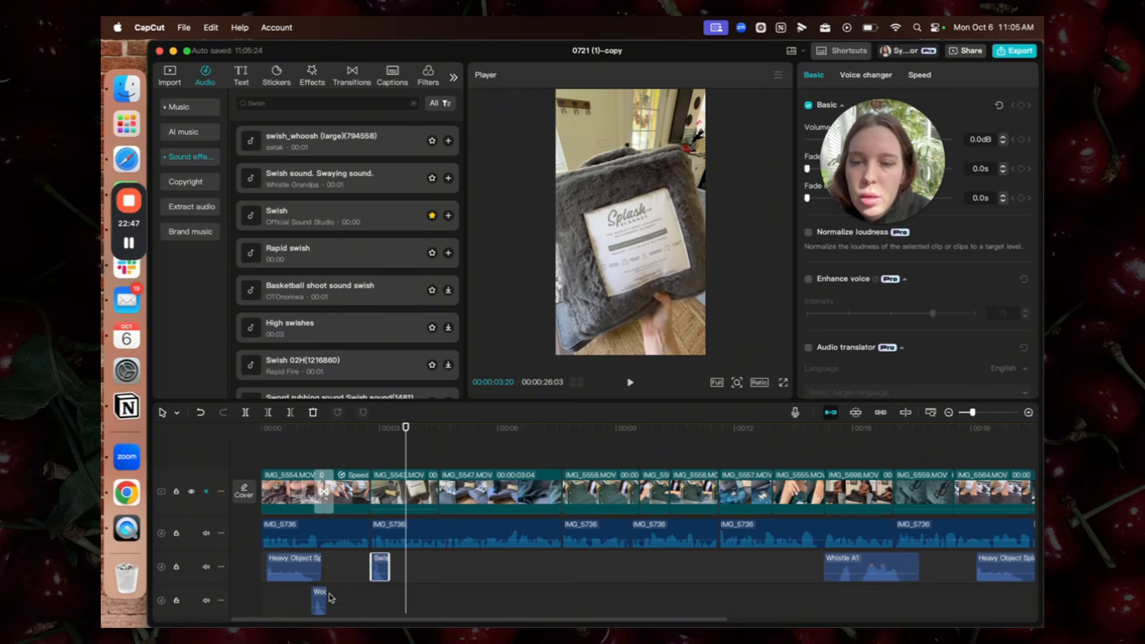
left_click(362, 459)
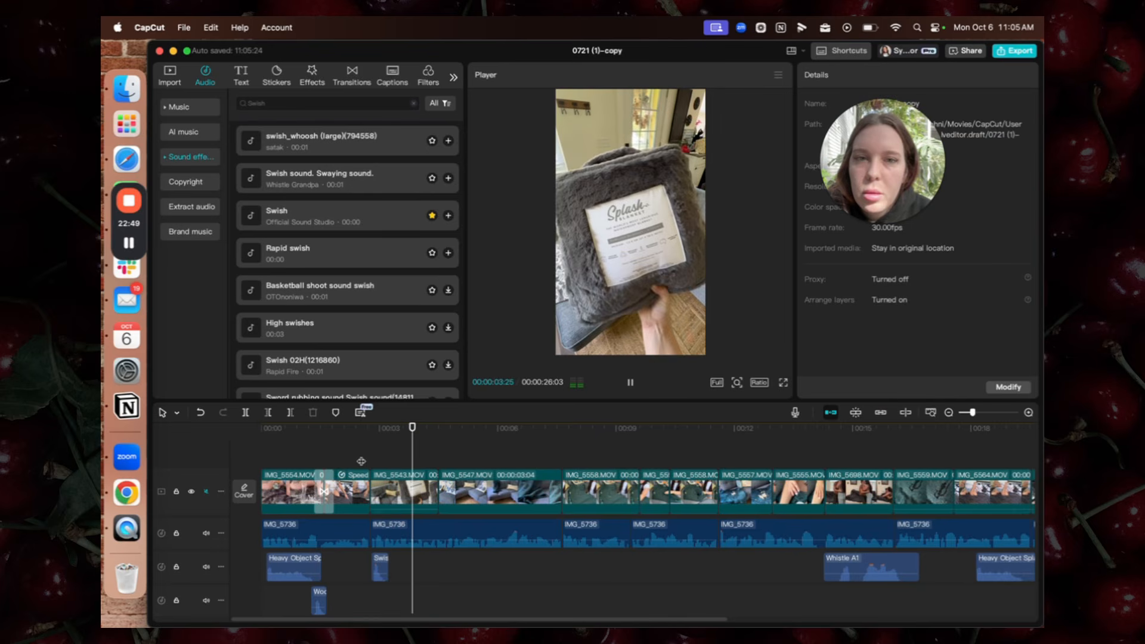
left_click(351, 439)
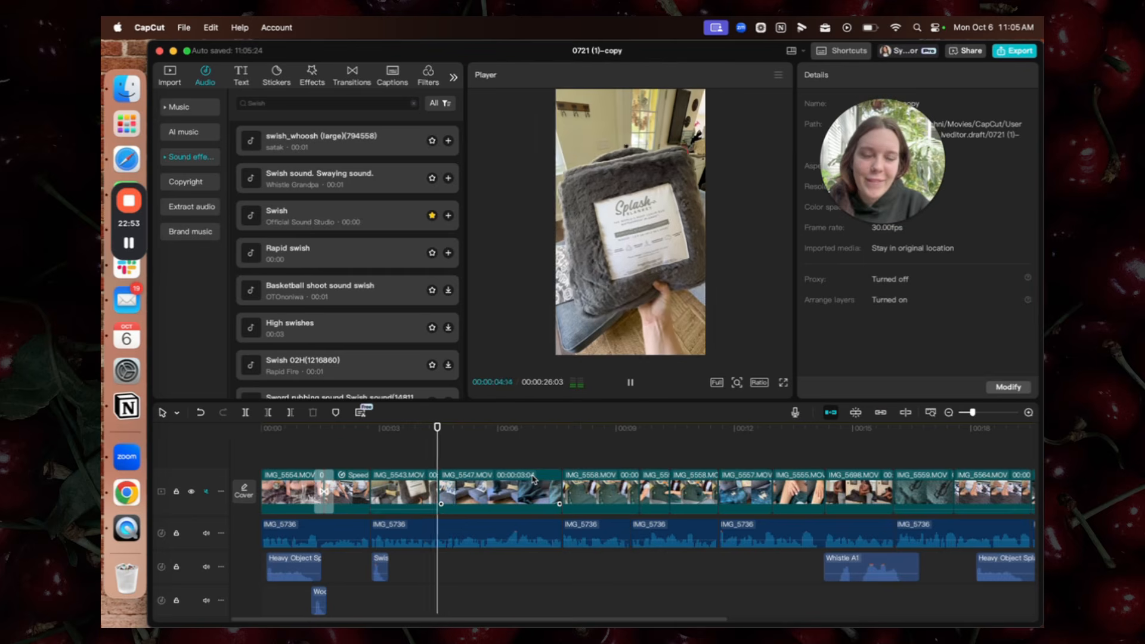
key("space")
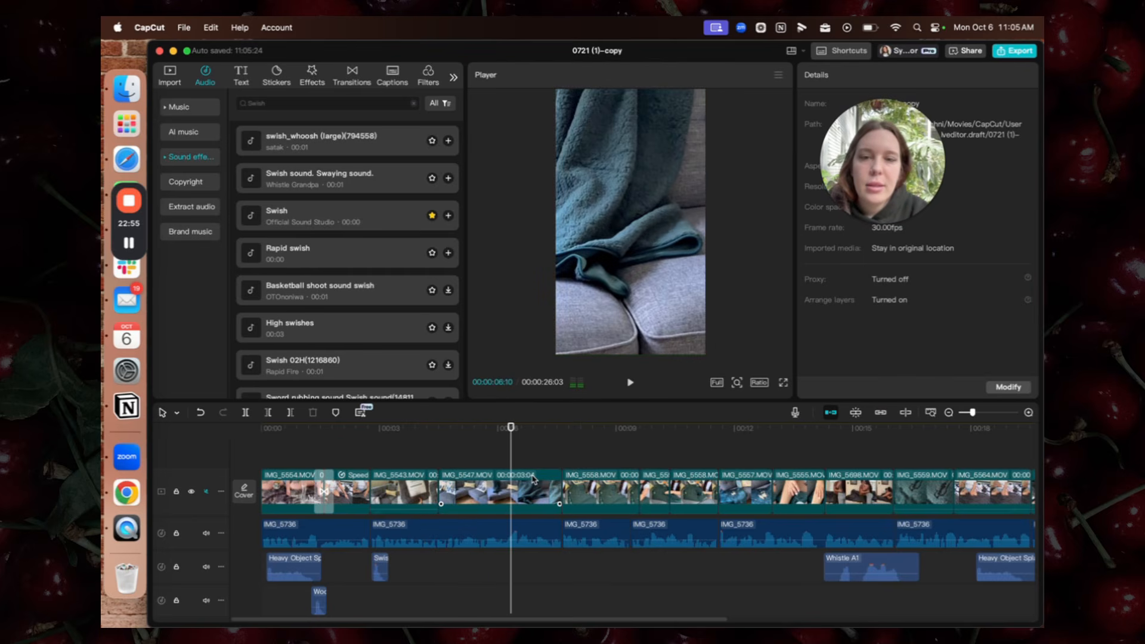
Search the sound effects for "Water splash" and preview splash sound, Water pouring into cup close up 2 and Water splash
left_click(313, 104)
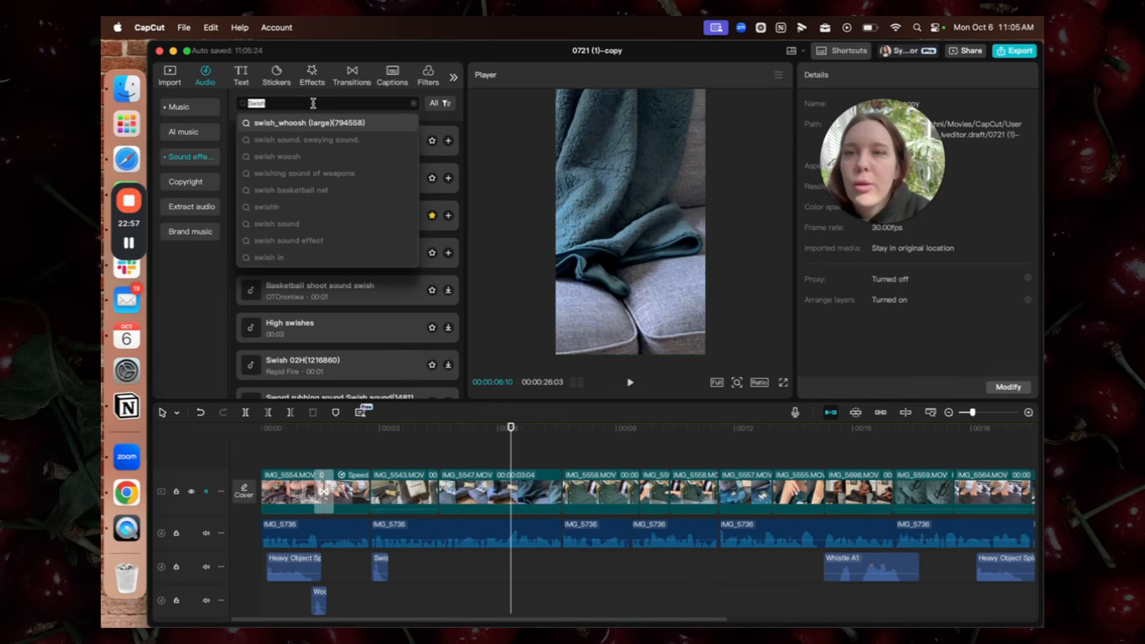
type("Water splash")
key("Return")
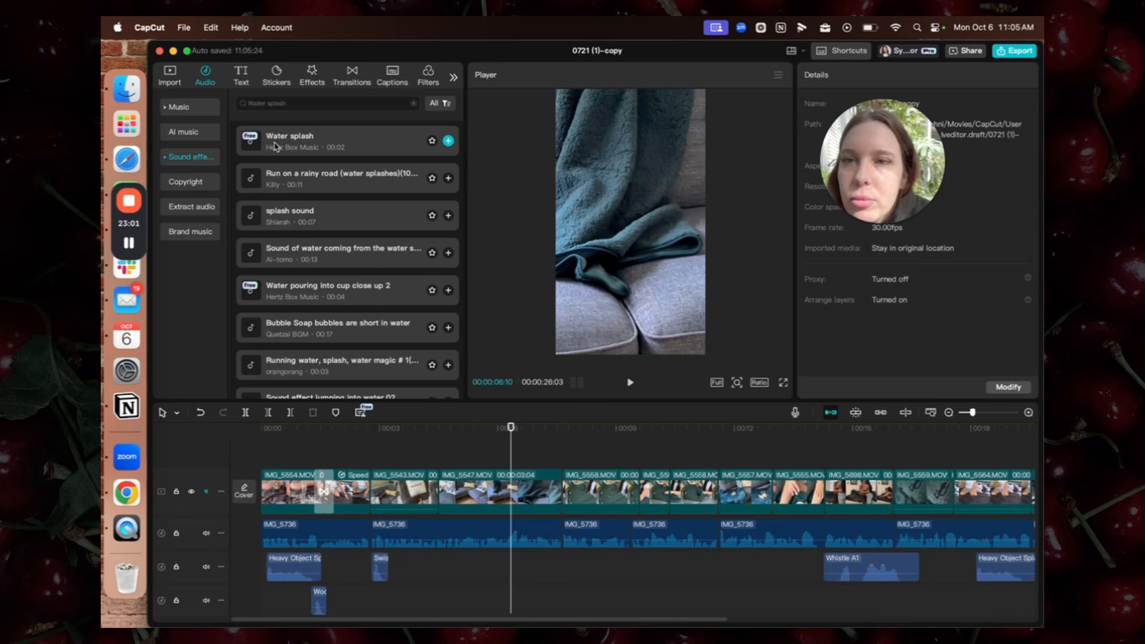
left_click(310, 224)
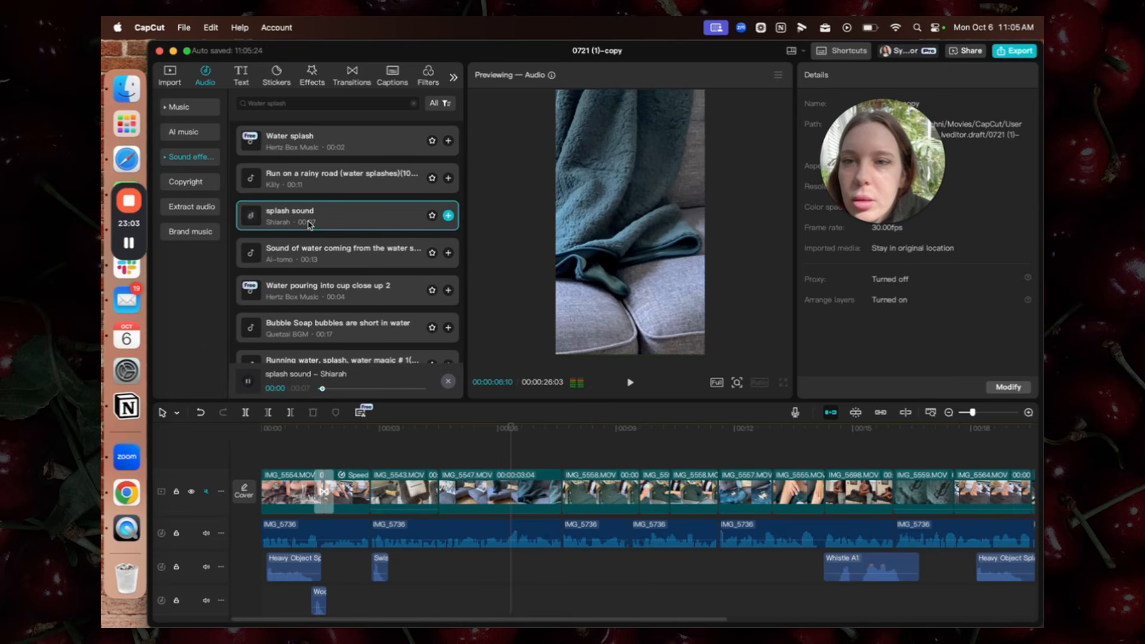
left_click(309, 263)
left_click(314, 300)
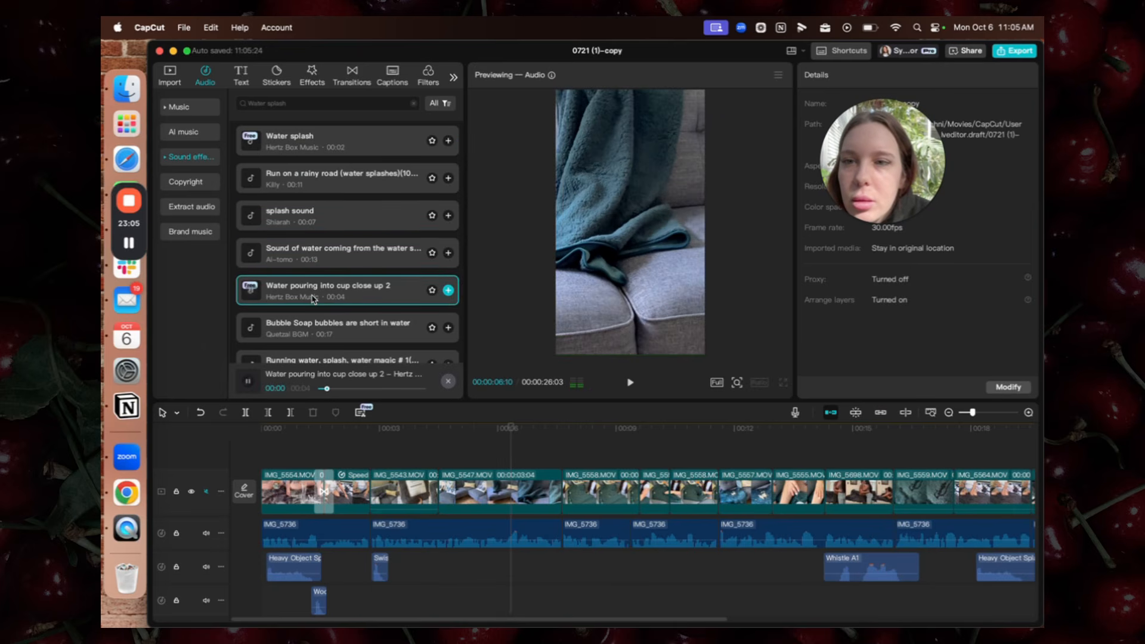
left_click(313, 140)
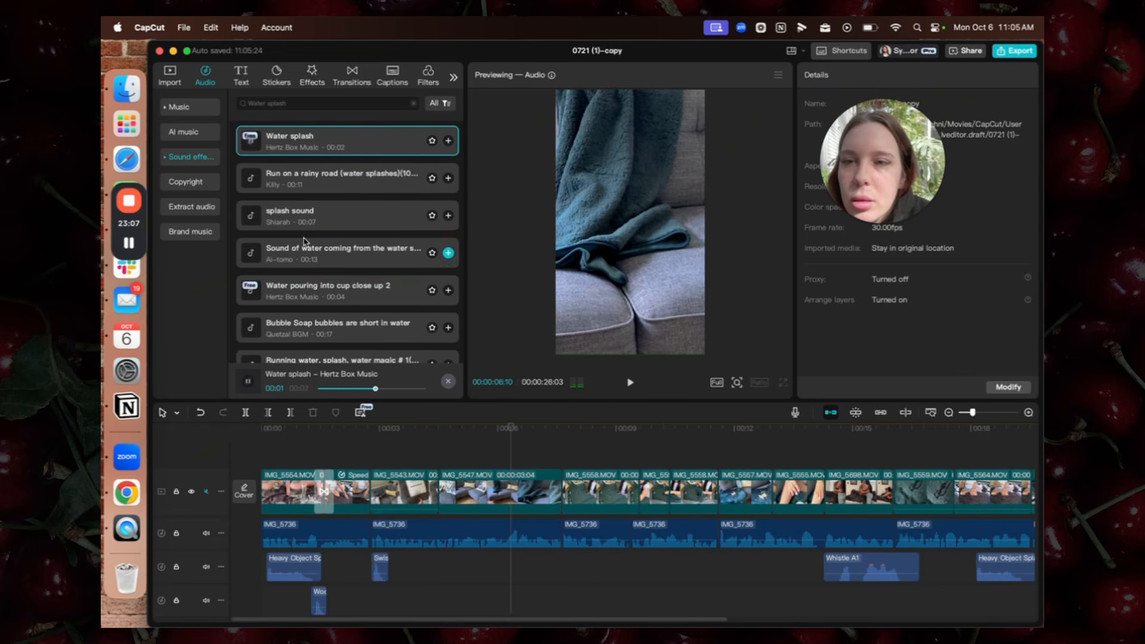
Preview the Bubble Soap bubbles, Running water, splash, water magic # 1 and Water pouring into cup close up 2 effects
left_click(316, 339)
scroll(316, 338, "down", 2)
left_click(316, 313)
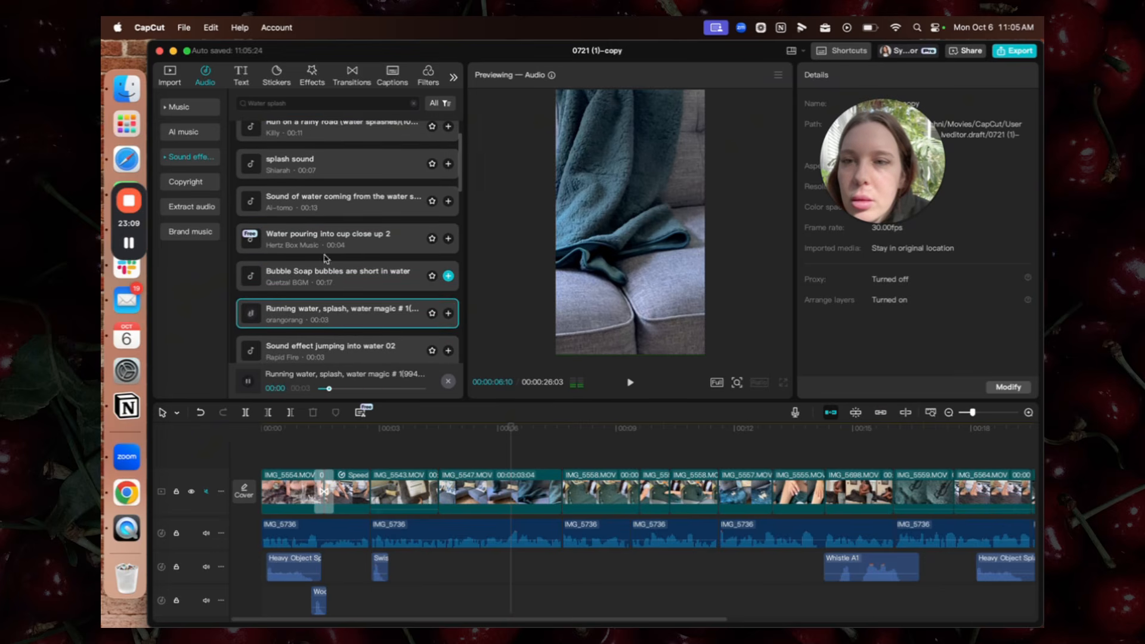
left_click(325, 234)
scroll(328, 268, "down", 2)
Preview further water splash sound effects, including Fresh Water and Watering can, water splash, etc
left_click(334, 333)
scroll(339, 277, "down", 4)
left_click(315, 277)
left_click(328, 314)
left_click(325, 345)
scroll(325, 344, "down", 2)
left_click(325, 344)
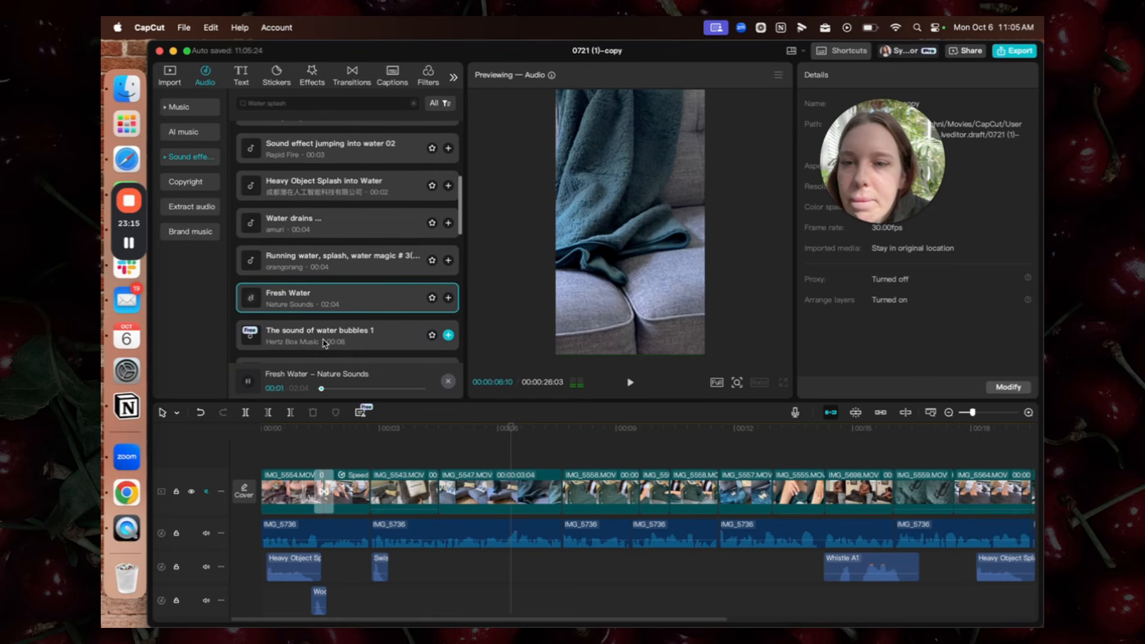
scroll(325, 343, "down", 3)
left_click(325, 311)
scroll(325, 311, "down", 2)
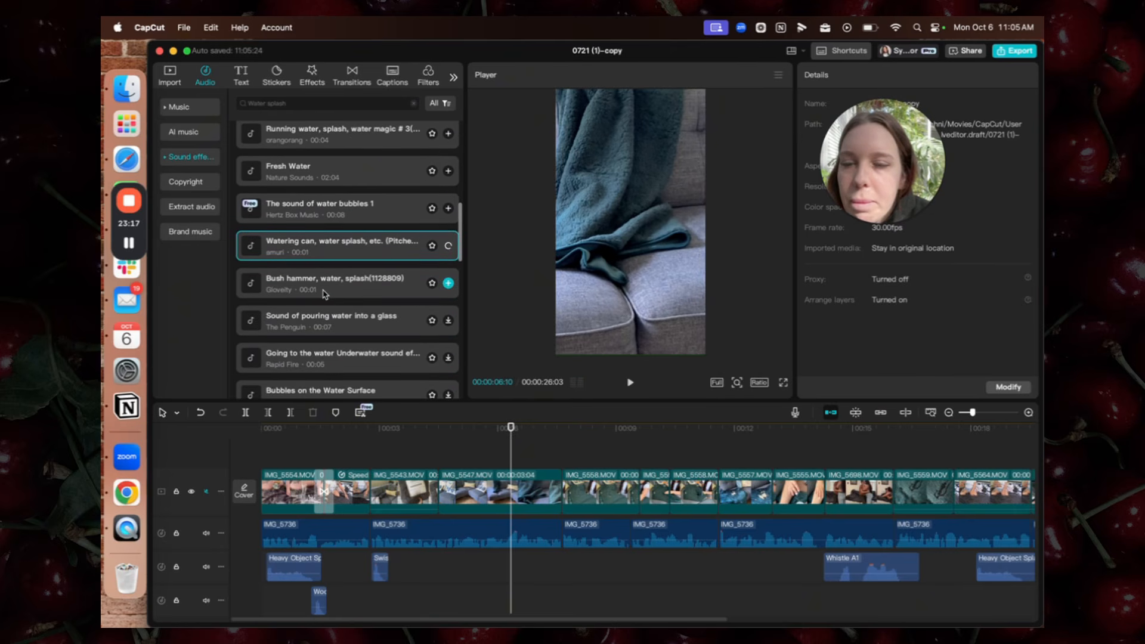
Search the sound effects for "Water drop", place Drop of water drop, dripping ver. C Pocha beneath IMG_5547.MOV at 00:00:06:10, and play on into IMG_5555.MOV
double_click(295, 99)
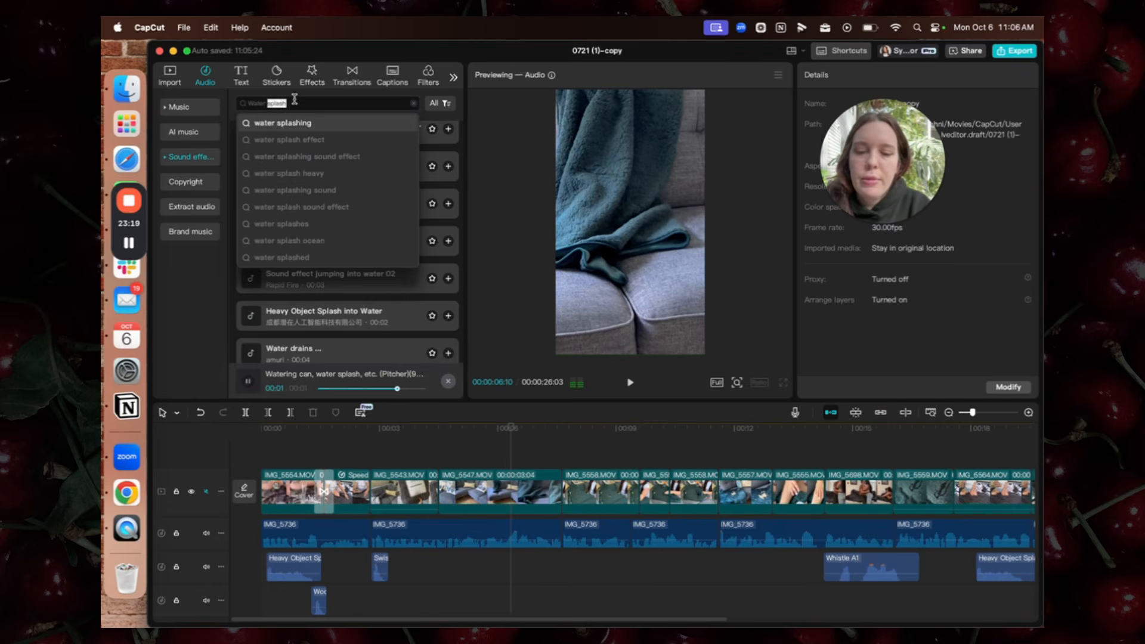
key("Return")
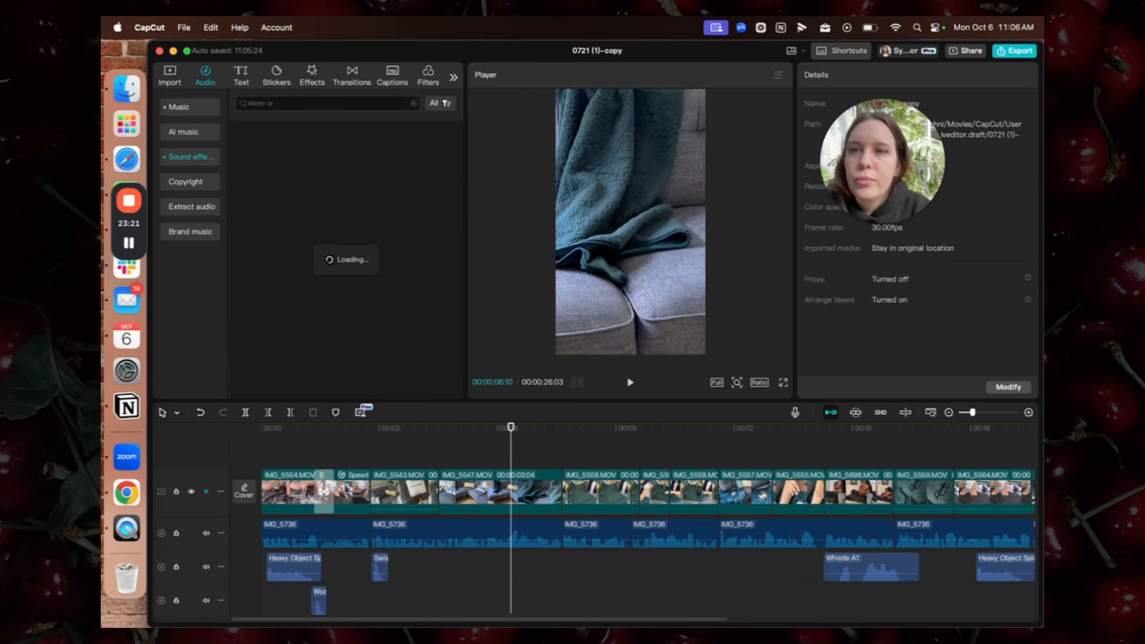
double_click(300, 105)
type("drop")
key("Return")
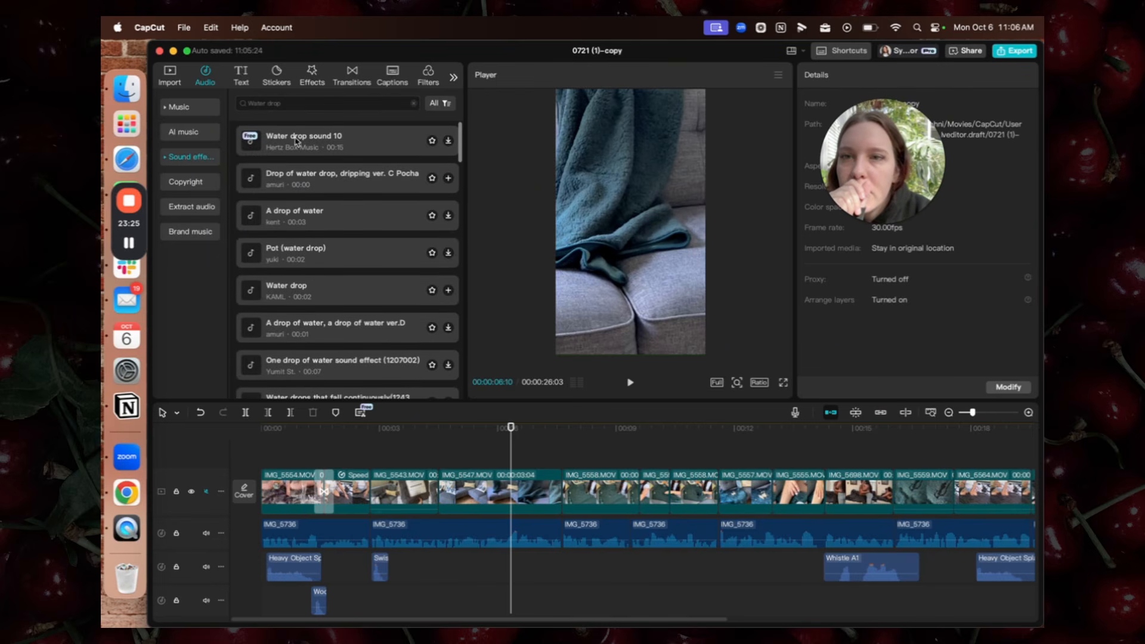
left_click(297, 139)
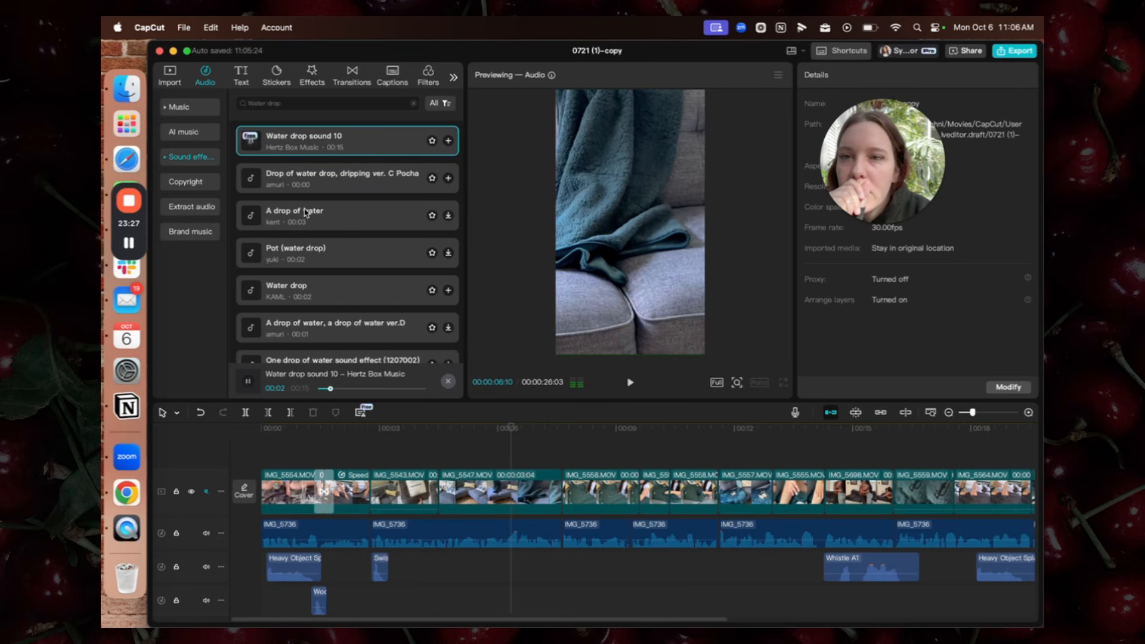
left_click(310, 185)
left_click_drag(312, 187, 515, 566)
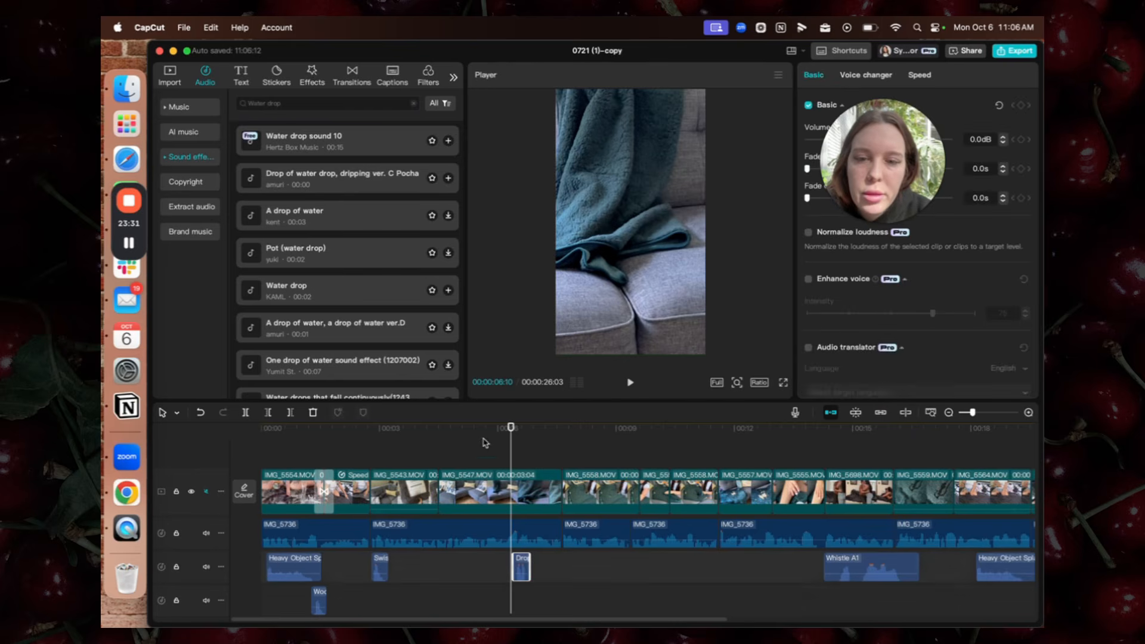
key("space")
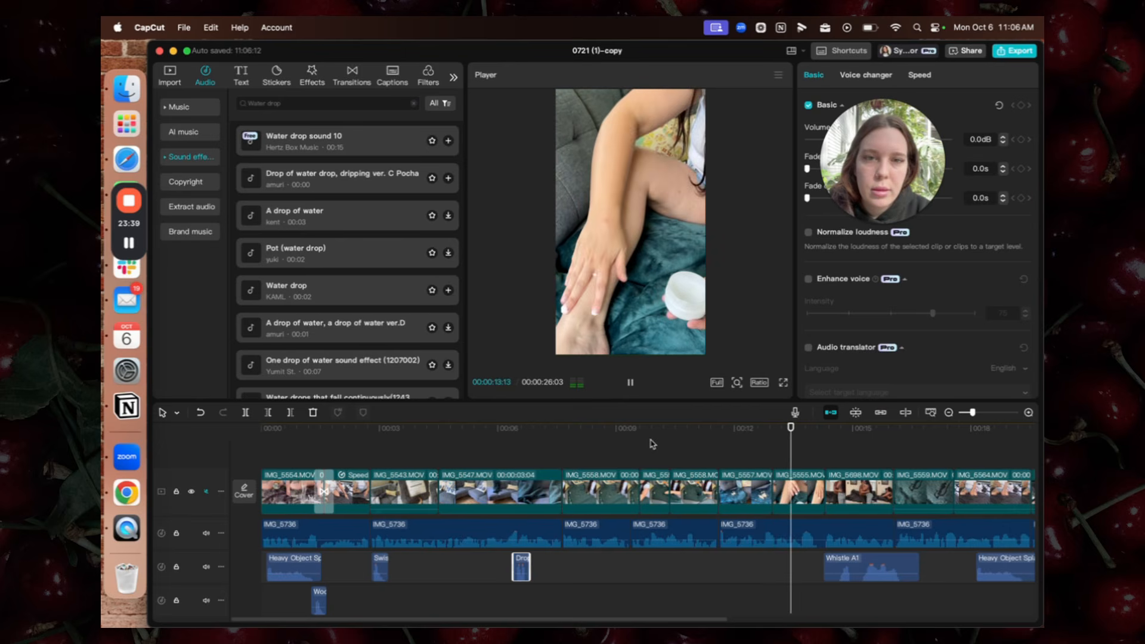
key("space")
Add a default text above the start of the IMG_5557.MOV clip and trim it to that clip's length
left_click(720, 455)
left_click(721, 454)
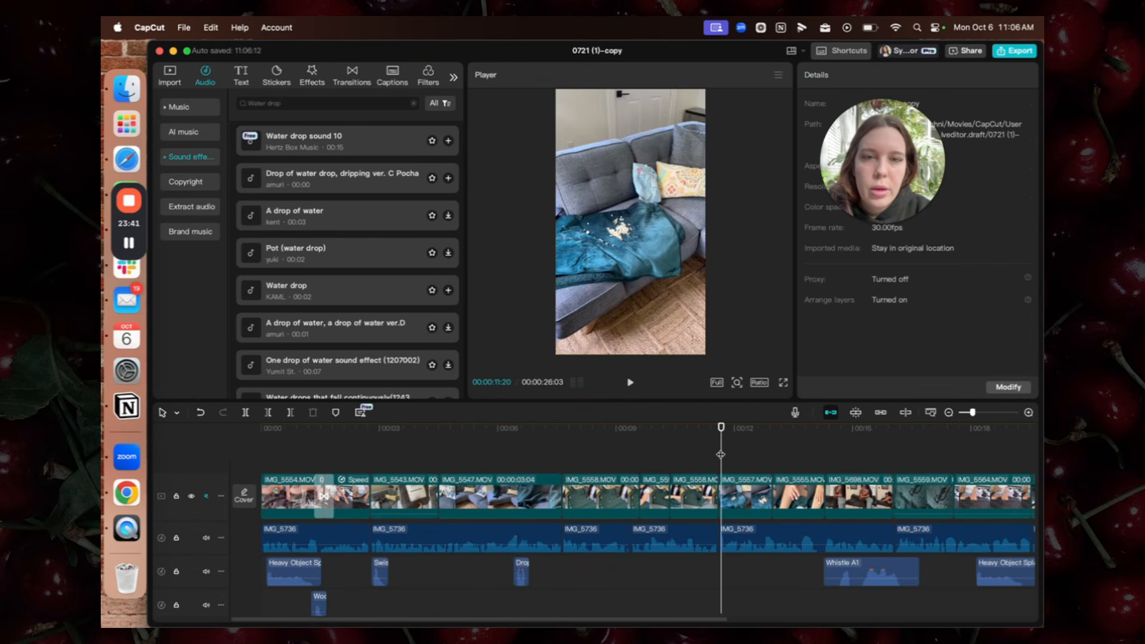
left_click(240, 76)
left_click_drag(262, 141, 722, 466)
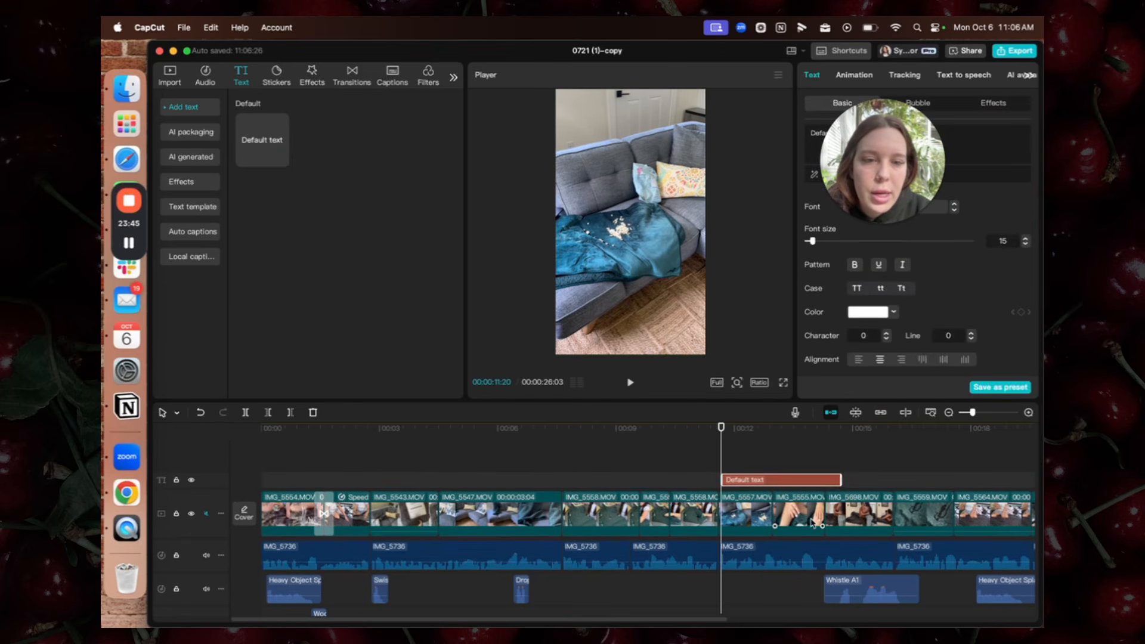
left_click_drag(839, 474, 774, 475)
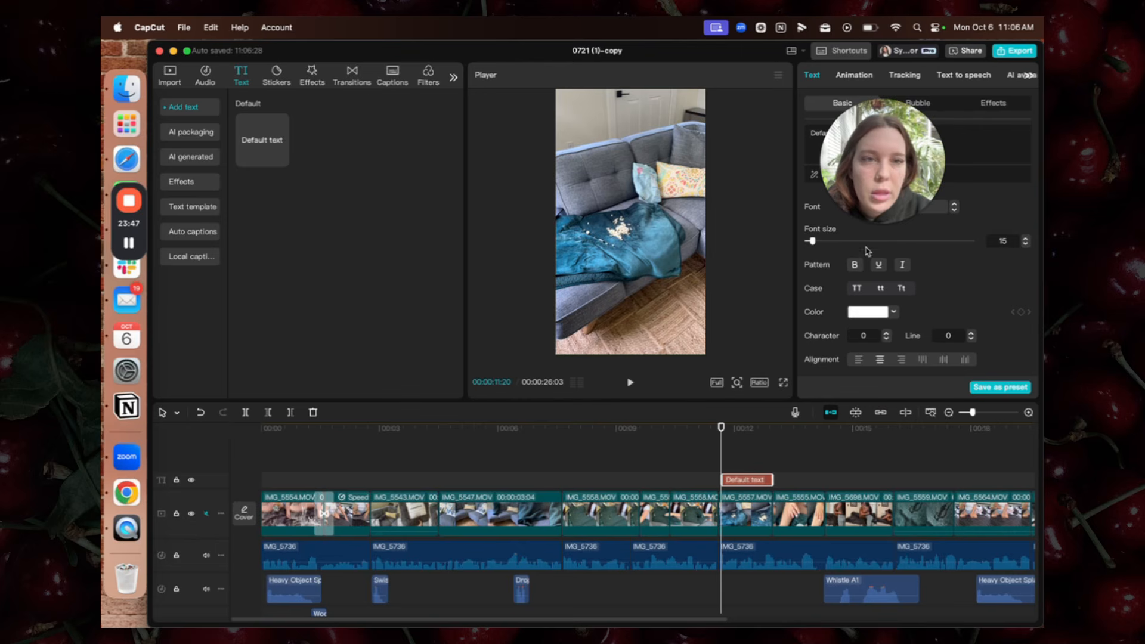
left_click_drag(439, 188, 358, 221)
Replace the default text with a check mark emoji, "Snacks" and the savoring-face emoji with its tongue out
double_click(843, 132)
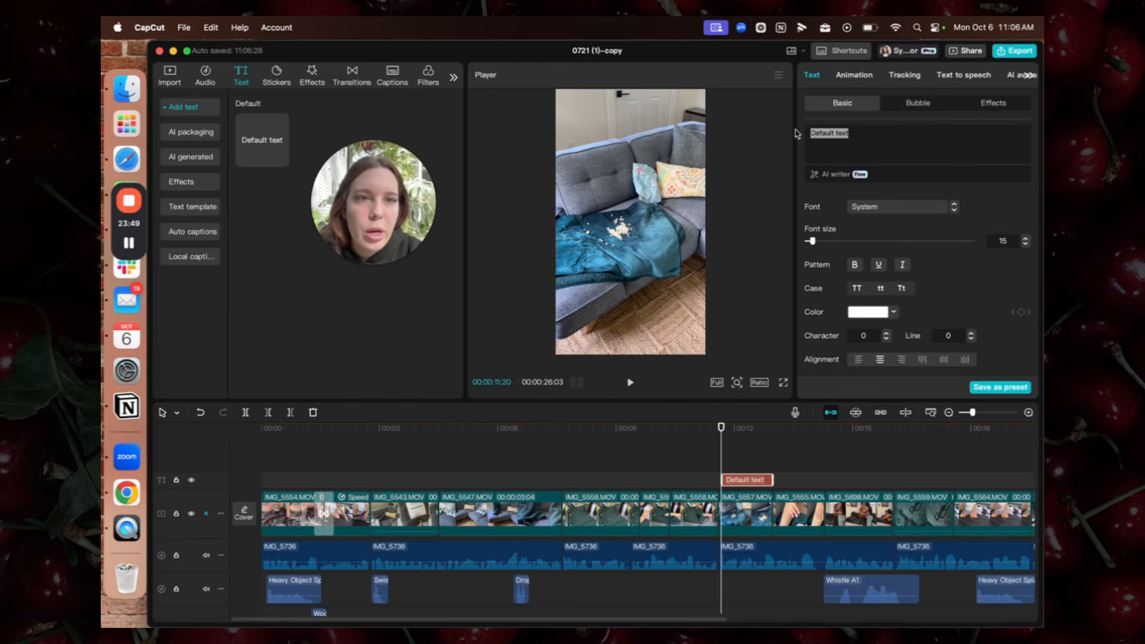
key("ctrl+super+space")
left_click(930, 196)
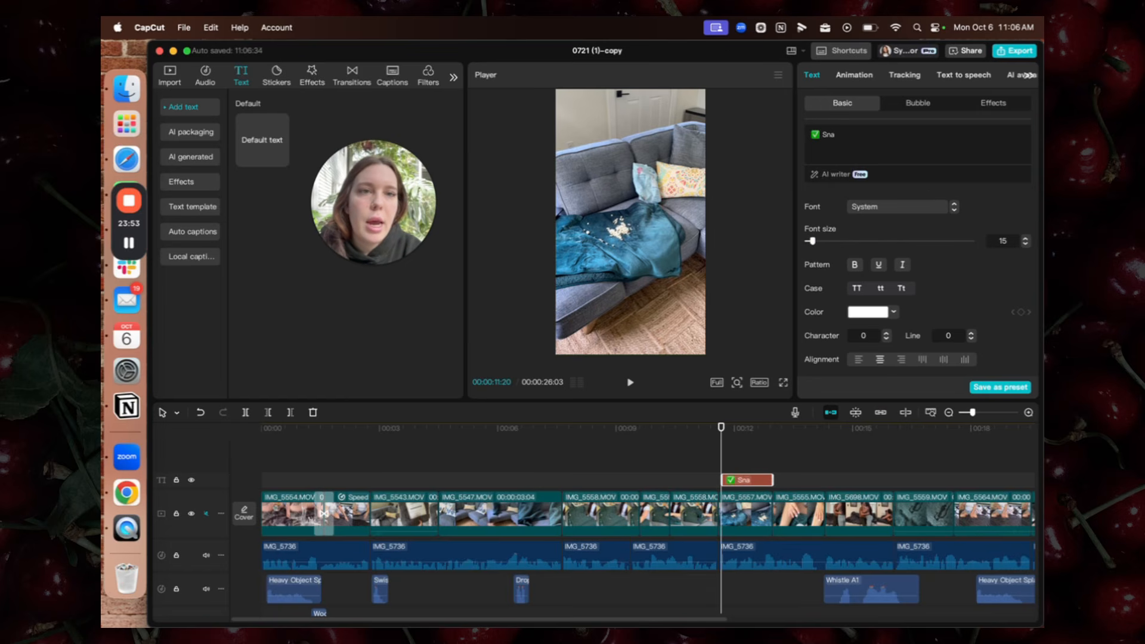
key("ctrl+super+space")
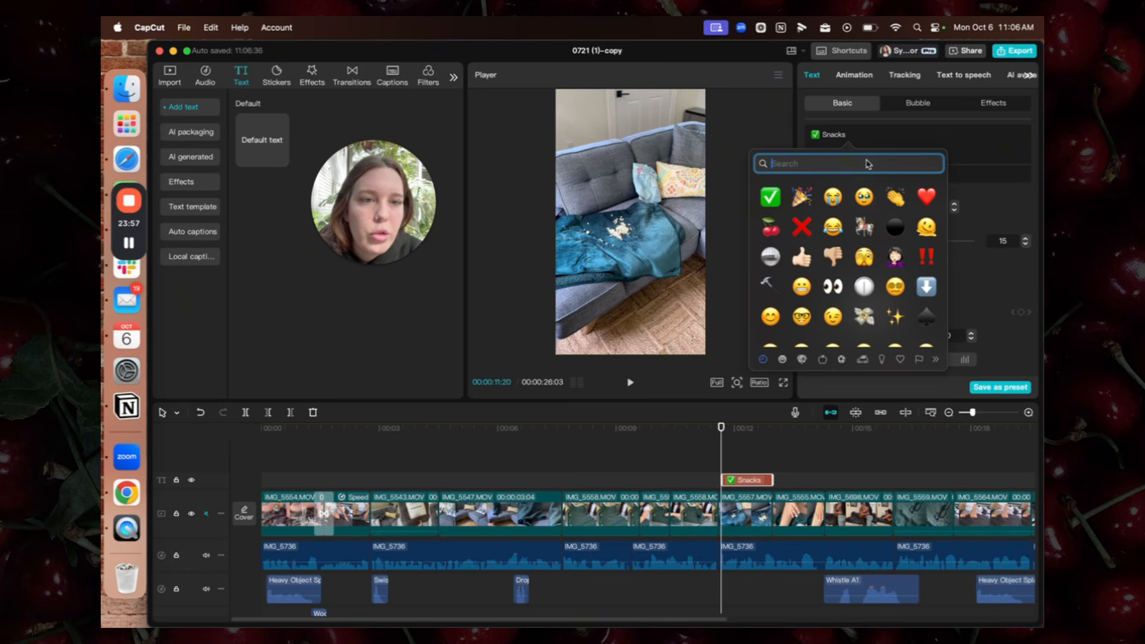
type("tongu")
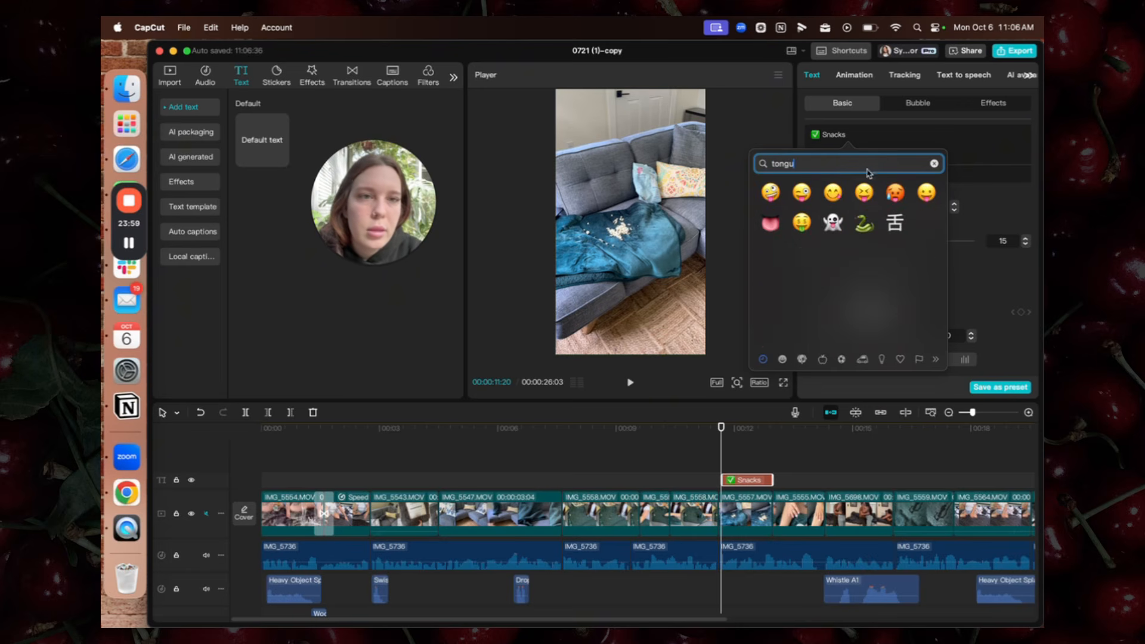
left_click(831, 196)
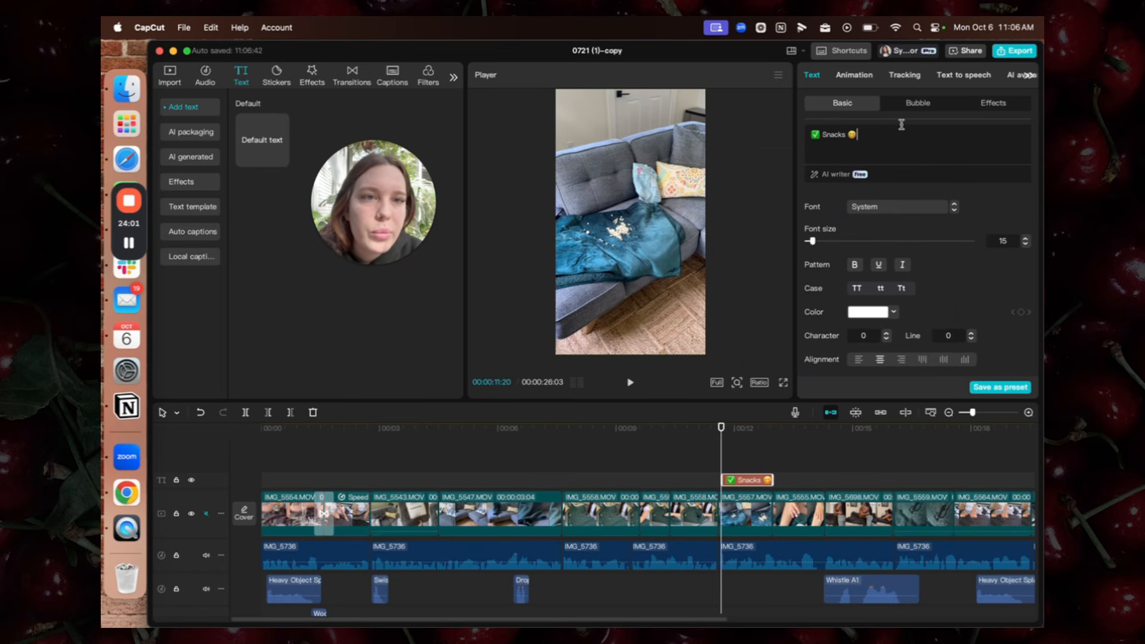
Set the Snacks text's font to ZY Steady and apply the preset style with black letters on a white background
left_click(887, 206)
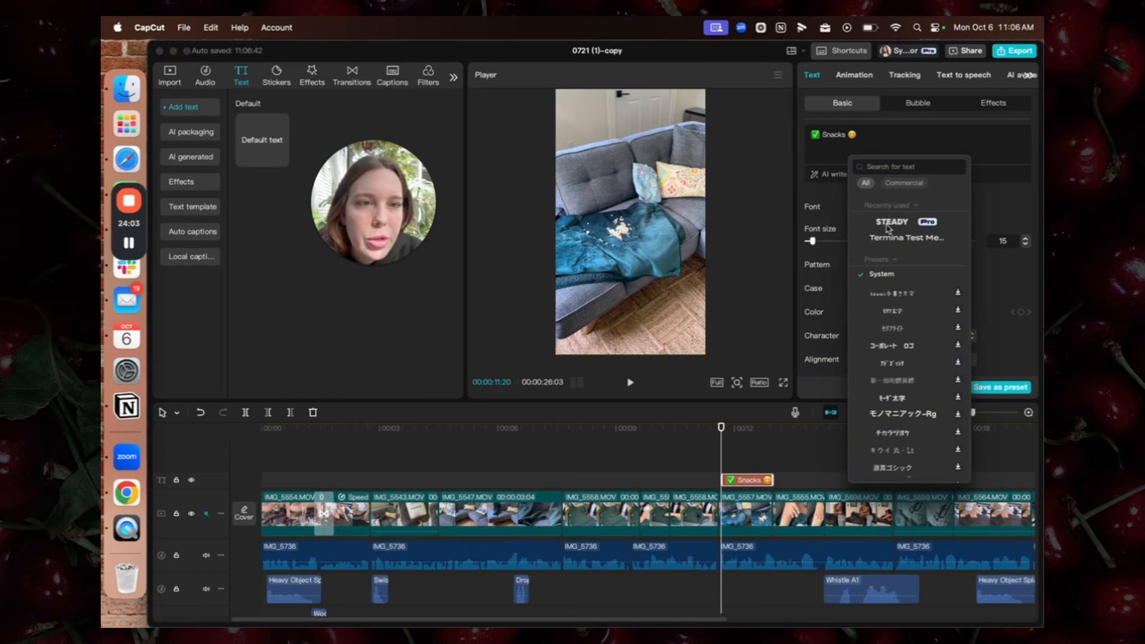
left_click(888, 222)
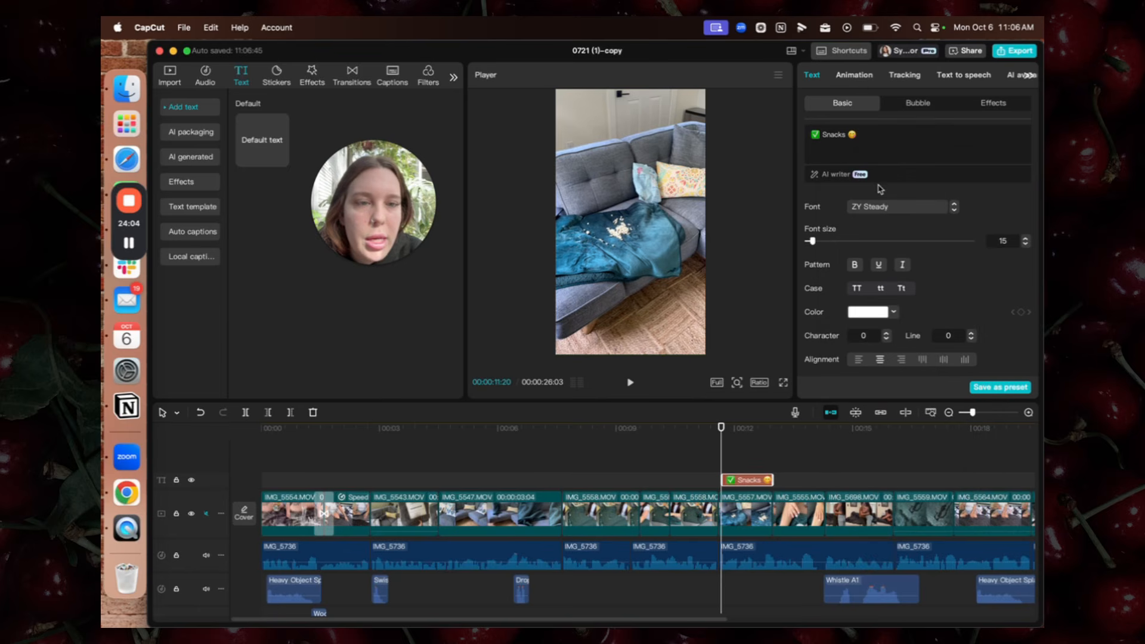
scroll(924, 293, "down", 5)
left_click(917, 276)
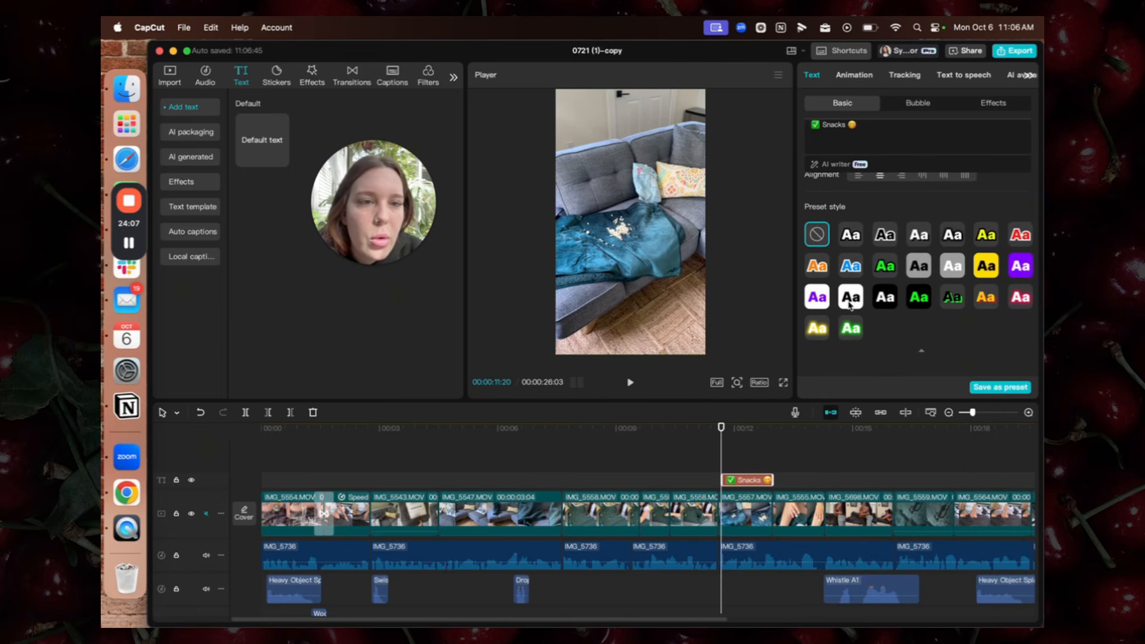
scroll(883, 322, "down", 10)
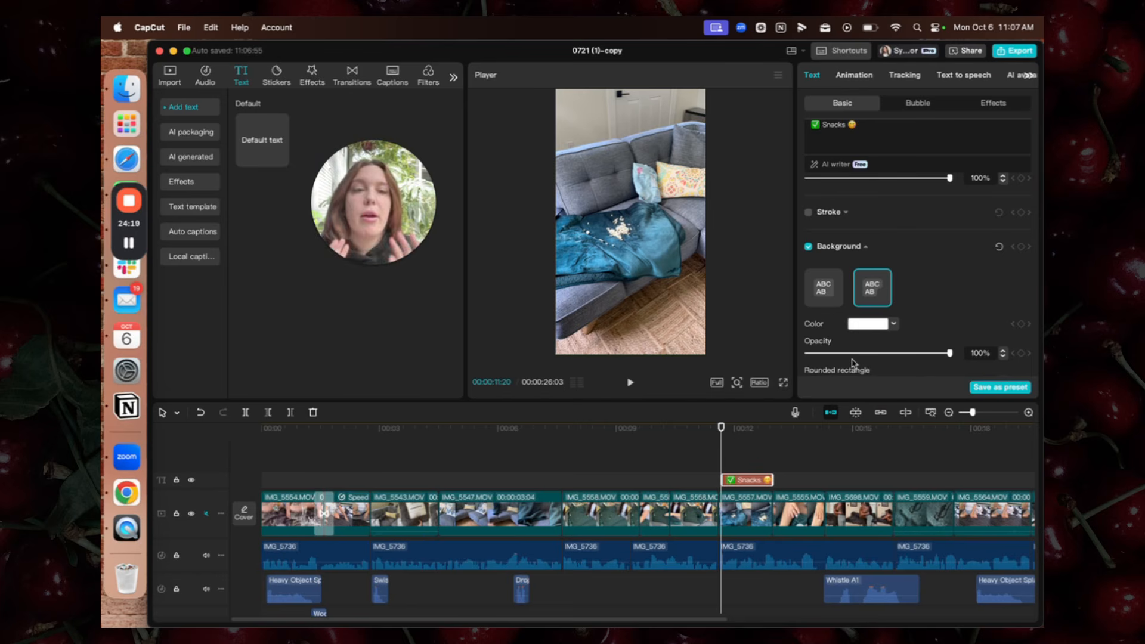
Resize the Snacks label and place it above the popcorn on the blanket in the preview
left_click_drag(733, 433, 757, 432)
left_click(671, 229)
left_click_drag(672, 228, 658, 216)
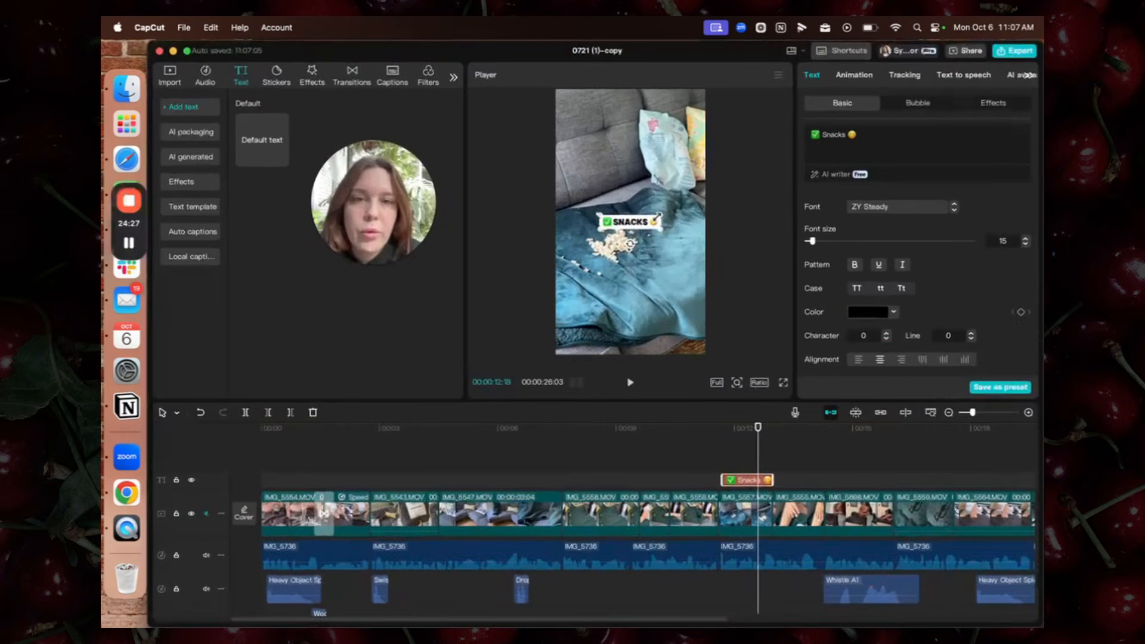
left_click_drag(660, 228, 615, 184)
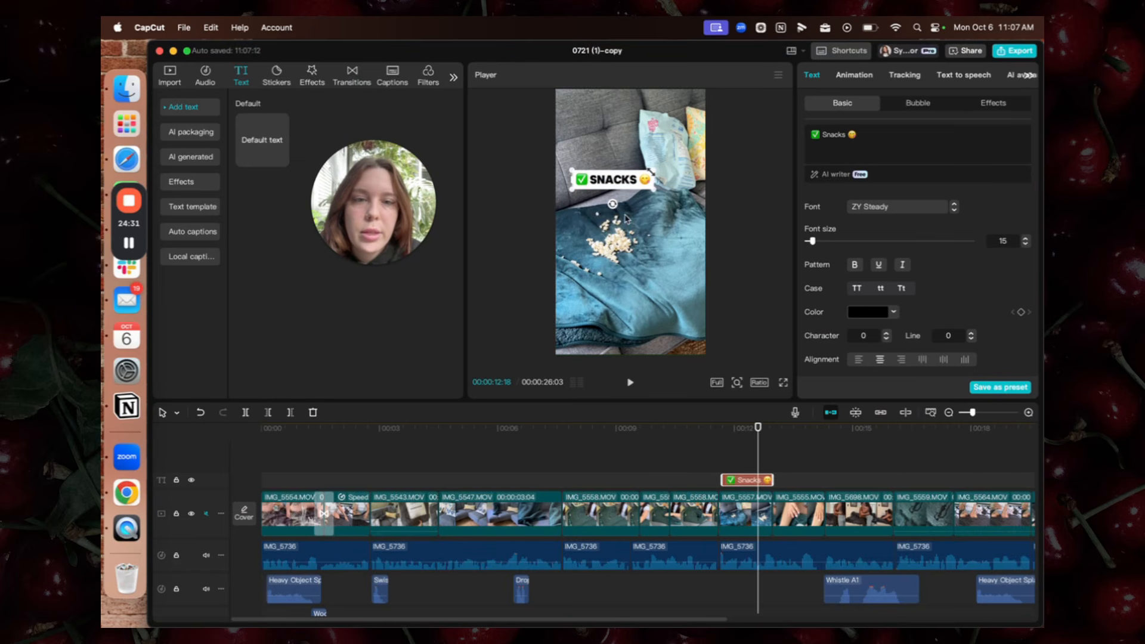
Duplicate the Snacks text to the start of the IMG_5555.MOV clip at 00:00:13:00
left_click(709, 477)
key("space")
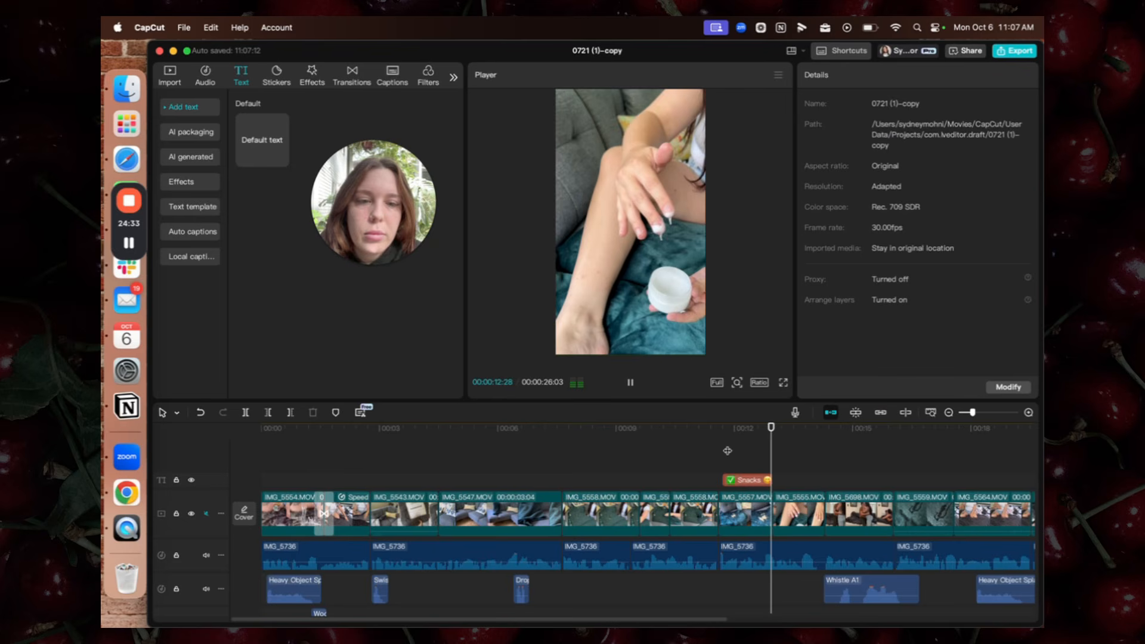
left_click(748, 481)
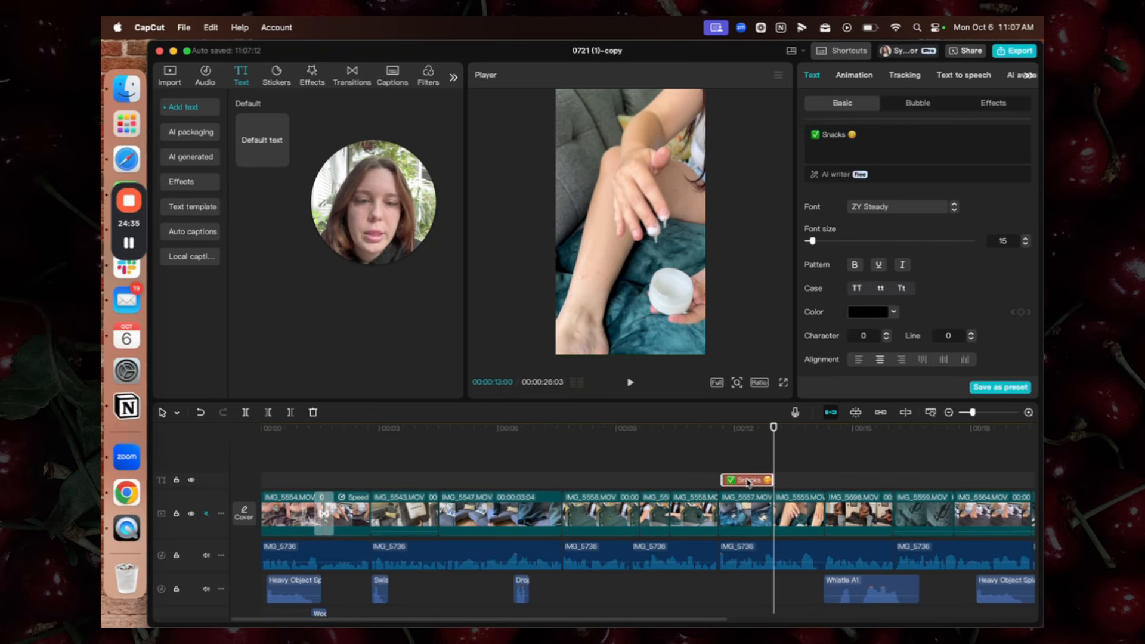
key("super+v")
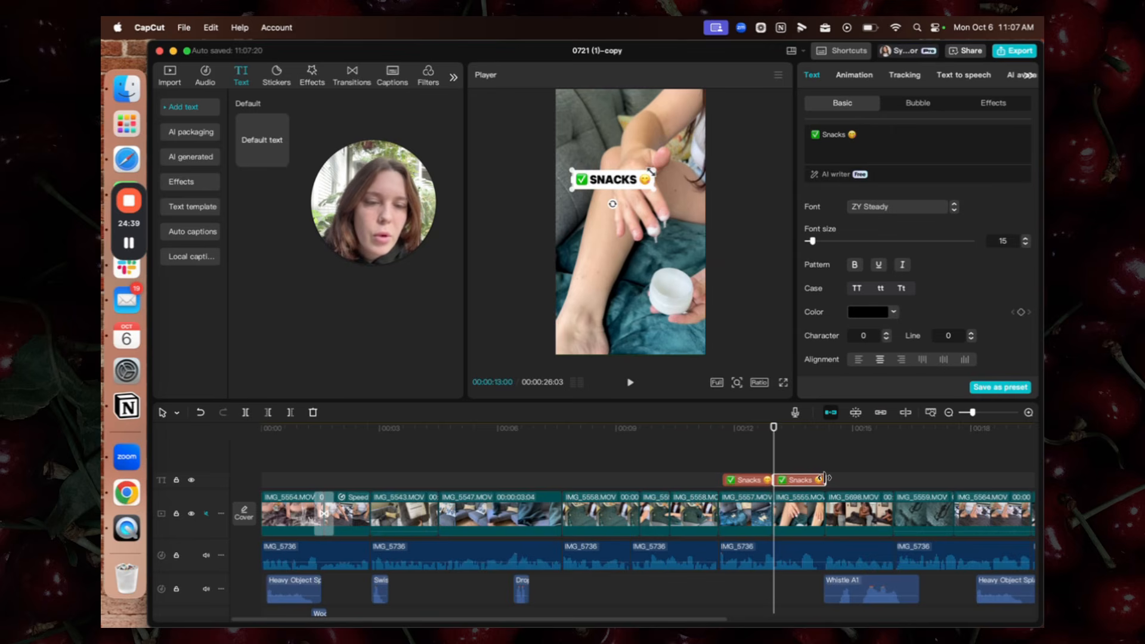
Turn on auto snapping, extend the copied text's start to meet the first Snacks text, and play across the join
left_click(765, 464)
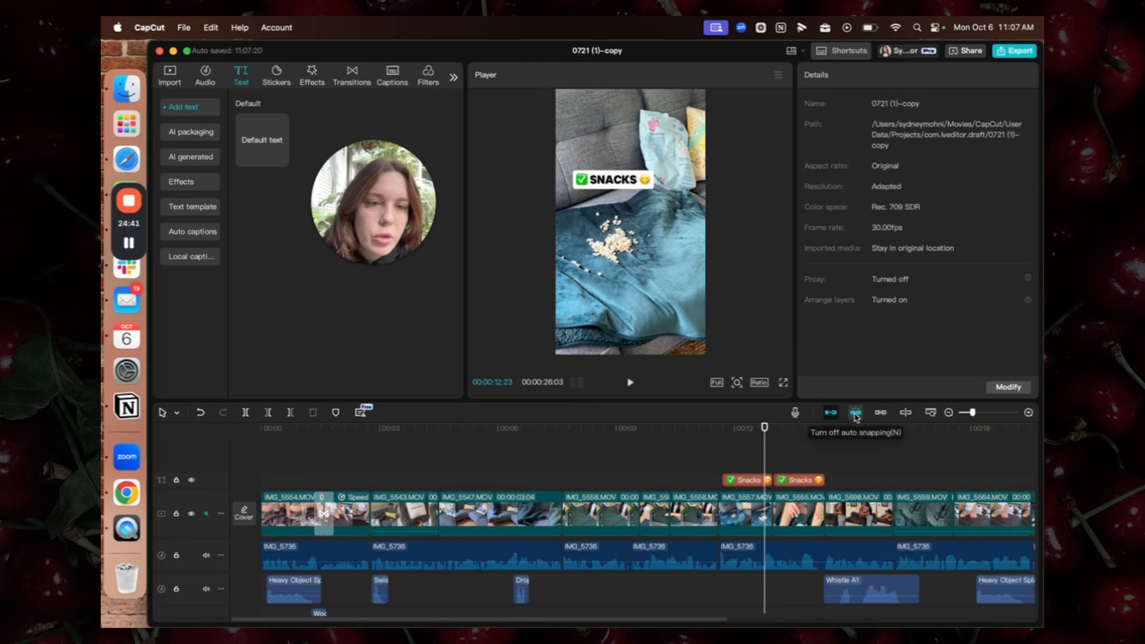
left_click(777, 453)
left_click(794, 456)
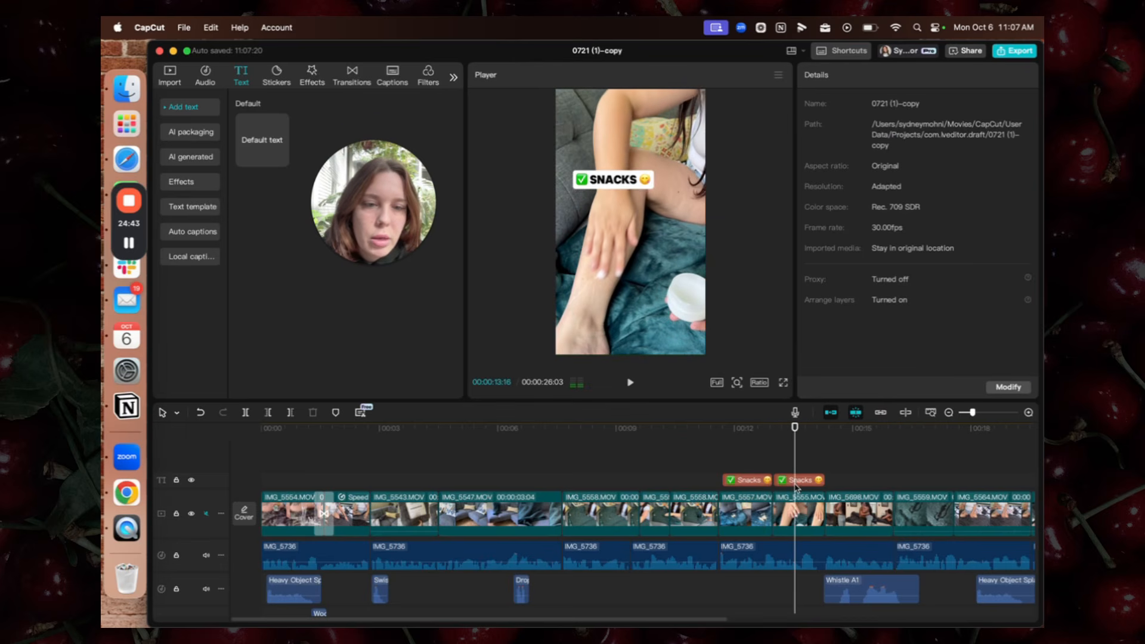
left_click(793, 482)
left_click_drag(774, 480, 773, 480)
left_click(815, 463)
key("space")
left_click(753, 460)
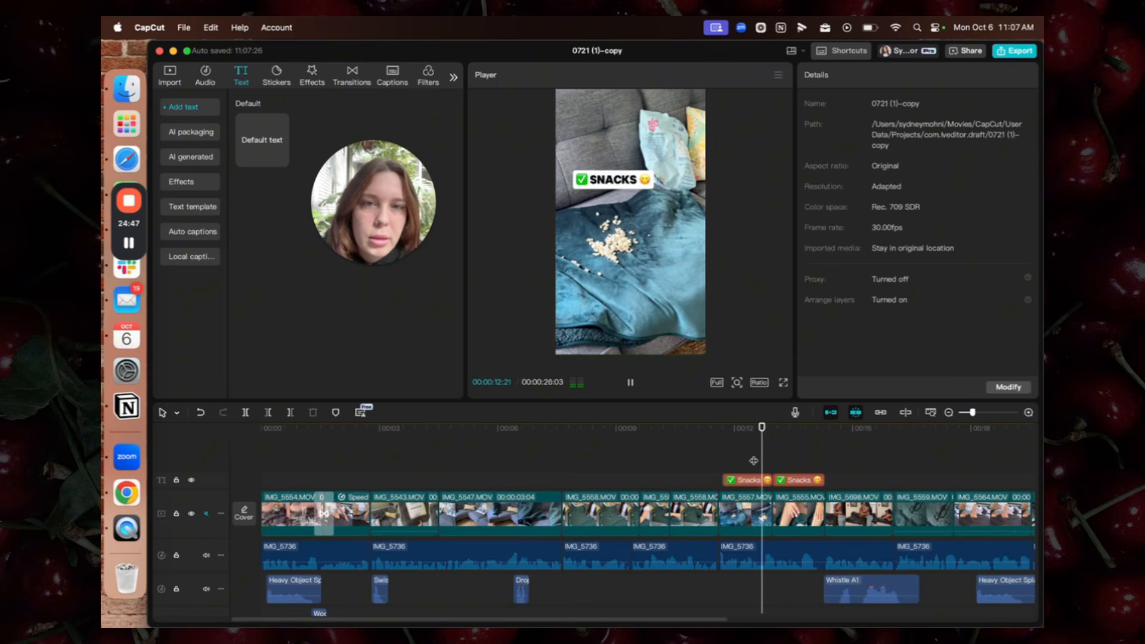
key("space")
Change the copied text above IMG_5555.MOV to "Skincare", keeping the check mark emoji and removing the face emoji
left_click(791, 477)
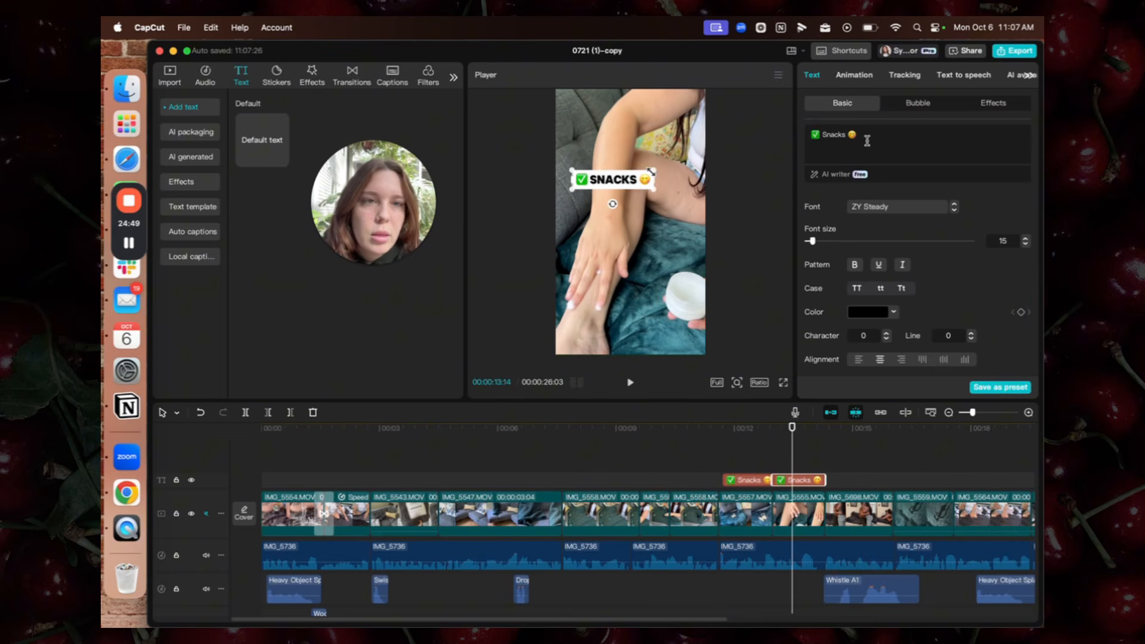
key("BackSpace")
key("BackSpace")
key("BackSpace")
key("BackSpace")
key("BackSpace")
key("BackSpace")
key("BackSpace")
key("BackSpace")
key("BackSpace")
type("Skincare")
key("BackSpace")
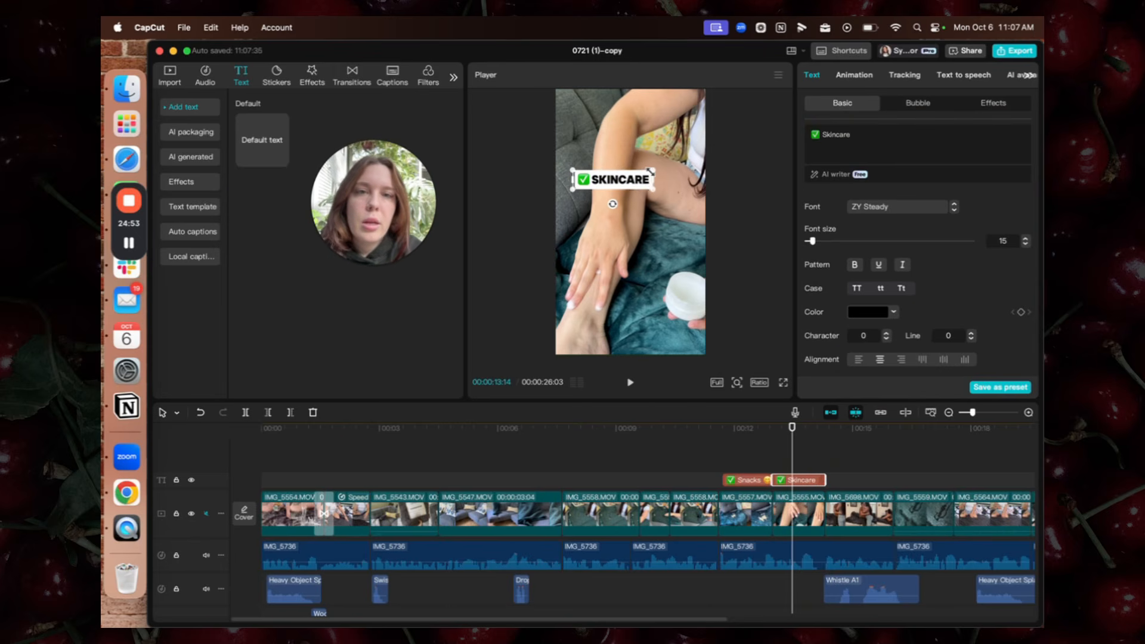
Move the Skincare label down beside the hand on the leg in the preview and play the labelled section
left_click(624, 169)
left_click_drag(625, 185, 652, 232)
left_click(713, 456)
key("space")
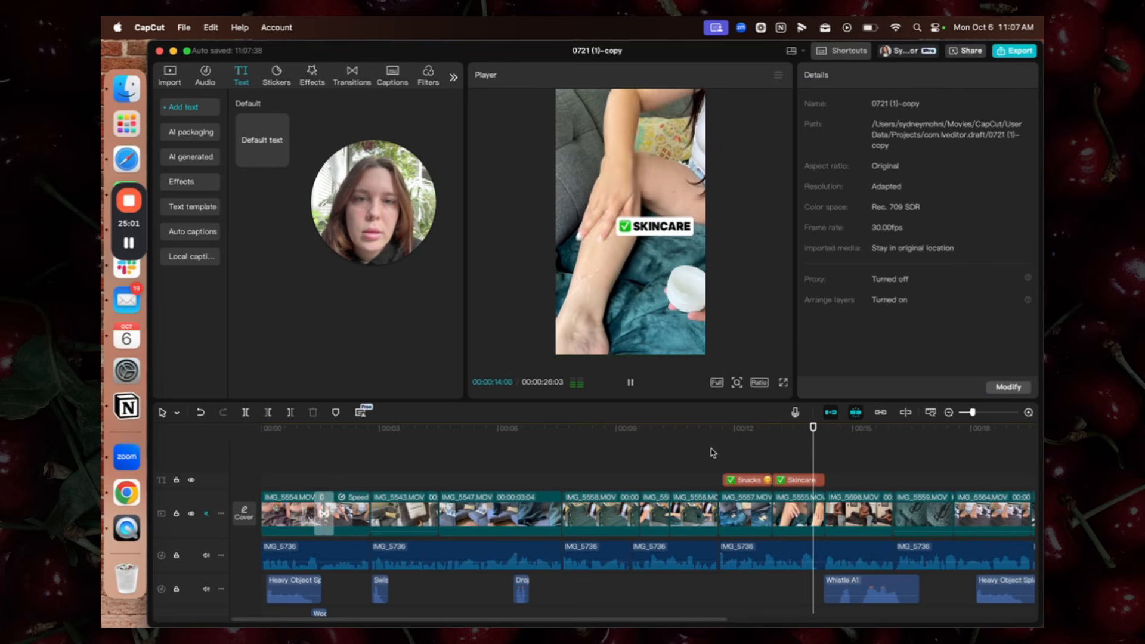
key("space")
Set the playhead to the start of the Snacks text and clear the previous sound effects search
left_click(720, 470)
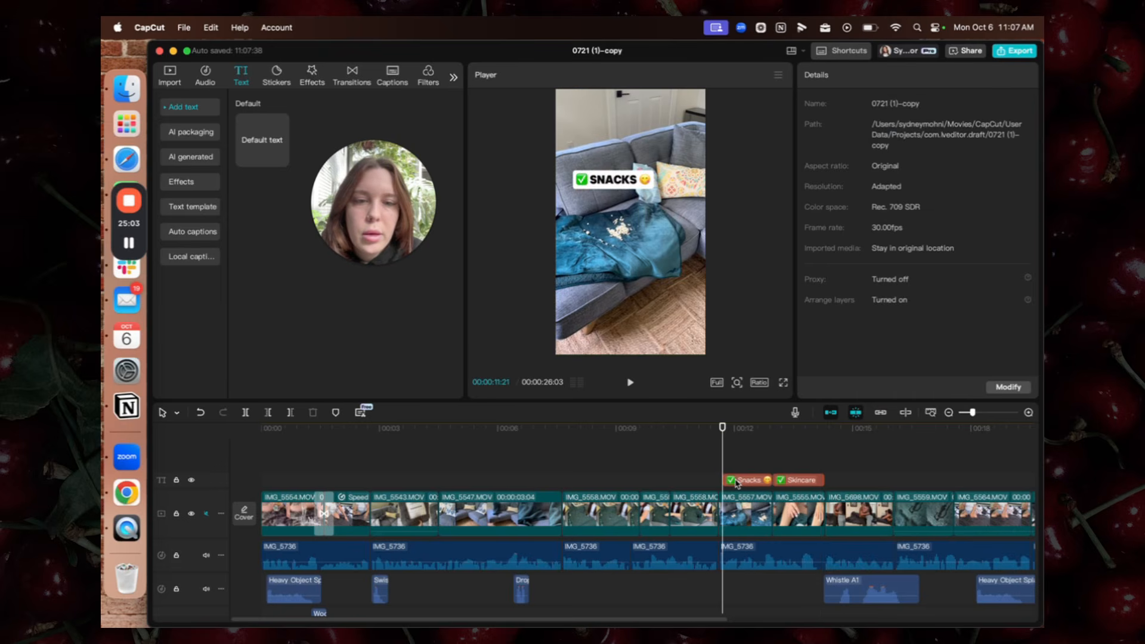
left_click(314, 73)
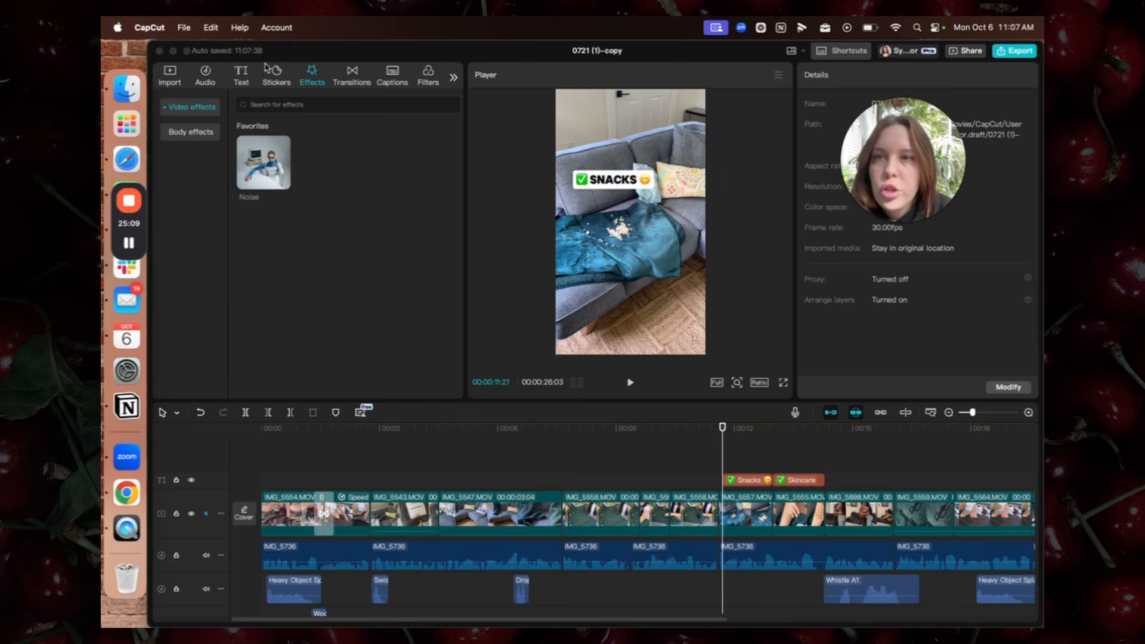
left_click(205, 74)
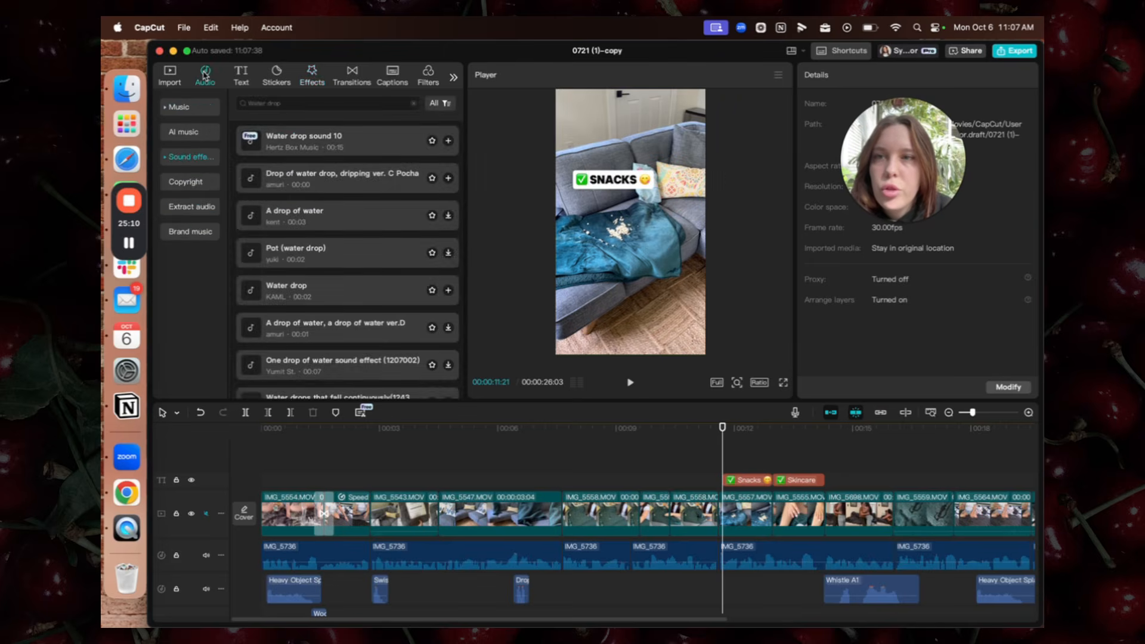
triple_click(298, 103)
key("BackSpace")
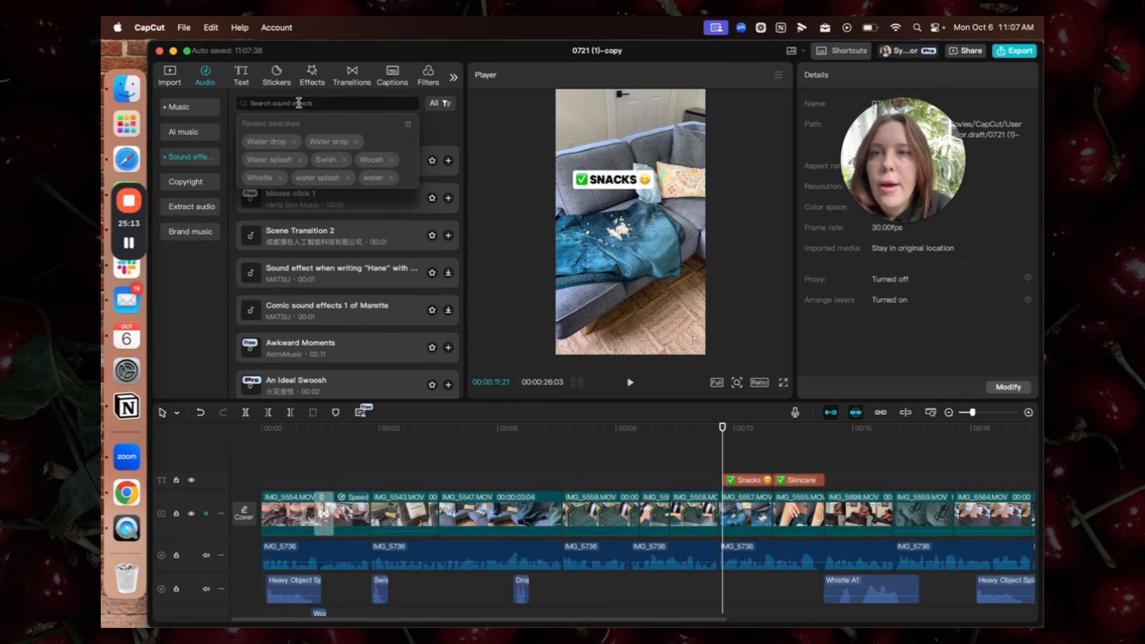
left_click(442, 138)
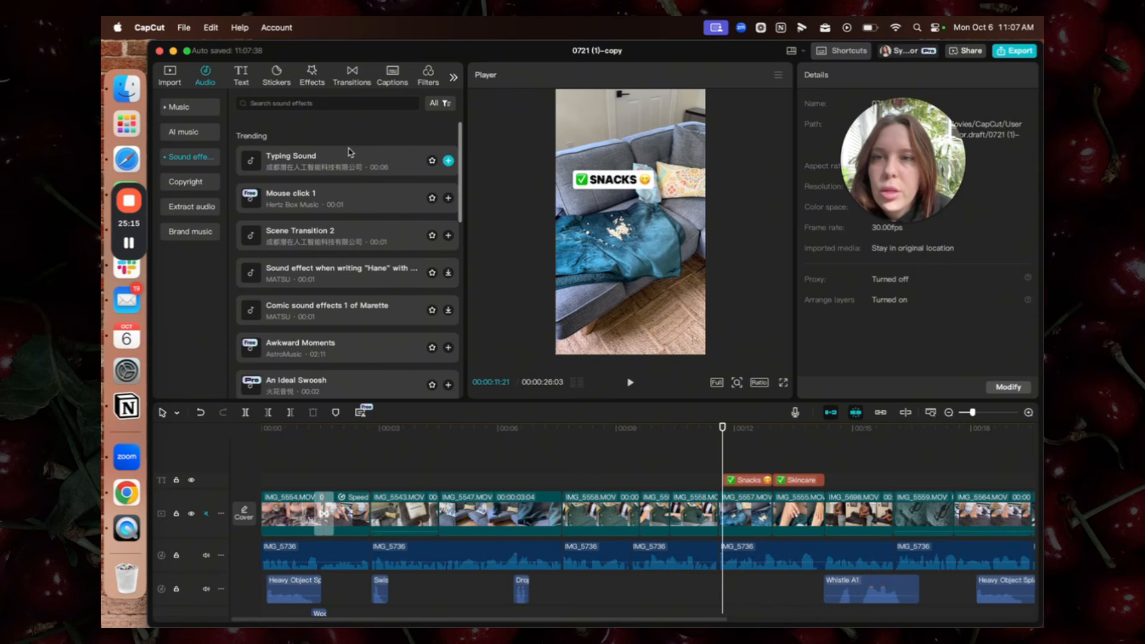
Add the favorite Bell ding sound effect under the start of the Snacks text and trim its end to just before the Skincare text
scroll(350, 151, "down", 10)
scroll(349, 151, "up", 3)
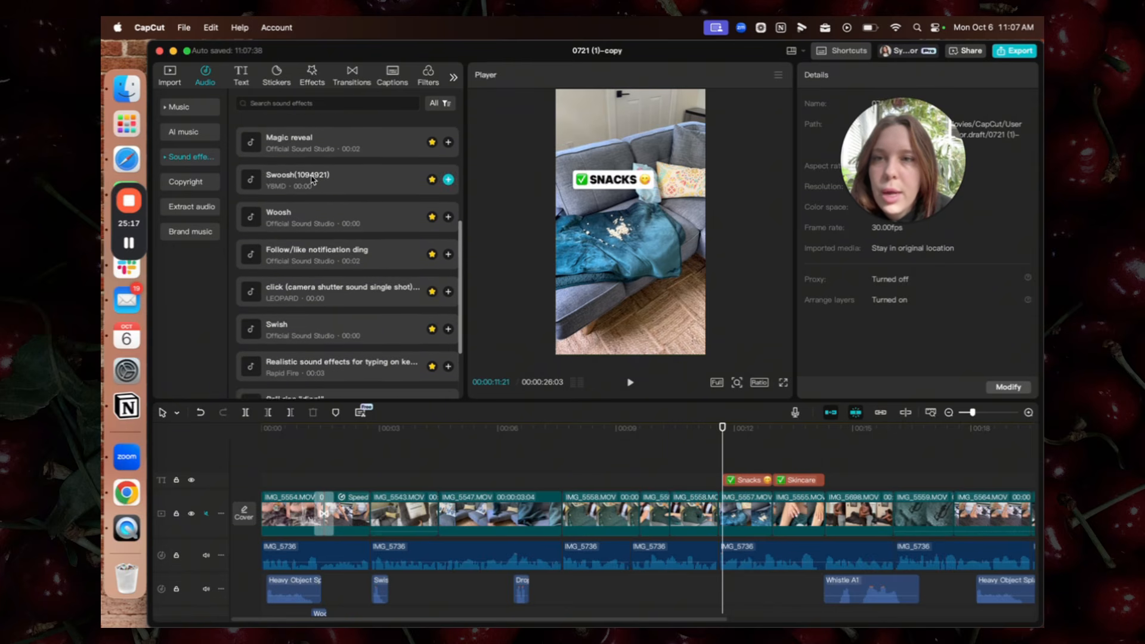
scroll(301, 232, "down", 2)
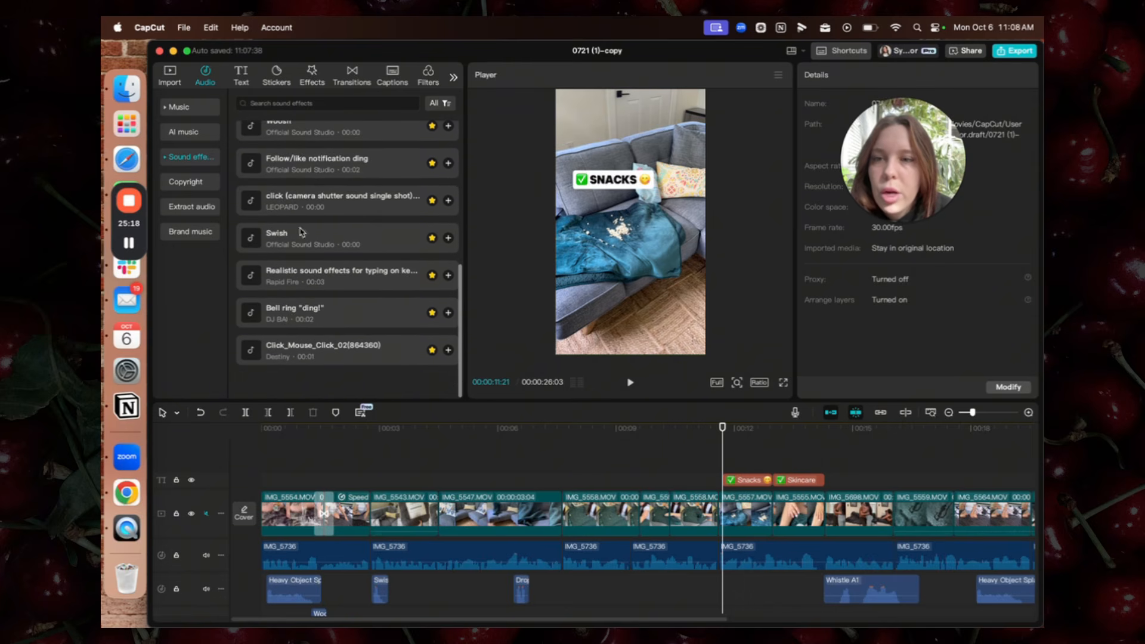
left_click(305, 307)
left_click(287, 281)
scroll(291, 250, "up", 10)
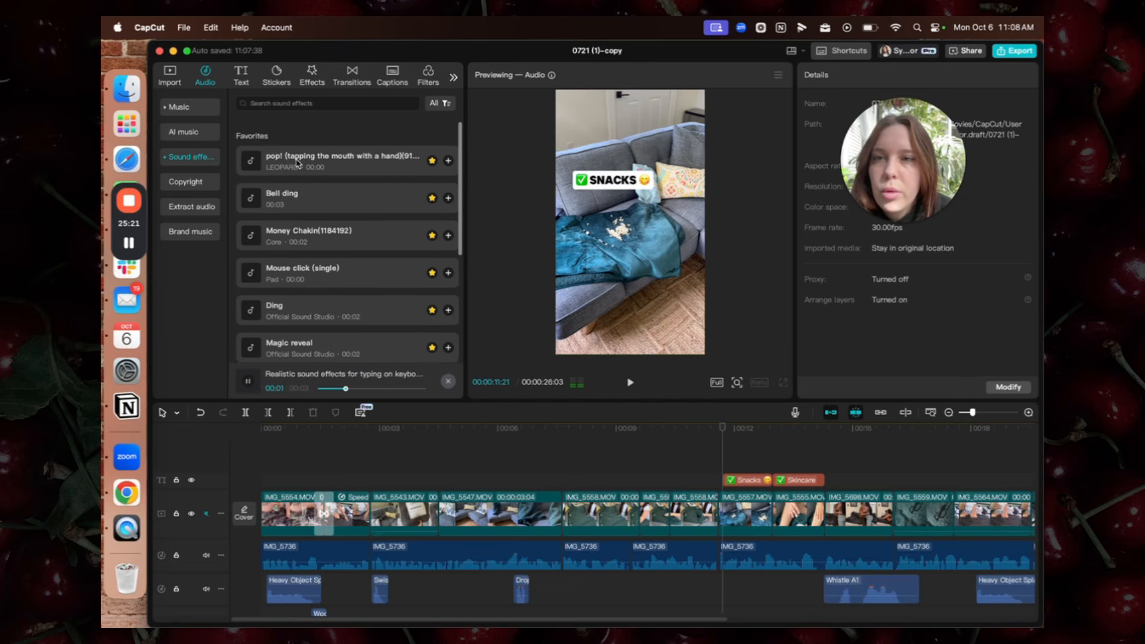
left_click(307, 201)
left_click_drag(307, 201, 718, 578)
left_click_drag(823, 578, 763, 577)
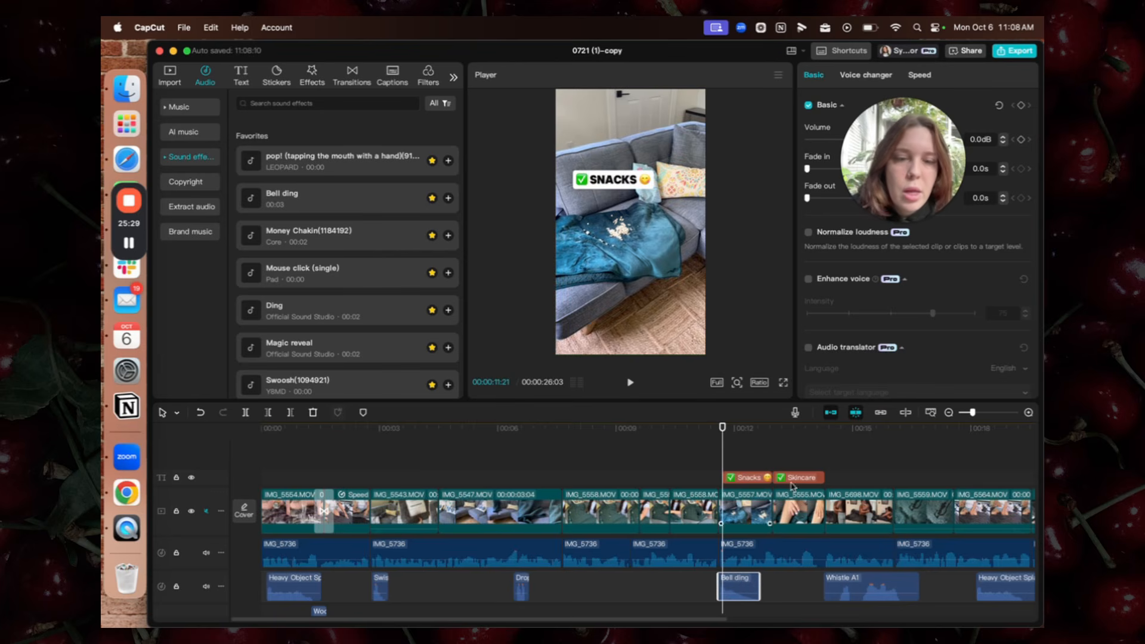
Paste a copy of the Bell ding sound at 00:00:12:29 under the Skincare text and play both labelled clips
left_click(770, 461)
key("ctrl+v")
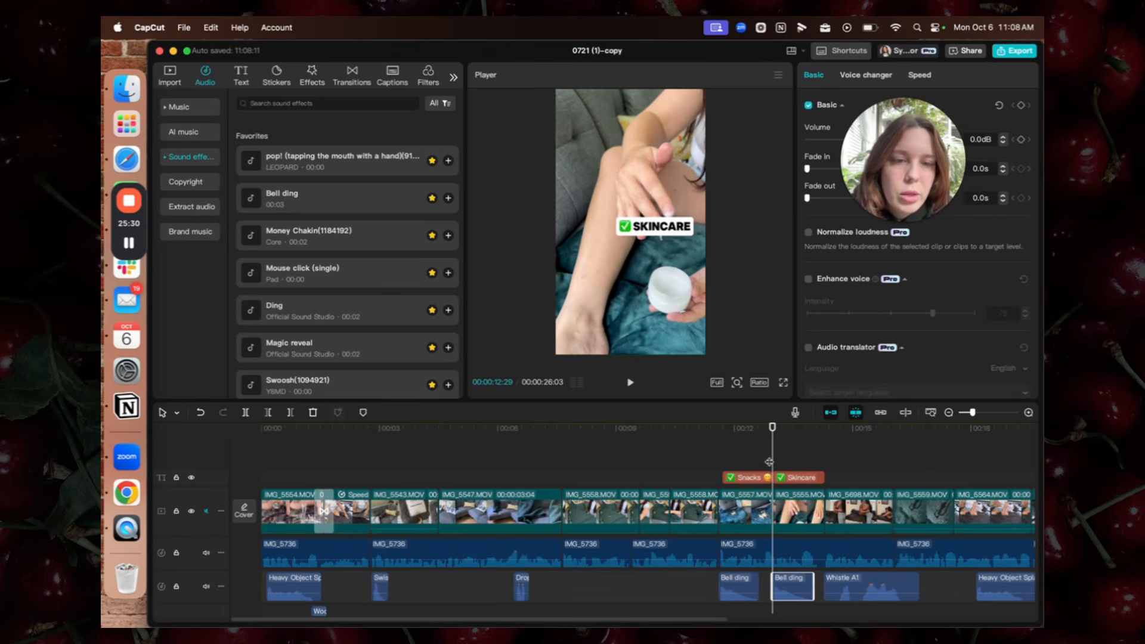
left_click(705, 458)
key("space")
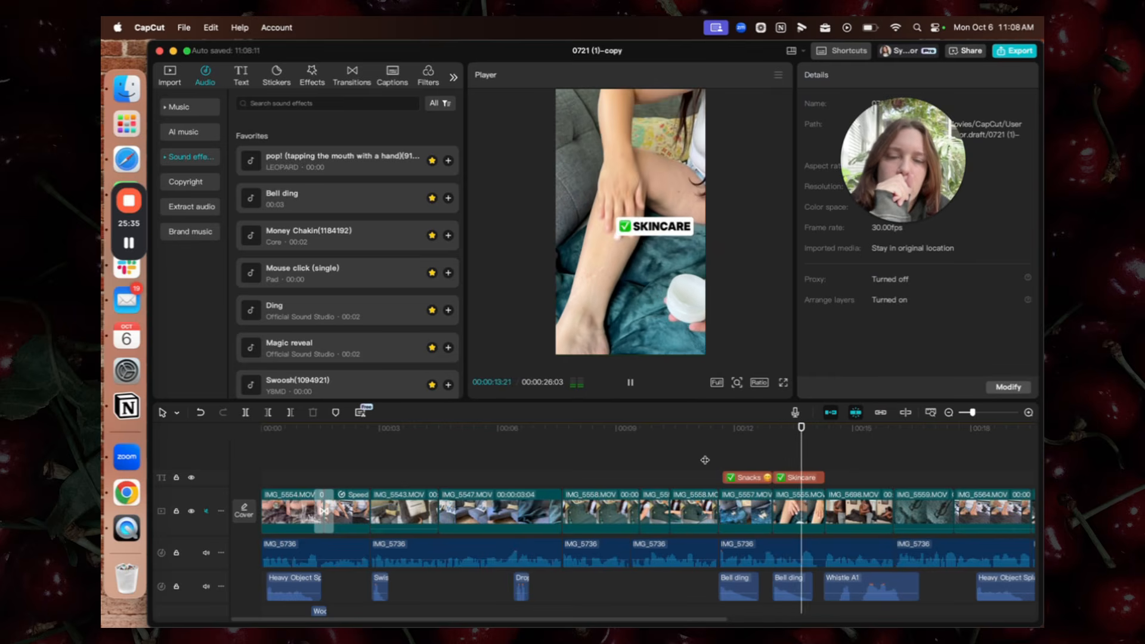
key("space")
Move the Skincare label lower onto the shin beside the jar and play on to the washing machine clip
left_click(808, 476)
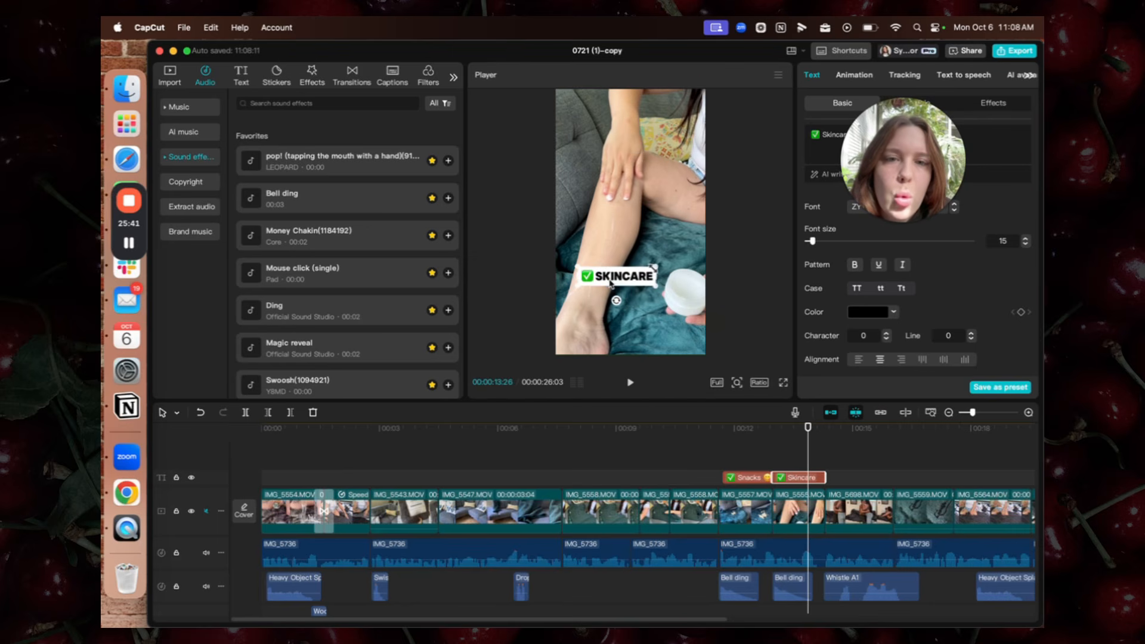
left_click(695, 459)
key("space")
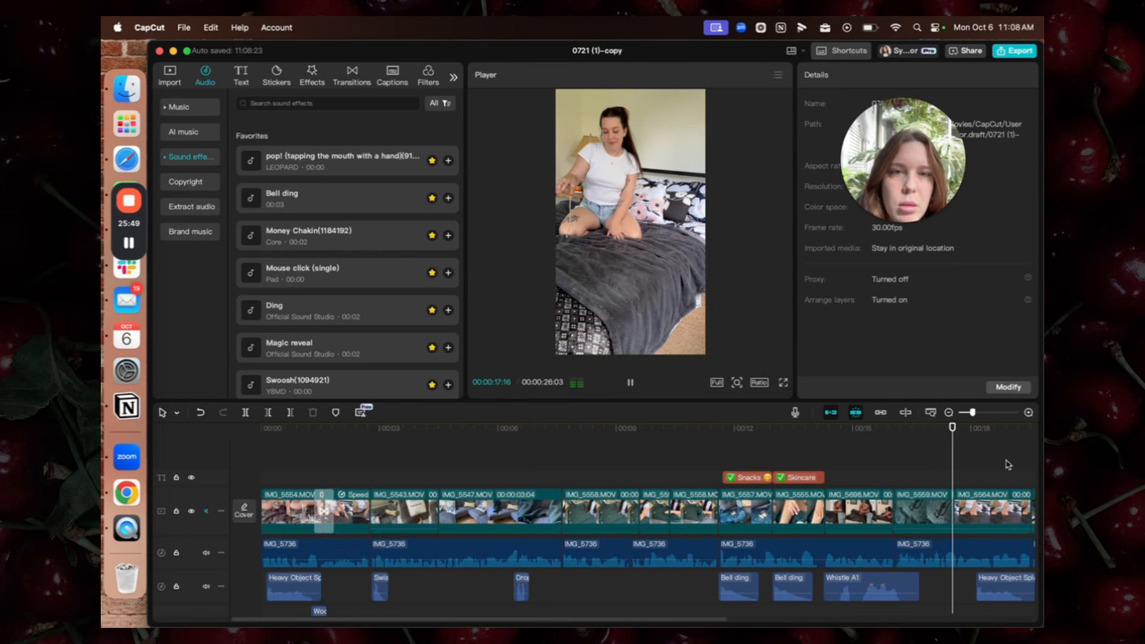
scroll(1008, 464, "right", 3)
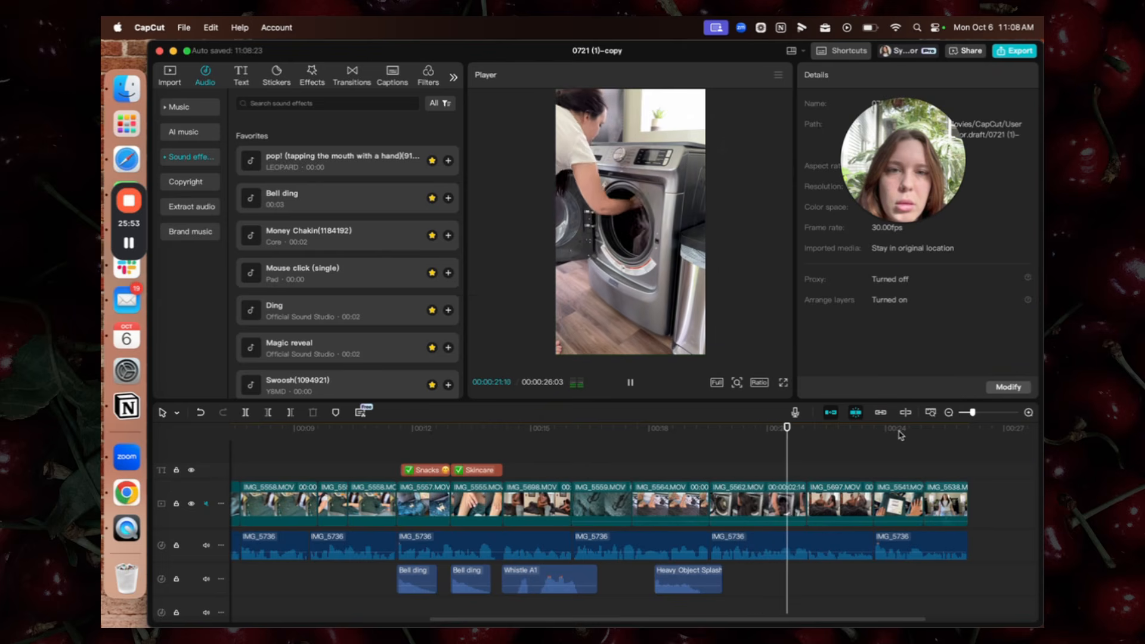
key("space")
Add the Pull in II transition at the 00:00:22:00 cut between the washing machine clip and IMG_5697.MOV
left_click(806, 469)
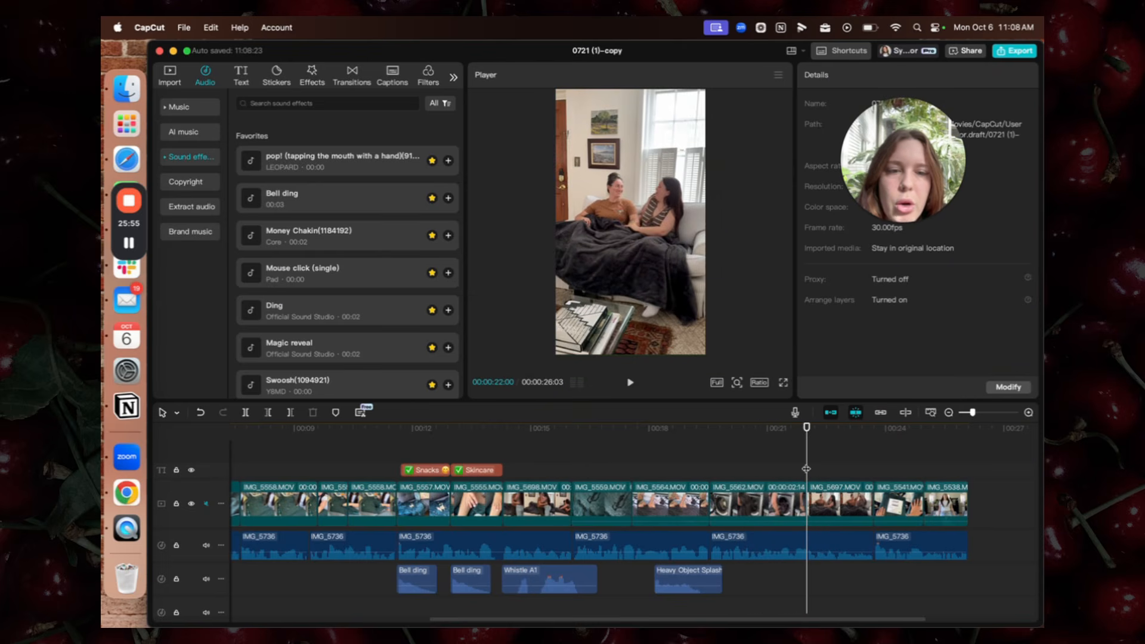
left_click(351, 76)
left_click_drag(327, 157, 806, 503)
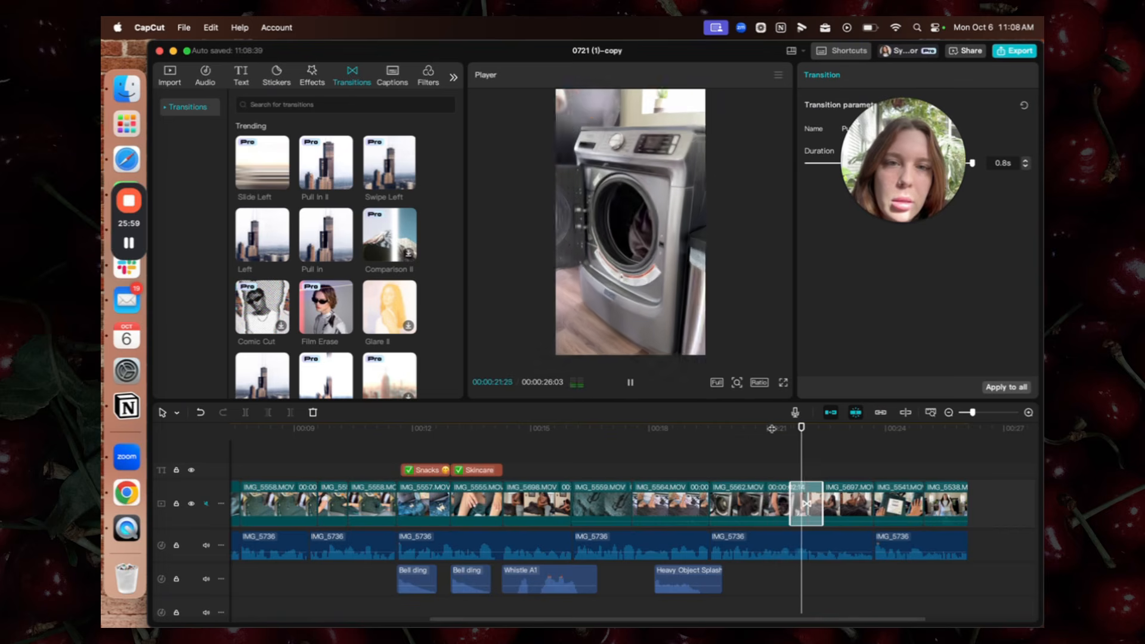
Search sound effects for "woosh", add the Woosh sound under the Pull in II transition, and play to the last clip
left_click(205, 76)
left_click(283, 104)
type("woosh")
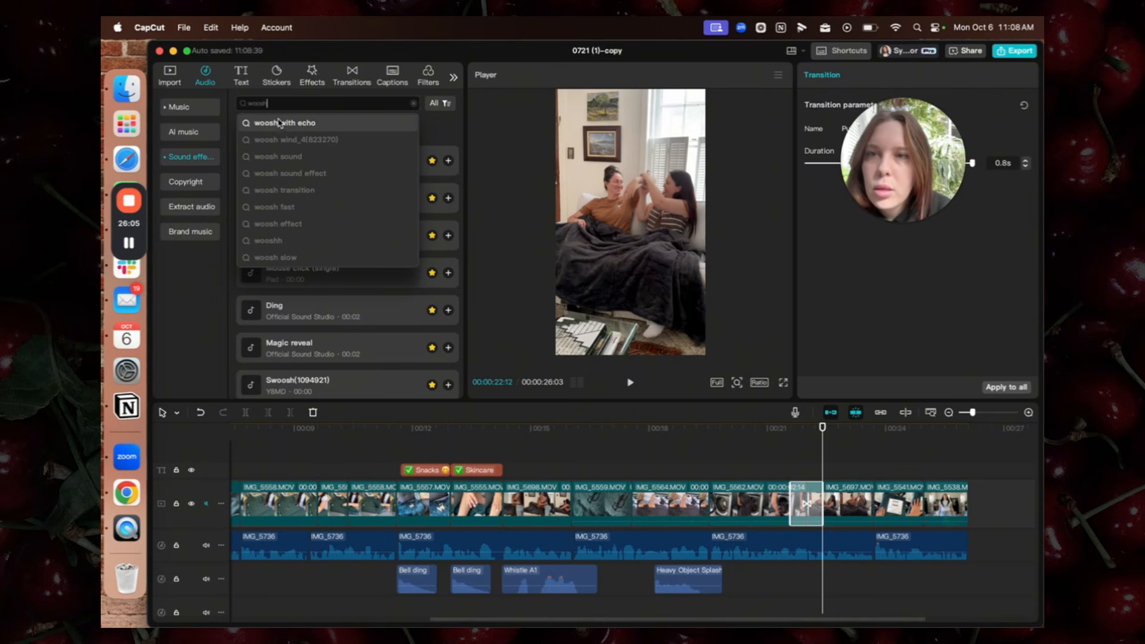
key("Return")
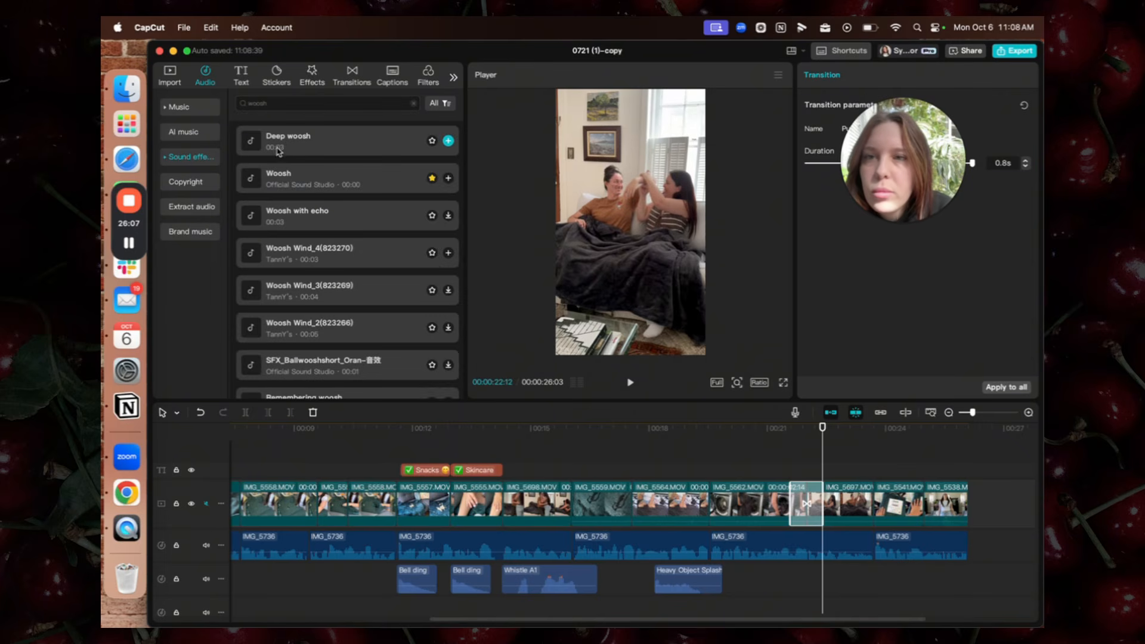
left_click(279, 146)
left_click(281, 175)
left_click_drag(285, 185, 805, 581)
left_click(779, 461)
key("space")
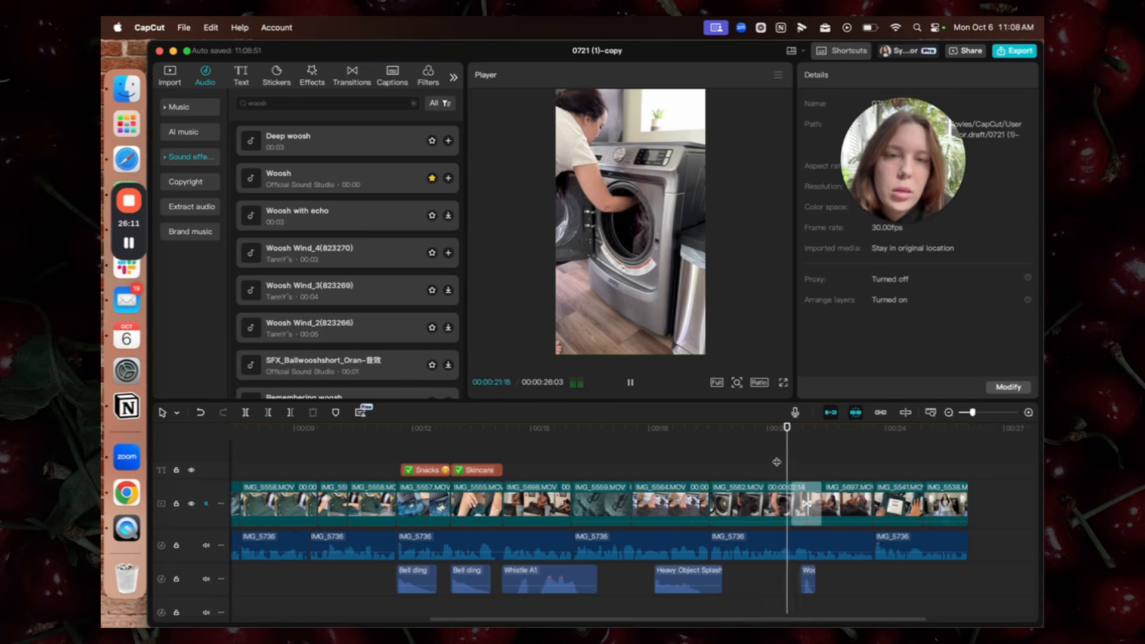
scroll(852, 488, "right", 1)
scroll(851, 488, "down", 1)
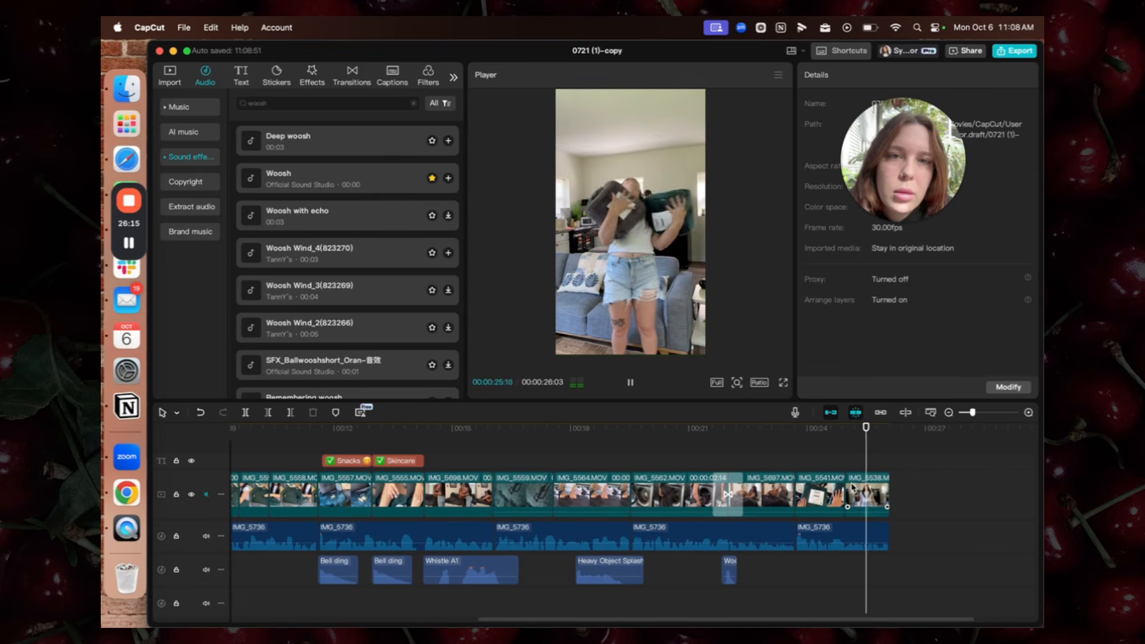
Add the favorite Swoosh(1094921) sound effect at about 00:00:25:07 under the final IMG_5538.MOV clip and play it
left_click(855, 460)
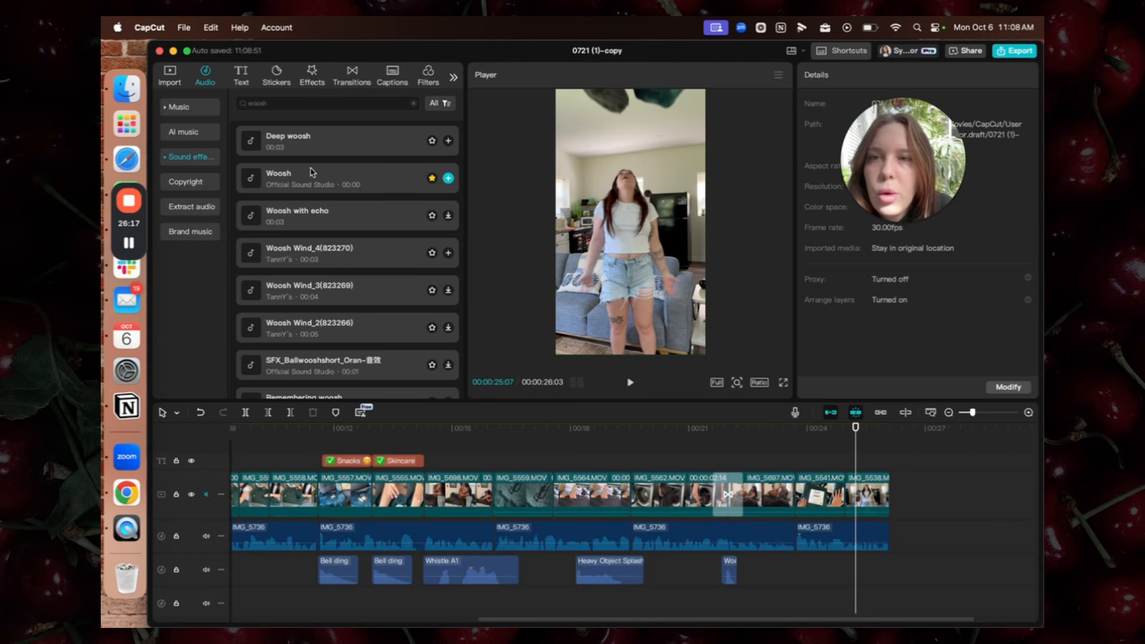
left_click(288, 103)
key("BackSpace")
left_click(441, 128)
scroll(337, 308, "down", 2)
scroll(337, 309, "down", 1)
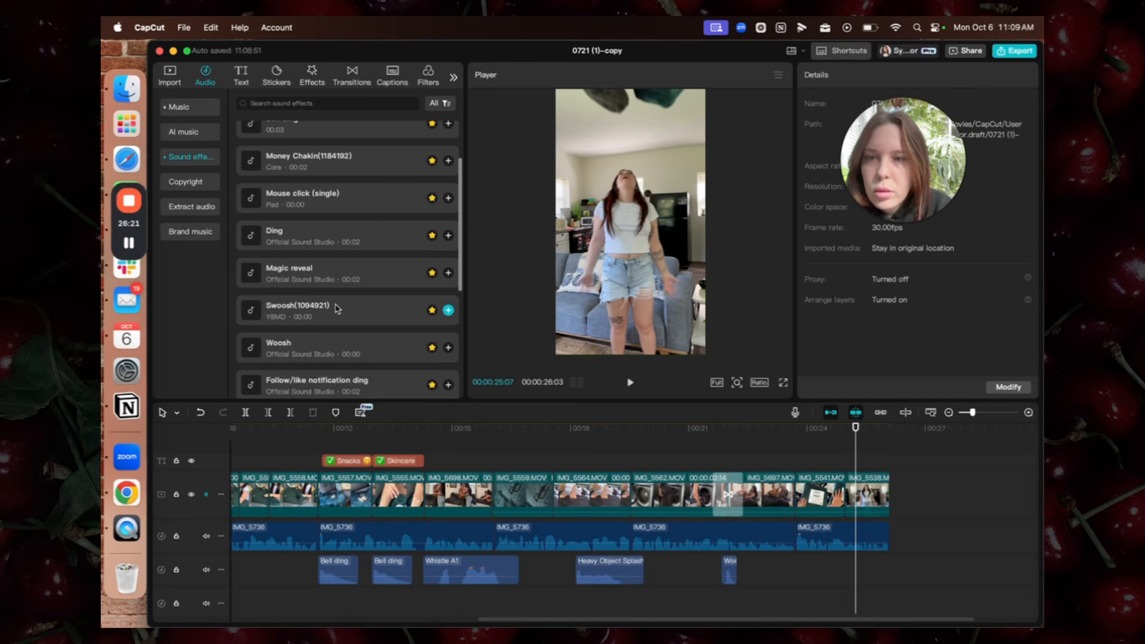
left_click(337, 309)
left_click_drag(337, 309, 861, 575)
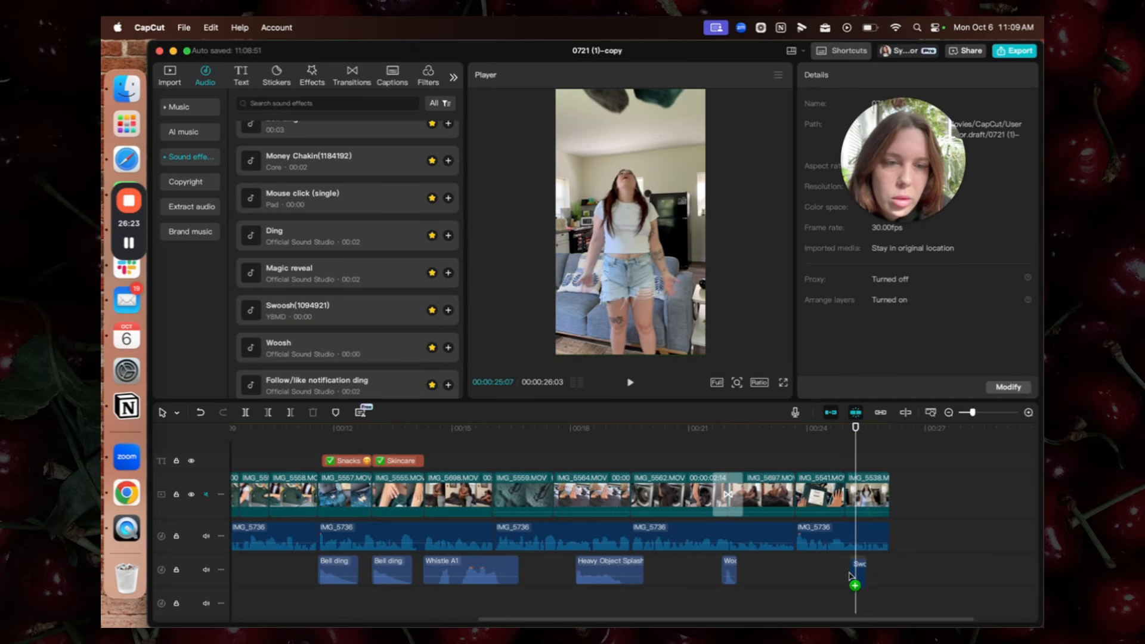
left_click(830, 434)
key("space")
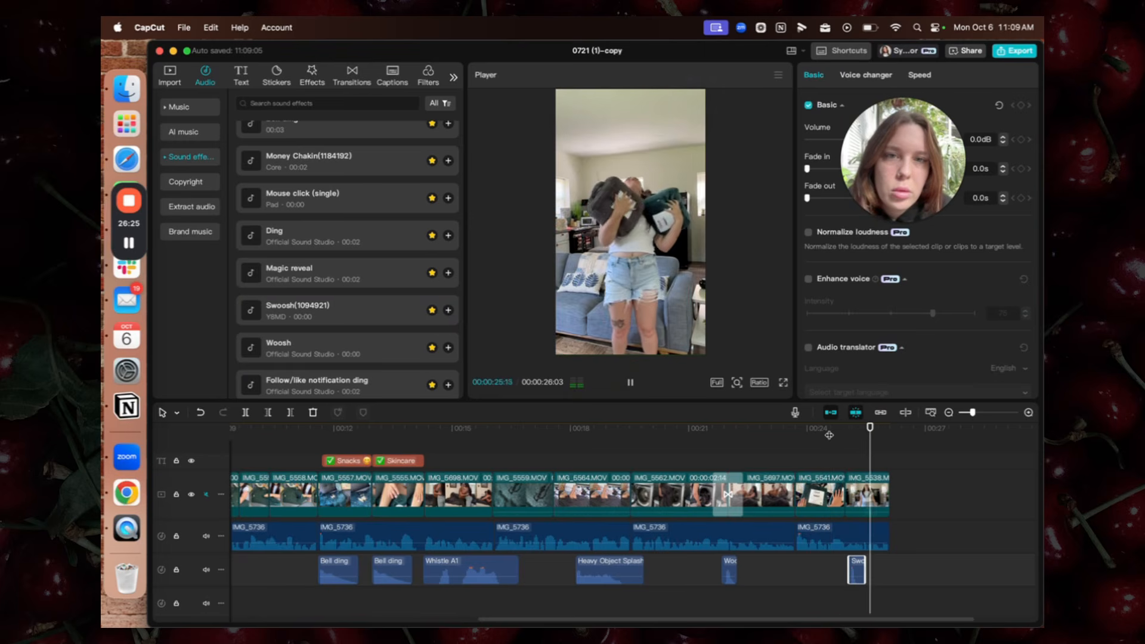
Add a default text at 00:00:23:21 above IMG_5541.MOV and trim it to the end of the video
left_click(785, 440)
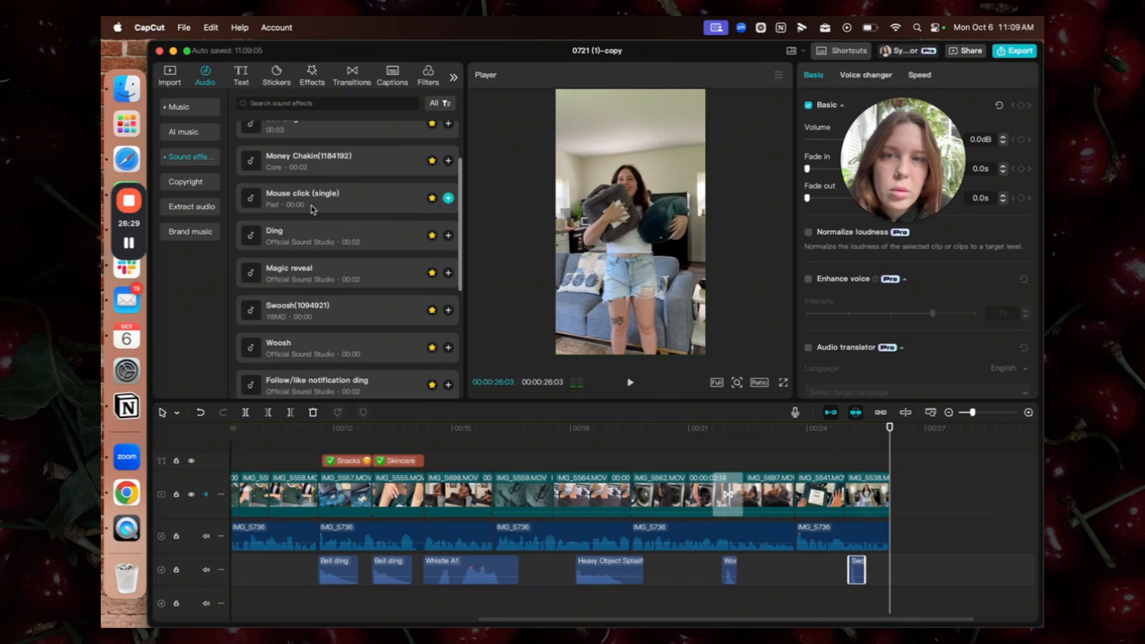
left_click(129, 242)
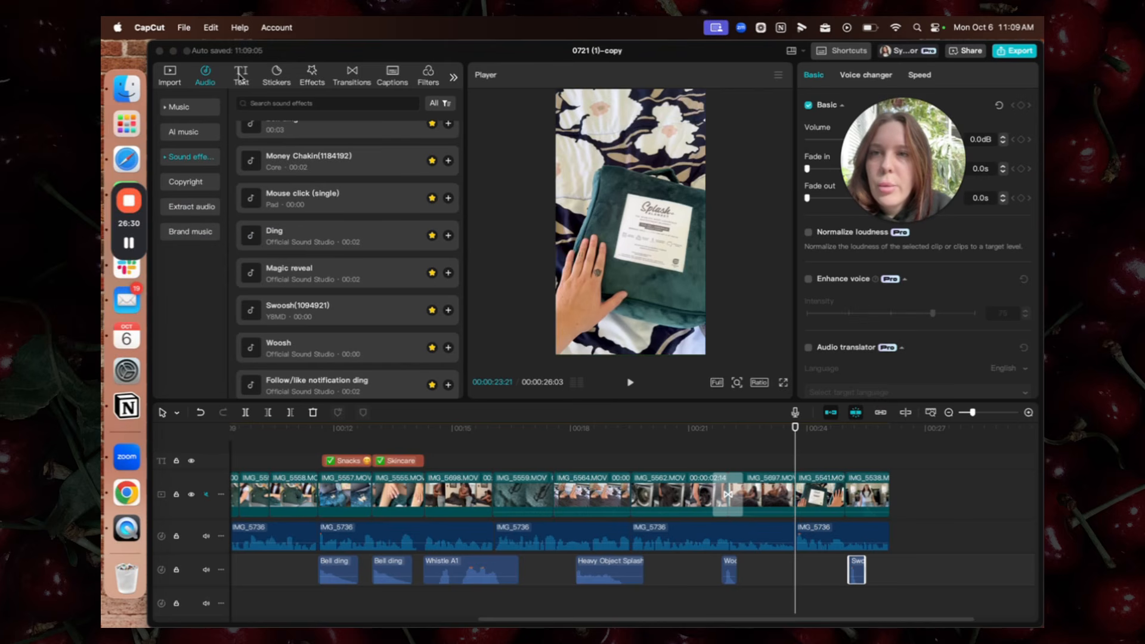
left_click(241, 78)
left_click(281, 159)
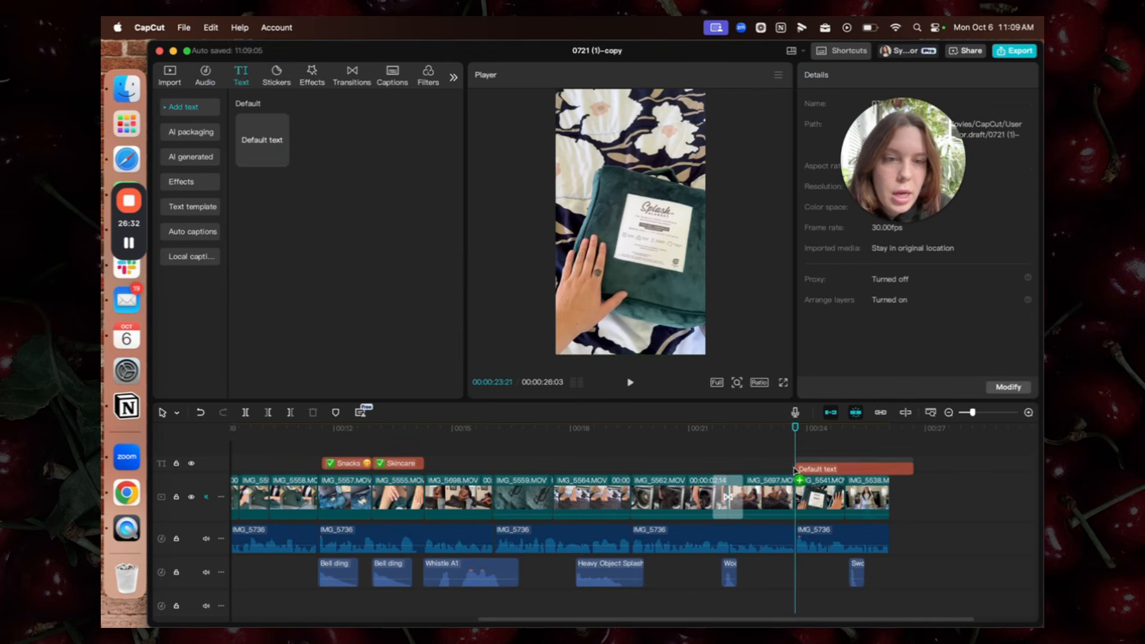
left_click_drag(907, 461, 884, 462)
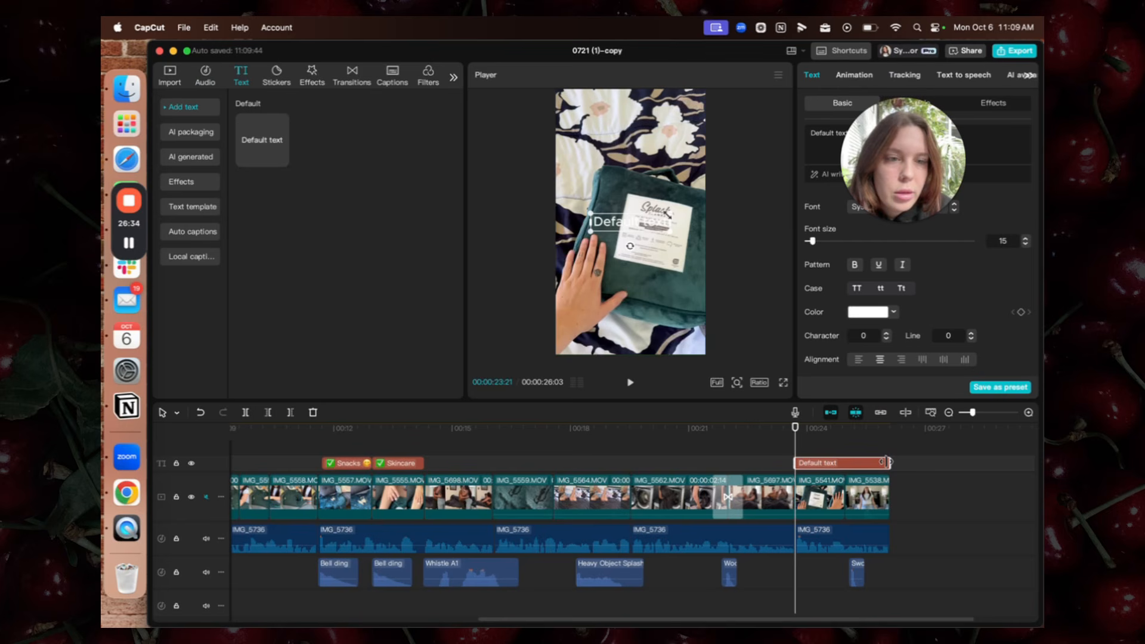
Change the default text above the last two clips to "Grab a Splash Blanket Today"
left_click_drag(885, 151, 828, 298)
left_click(861, 138)
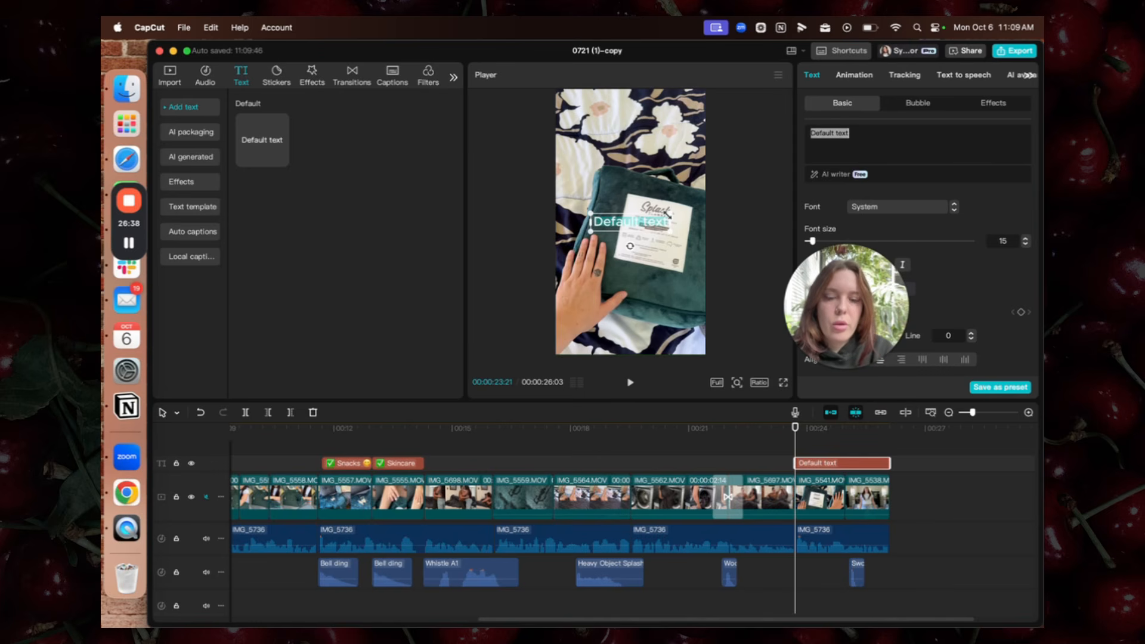
type("Grab a Splash ")
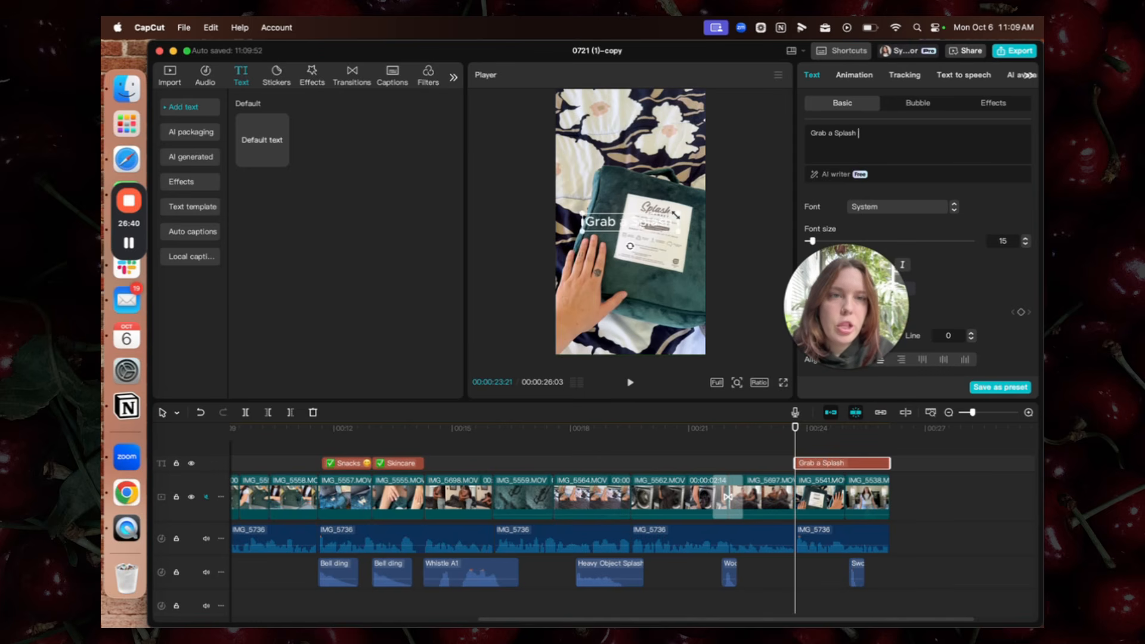
type("Blanket Today")
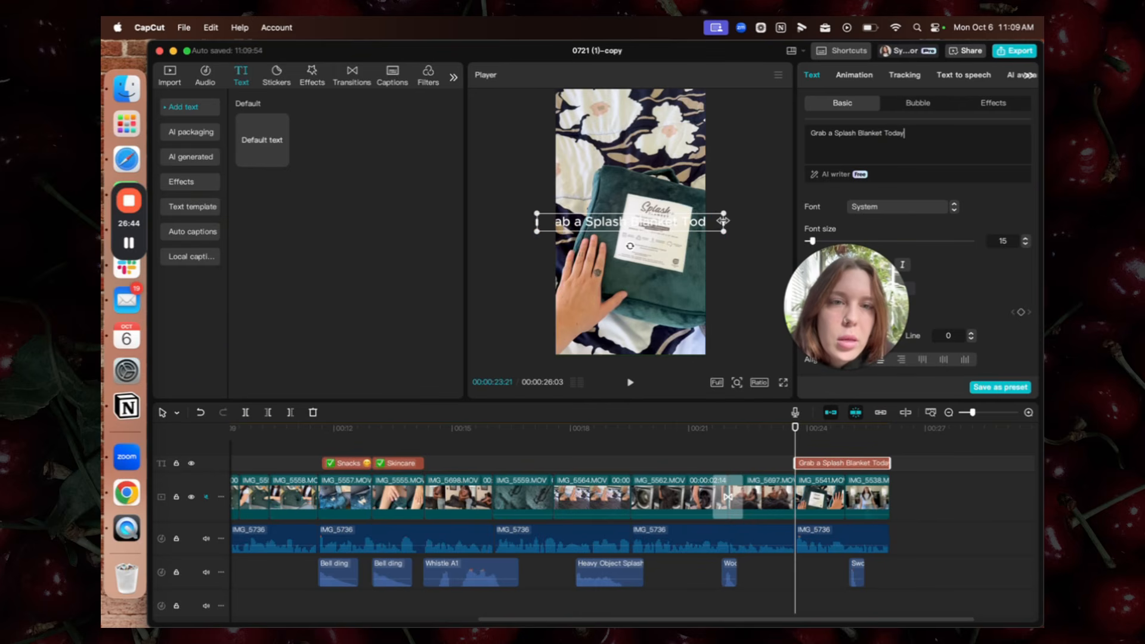
Narrow the Splash Blanket text box so it wraps, move it above the folded blanket, and set its font to STEADY
left_click_drag(723, 222, 666, 161)
left_click(906, 207)
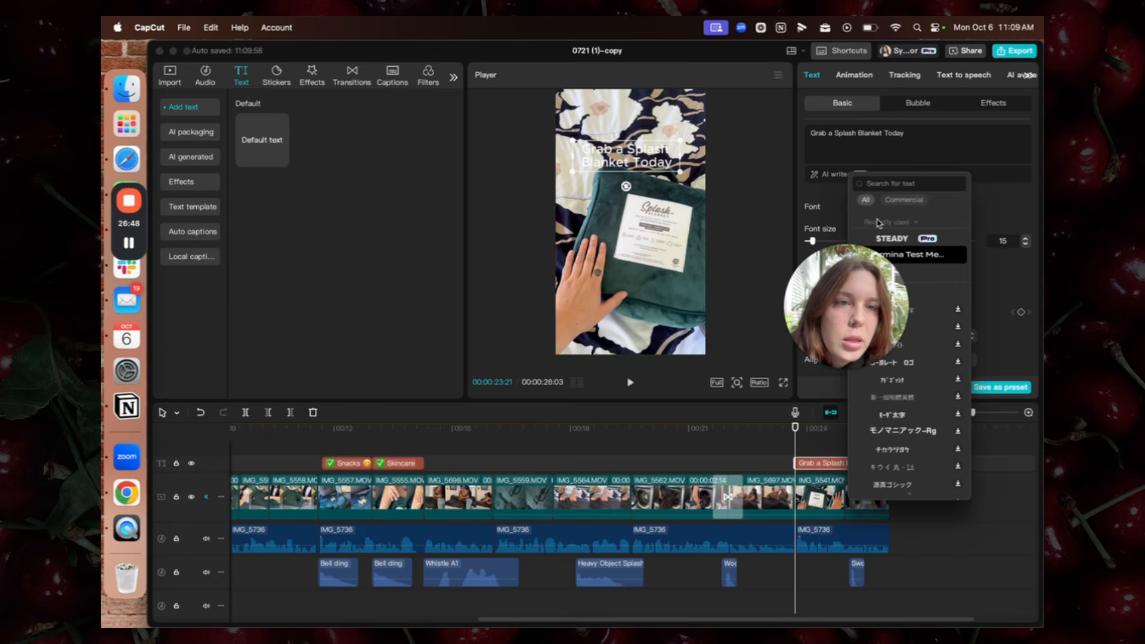
left_click(909, 238)
Apply the preset style with black letters on a white background to the "Grab a Splash Blanket Today" text
scroll(954, 214, "down", 3)
scroll(968, 201, "down", 3)
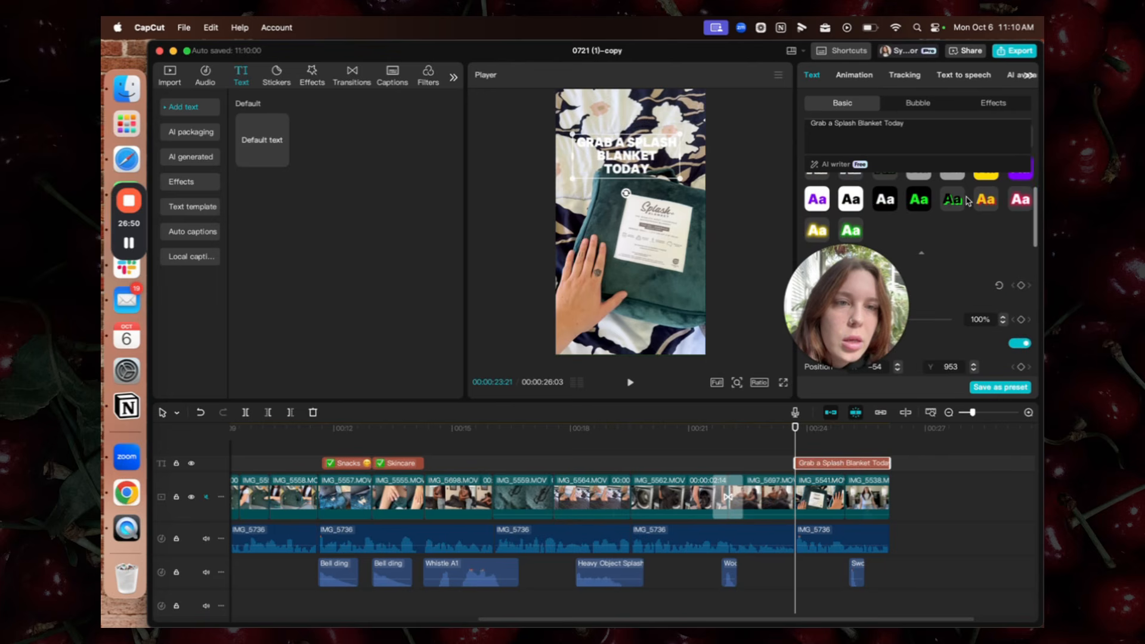
left_click(852, 201)
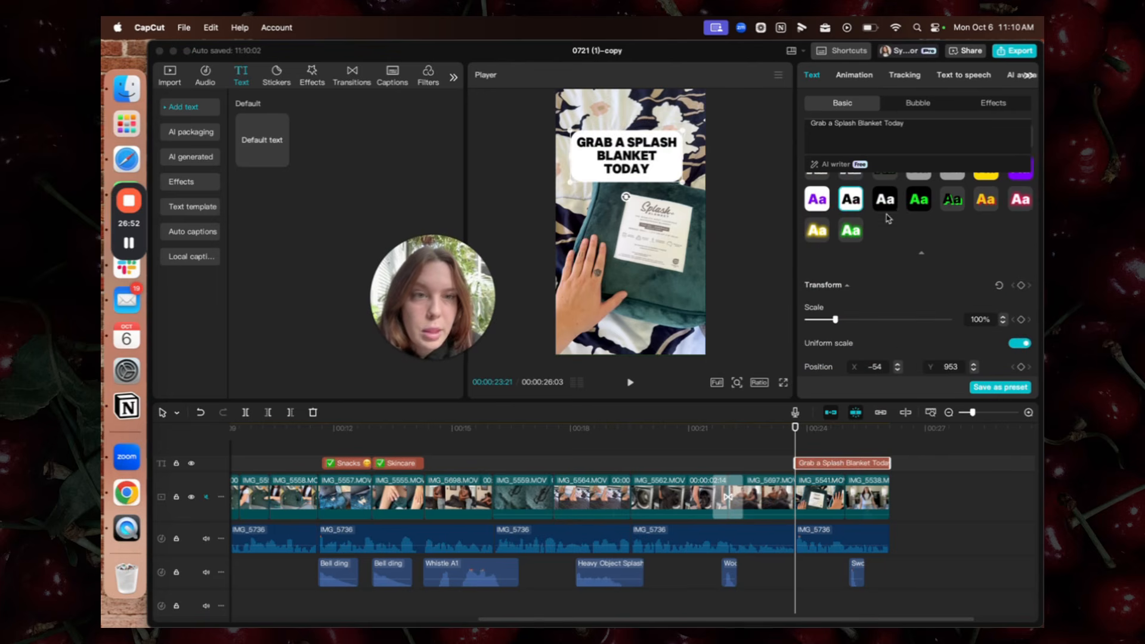
Switch the Splash Blanket text to the second background style, widen its box so it wraps onto two lines, and scale it down slightly
scroll(886, 309, "down", 2)
scroll(885, 309, "down", 4)
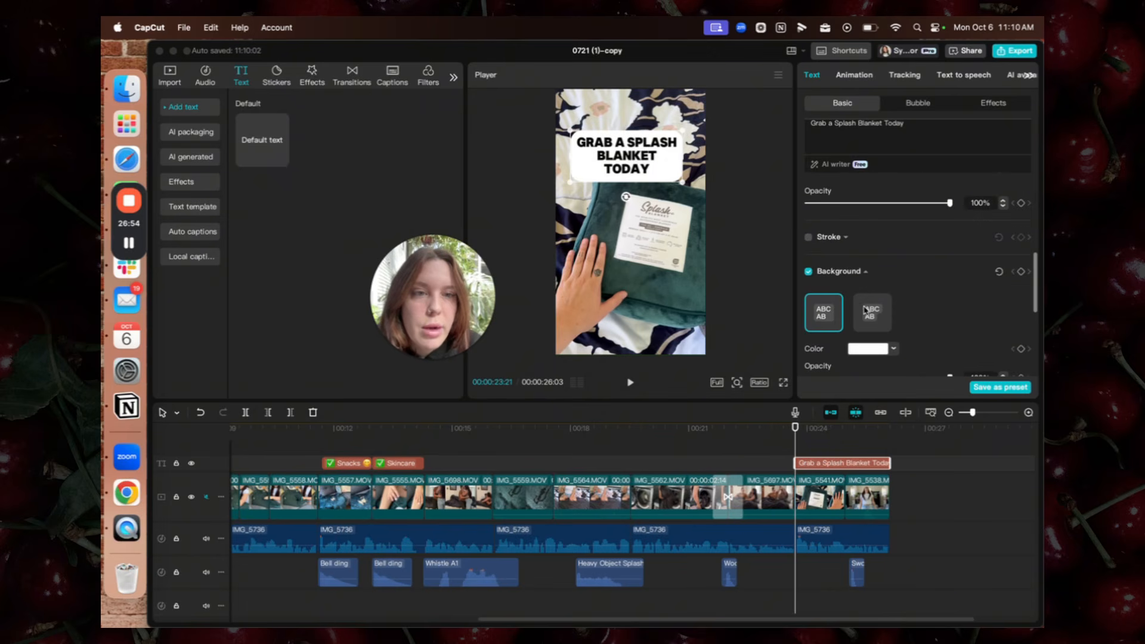
left_click_drag(680, 154, 688, 153)
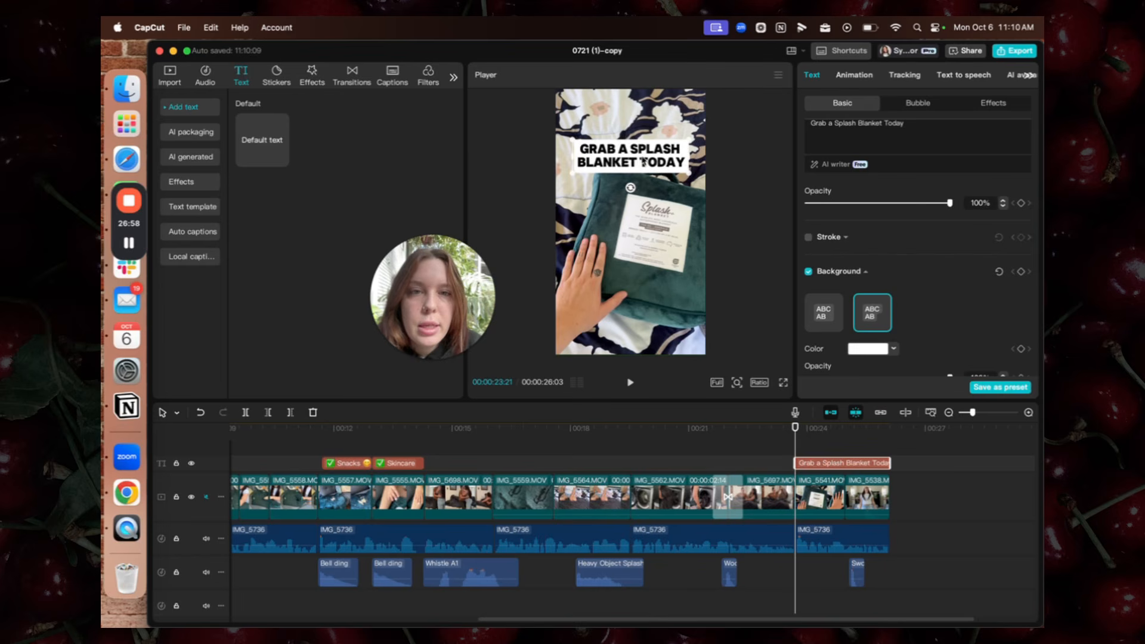
left_click_drag(690, 139, 678, 141)
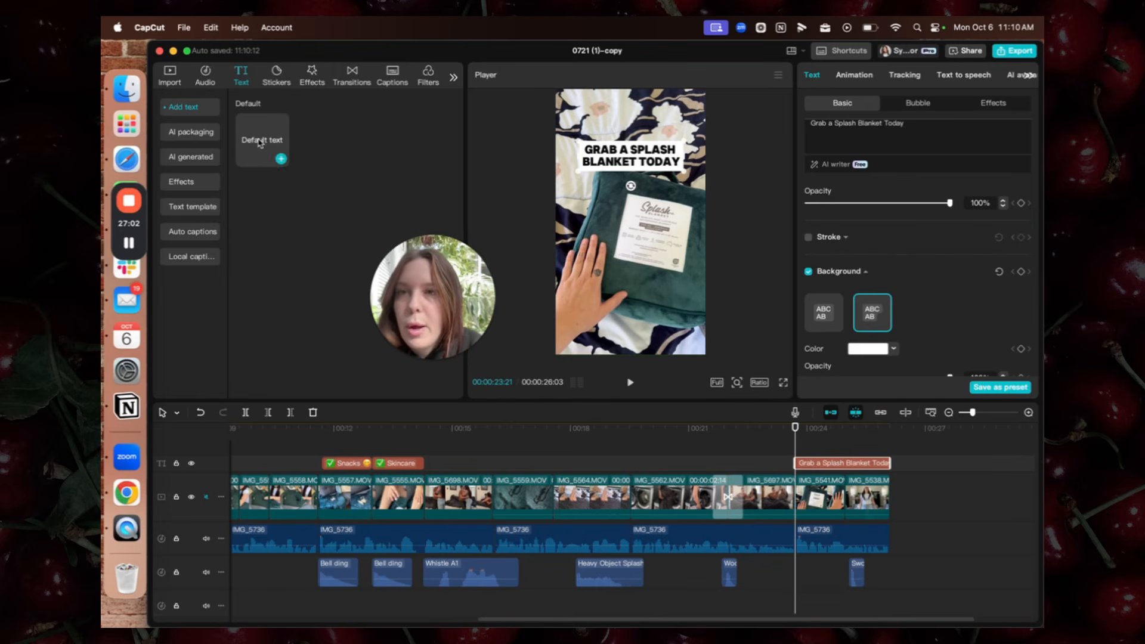
Try the favorite Mouse click (single) sound effect at the start of the Splash Blanket text and play it
left_click(204, 76)
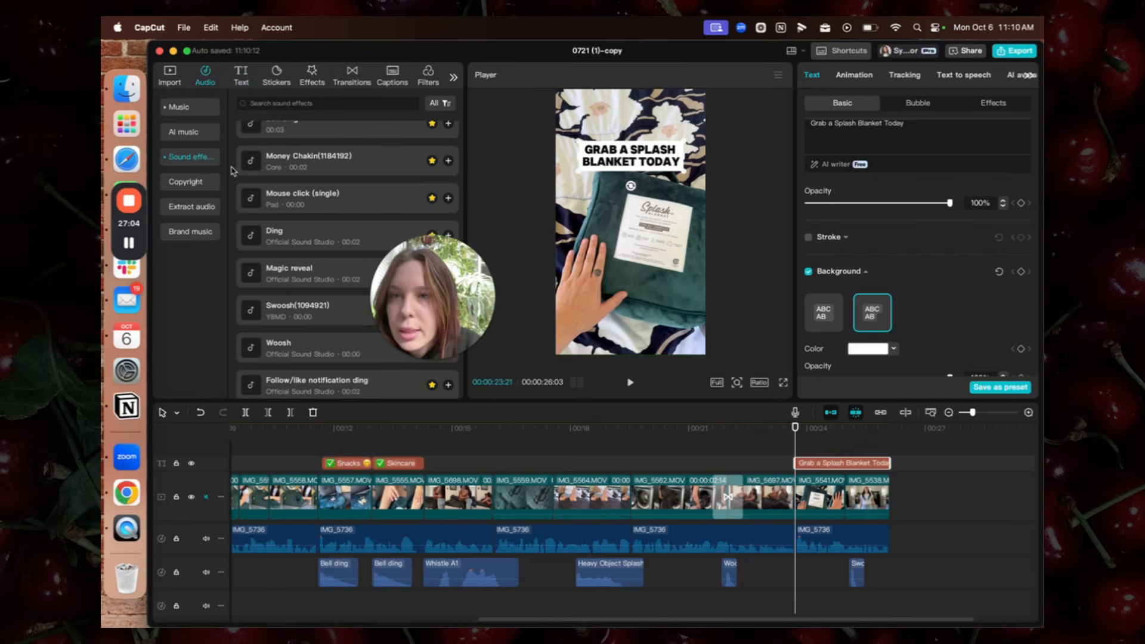
left_click_drag(302, 193, 791, 573)
left_click(780, 446)
key("space")
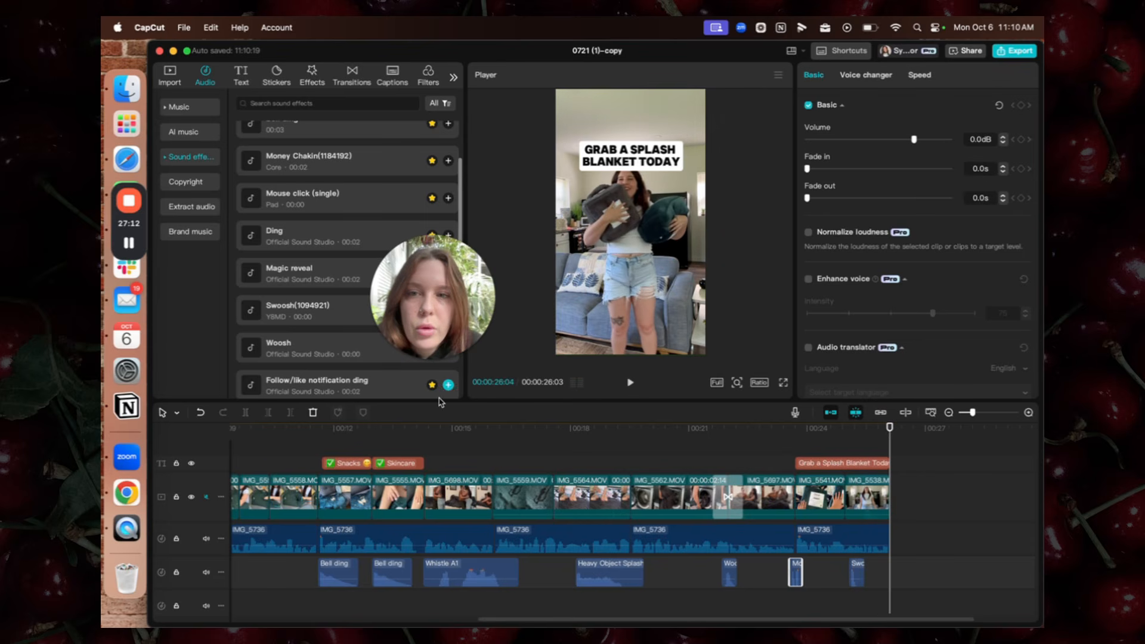
Browse the favorite sound effects for another click sound and preview Click_Mouse_Click_02(864360)
scroll(327, 260, "down", 5)
scroll(326, 260, "up", 5)
scroll(327, 261, "down", 5)
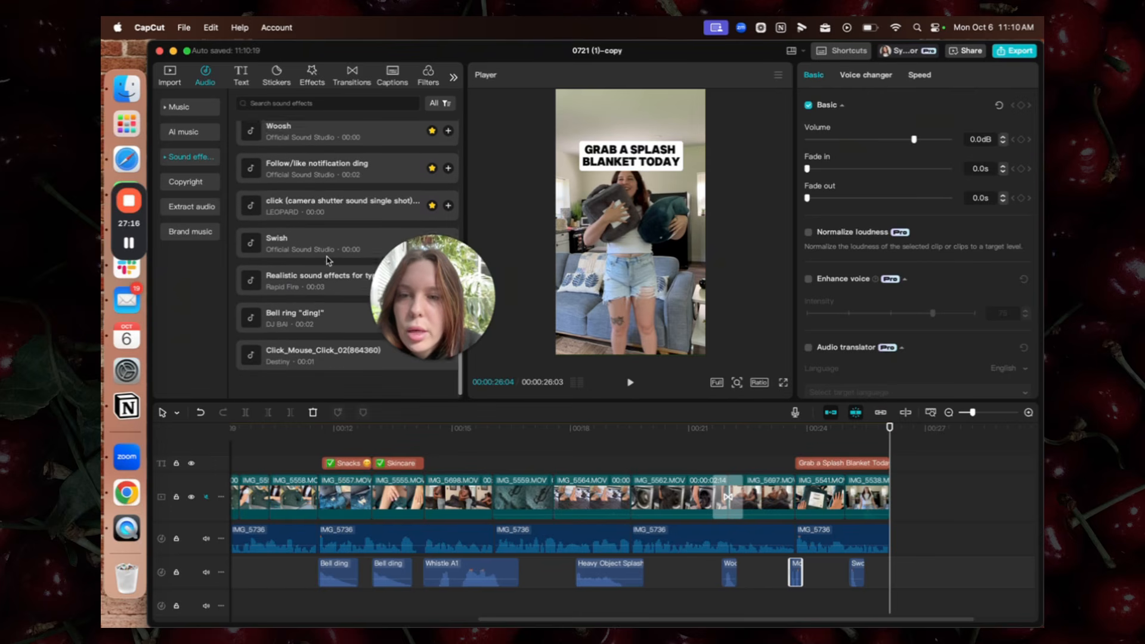
scroll(327, 261, "up", 5)
left_click(326, 352)
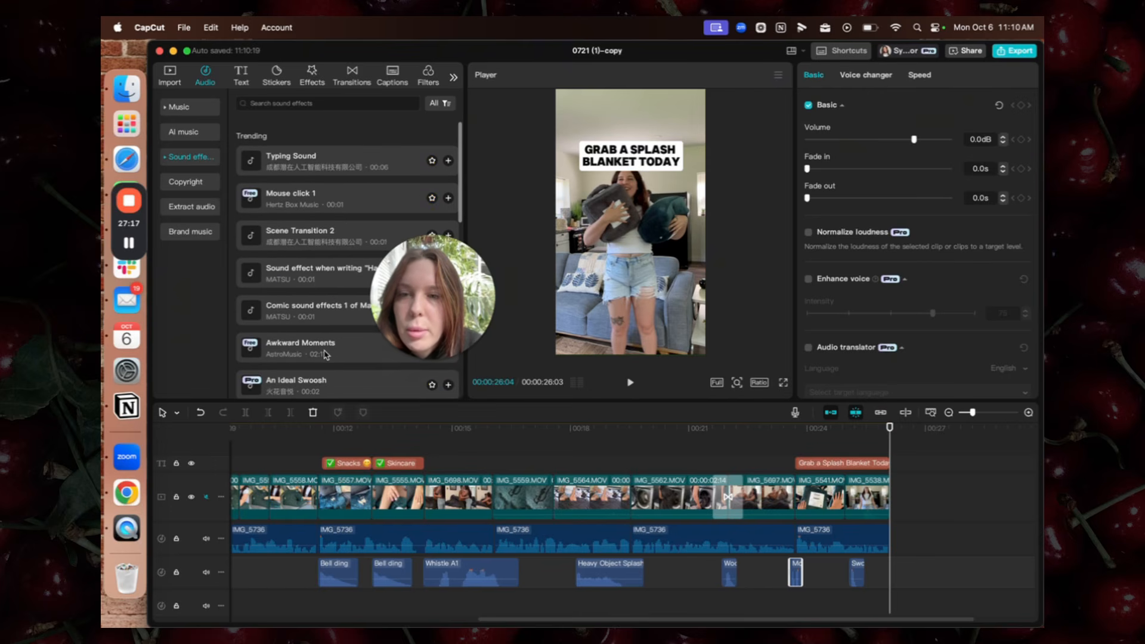
left_click(390, 133)
scroll(305, 168, "down", 5)
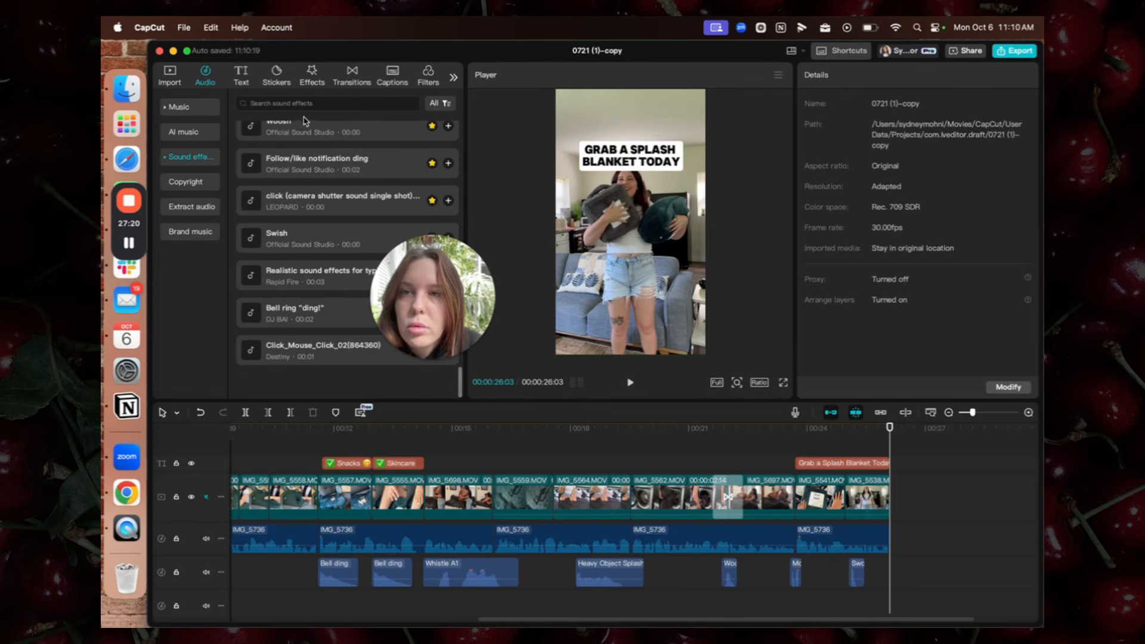
left_click(313, 359)
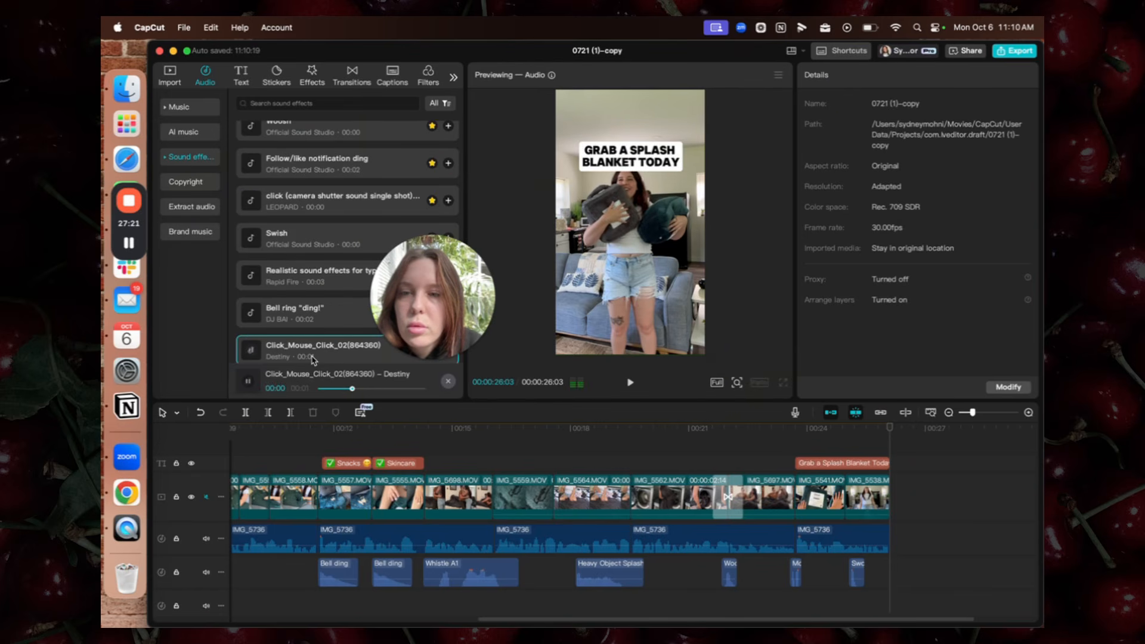
Replace the Mouse click (single) effect under the start of the Splash Blanket text with Click_Mouse_Click_02(864360) and play it
left_click(797, 577)
key("Delete")
left_click_drag(299, 353, 799, 572)
left_click(786, 430)
key("space")
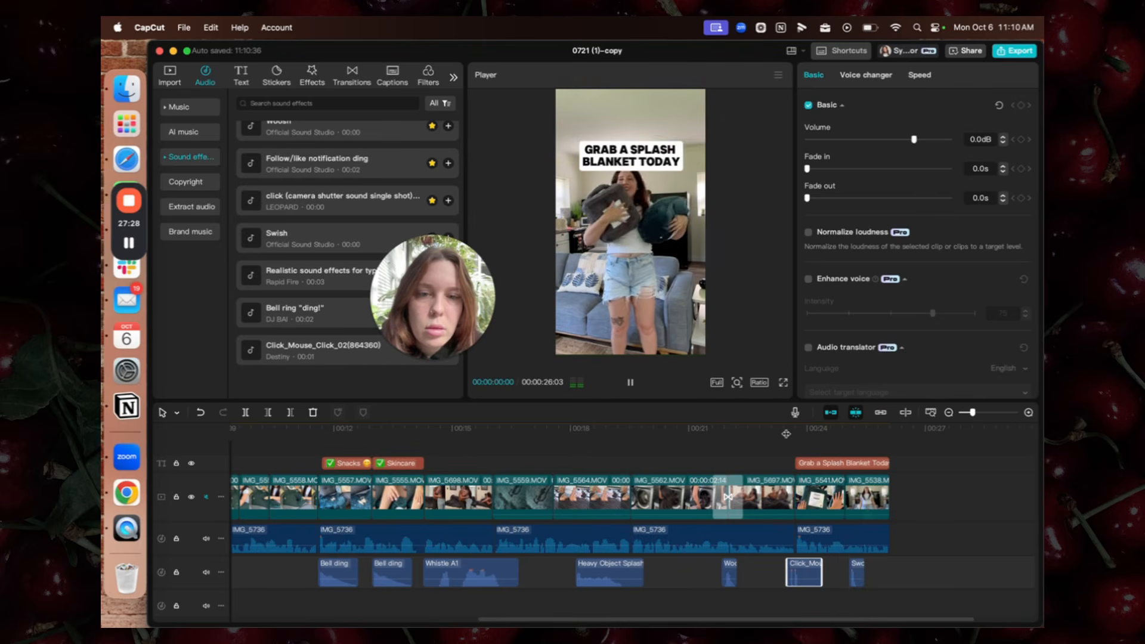
Play the video from about 00:00:04 and move the short sound effect under IMG_5547.MOV earlier, to about 00:00:06:06
key("space")
left_click(433, 455)
key("space")
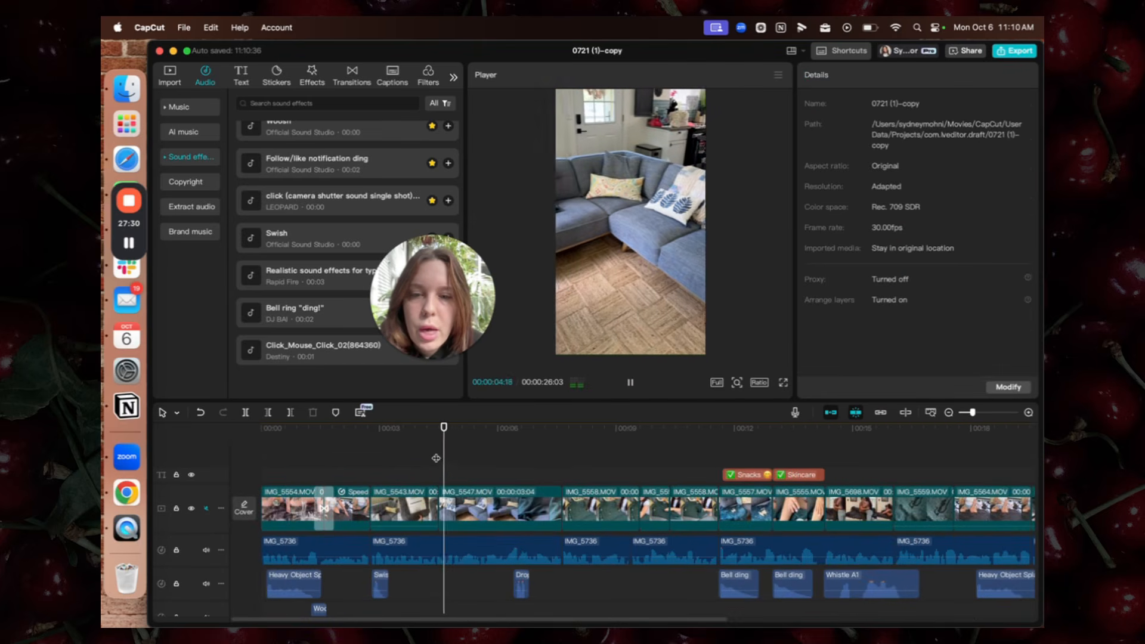
key("space")
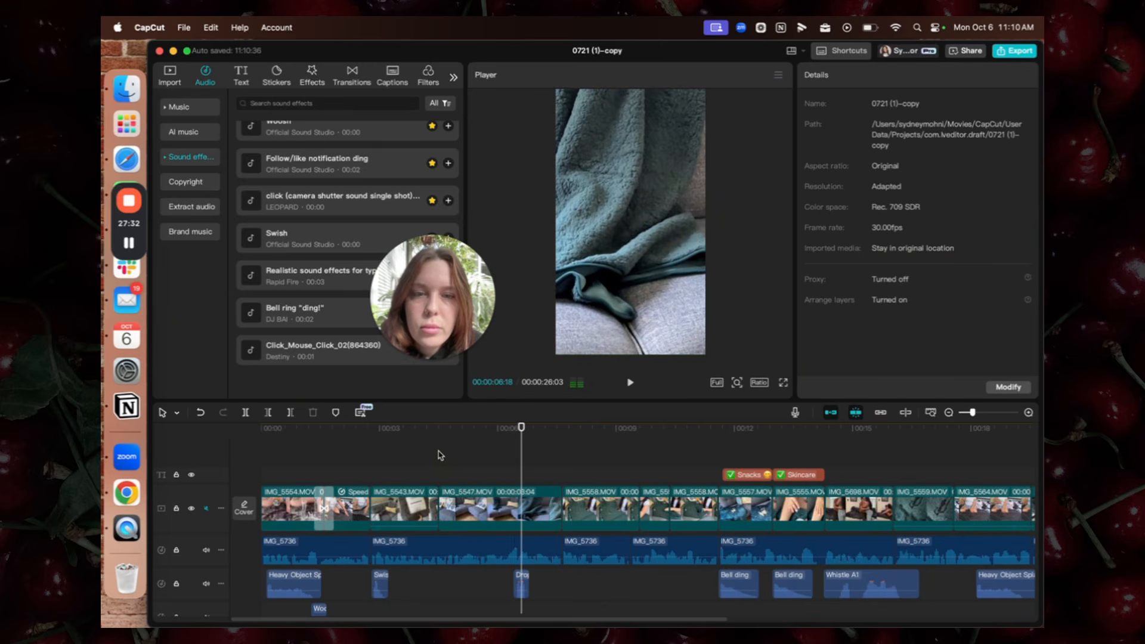
left_click_drag(522, 578, 515, 580)
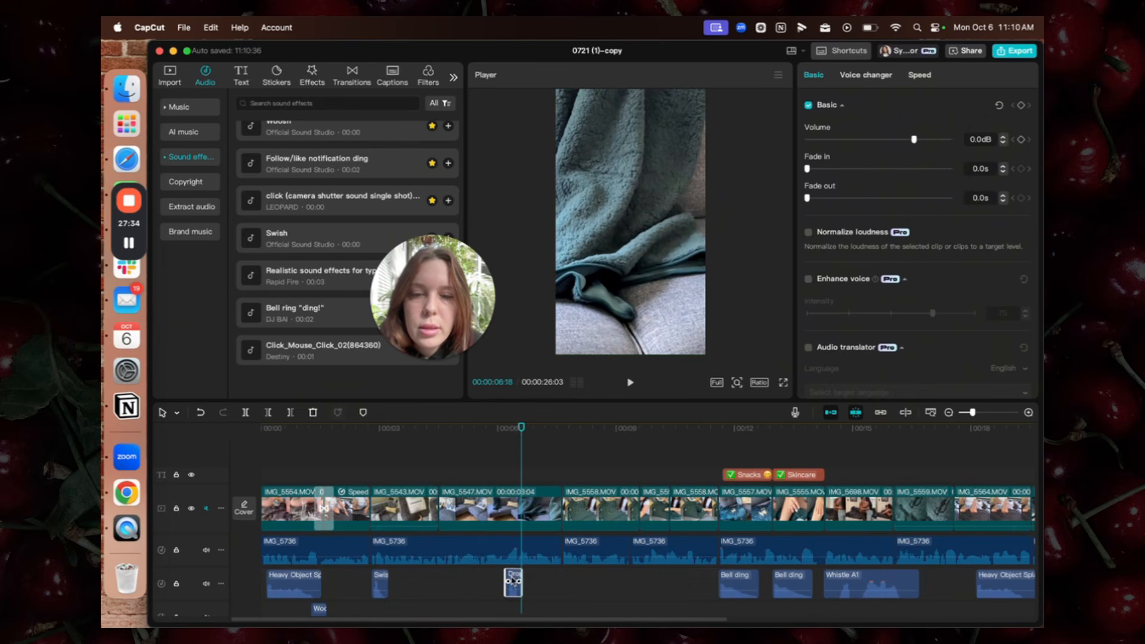
Paste a copy of the Snacks text at 00:00:06:06 and extend it to the end of IMG_5547.MOV
left_click(506, 484)
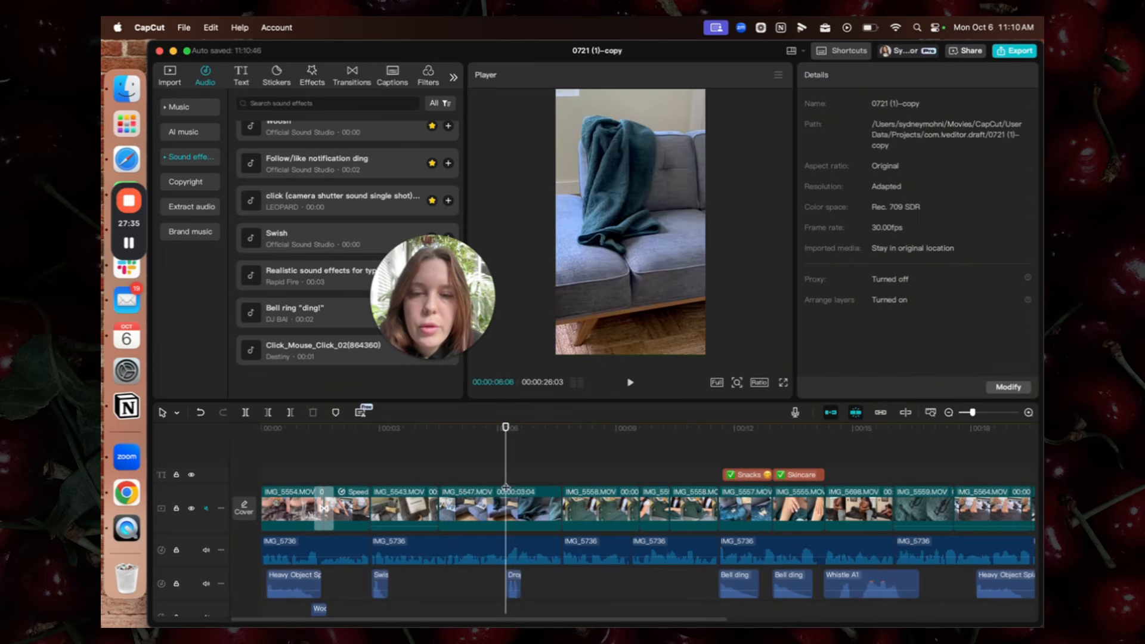
left_click(759, 476)
key("ctrl+v")
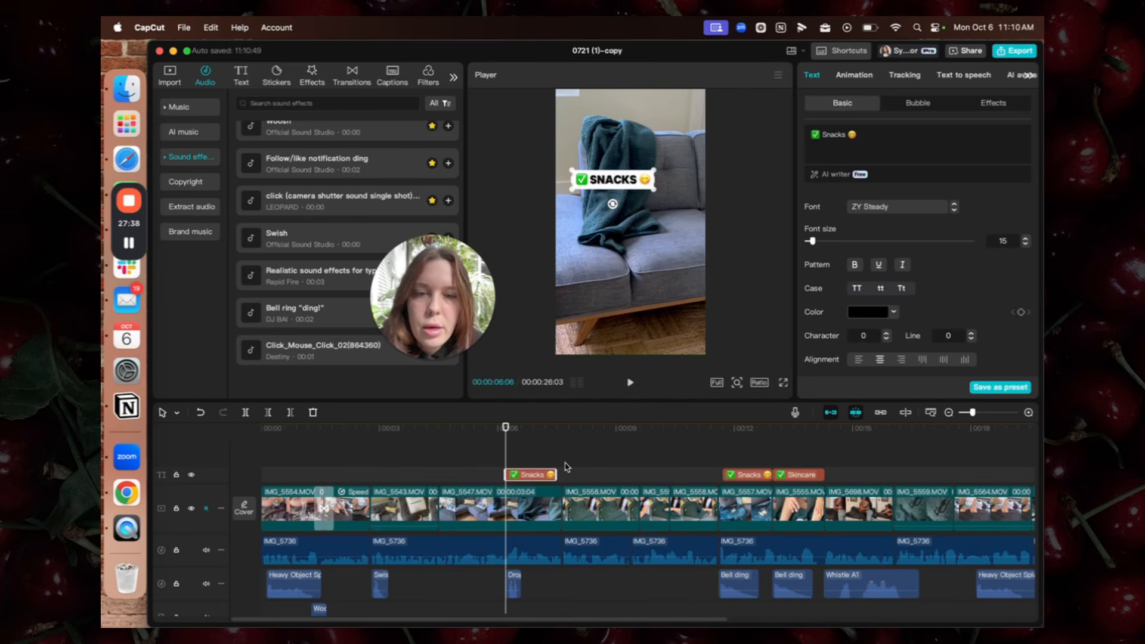
left_click_drag(559, 474, 561, 474)
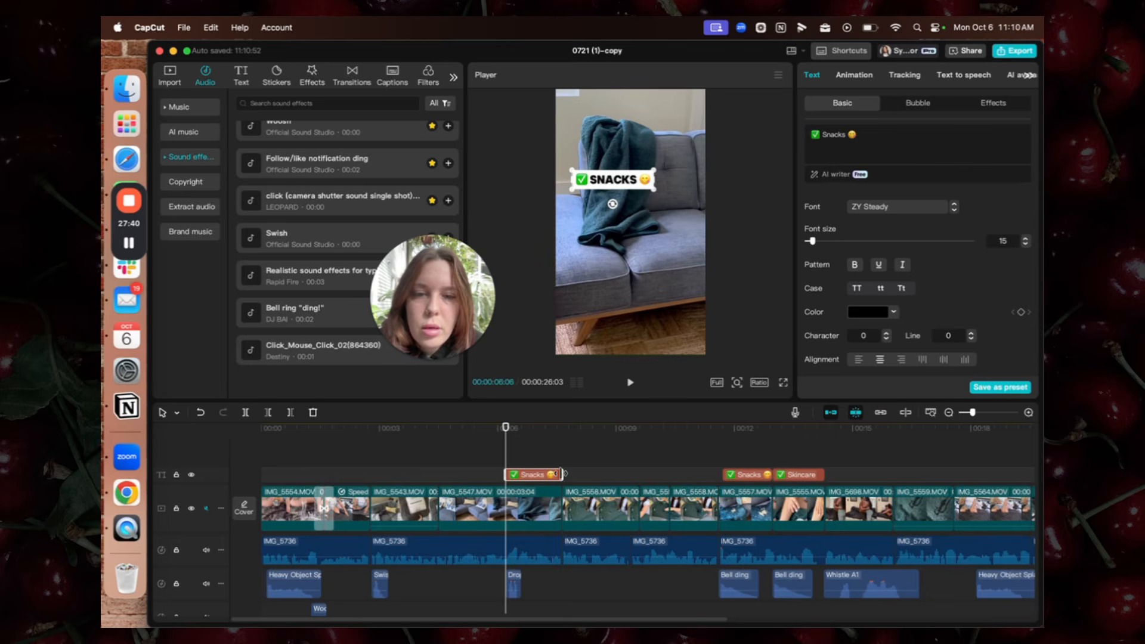
Replace the copied Snacks text with a face emoji, the sweat droplets emoji found by searching "water", and a second face emoji
key("BackSpace")
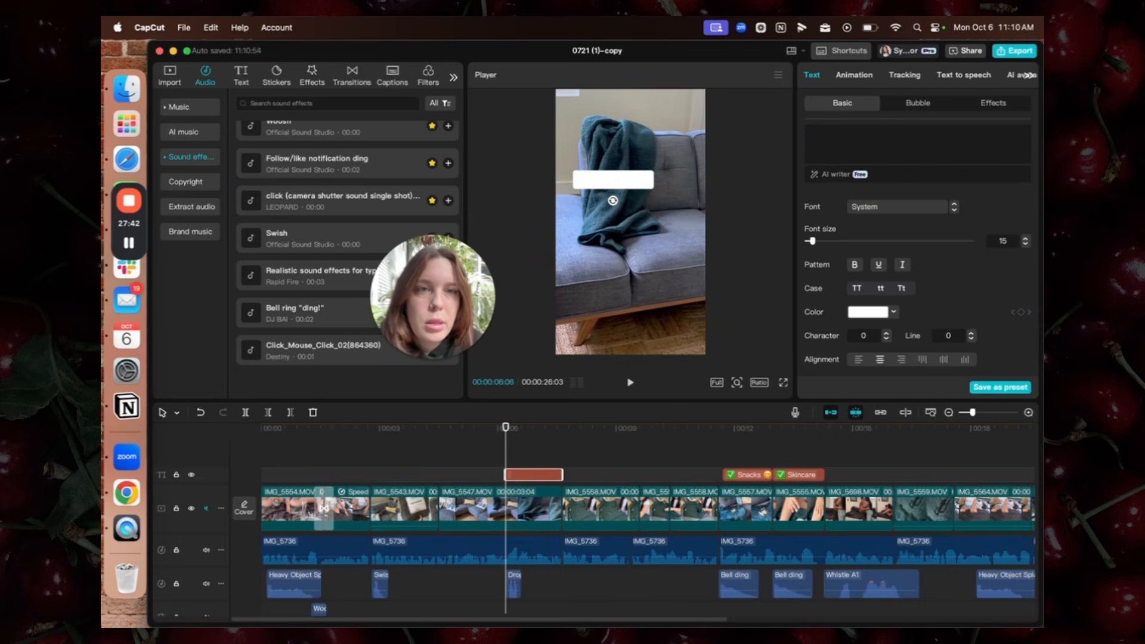
key("ctrl+super+space")
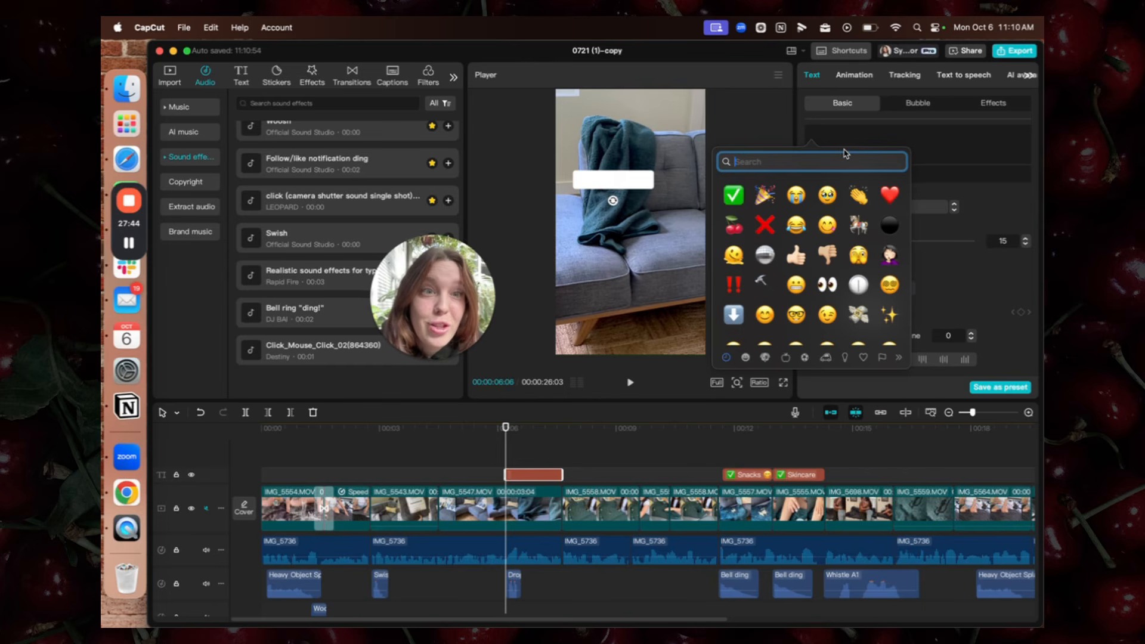
scroll(746, 258, "down", 2)
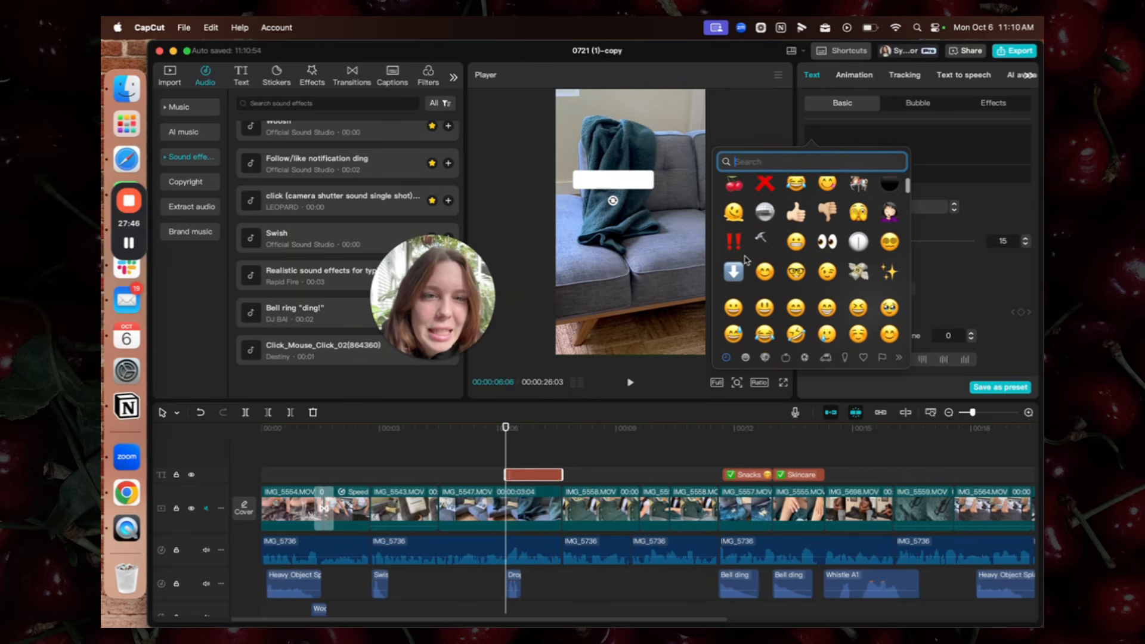
left_click(830, 254)
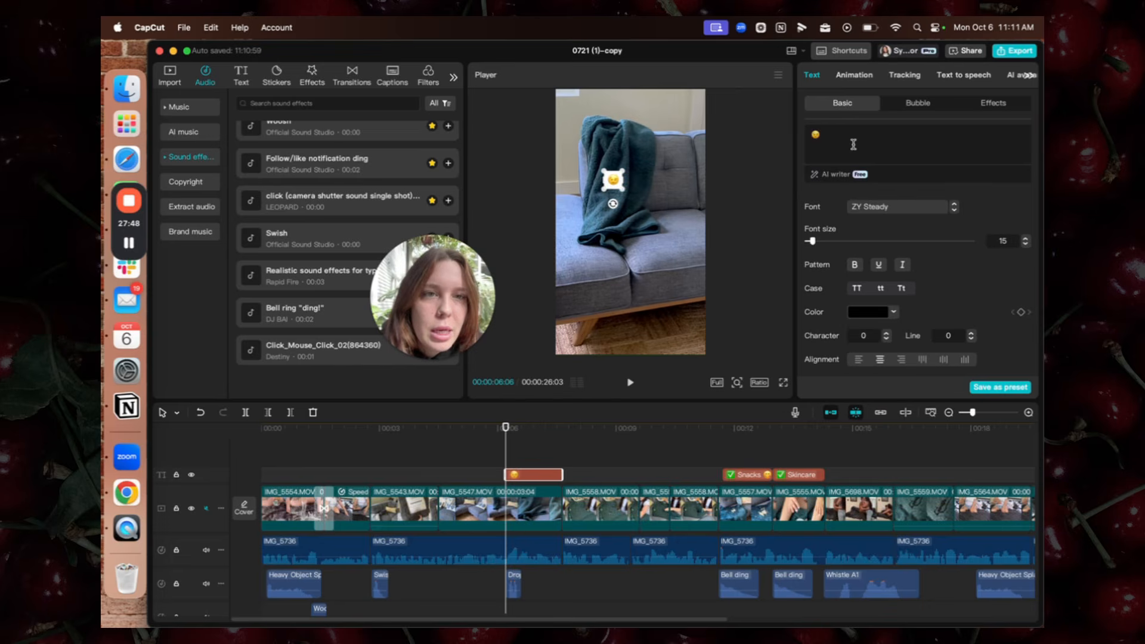
key("ctrl+super+space")
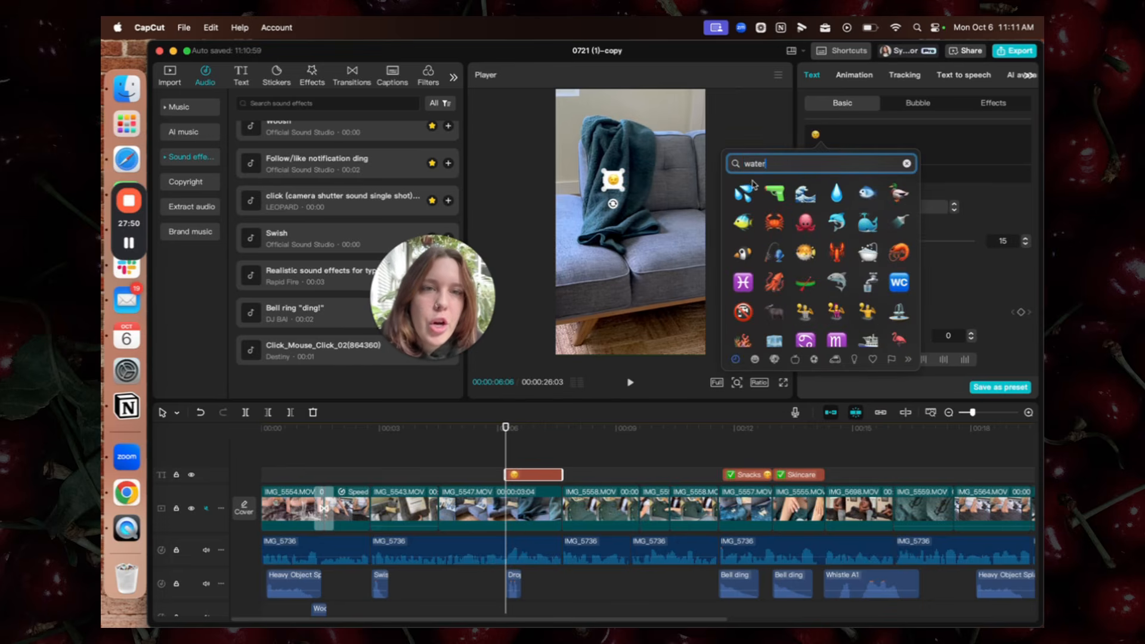
left_click(742, 199)
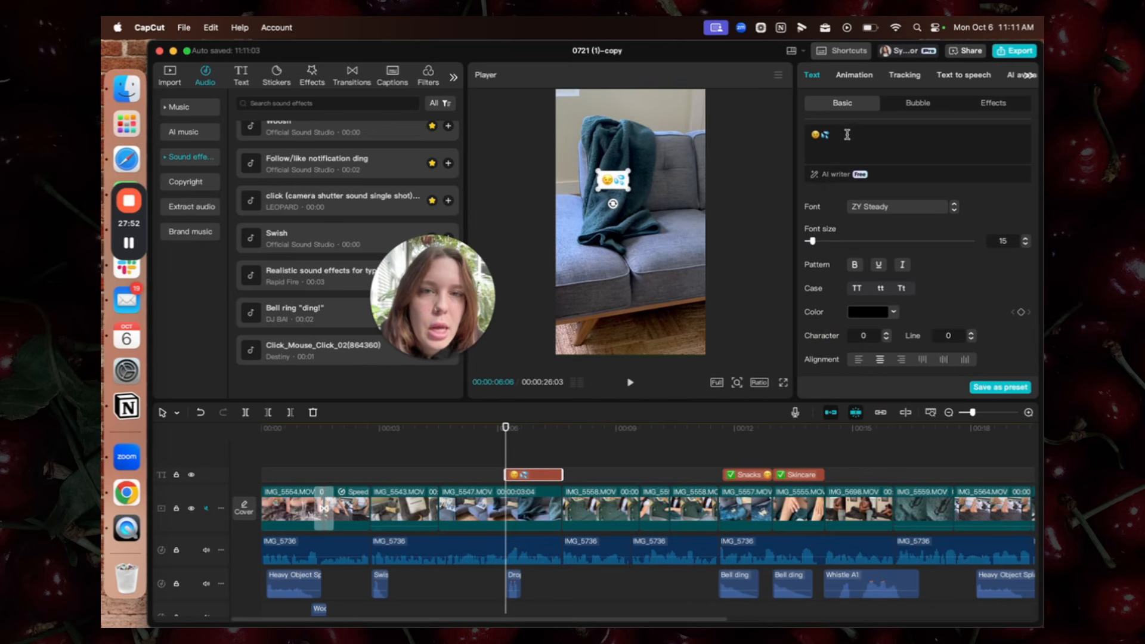
key("ctrl+super+space")
scroll(832, 223, "down", 5)
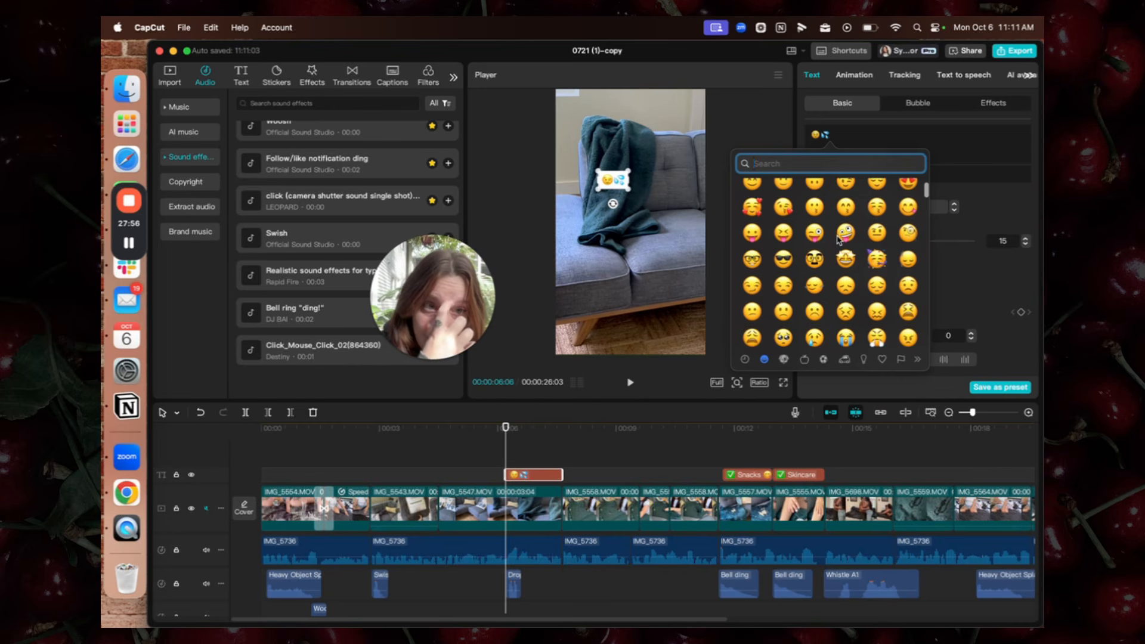
left_click(748, 288)
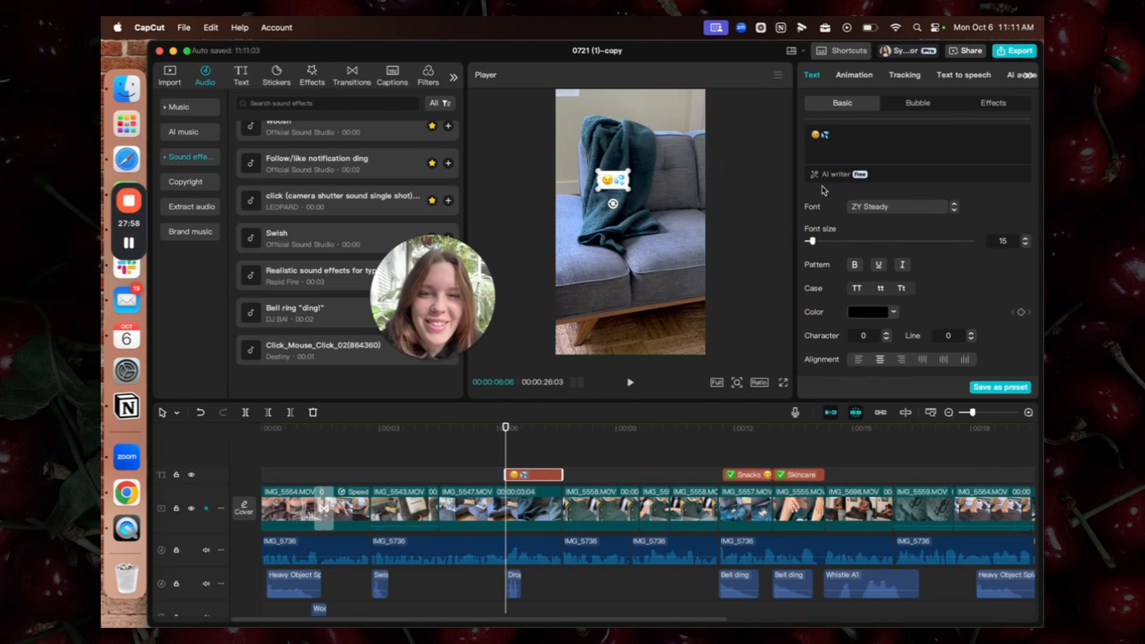
Remove the preset style from the emoji text and move it onto the sofa seat beside the hanging end of the blanket
scroll(920, 300, "down", 5)
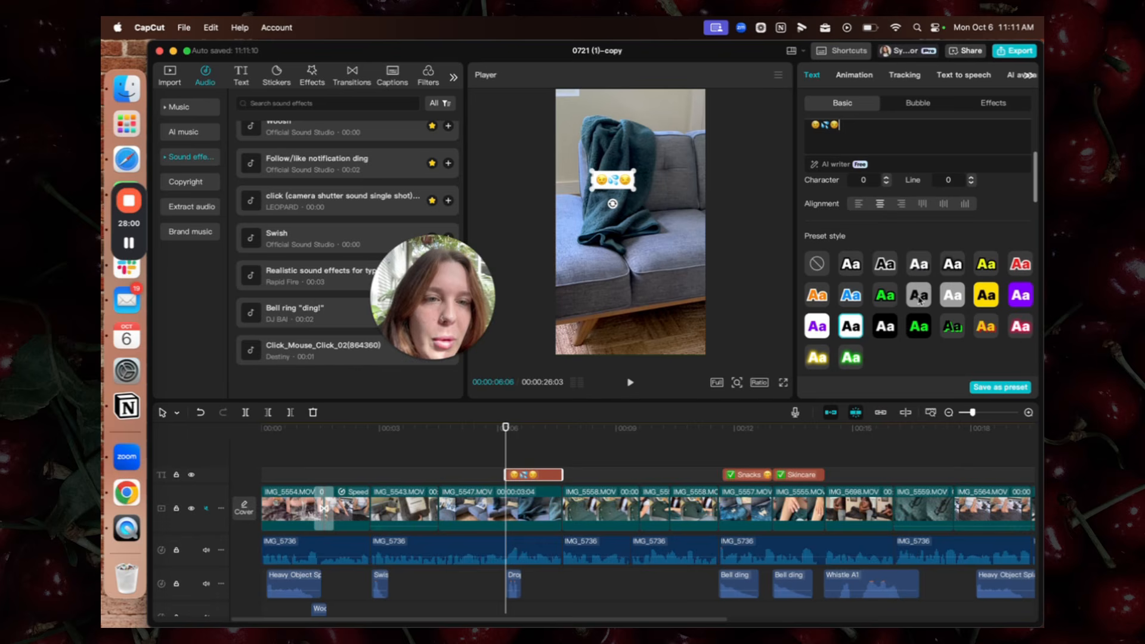
left_click(818, 265)
left_click_drag(635, 190, 651, 227)
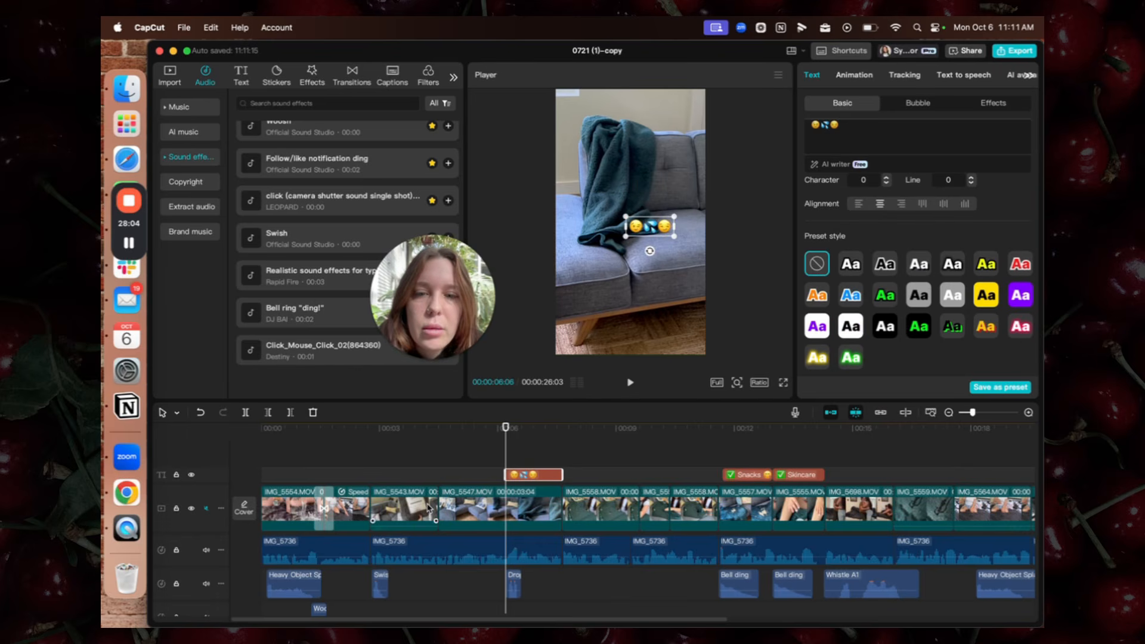
Play the video from about 00:00:04 to 00:00:17:24 and add the Left transition between IMG_5559.MOV and IMG_5564.MOV
left_click(436, 450)
key("space")
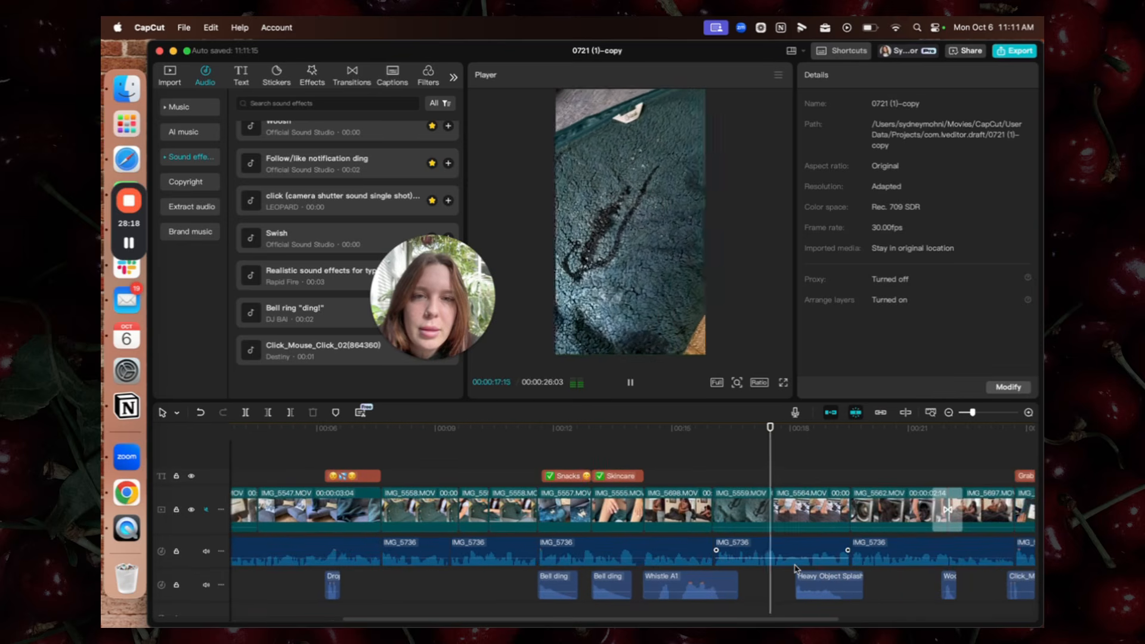
left_click(742, 510)
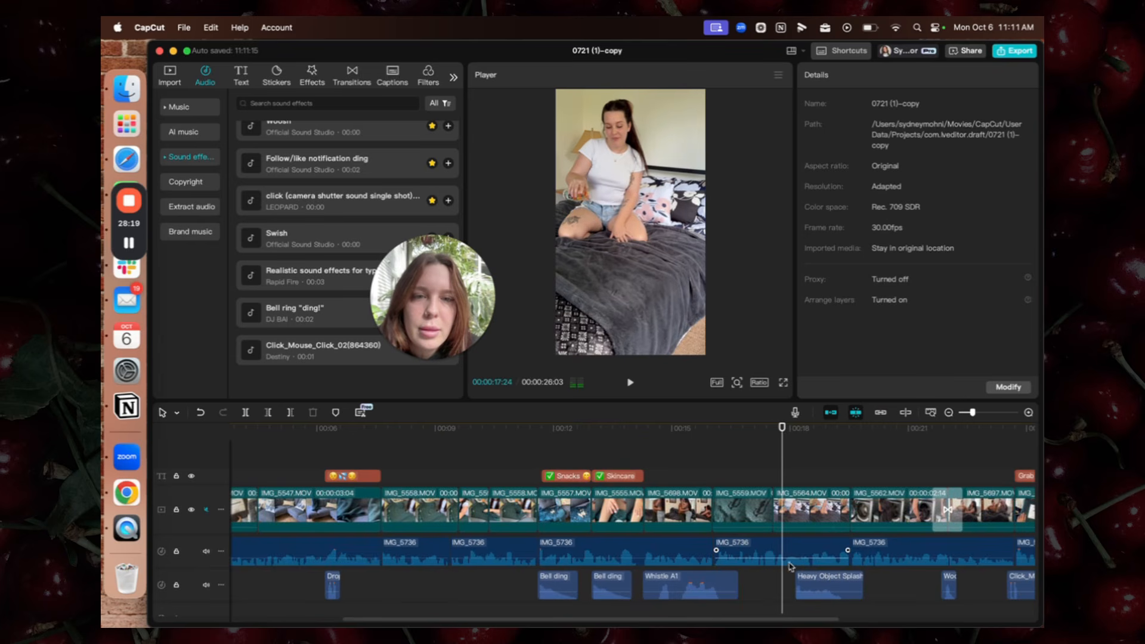
left_click(349, 77)
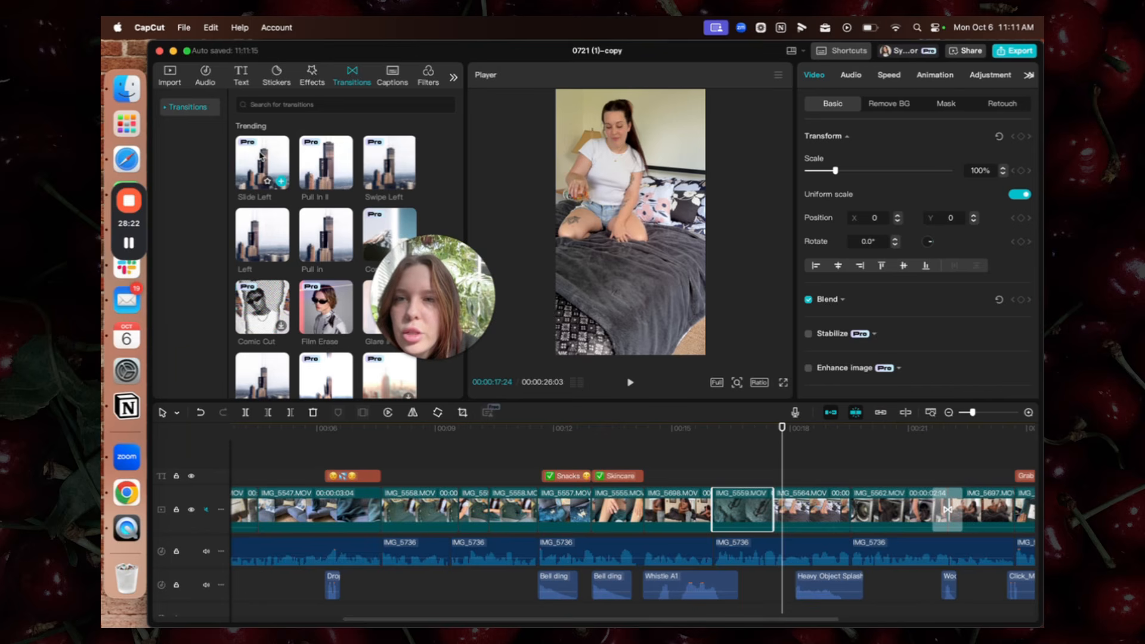
mouse_move(268, 238)
left_mouse_down()
mouse_move(698, 434)
mouse_move(772, 513)
left_mouse_up()
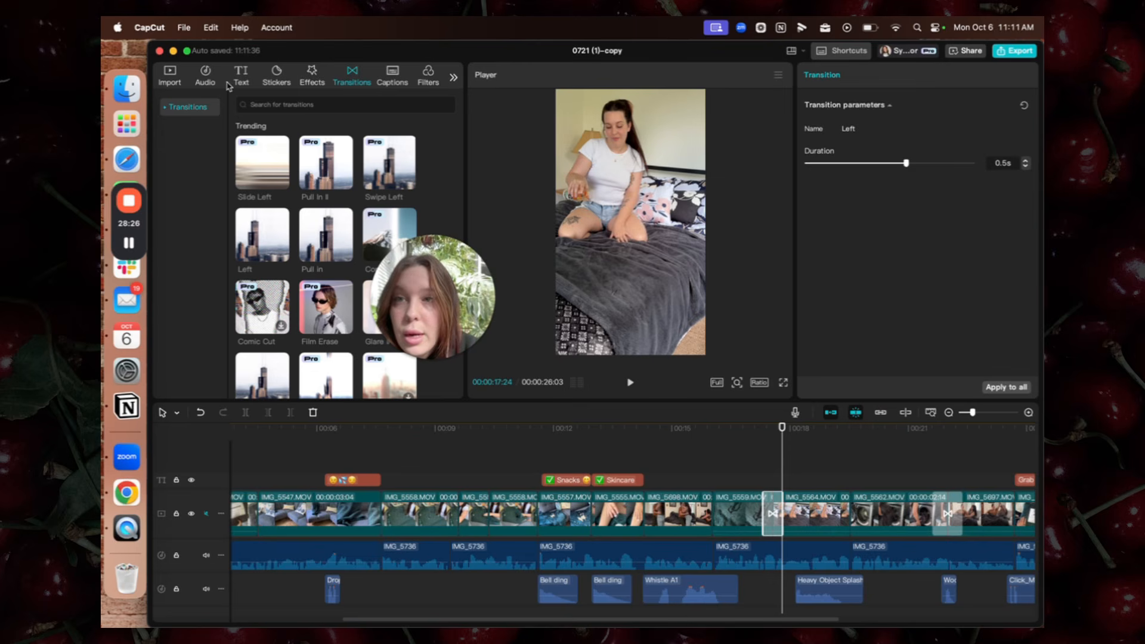
Add the favorite Woosh sound effect under the transition between IMG_5559.MOV and IMG_5564.MOV and play the video to the end
left_click(205, 76)
scroll(244, 160, "up", 5)
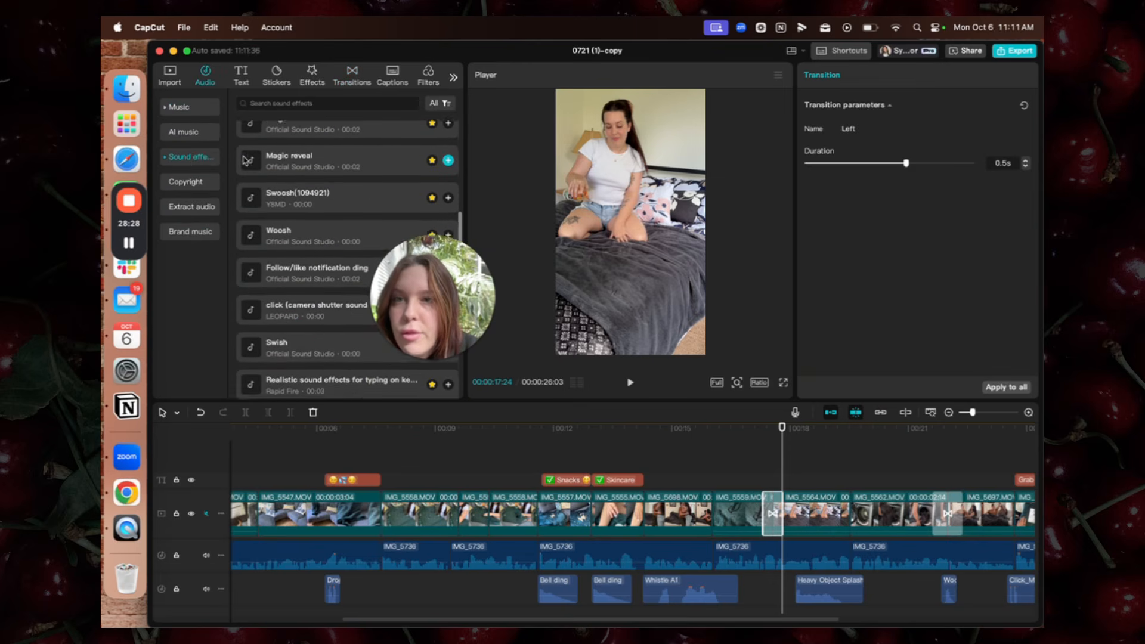
scroll(245, 159, "up", 3)
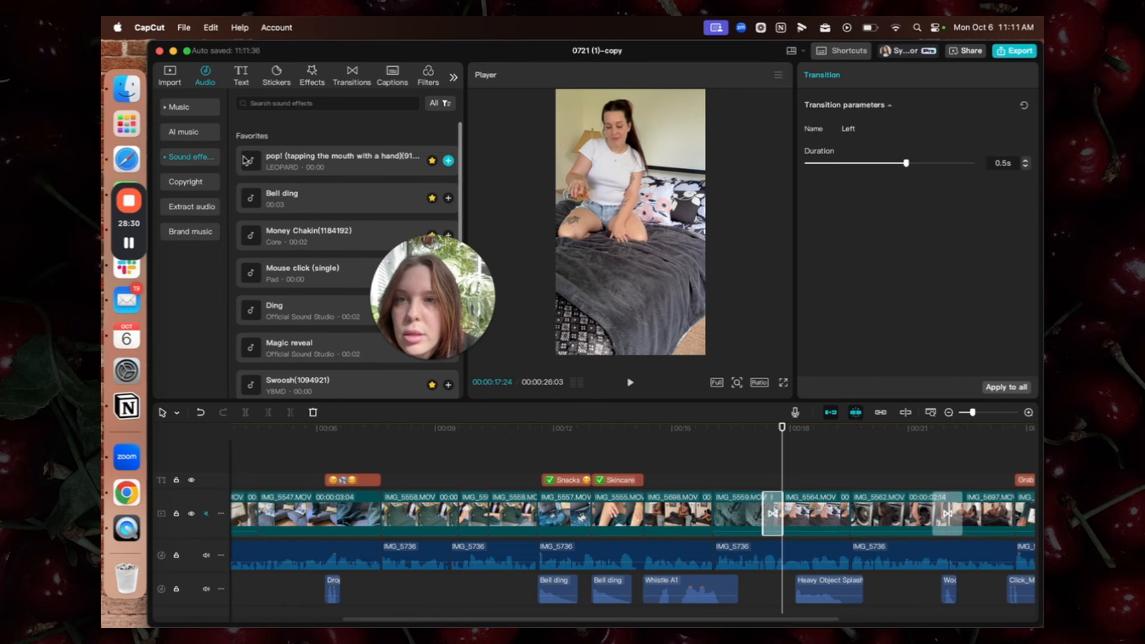
scroll(263, 194, "down", 4)
left_click_drag(298, 266, 774, 592)
left_click(737, 478)
key("space")
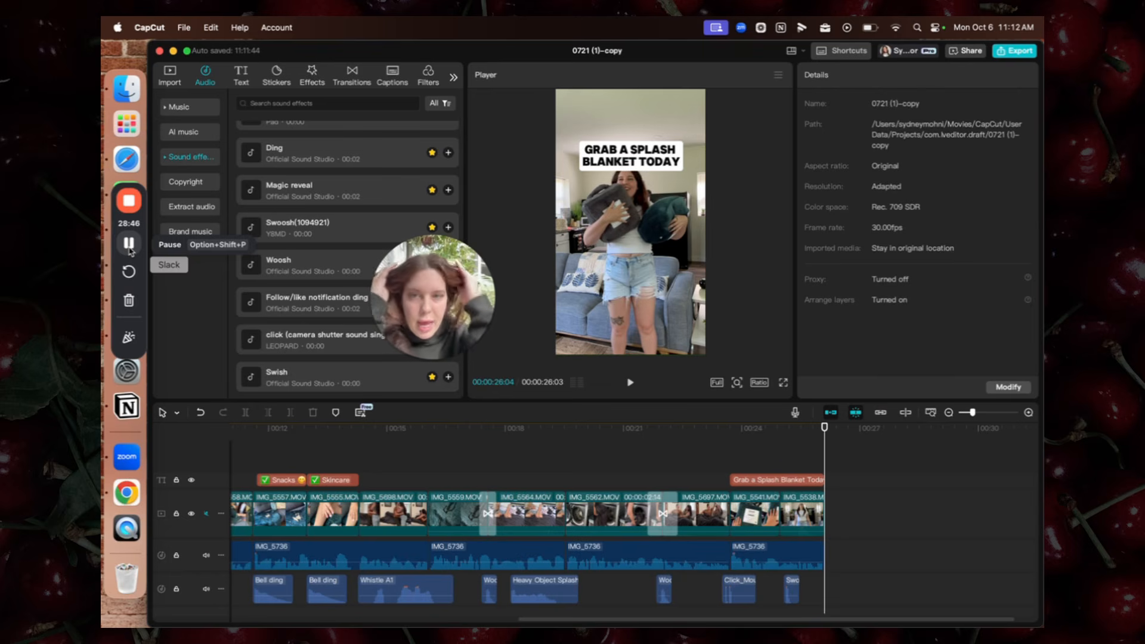
Scale down the closing "Grab a Splash Blanket Today" text, keeping it centred above the woman's head
left_click(802, 483)
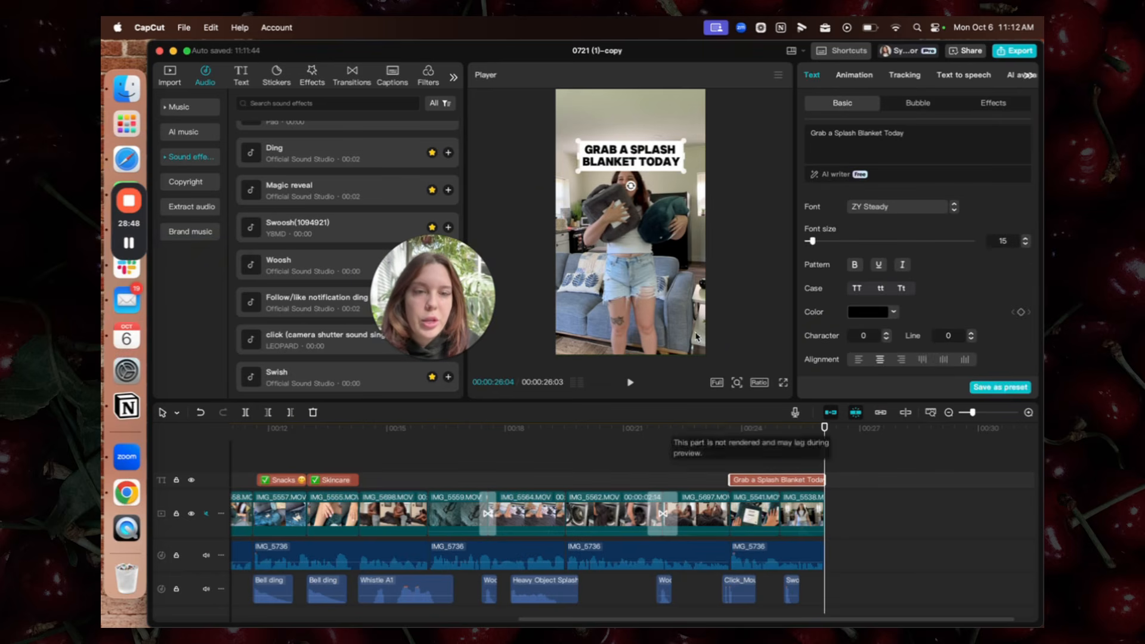
left_click_drag(686, 172, 630, 157)
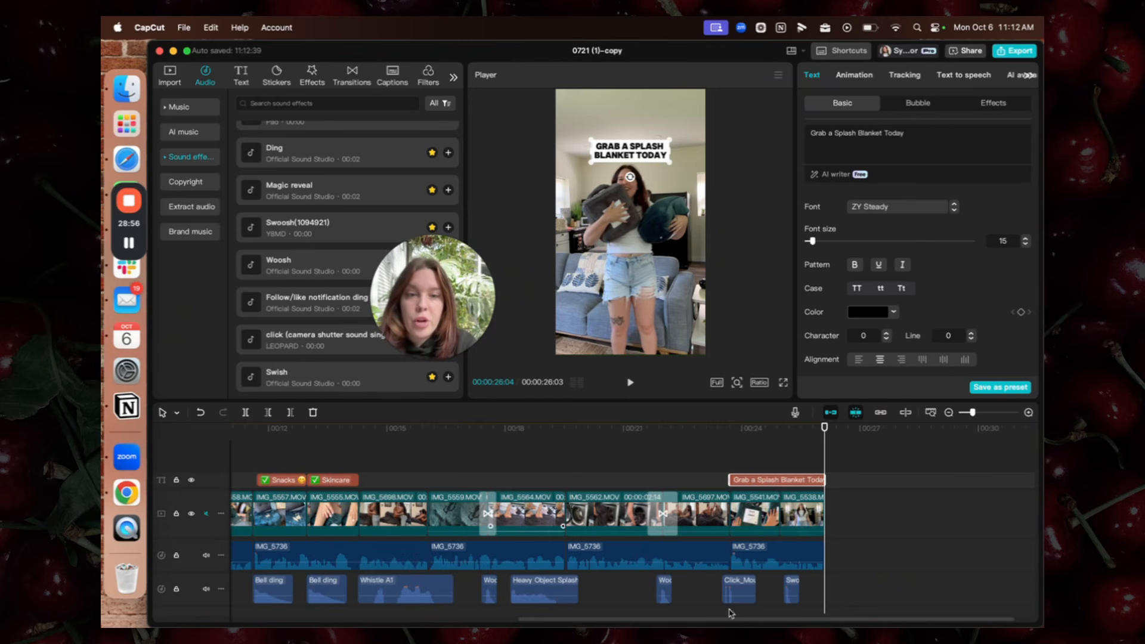
Lower the volume of all sound effect clips together to -6.0 dB
left_click_drag(879, 599, 217, 584)
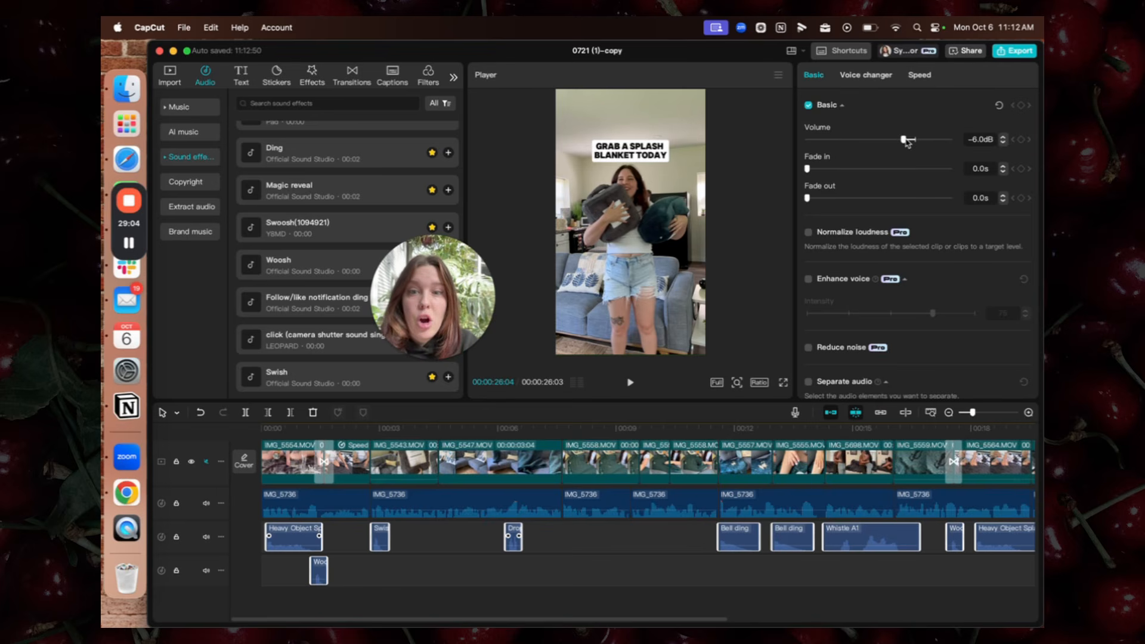
scroll(408, 506, "up", 2)
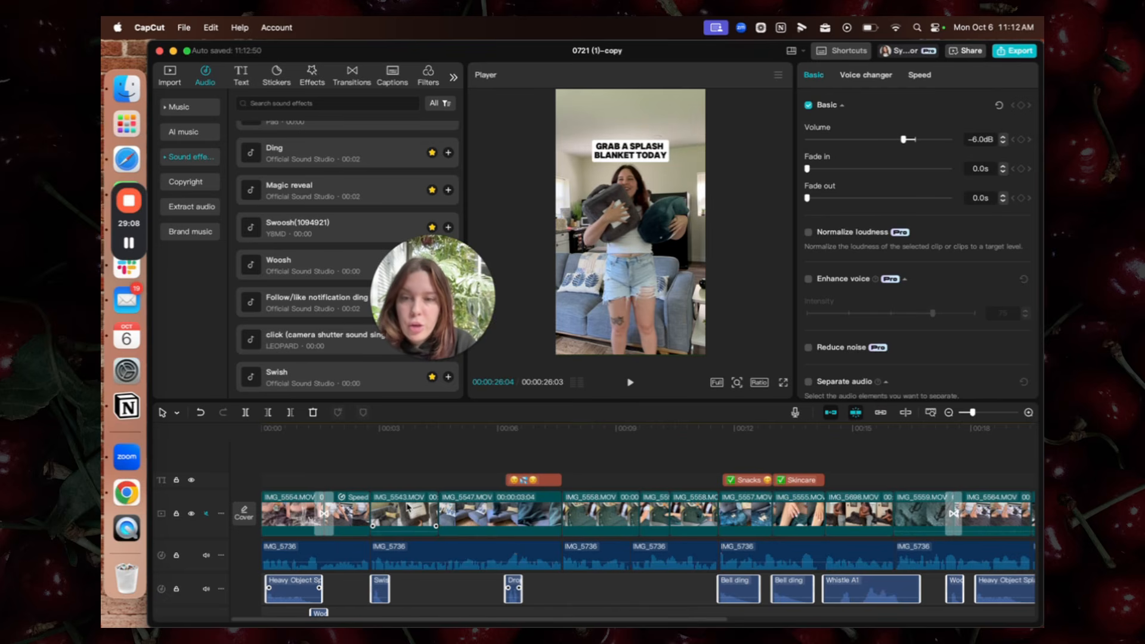
Add a default text at the start of the video, end it where IMG_5543.MOV begins, and clear its placeholder wording
left_click(245, 449)
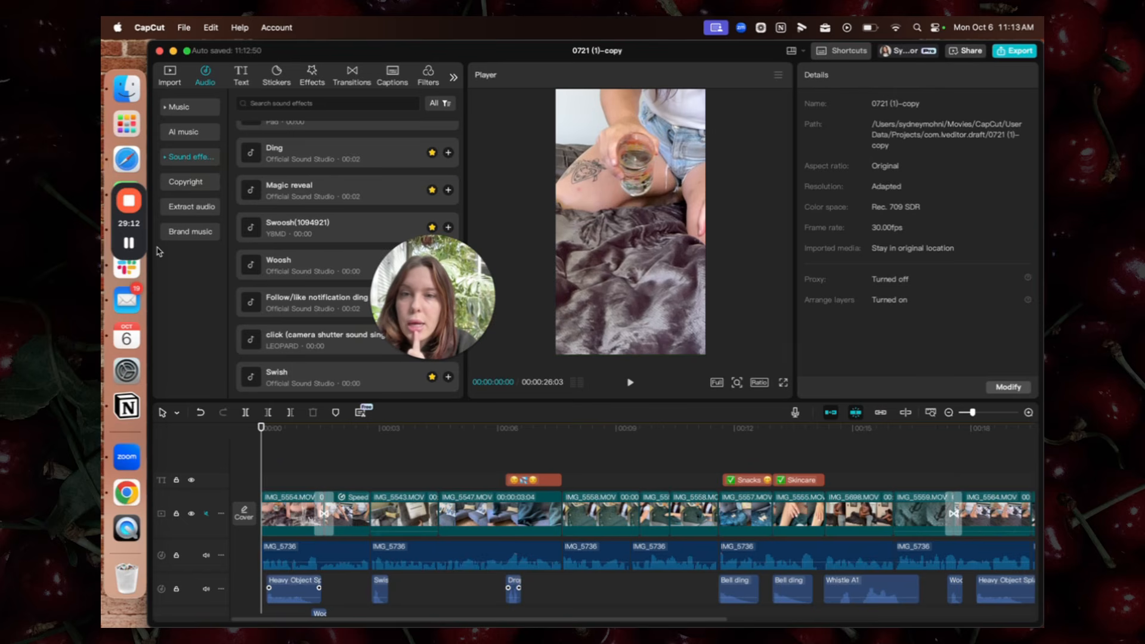
left_click(241, 72)
left_click_drag(261, 139, 261, 484)
mouse_move(377, 477)
left_mouse_down()
mouse_move(360, 477)
mouse_move(372, 477)
left_mouse_up()
left_click(878, 143)
key("super+a")
key("BackSpace")
type("This blanket know")
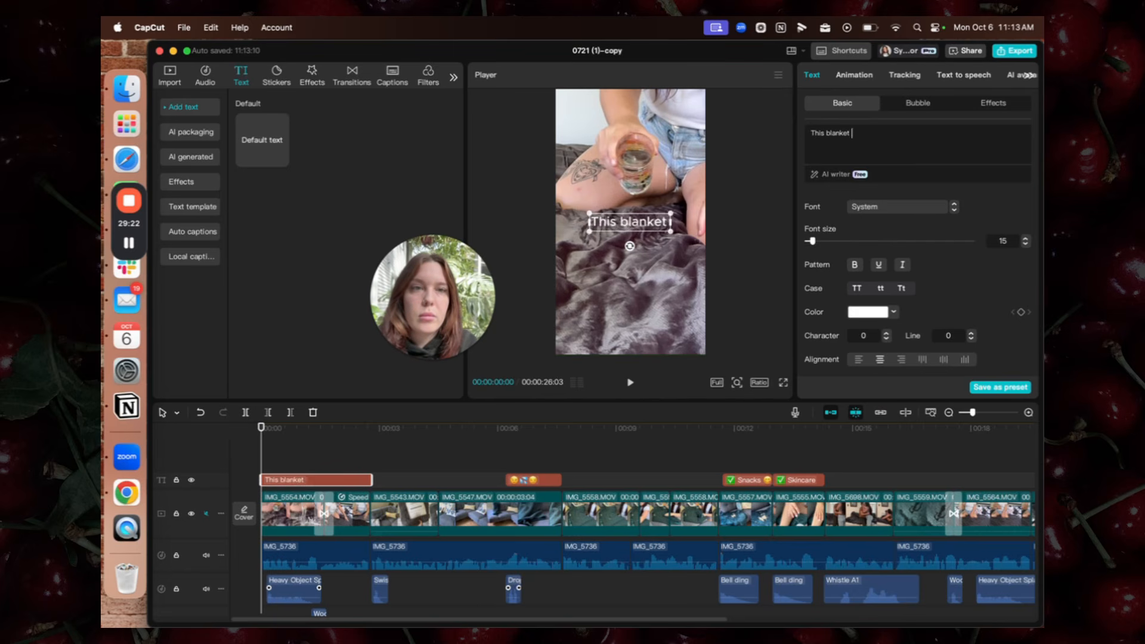
key("BackSpace")
key("BackSpace")
key("BackSpace")
key("BackSpace")
key("BackSpace")
key("BackSpace")
key("BackSpace")
key("BackSpace")
key("BackSpace")
key("BackSpace")
key("BackSpace")
key("BackSpace")
key("BackSpace")
key("BackSpace")
key("BackSpace")
key("BackSpace")
key("BackSpace")
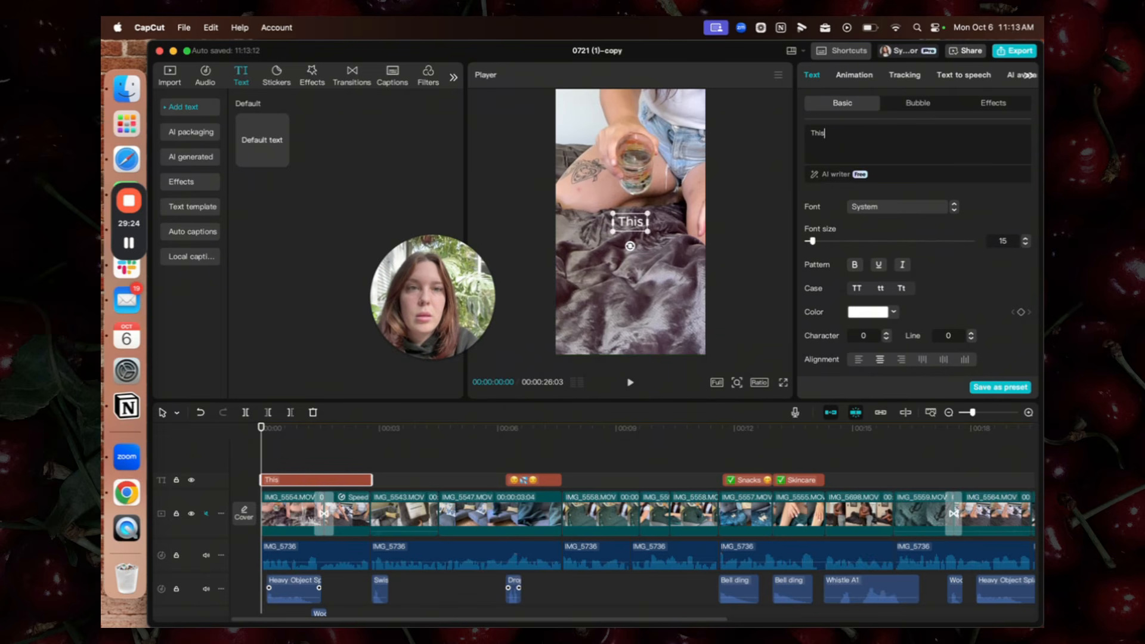
key("BackSpace")
Enter "This Blanket knows what you are doing tonight" in the opening text, followed by a winking face emoji
type("This Blanket")
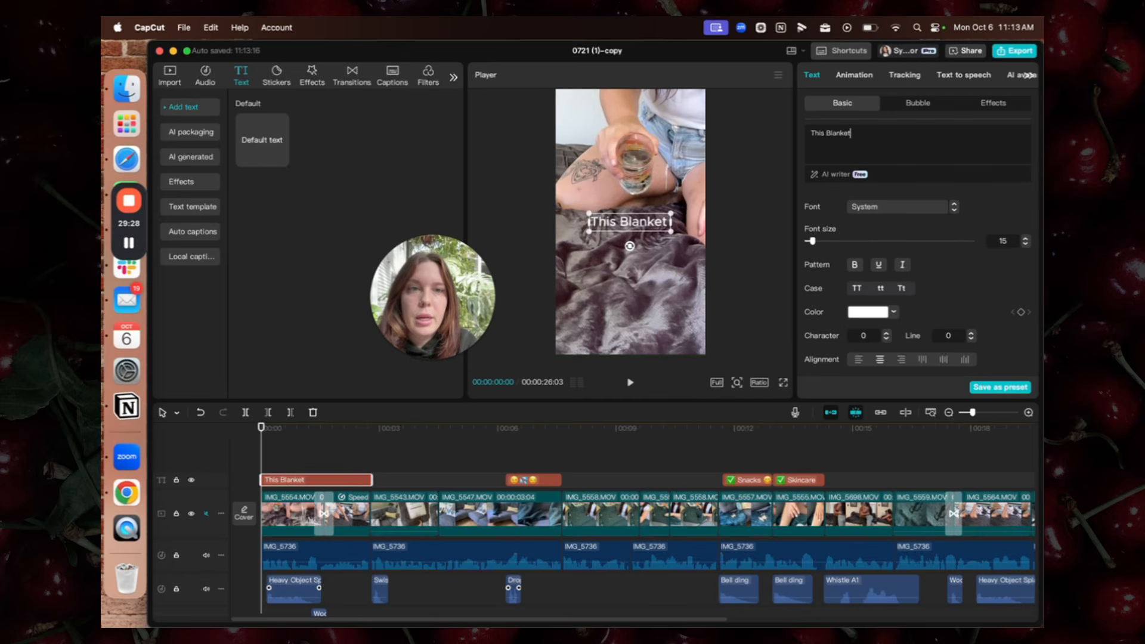
type(" knows what you r")
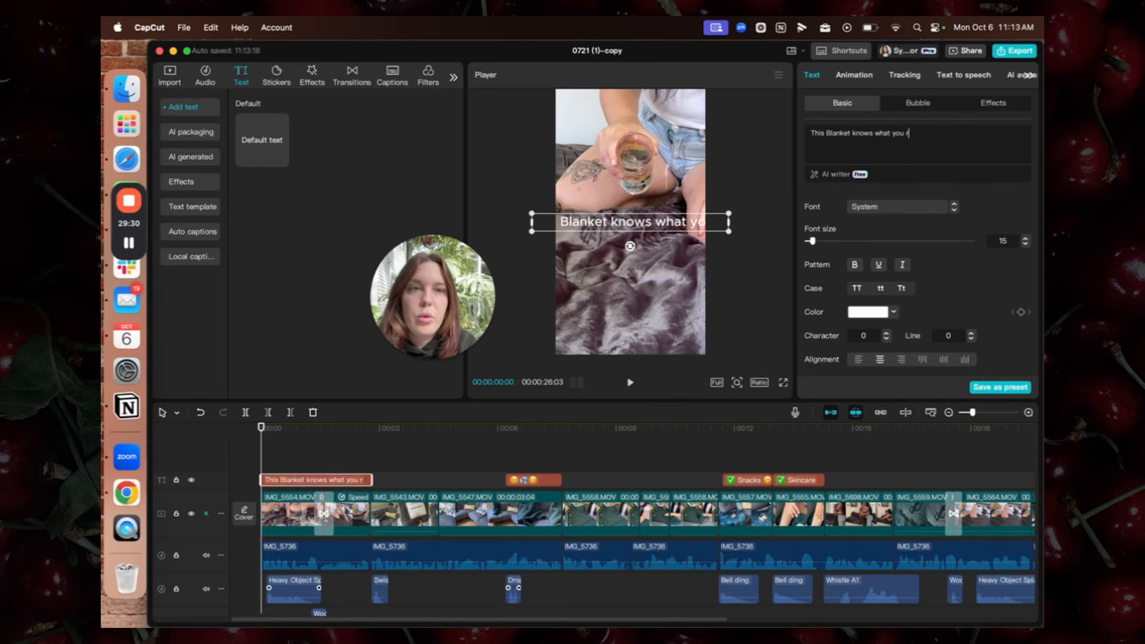
type("ee do")
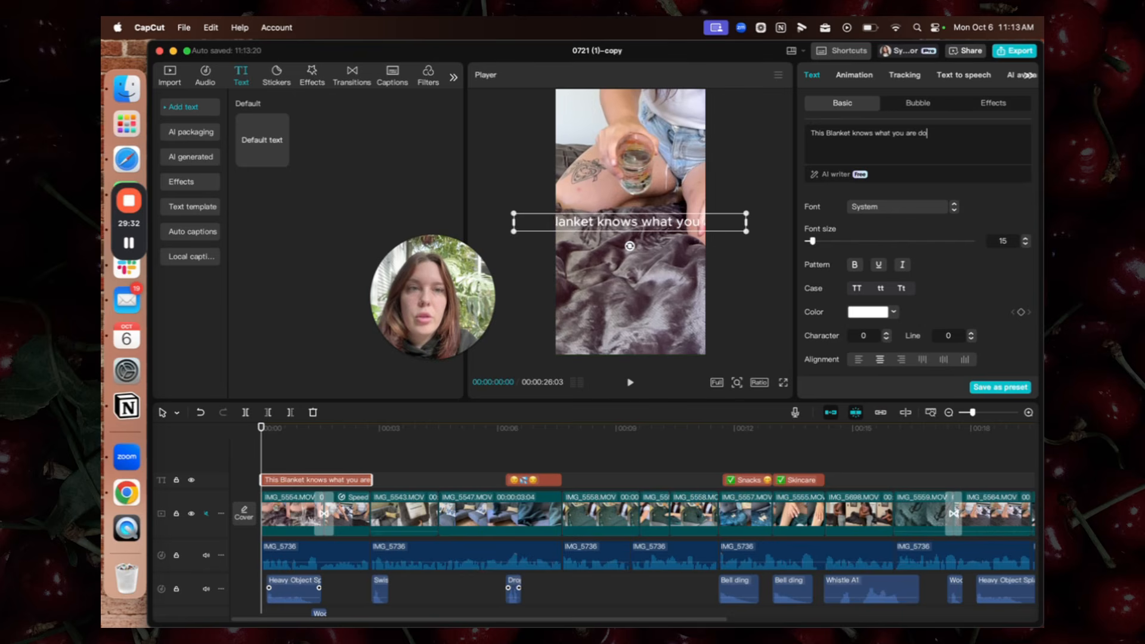
type("ing tonight")
key("ctrl+super+space")
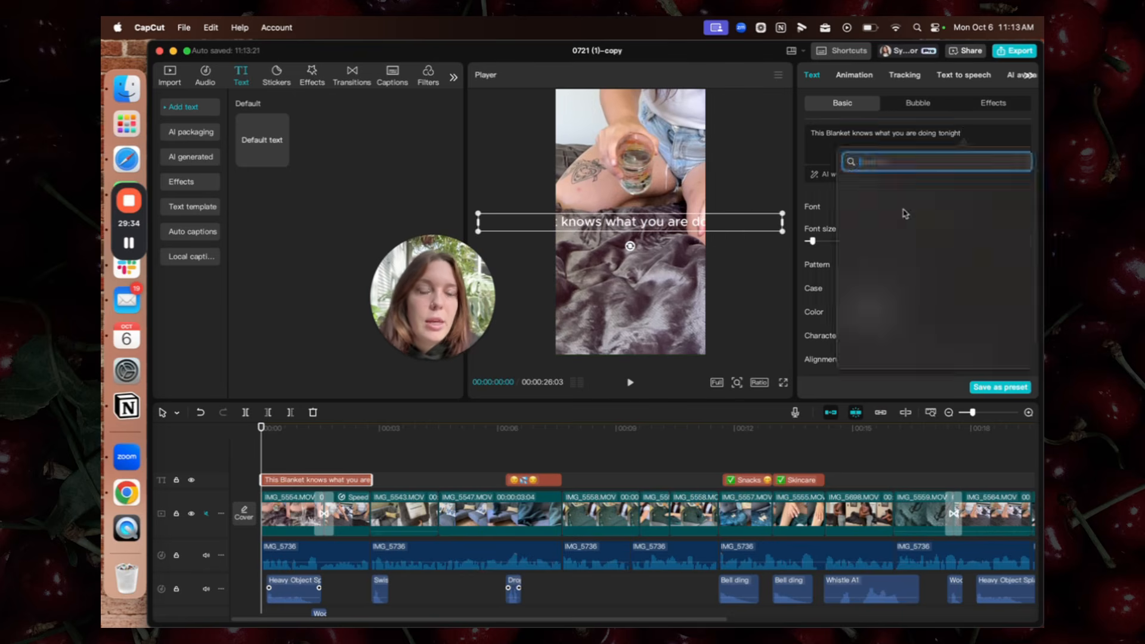
scroll(909, 261, "up", 5)
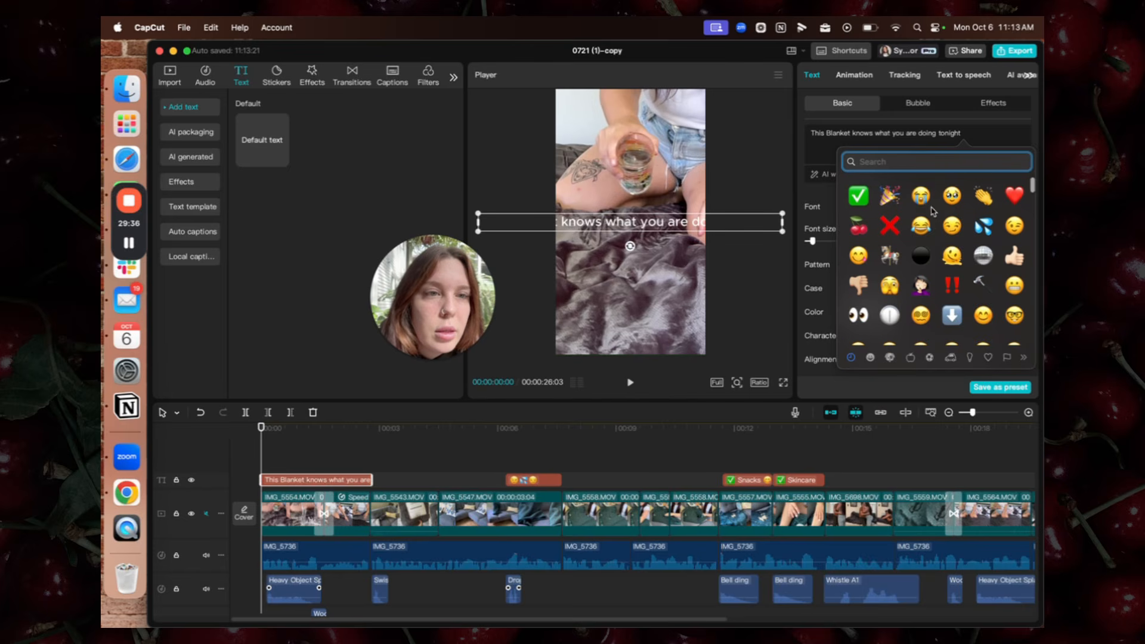
left_click(1013, 226)
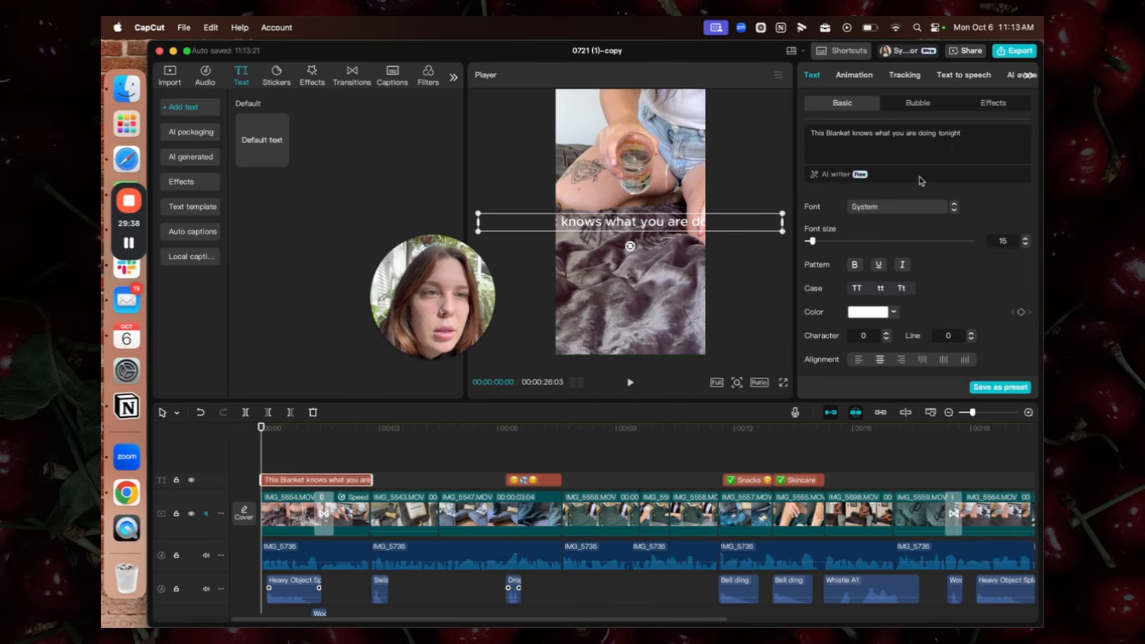
Set the opening text's font to ZY Steady and apply the first white preset style with a dark outline
left_click(885, 217)
left_click(887, 245)
scroll(857, 286, "down", 3)
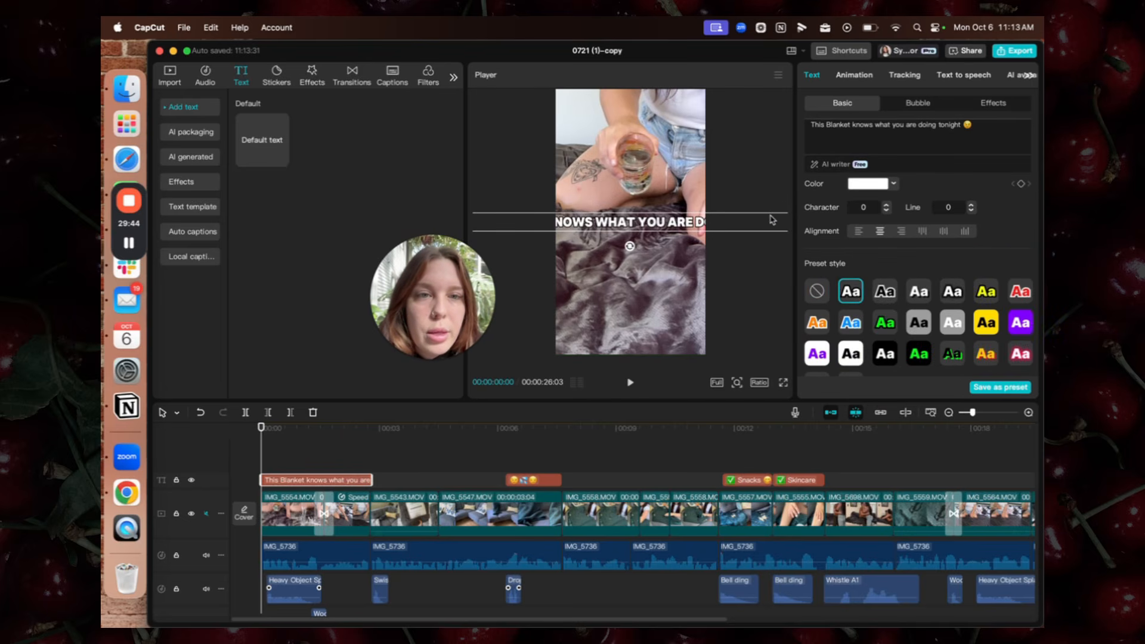
Narrow the opening text box so the sentence wraps onto several lines, and scale it down to fit inside the frame
left_click_drag(703, 221, 639, 226)
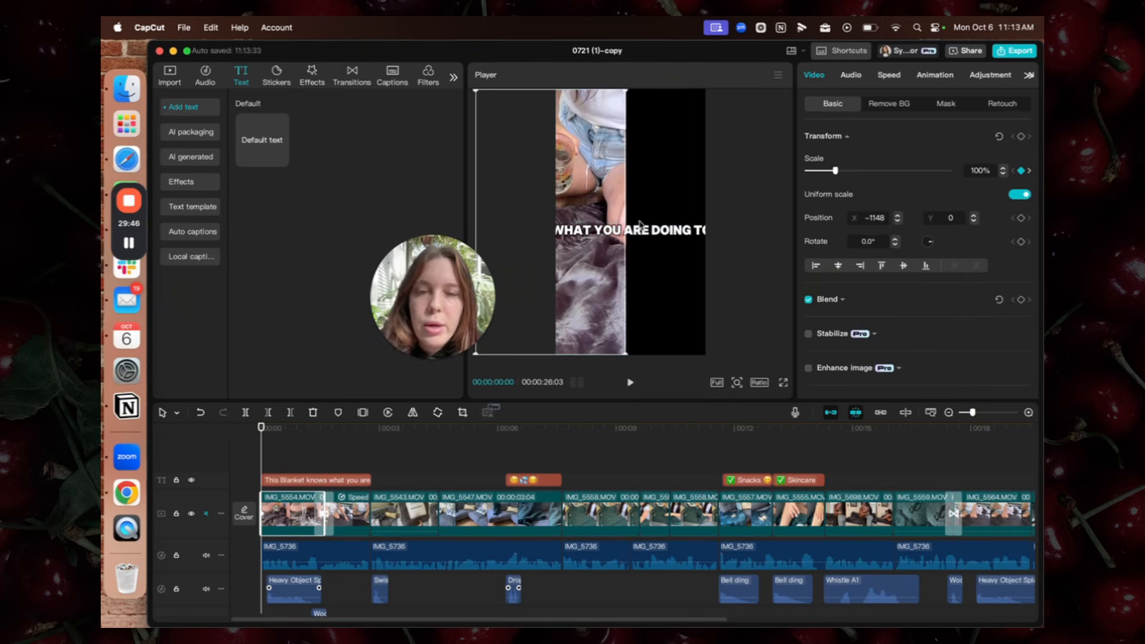
key("super+z")
left_click(728, 221)
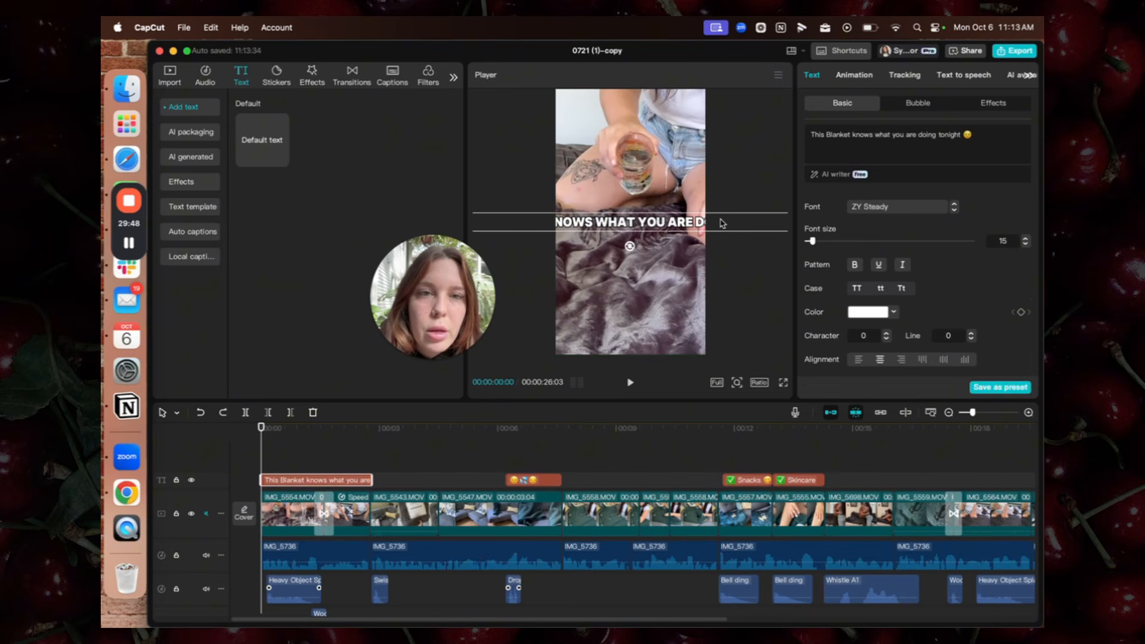
left_click_drag(723, 223, 631, 233)
left_click_drag(713, 230, 574, 228)
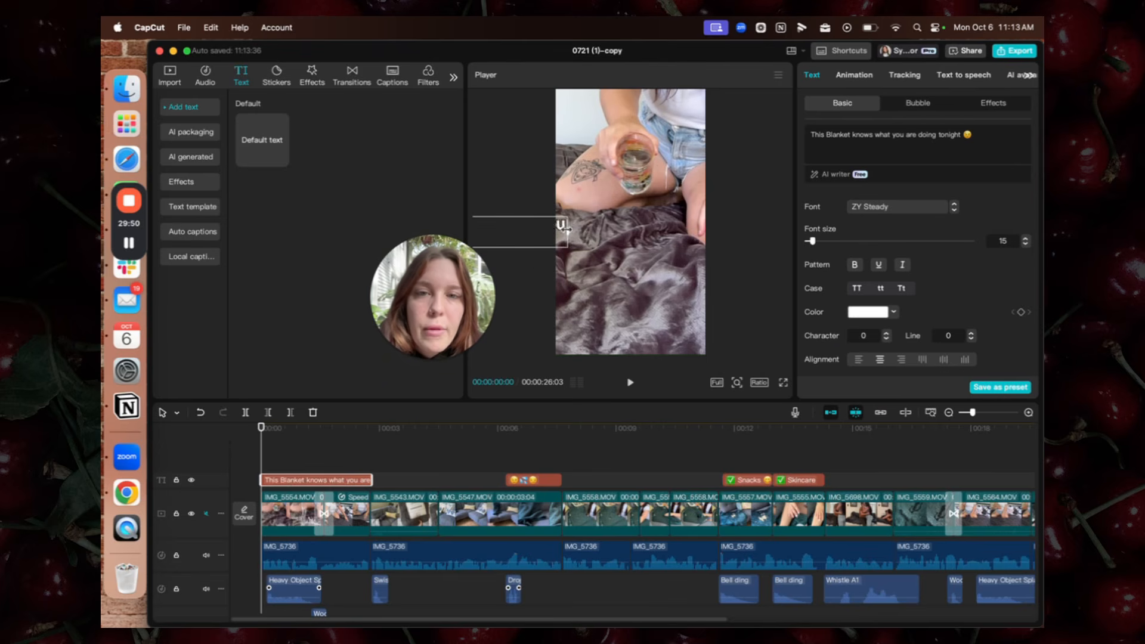
key("super+z")
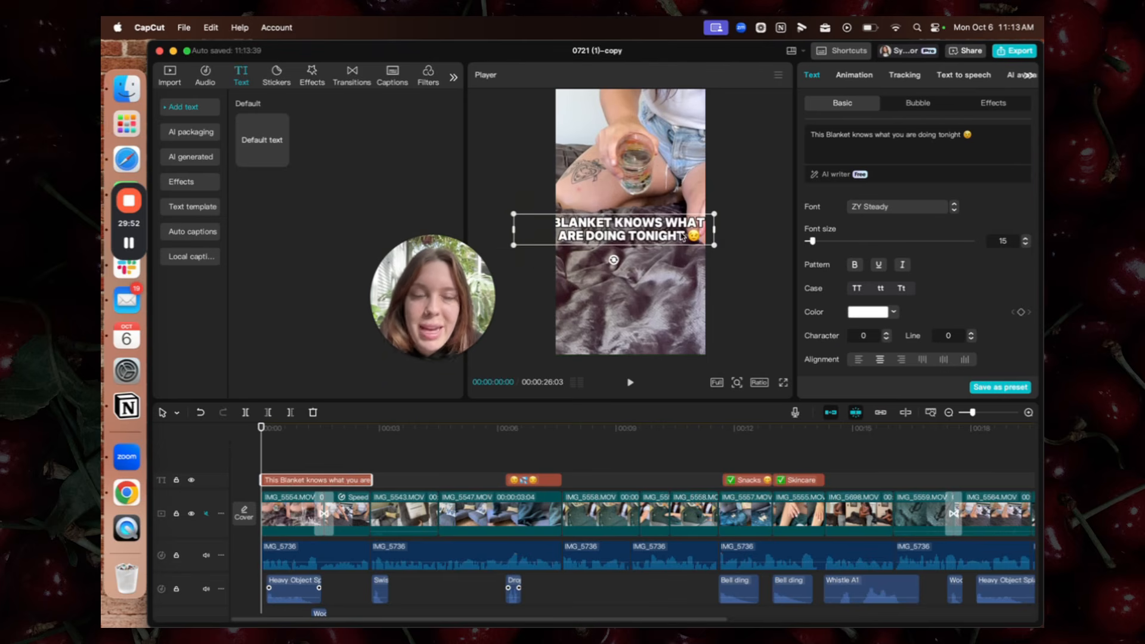
left_click_drag(716, 227, 629, 233)
left_click_drag(695, 200, 655, 218)
Play the video from the start to about 00:00:03 to check the opening text
left_click(259, 451)
key("space")
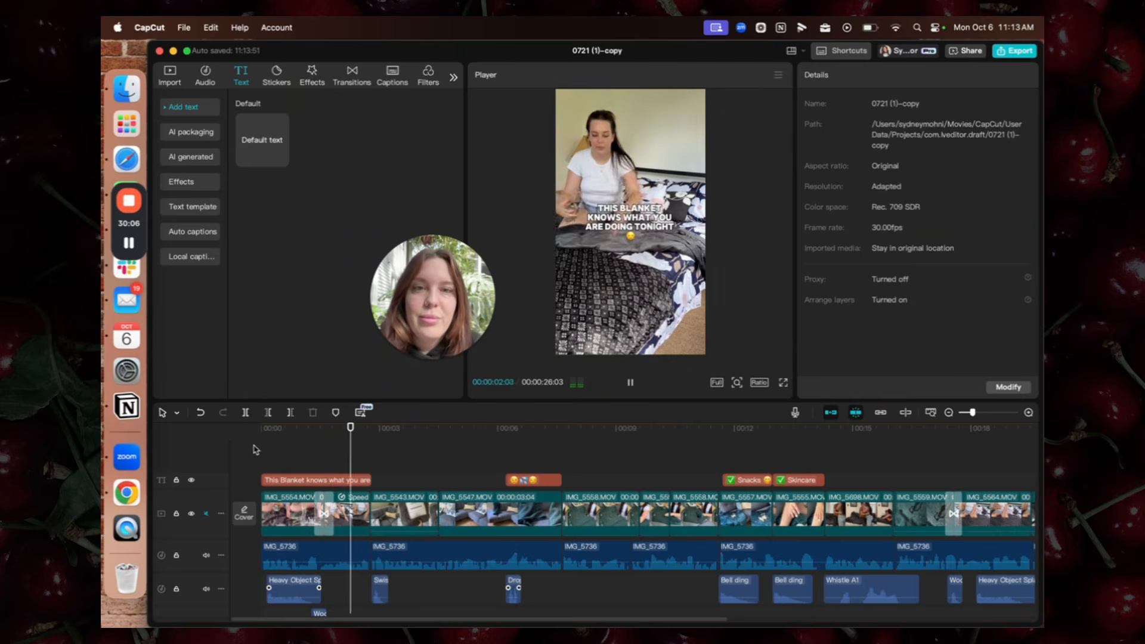
key("space")
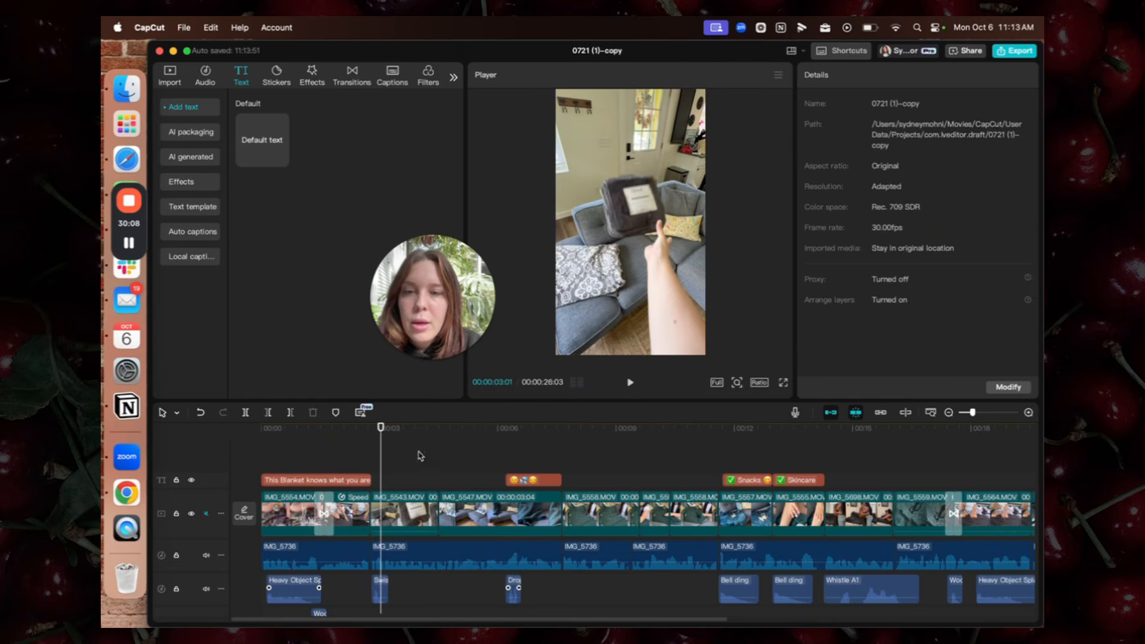
Apply the white preset style with a dark outline to the Snacks and Skincare texts
left_click(744, 461)
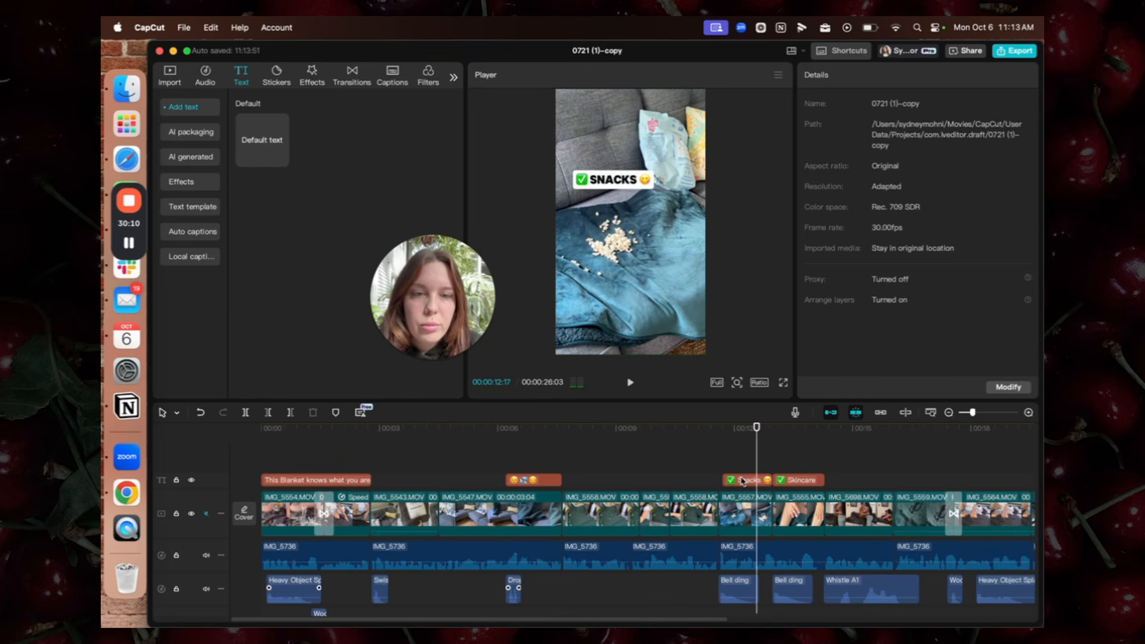
left_click(743, 480)
scroll(852, 242, "down", 5)
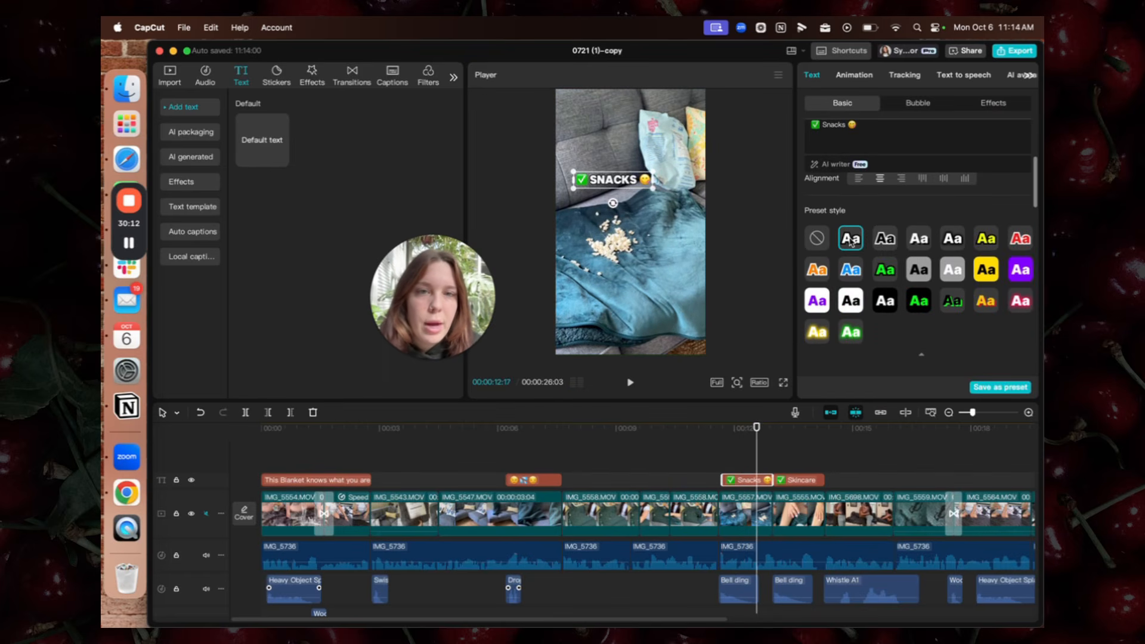
left_click(804, 481)
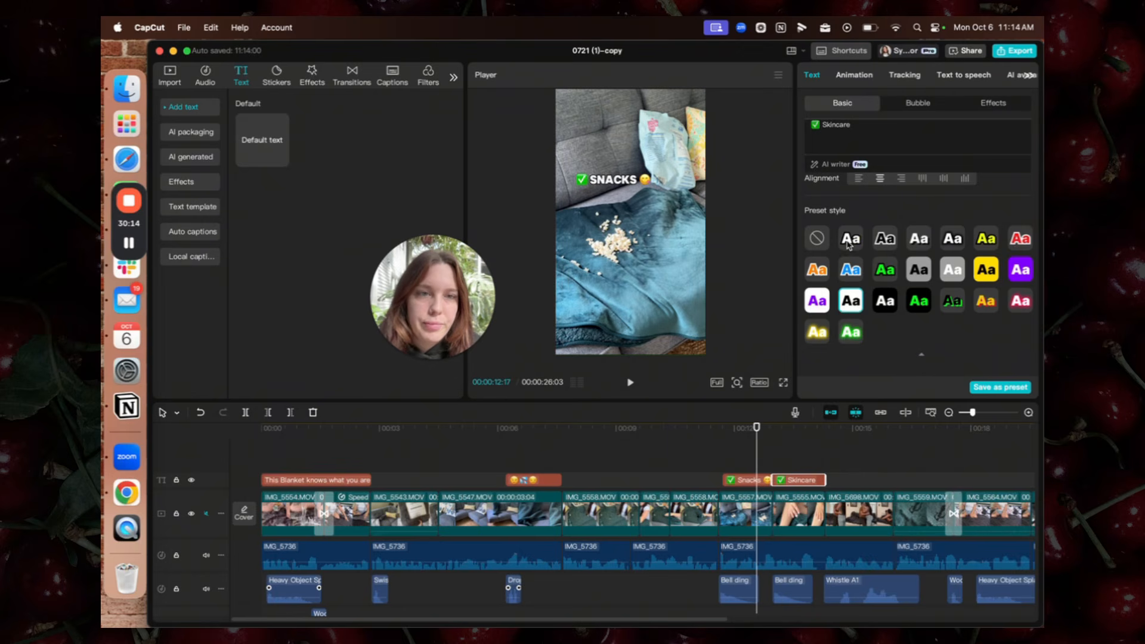
Play the section from the Snacks text to just past the Skincare text to check the restyled labels
left_click(746, 456)
key("space")
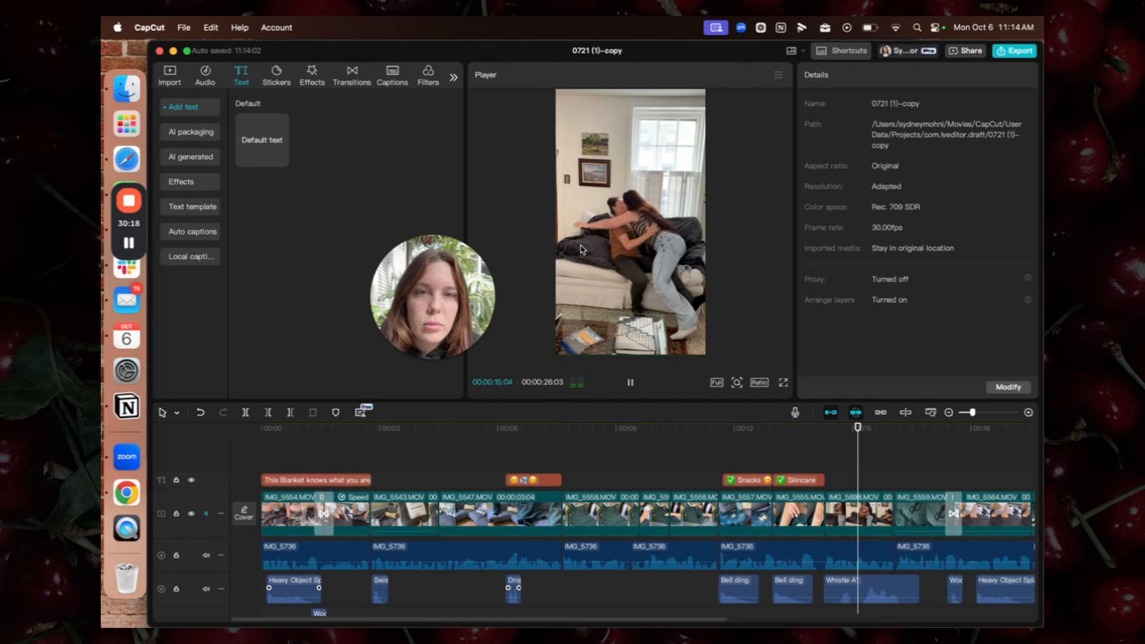
key("space")
Return the playhead to the start and mute both sound effect tracks
left_click_drag(292, 428, 257, 431)
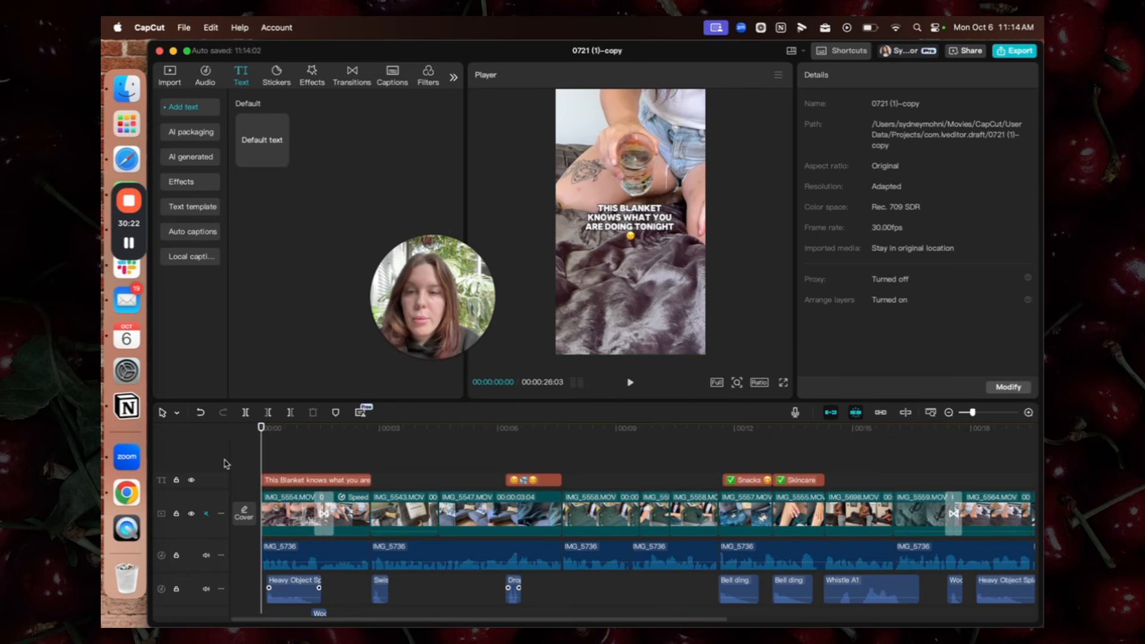
left_click(206, 589)
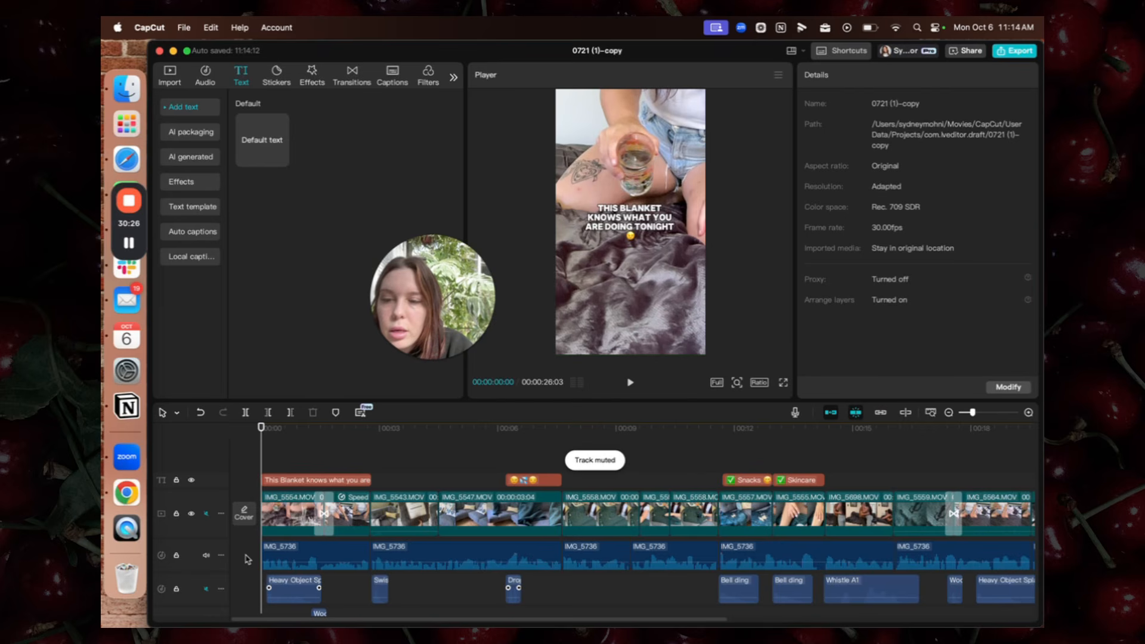
scroll(334, 576, "down", 2)
left_click(206, 570)
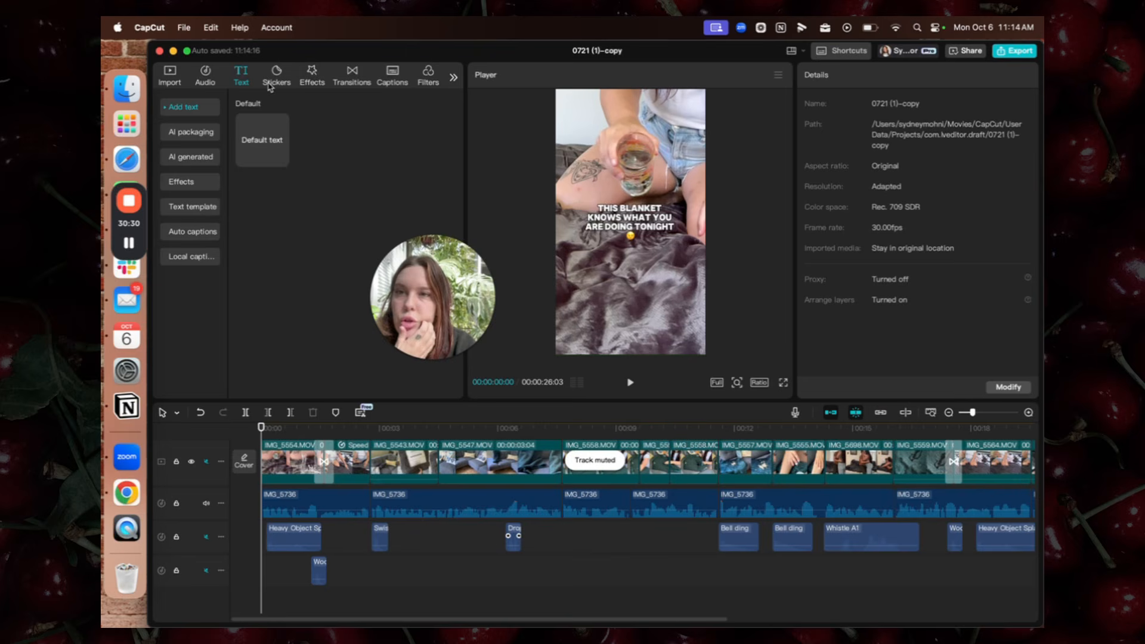
Generate auto captions for the video with English as the spoken language
left_click(200, 210)
left_click(201, 234)
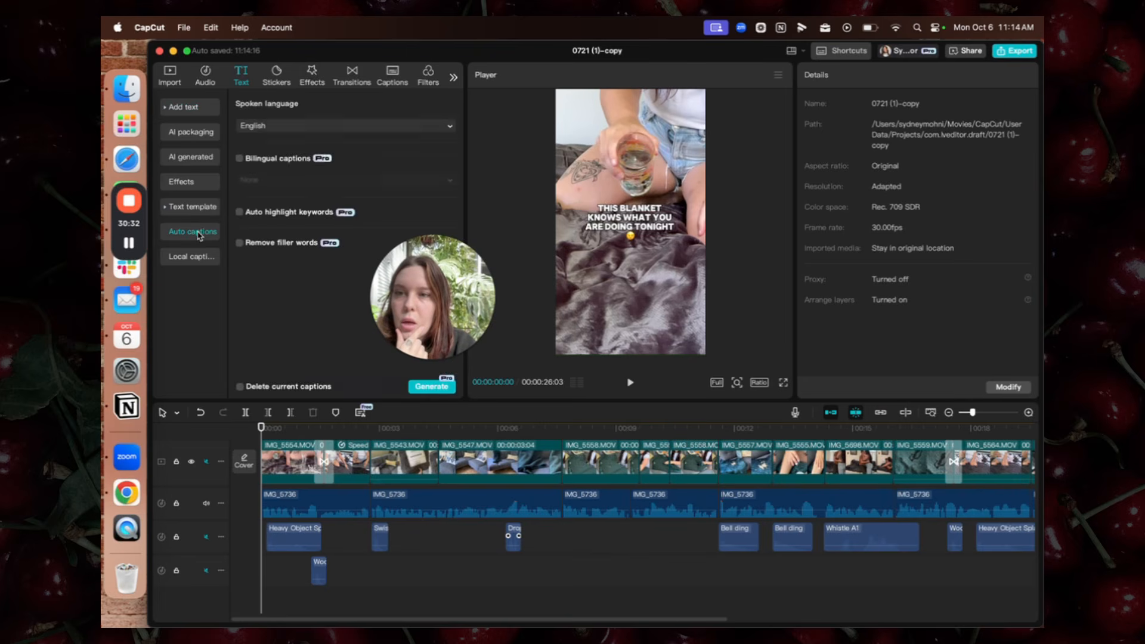
left_click(428, 387)
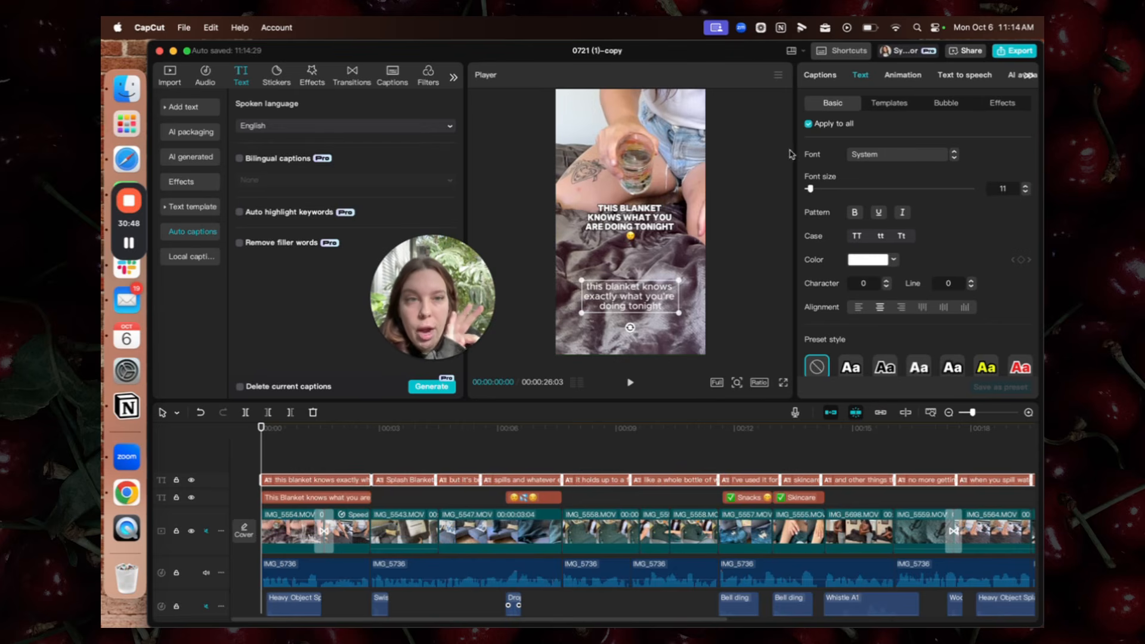
Set the font of all generated captions to ZY Steady
left_click(900, 155)
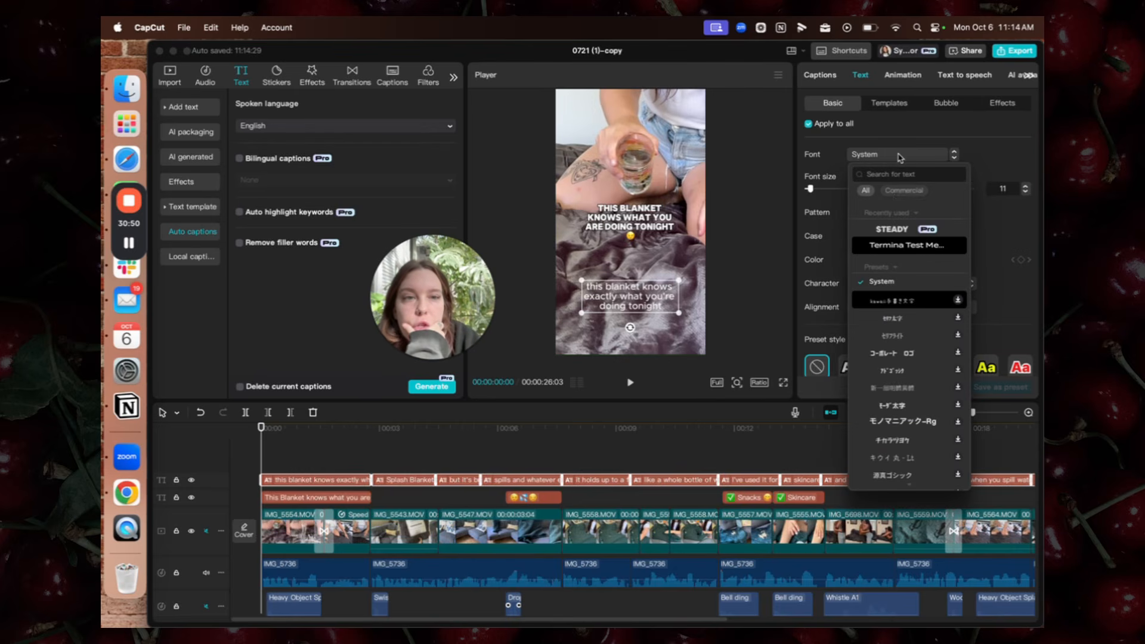
left_click(899, 233)
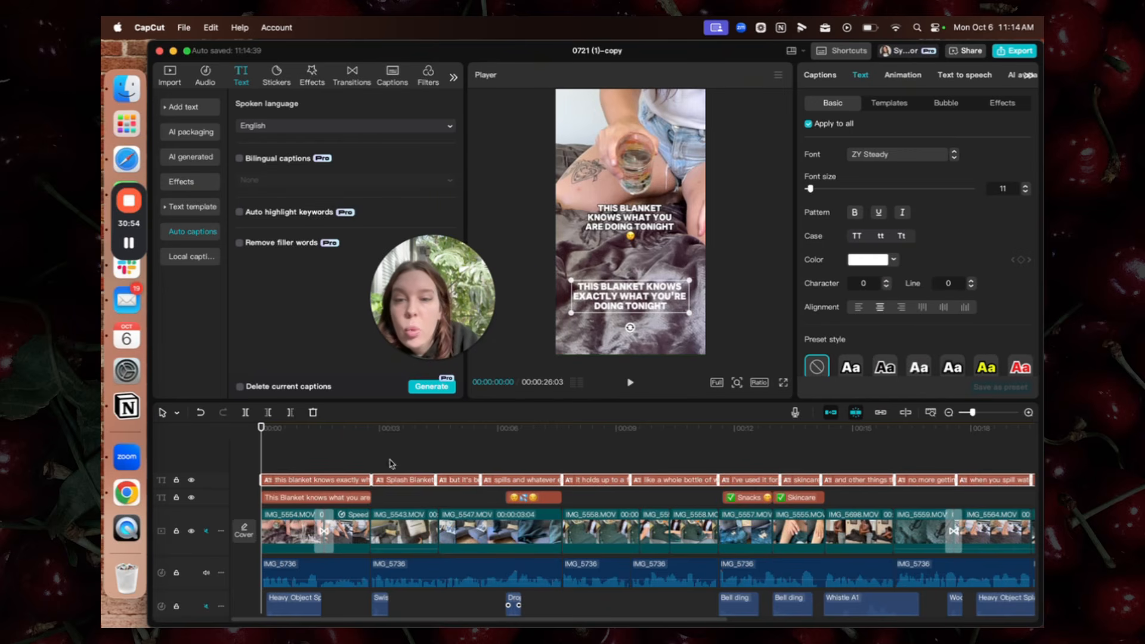
scroll(795, 448, "right", 10)
scroll(795, 447, "left", 10)
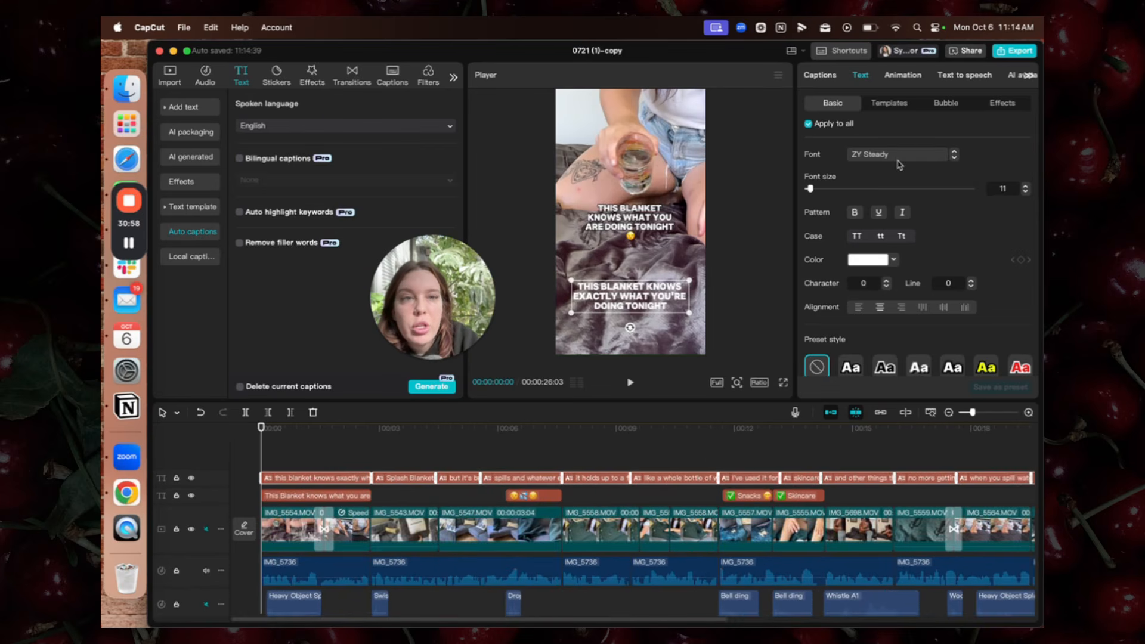
Apply the first of the favorited caption animations to the generated captions, choosing it from the saved favorites
left_click(911, 76)
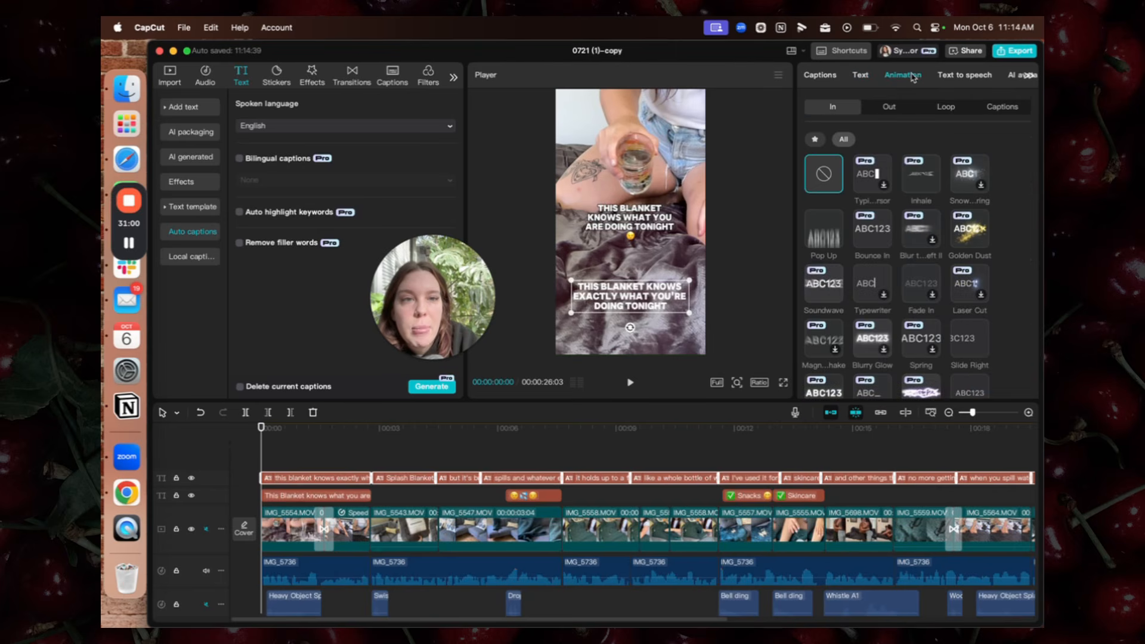
left_click(1001, 107)
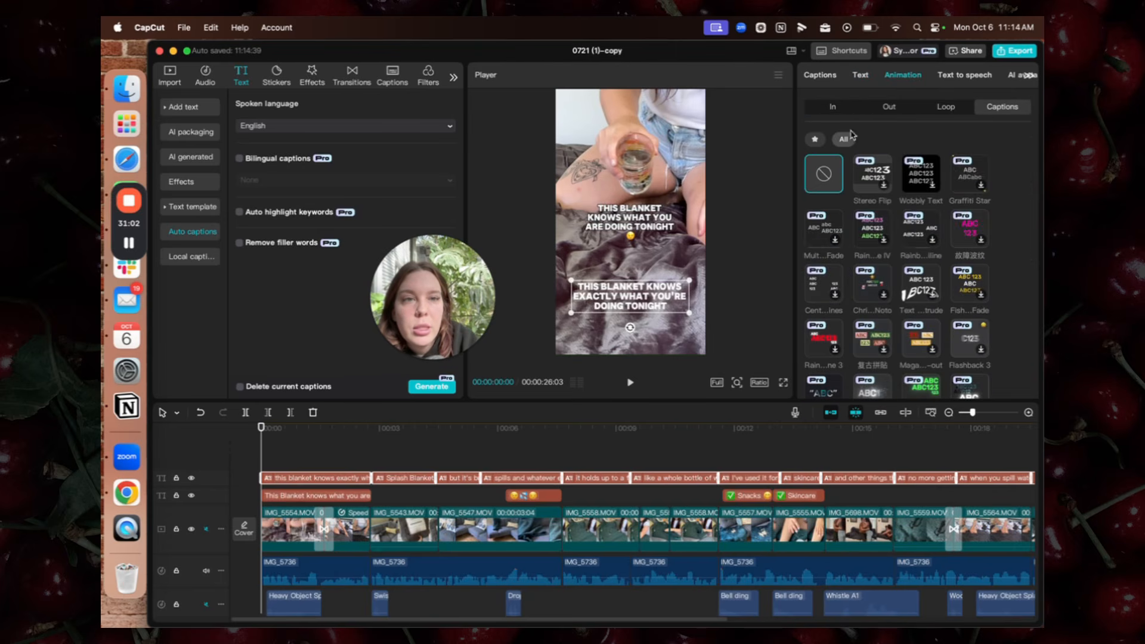
left_click(814, 139)
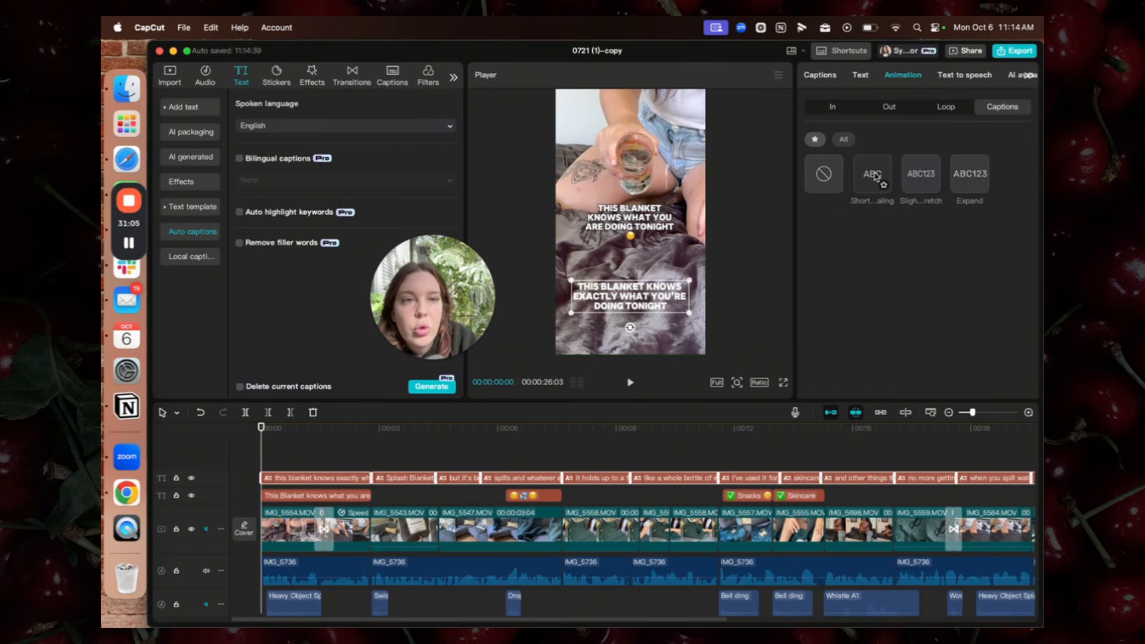
left_click(843, 139)
scroll(916, 250, "down", 5)
left_click(814, 139)
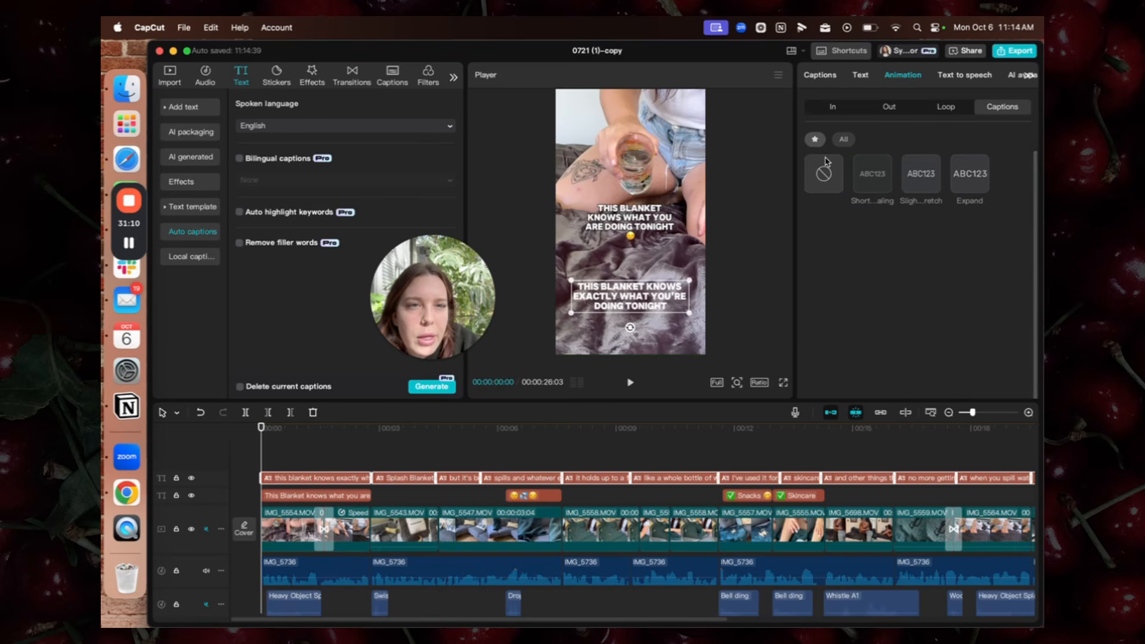
left_click(863, 168)
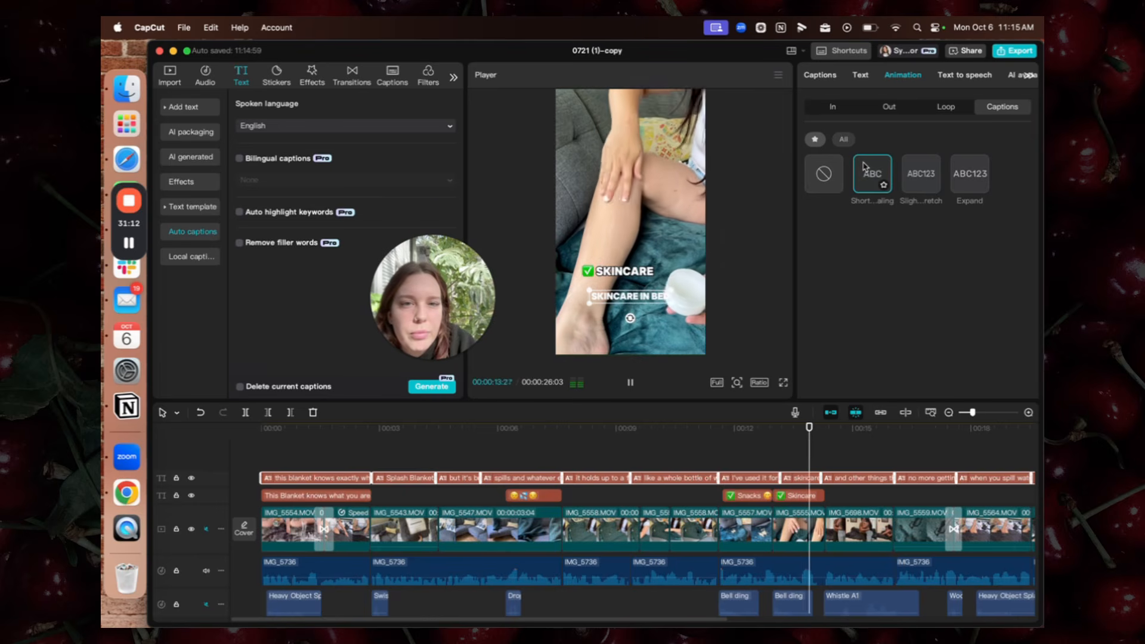
Apply the first preset text style after the none option to all captions and move the Skincare label up to the leg, clear of the captions
left_click(821, 75)
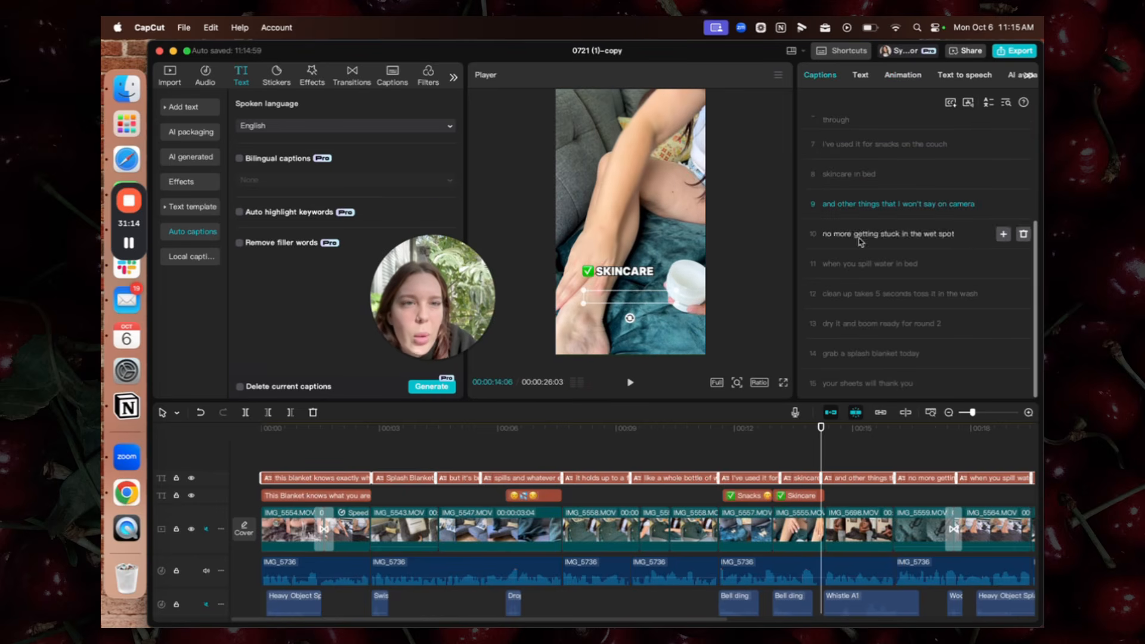
left_click(862, 76)
scroll(849, 279, "down", 3)
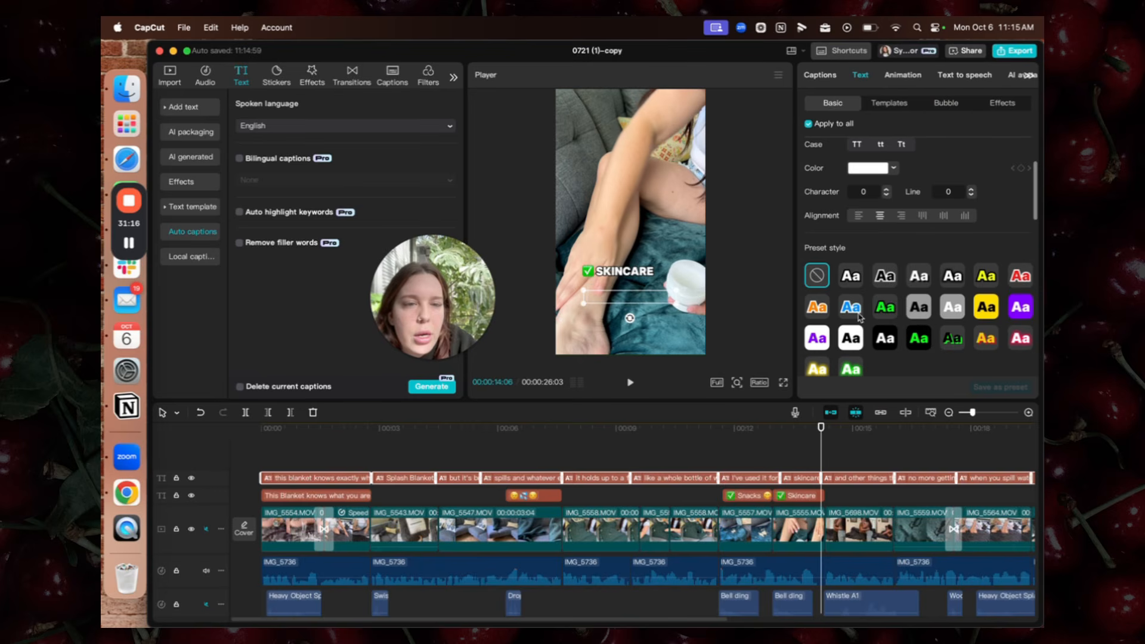
left_click(849, 277)
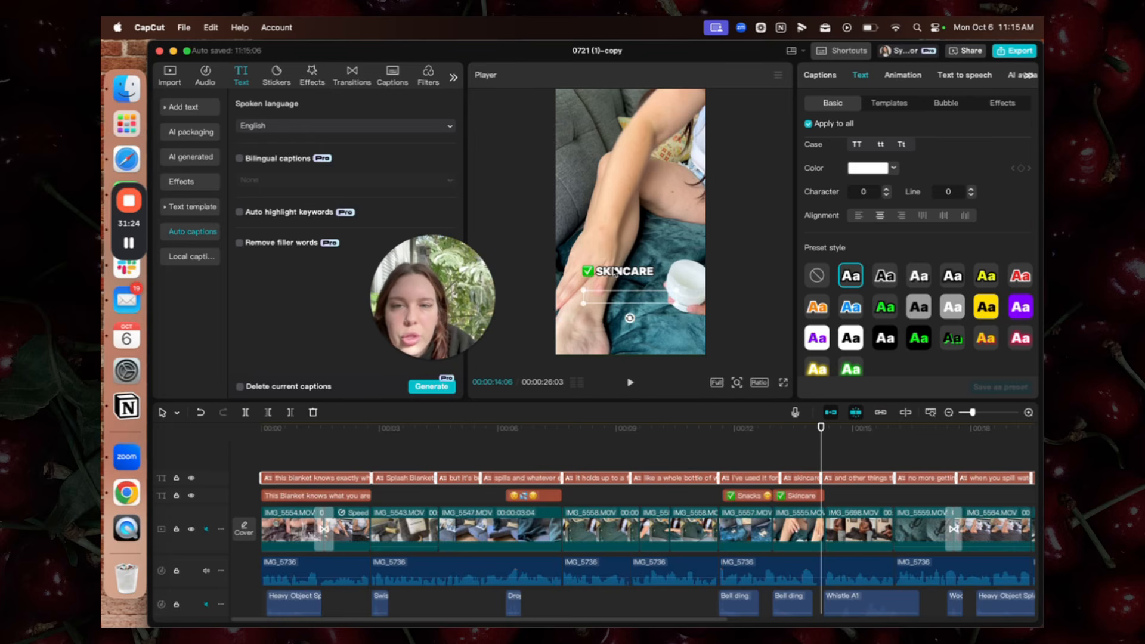
left_click_drag(614, 272, 636, 190)
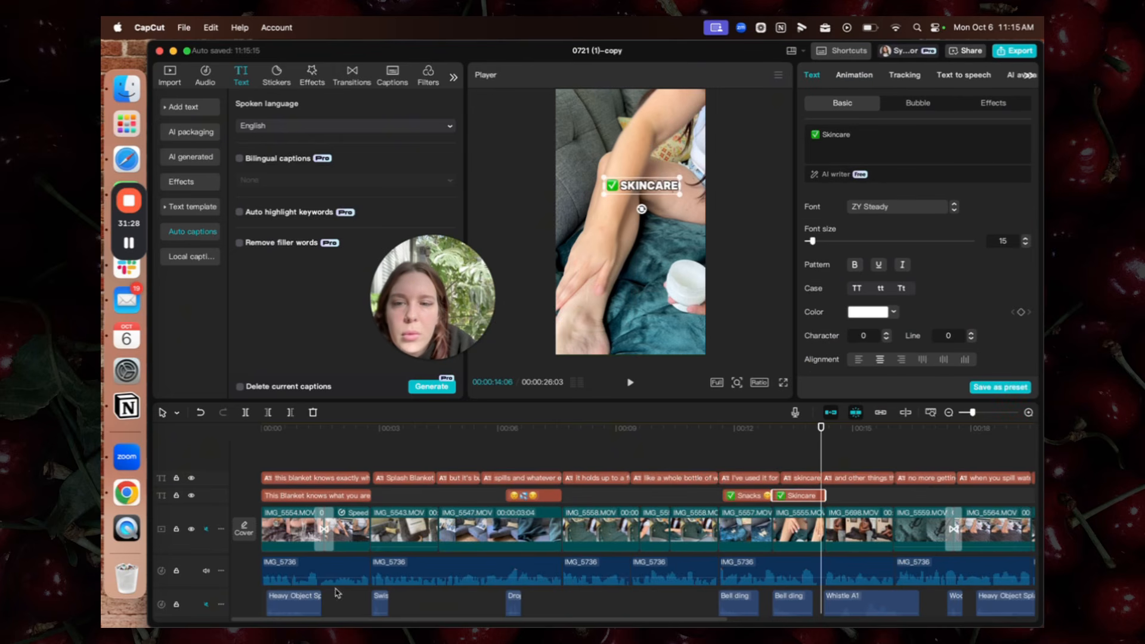
Unmute both sound effect tracks and play the video from the start
left_click(260, 452)
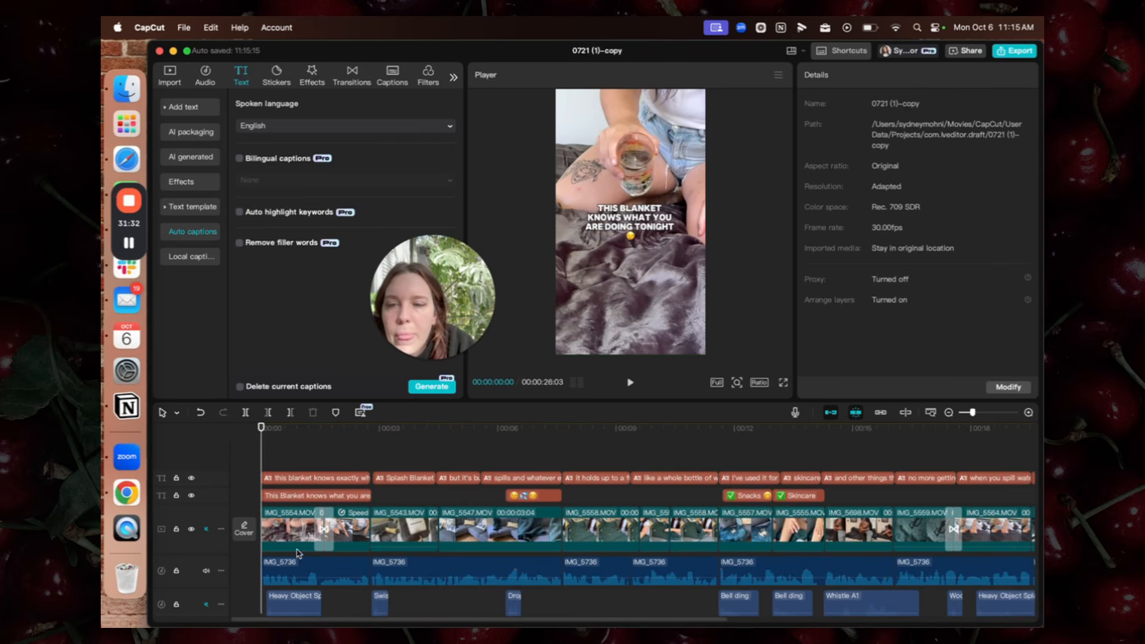
left_click(206, 604)
scroll(210, 573, "down", 3)
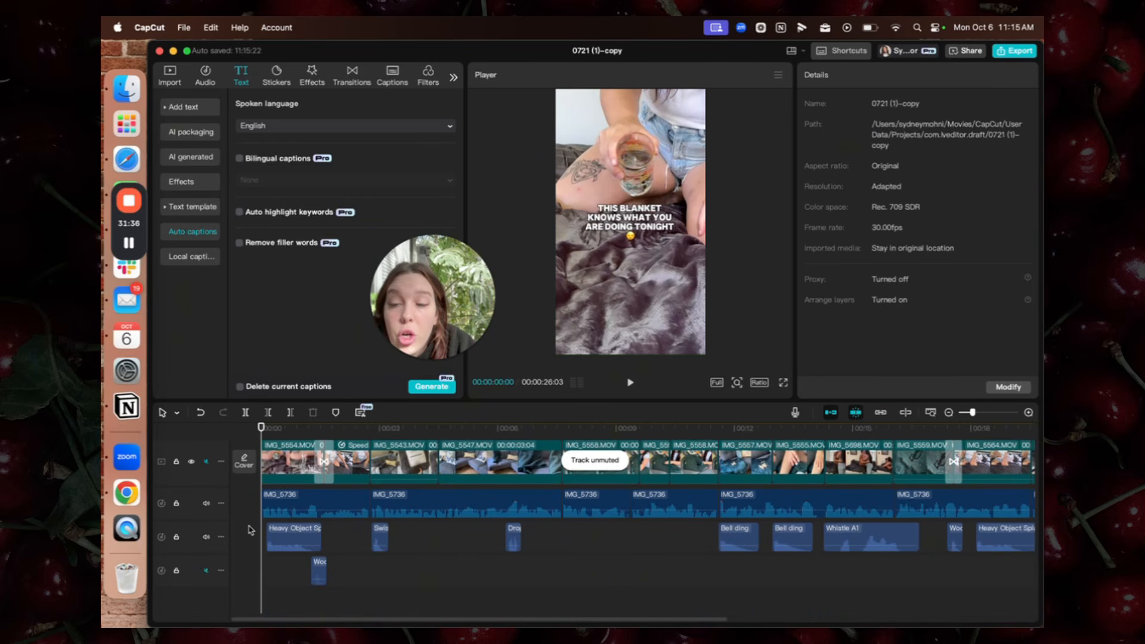
left_click(207, 572)
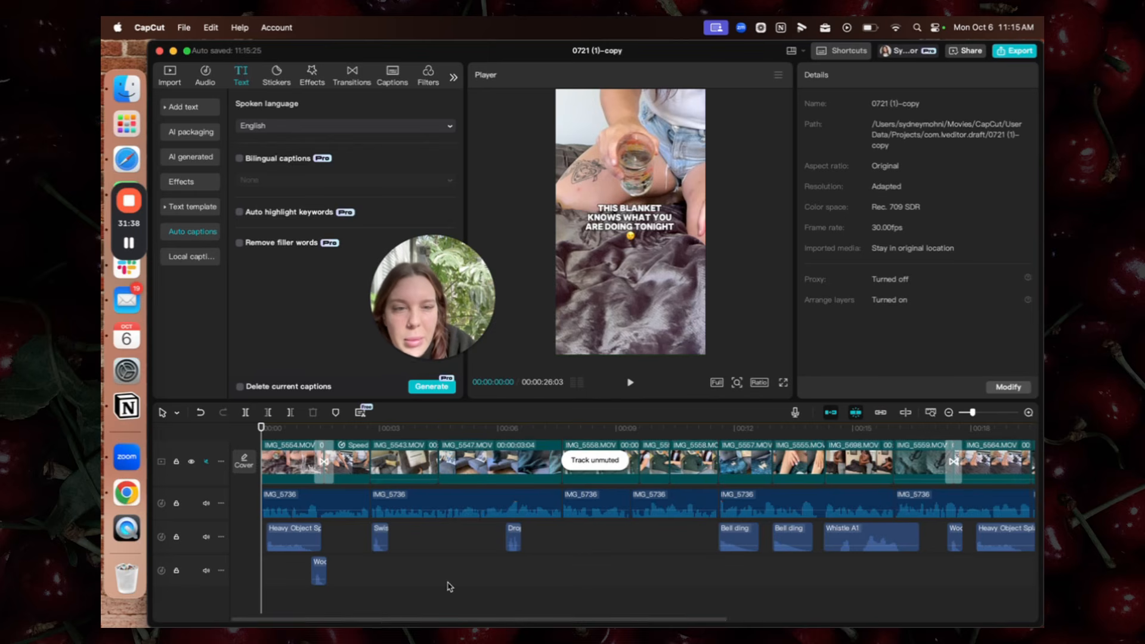
scroll(699, 592, "up", 2)
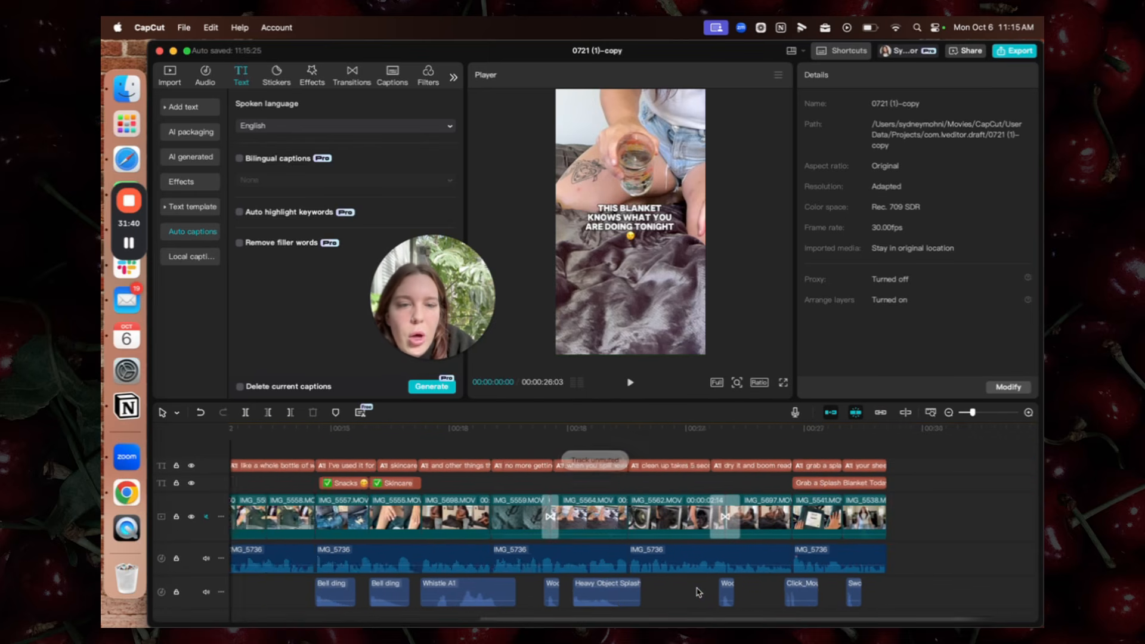
key("space")
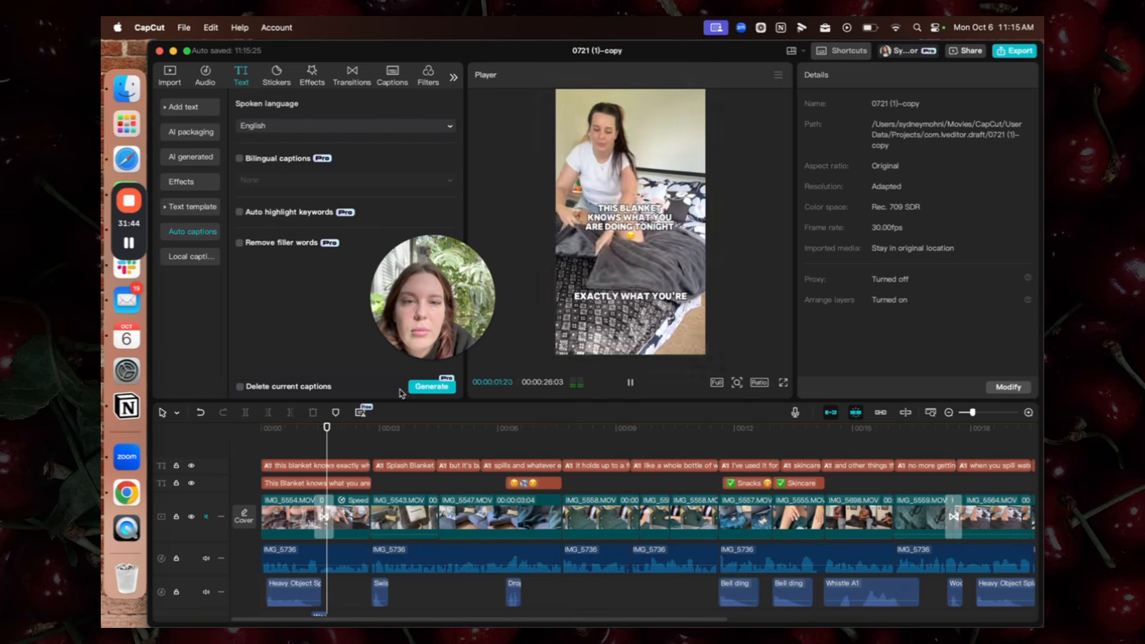